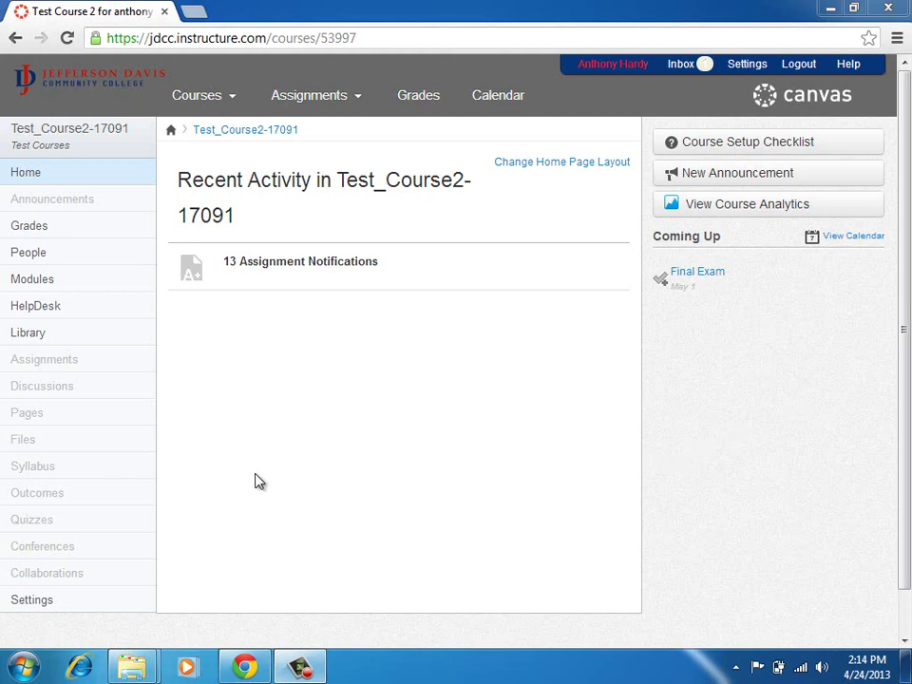
Step: Open the course's Assignments page and review its assignment groups, including the extra grading information for Quizzes
{"action": "left_click", "coordinate": [72, 601]}
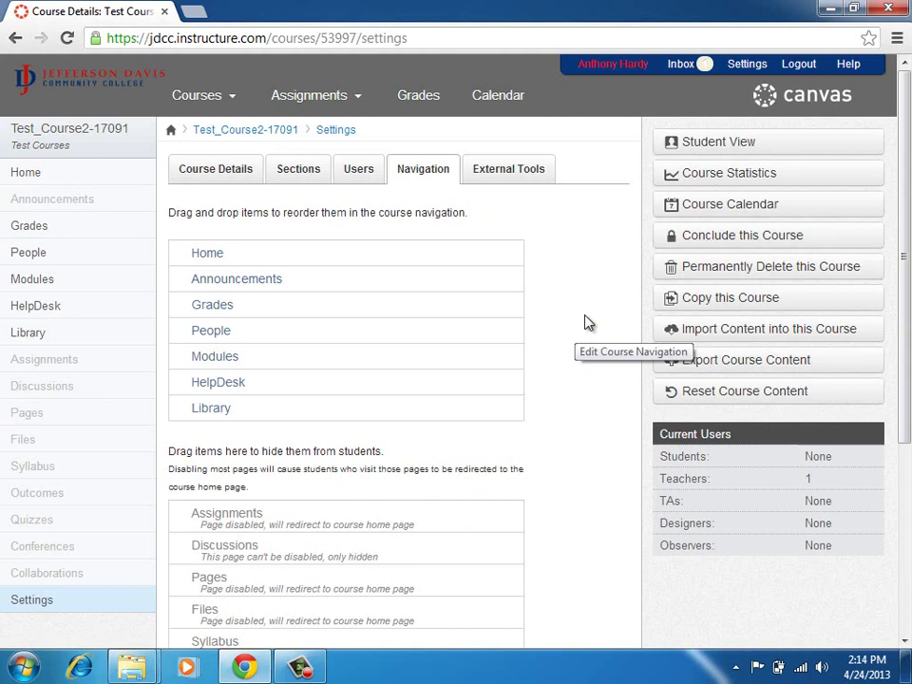
{"action": "left_click", "coordinate": [64, 362]}
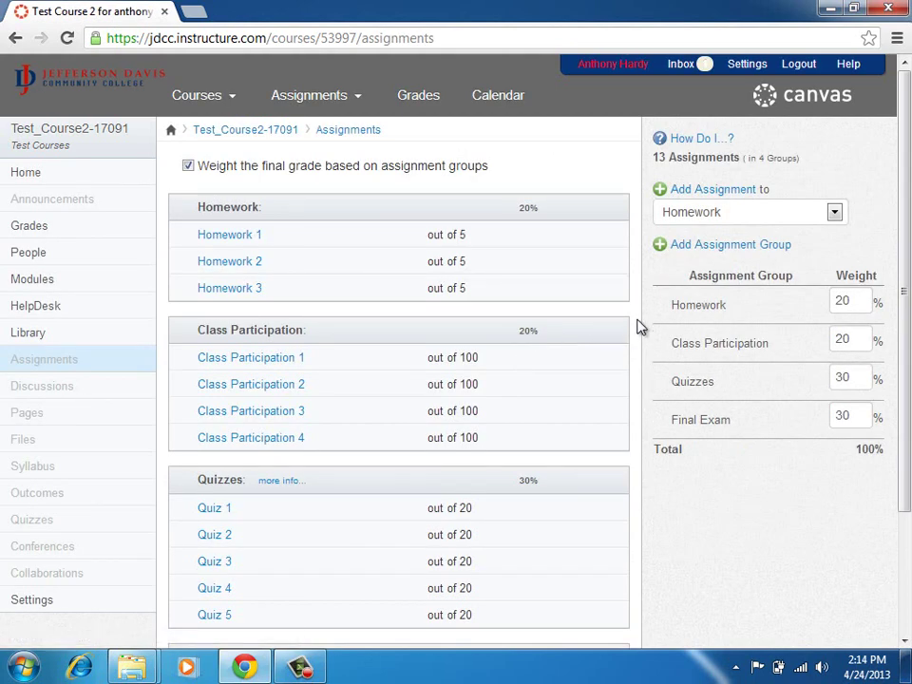
{"action": "scroll", "coordinate": [639, 327], "scroll_direction": "down", "scroll_amount": 2}
{"action": "scroll", "coordinate": [639, 327], "scroll_direction": "down", "scroll_amount": 2}
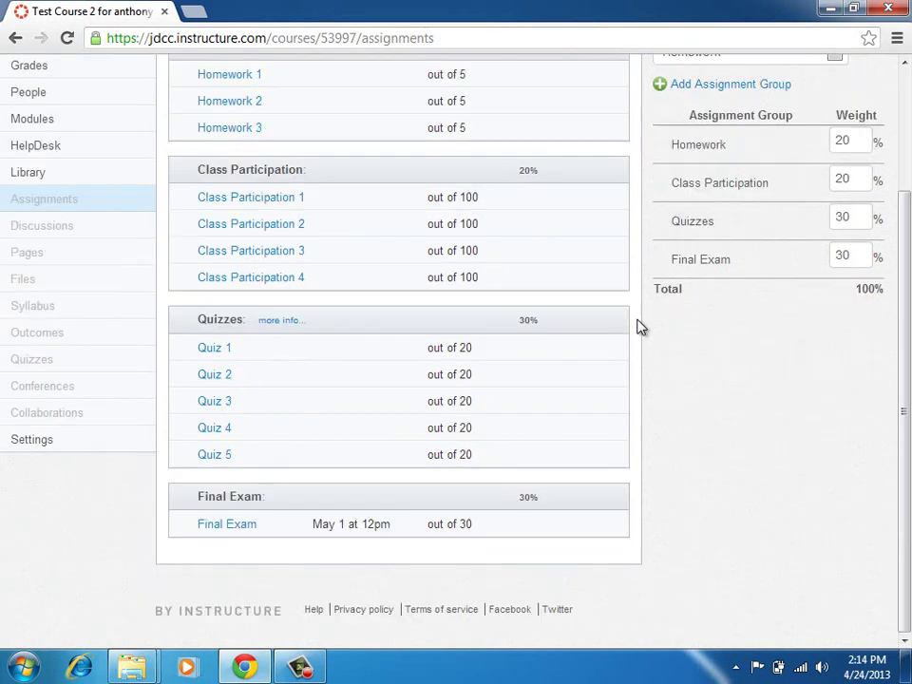
{"action": "scroll", "coordinate": [638, 326], "scroll_direction": "up", "scroll_amount": 2}
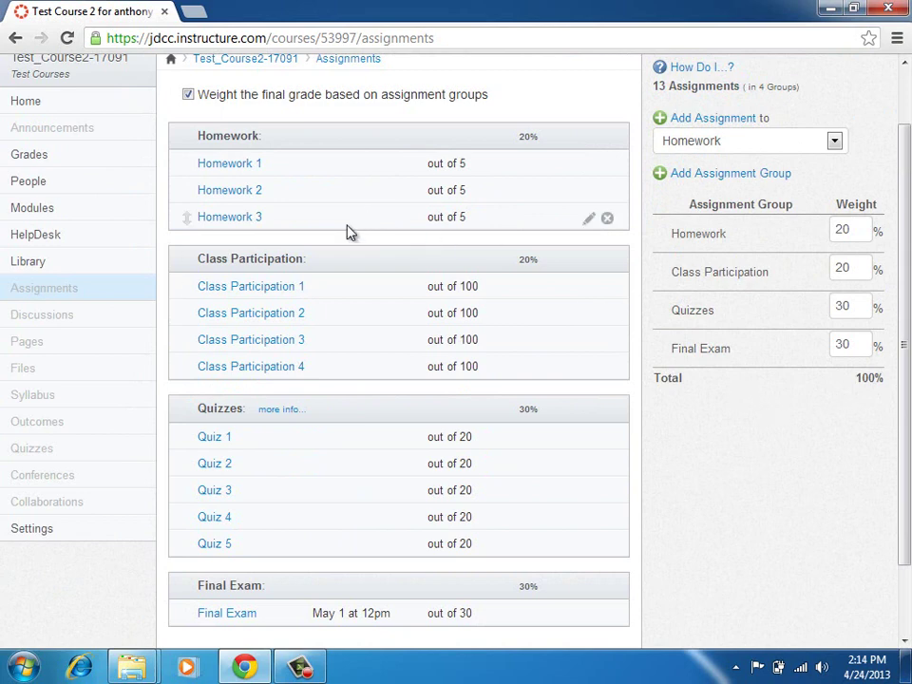
{"action": "left_click", "coordinate": [277, 410]}
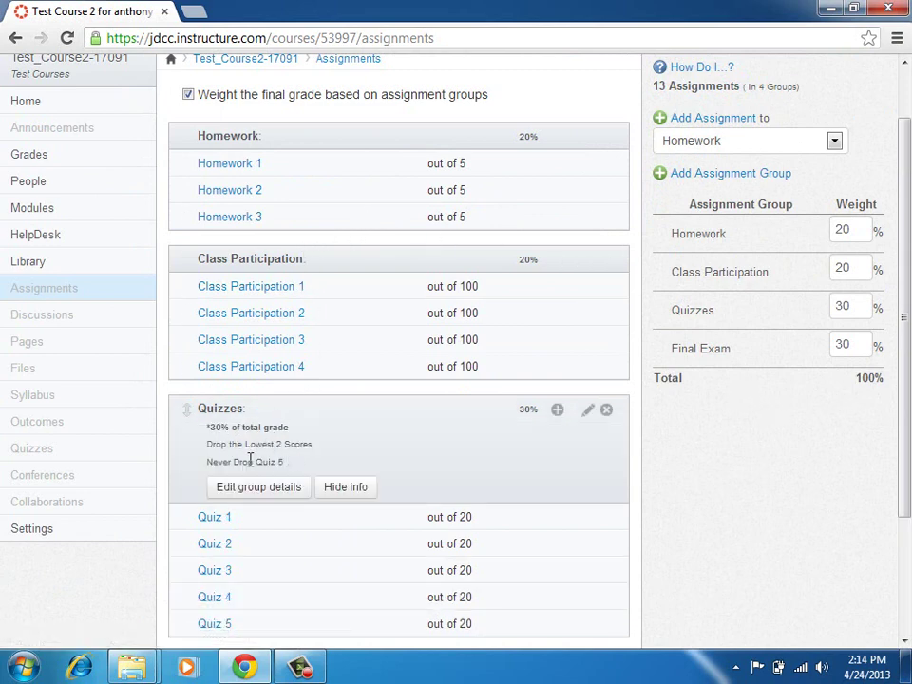
{"action": "left_click", "coordinate": [348, 489]}
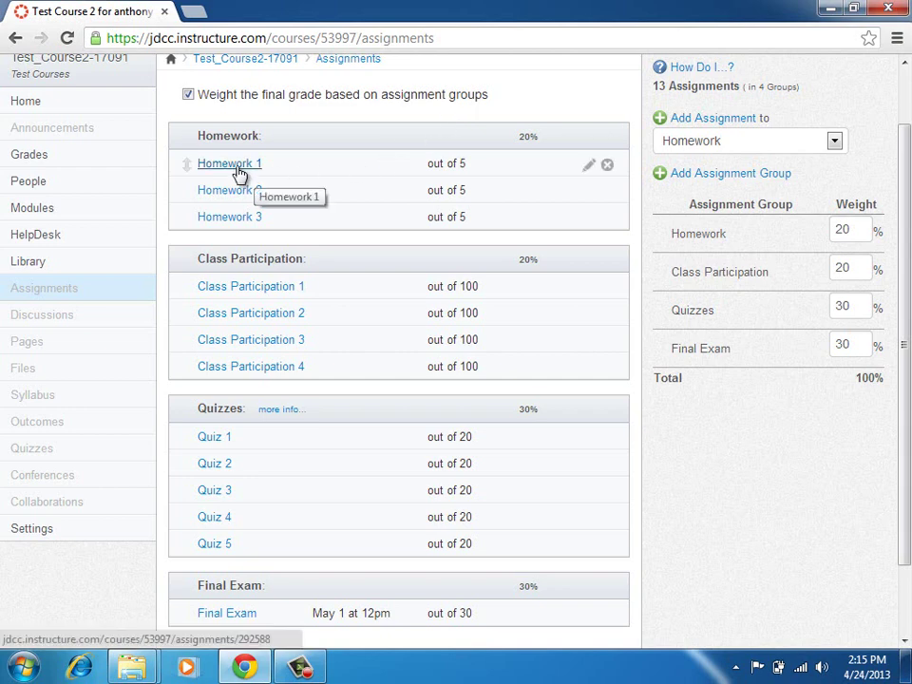
Step: Examine the inline edit fields and available assignment types for Homework 1, leaving without saving
{"action": "left_click", "coordinate": [588, 169]}
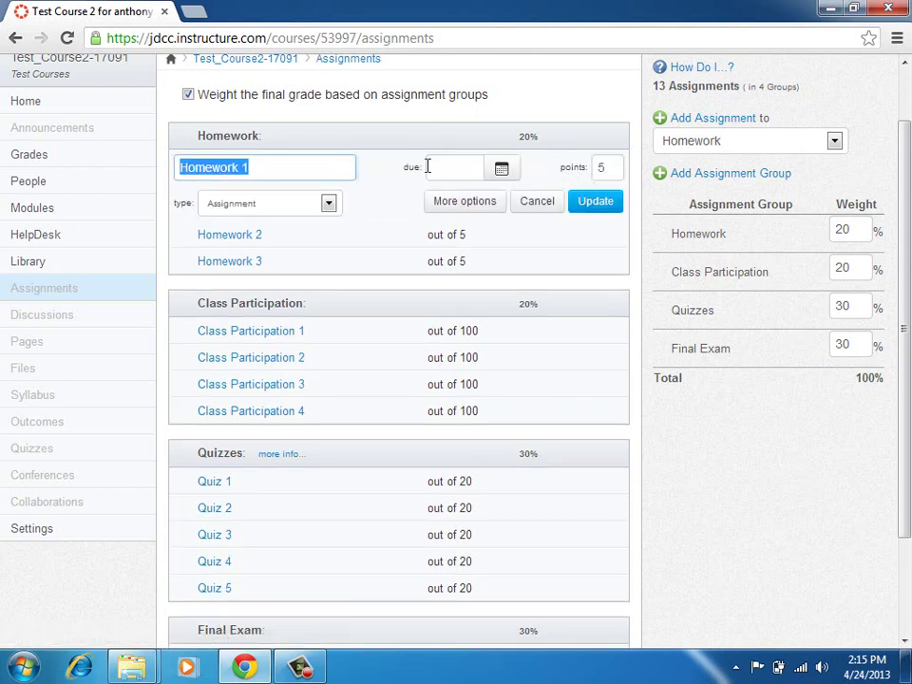
{"action": "left_click", "coordinate": [329, 204]}
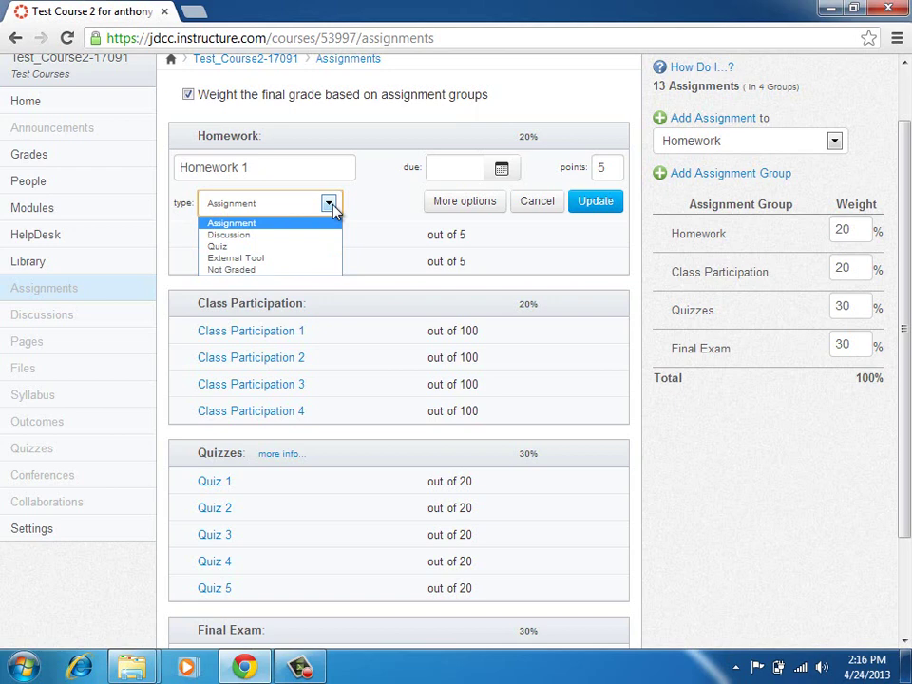
{"action": "left_click", "coordinate": [332, 204]}
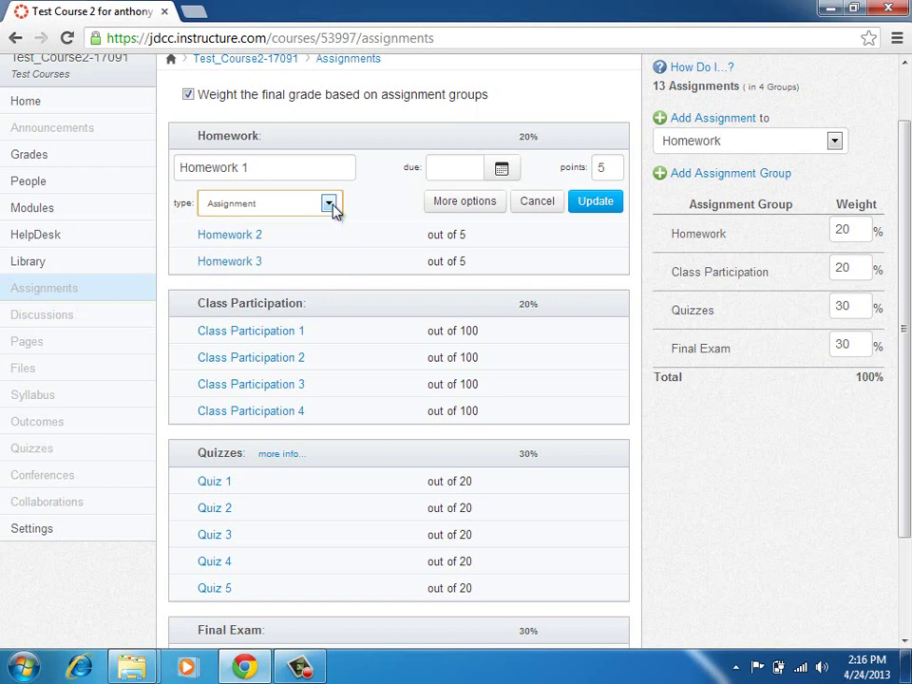
{"action": "left_click", "coordinate": [288, 167]}
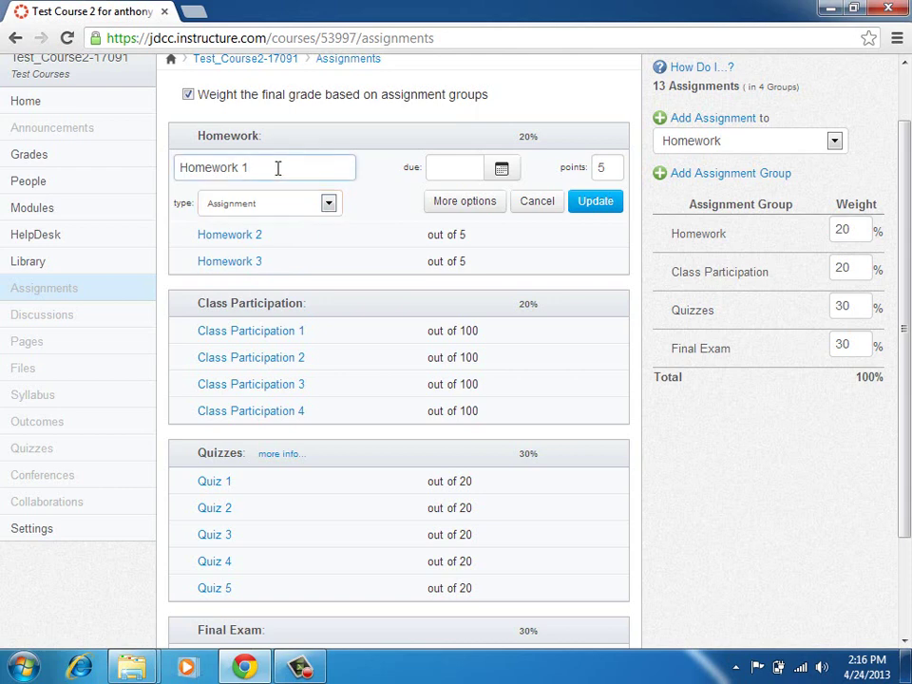
{"action": "left_click", "coordinate": [528, 203]}
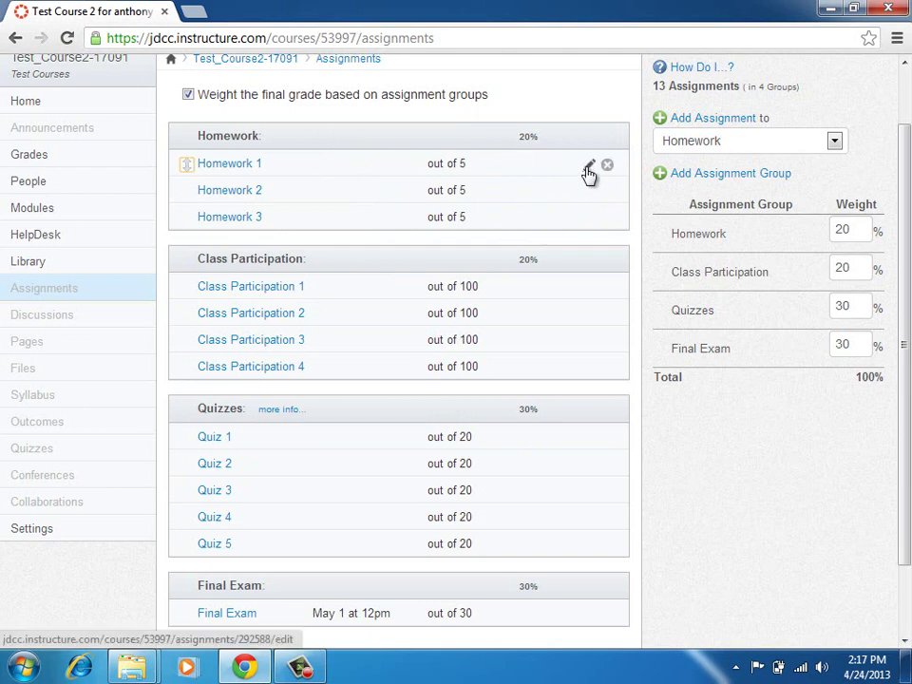
Step: Open the Homework 1 assignment in its full editor, ready for text entry in the description
{"action": "left_click", "coordinate": [229, 166]}
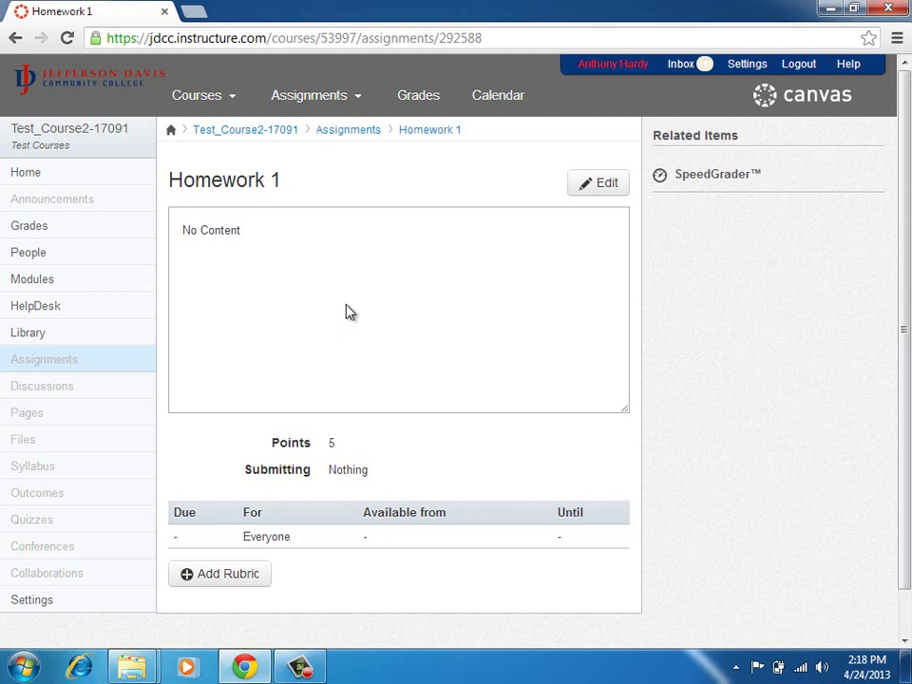
{"action": "left_click", "coordinate": [605, 185]}
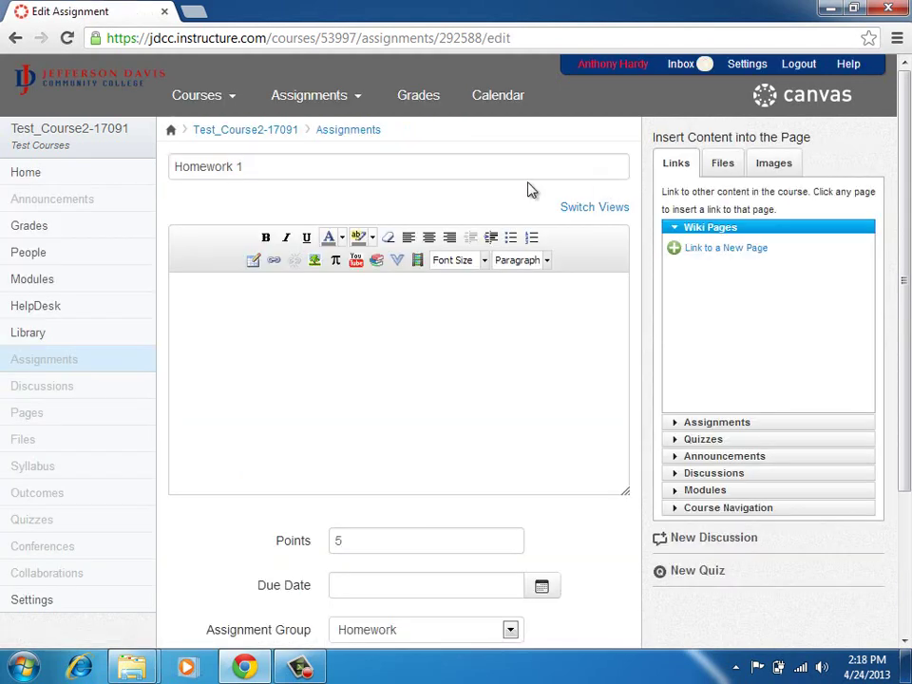
{"action": "left_click", "coordinate": [311, 326]}
{"action": "type", "text": "iNSTRUCTIONS"}
{"action": "key", "text": "BackSpace"}
{"action": "key", "text": "BackSpace"}
{"action": "key", "text": "BackSpace"}
{"action": "key", "text": "BackSpace"}
{"action": "key", "text": "BackSpace"}
{"action": "key", "text": "BackSpace"}
{"action": "key", "text": "BackSpace"}
{"action": "key", "text": "BackSpace"}
{"action": "key", "text": "BackSpace"}
{"action": "key", "text": "BackSpace"}
{"action": "key", "text": "BackSpace"}
{"action": "key", "text": "BackSpace"}
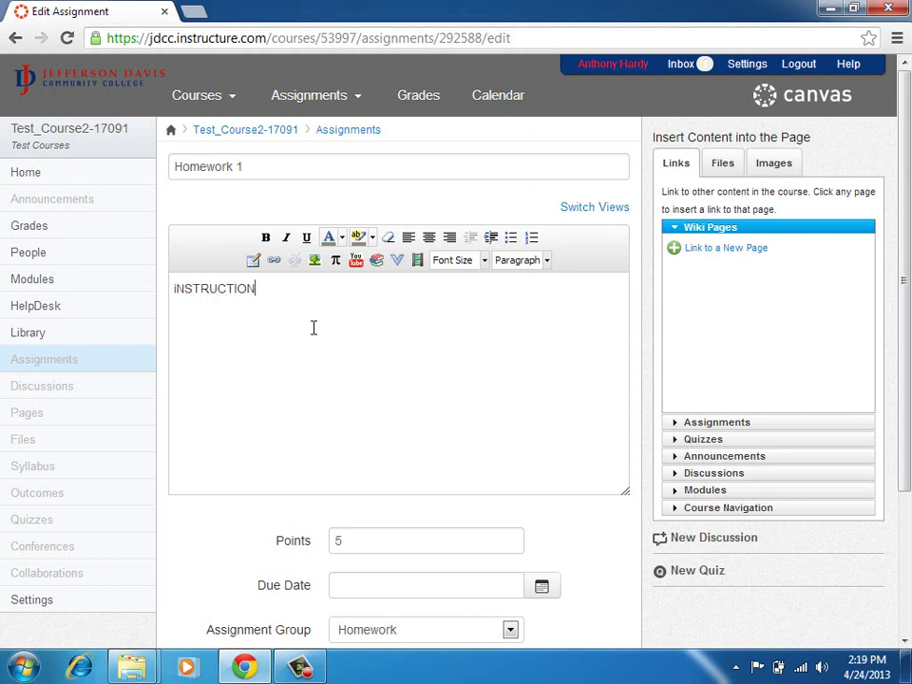
Step: Enter "Instructions can be found here:" as the description of Homework 1
{"action": "type", "text": "Instruction"}
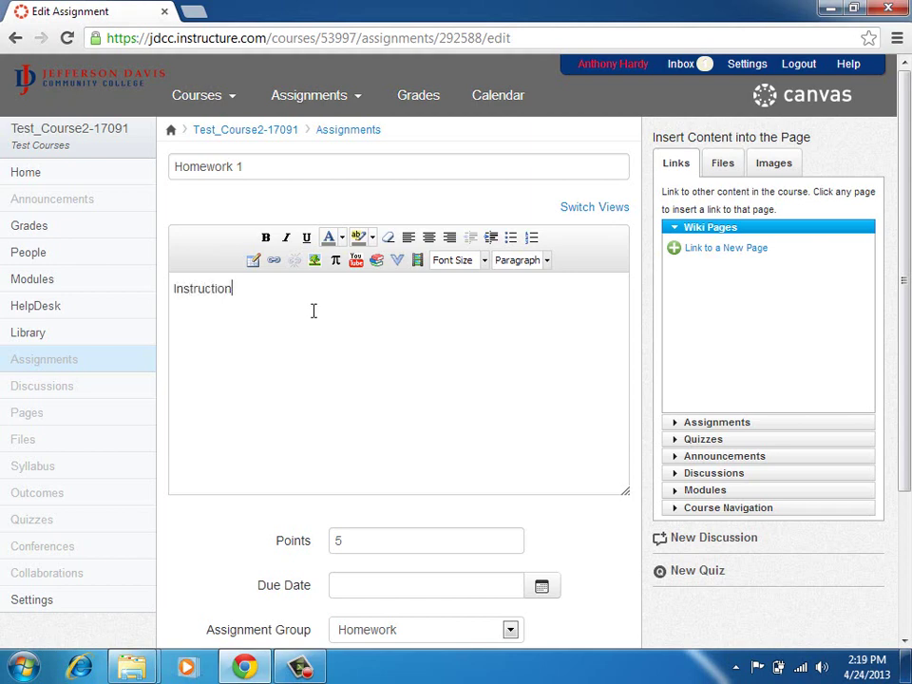
{"action": "type", "text": "s can be found hgere"}
{"action": "key", "text": "BackSpace"}
{"action": "key", "text": "BackSpace"}
{"action": "key", "text": "BackSpace"}
{"action": "key", "text": "BackSpace"}
{"action": "type", "text": "here"}
{"action": "key", "text": "BackSpace"}
{"action": "key", "text": "BackSpace"}
{"action": "key", "text": "BackSpace"}
{"action": "key", "text": "BackSpace"}
{"action": "type", "text": "ere:"}
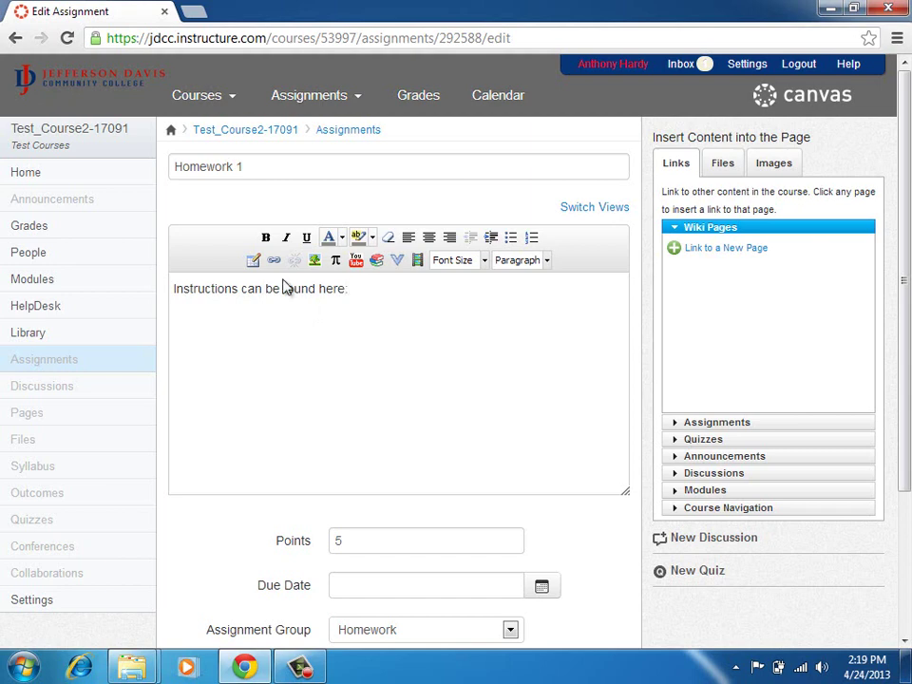
Step: Upload JDCC Social Media for ACCSPR April 2013.pptx to the course files folder and link it after the description text
{"action": "left_click", "coordinate": [721, 163]}
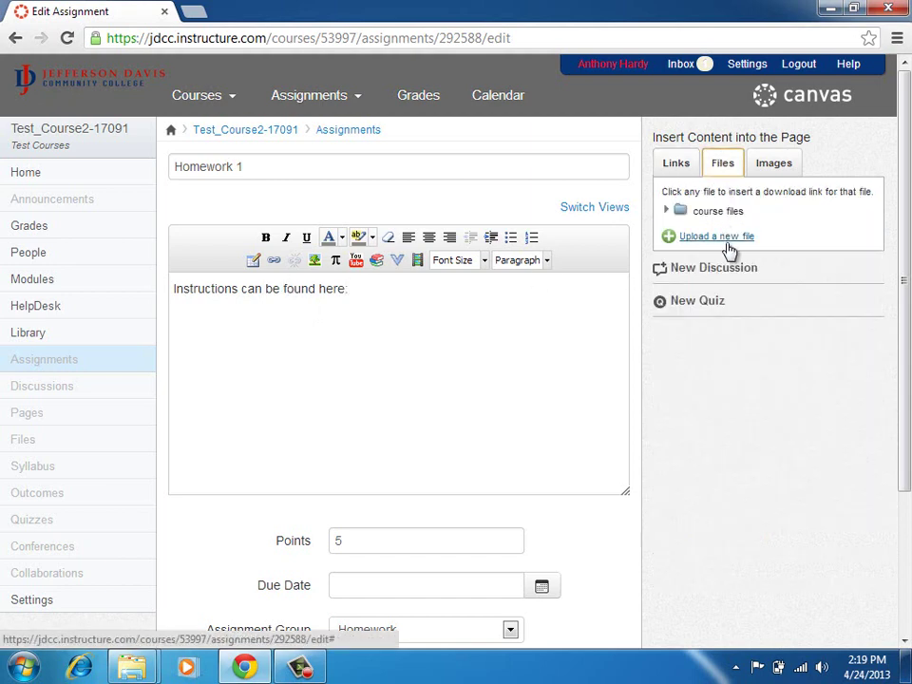
{"action": "left_click", "coordinate": [668, 211]}
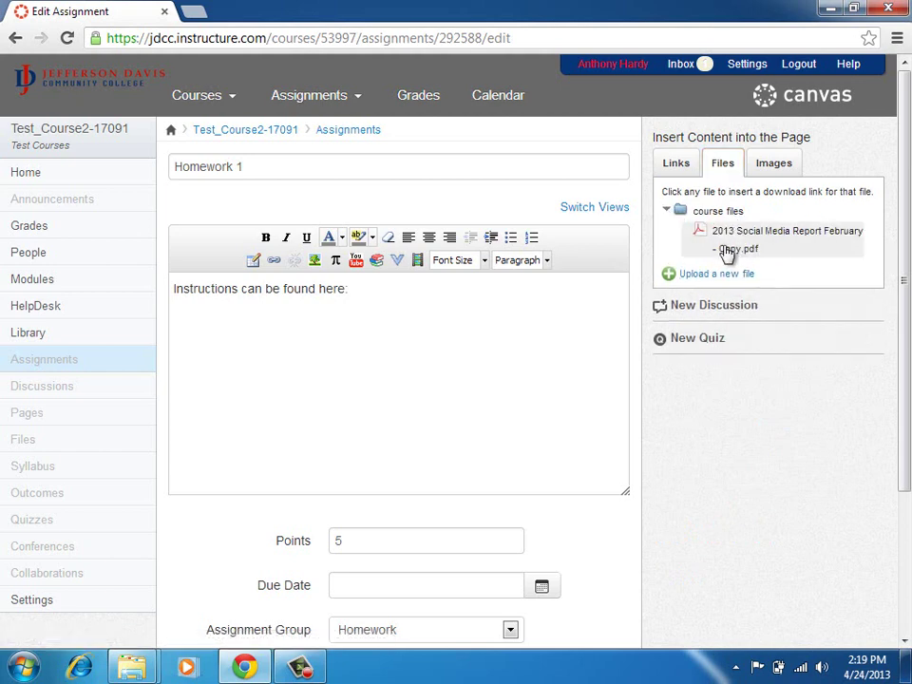
{"action": "left_click", "coordinate": [707, 275]}
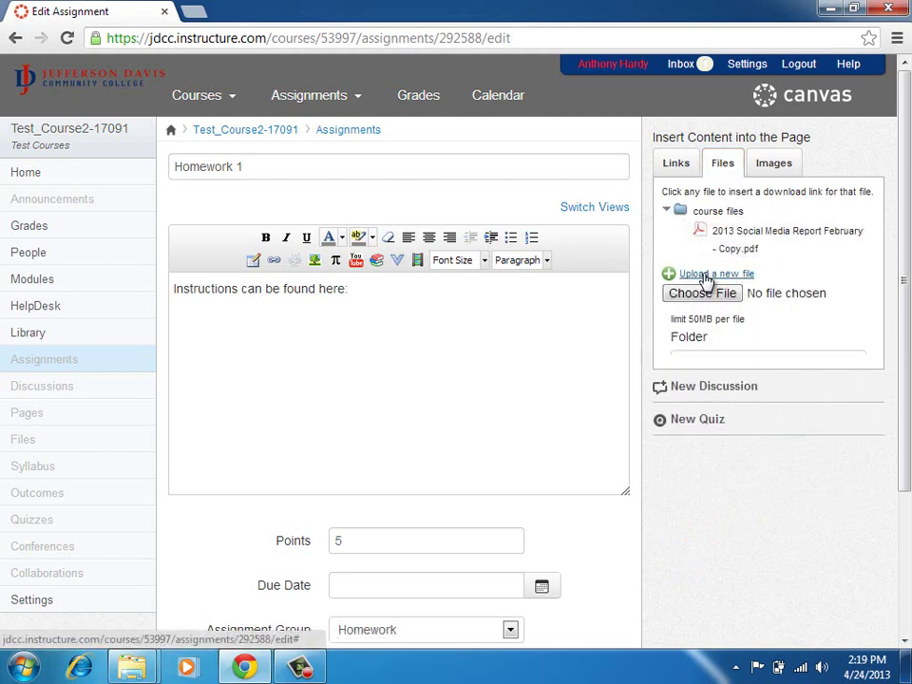
{"action": "left_click", "coordinate": [720, 295]}
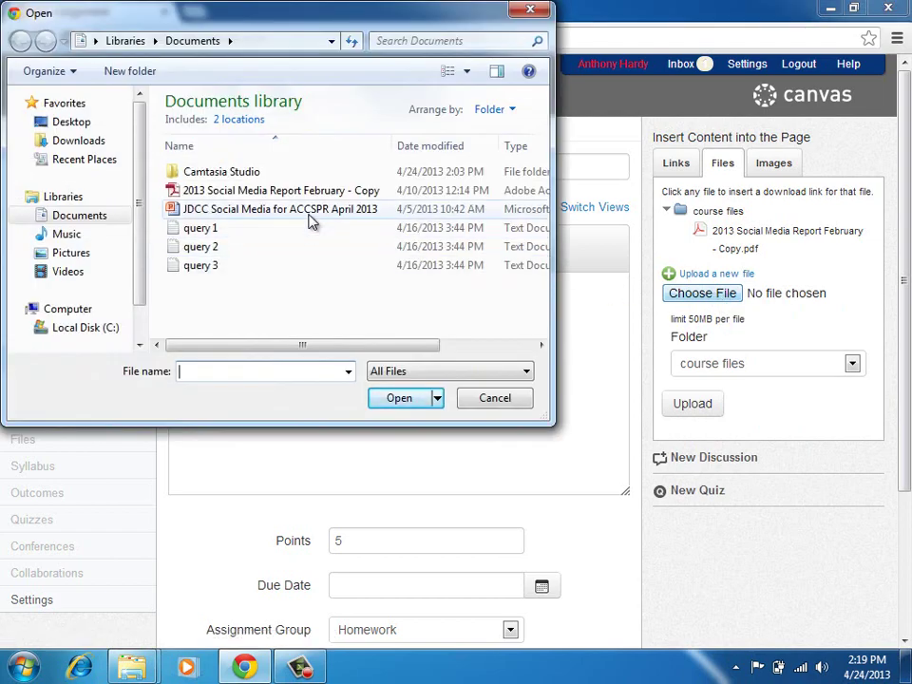
{"action": "double_click", "coordinate": [309, 210]}
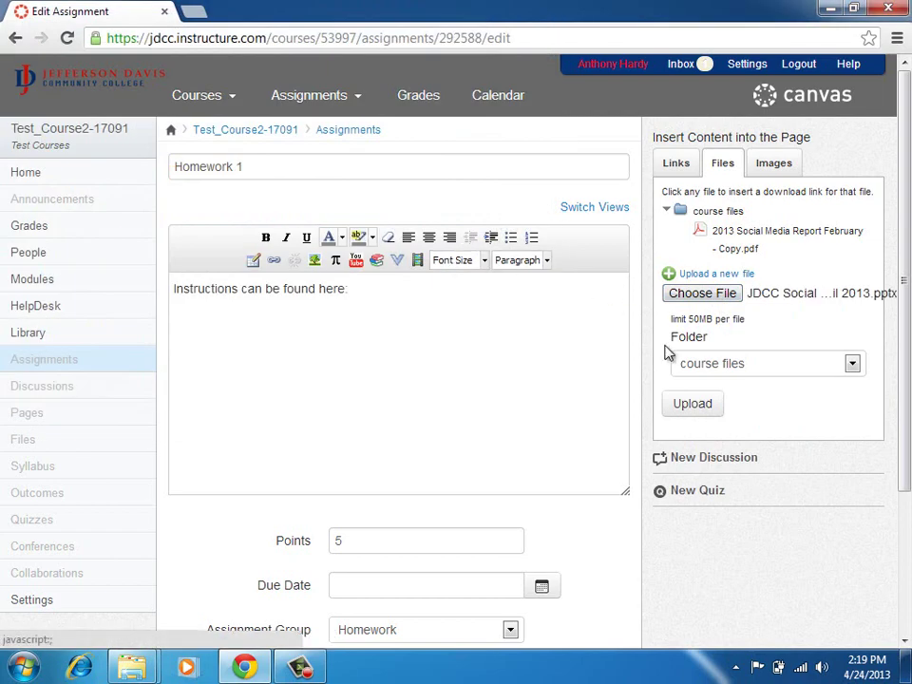
{"action": "left_click", "coordinate": [712, 405]}
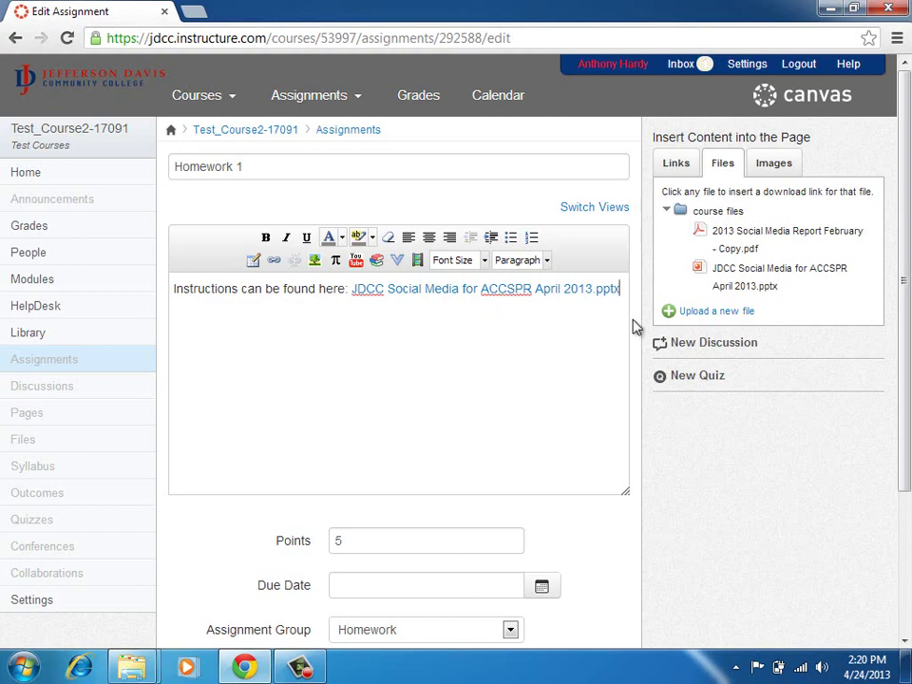
Step: Show the advanced options of Homework 1 and review the assignment group and grading type choices, keeping Homework and Points
{"action": "scroll", "coordinate": [636, 322], "scroll_direction": "down", "scroll_amount": 2}
{"action": "scroll", "coordinate": [635, 327], "scroll_direction": "down", "scroll_amount": 2}
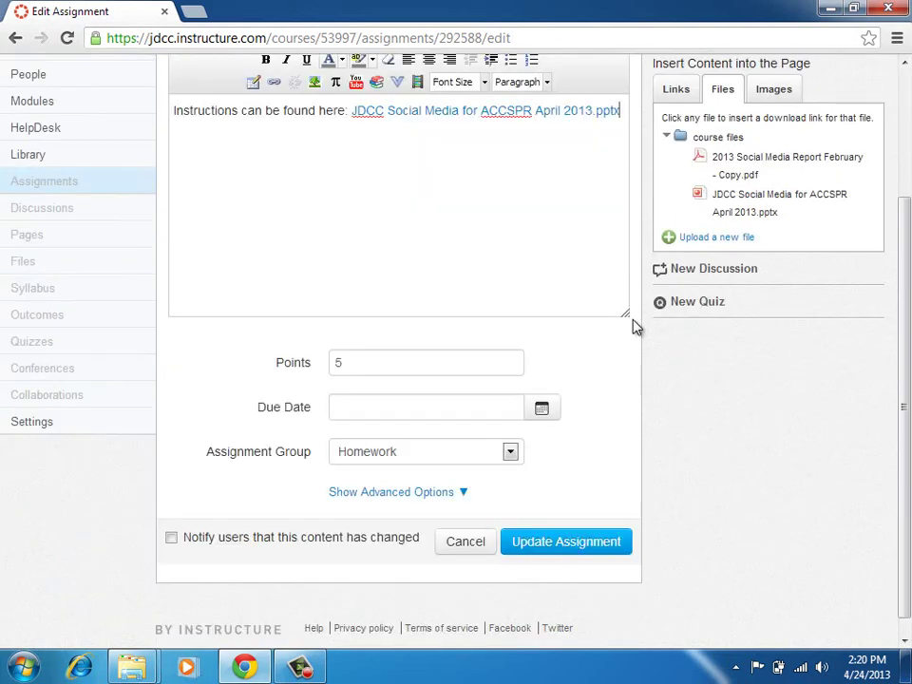
{"action": "scroll", "coordinate": [626, 326], "scroll_direction": "down", "scroll_amount": 1}
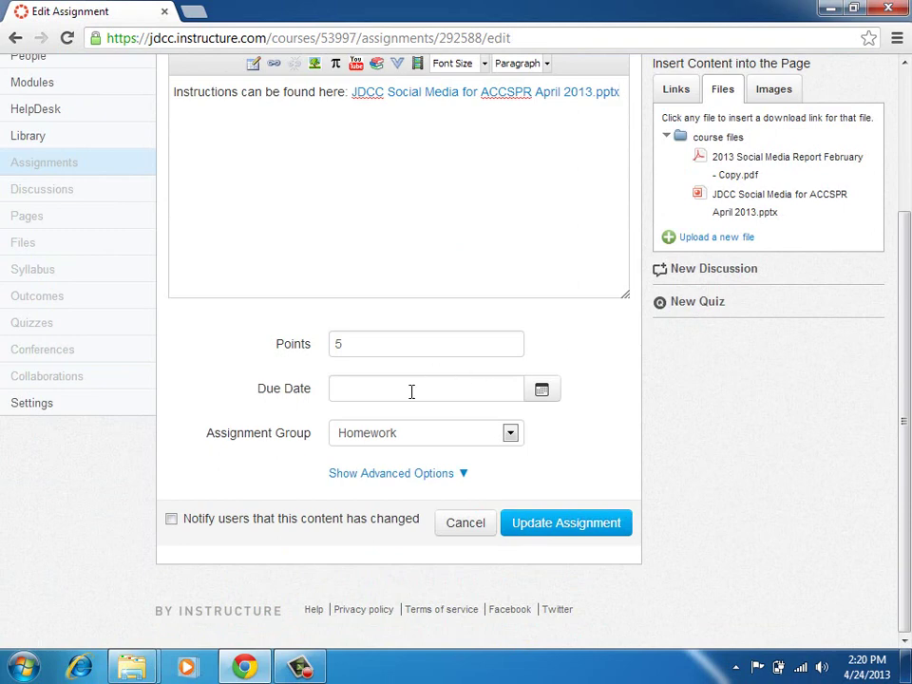
{"action": "left_click", "coordinate": [513, 435]}
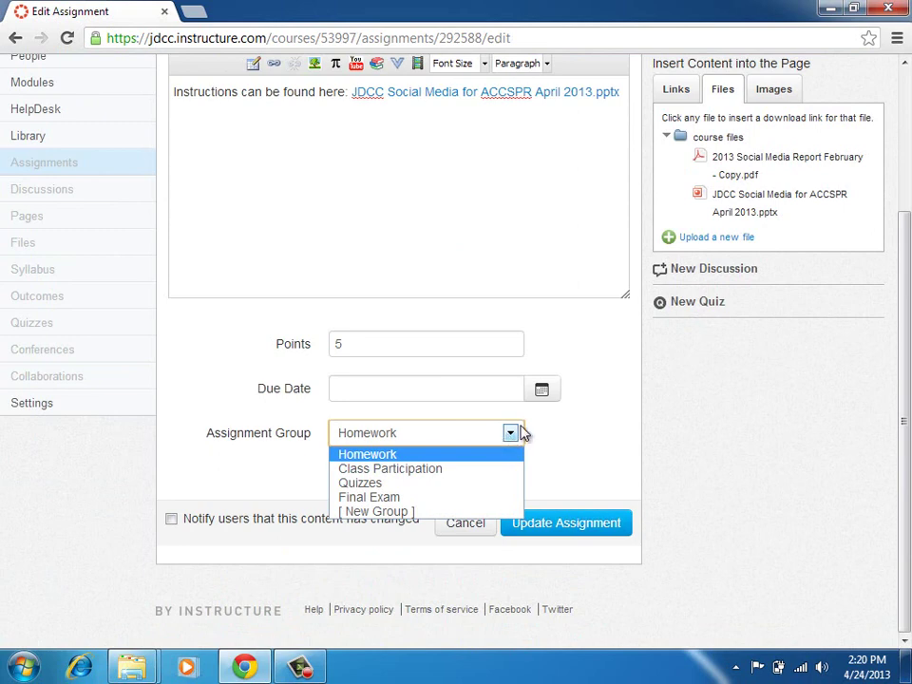
{"action": "left_click", "coordinate": [519, 433]}
{"action": "left_click", "coordinate": [453, 473]}
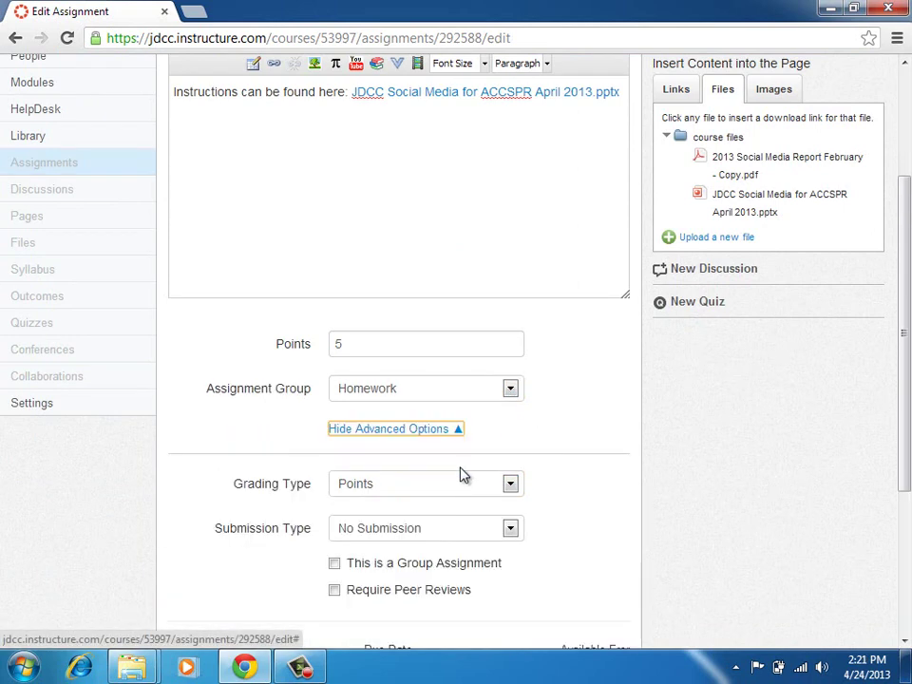
{"action": "scroll", "coordinate": [586, 425], "scroll_direction": "down", "scroll_amount": 1}
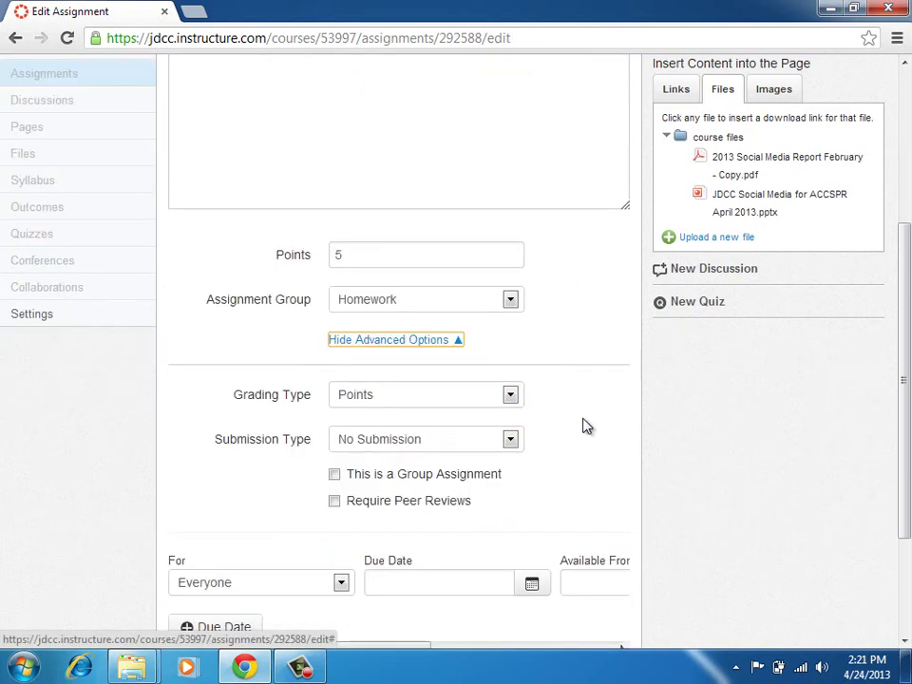
{"action": "left_click", "coordinate": [512, 396]}
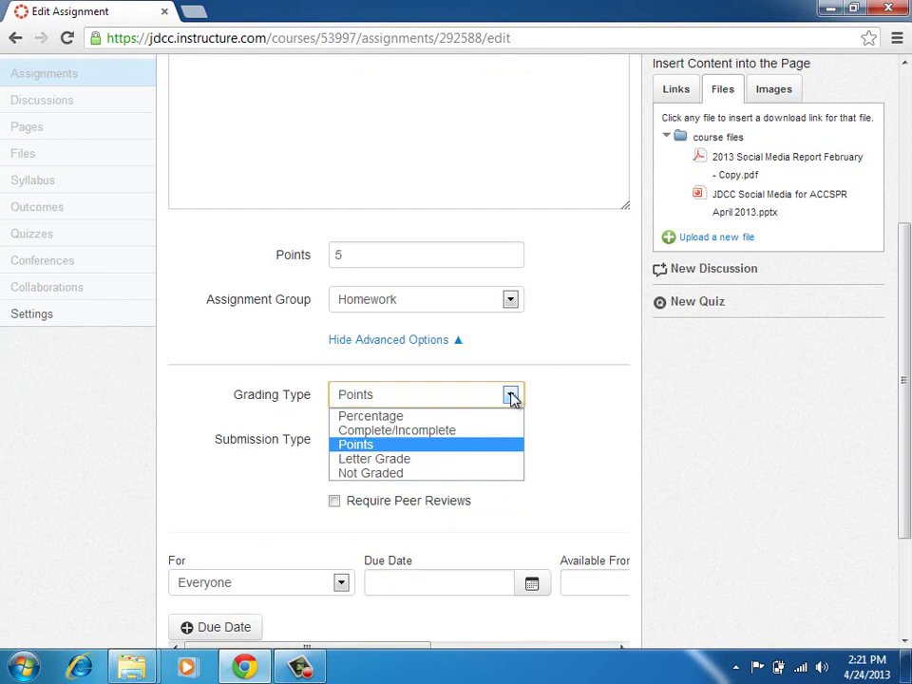
{"action": "left_click", "coordinate": [511, 397]}
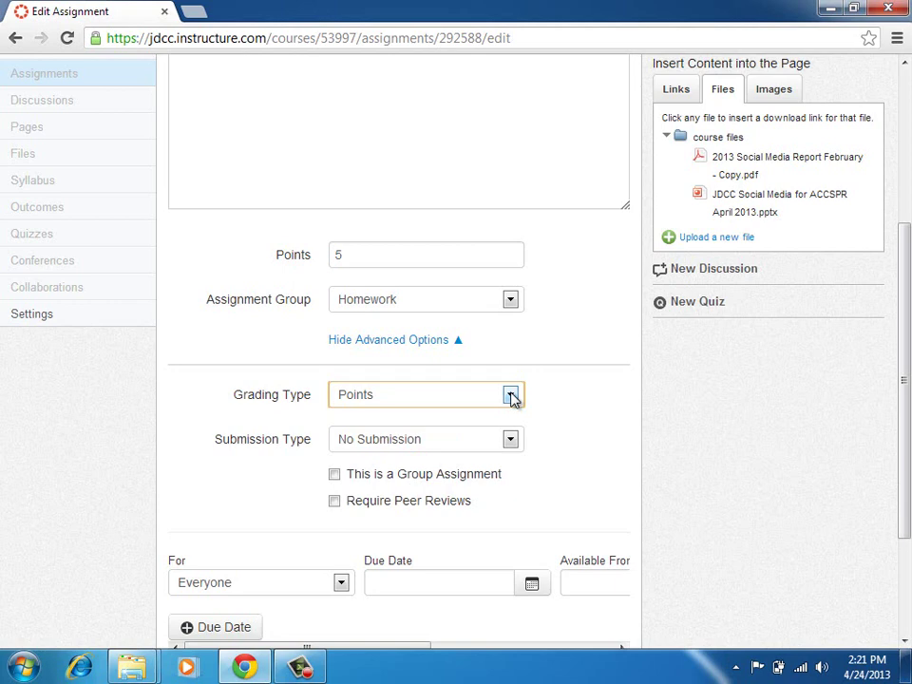
Step: Set the submission type of Homework 1 to Online and allow file uploads
{"action": "left_click", "coordinate": [513, 441]}
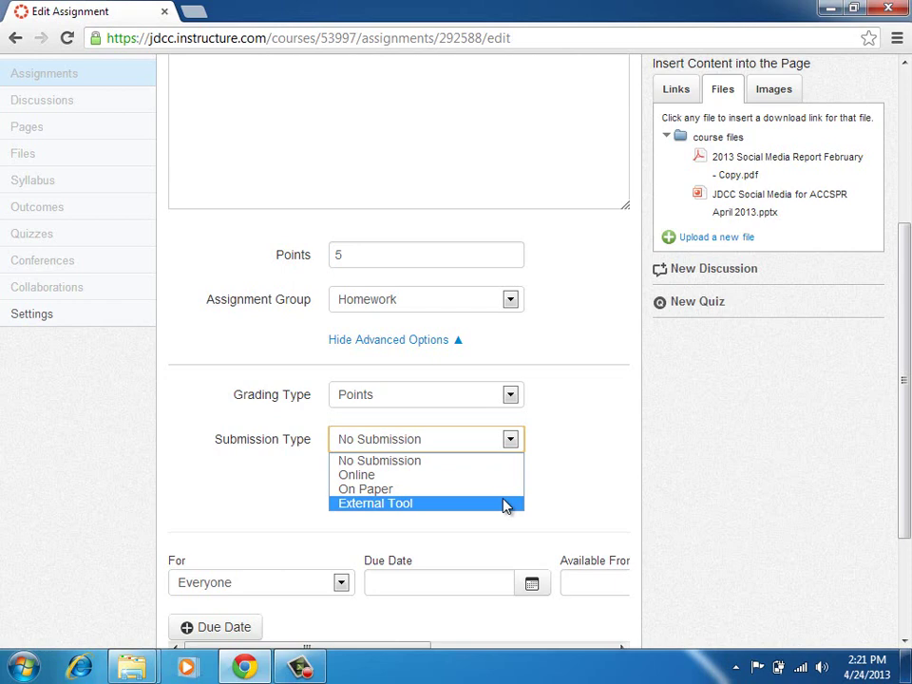
{"action": "left_click", "coordinate": [522, 476]}
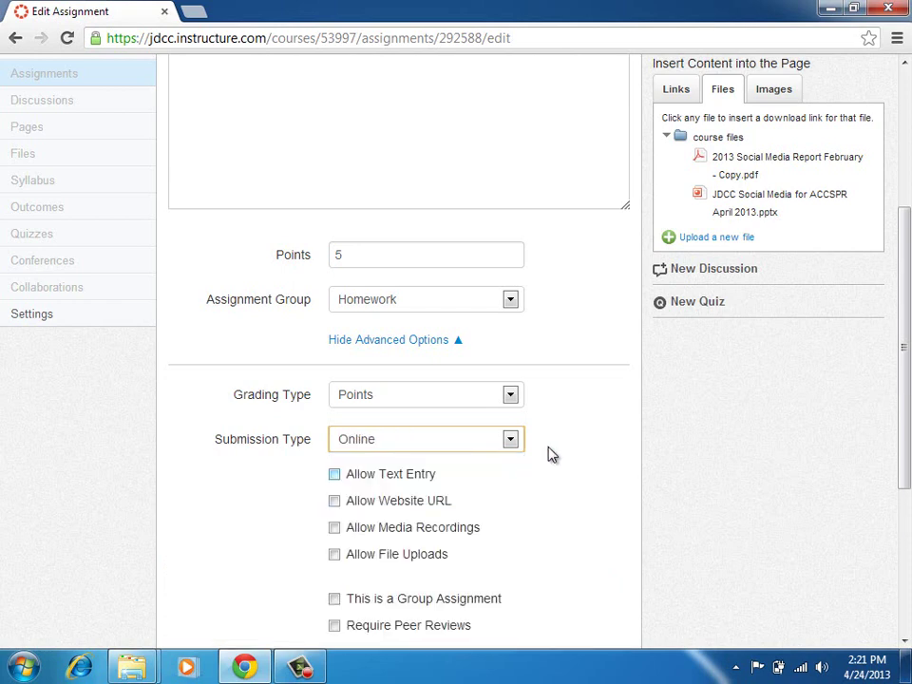
{"action": "left_click", "coordinate": [578, 432]}
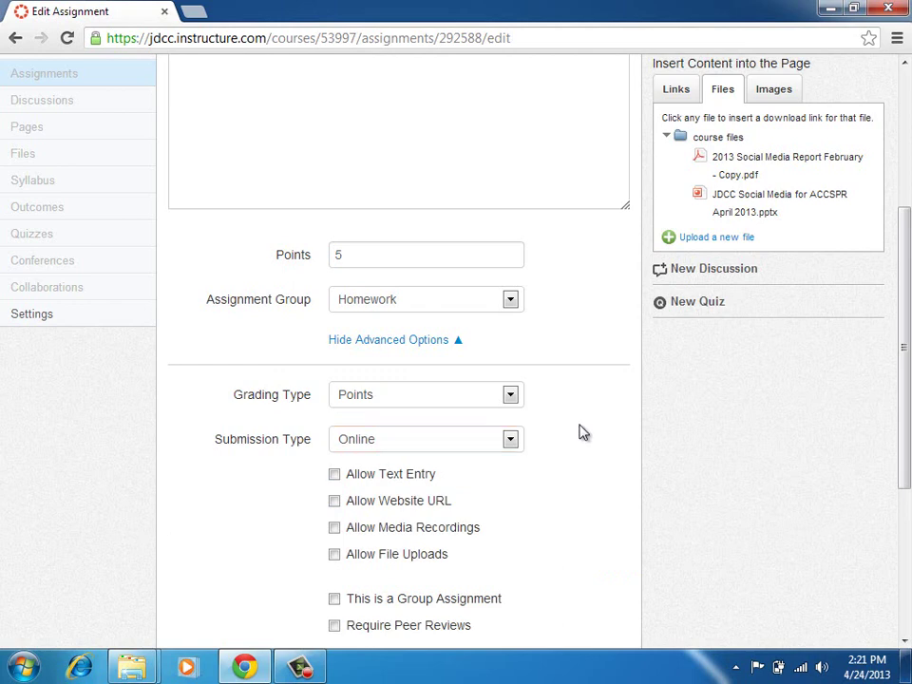
{"action": "scroll", "coordinate": [574, 433], "scroll_direction": "down", "scroll_amount": 1}
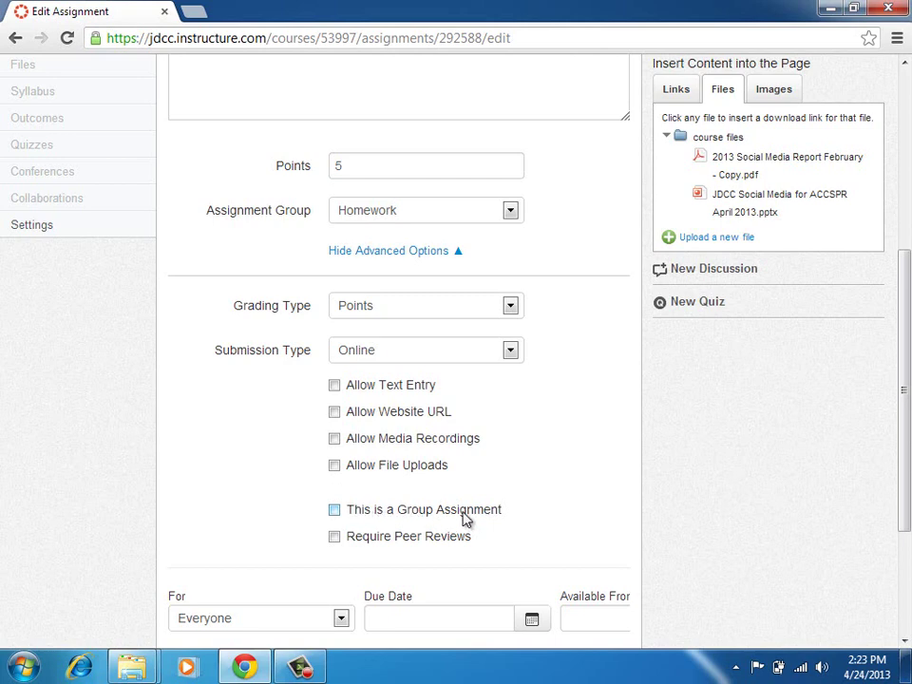
{"action": "left_click", "coordinate": [335, 465]}
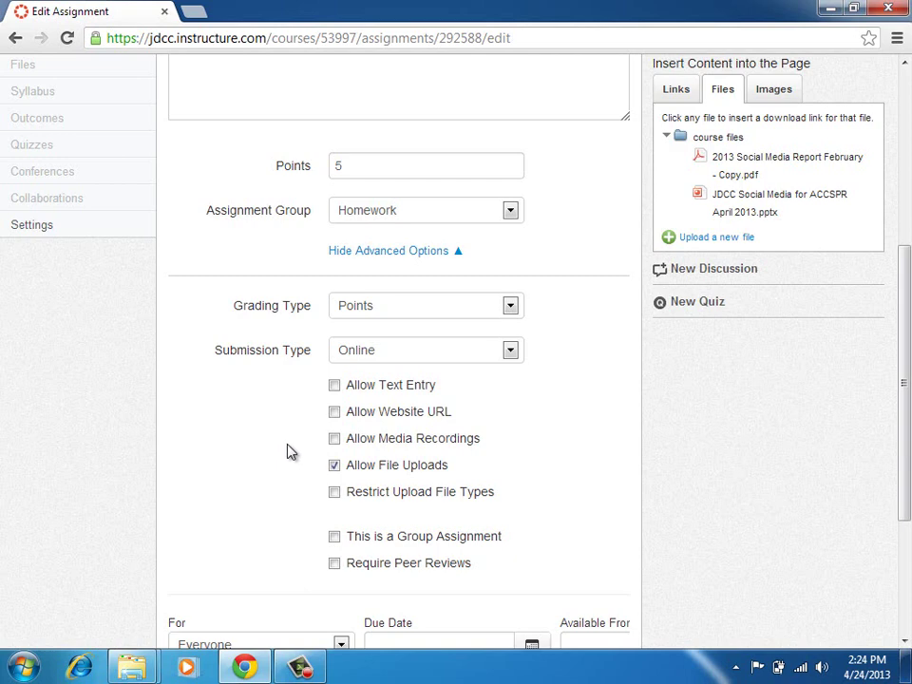
Step: Change the submission type to On Paper and try making Homework 1 a group assignment with students split into 2 equal groups
{"action": "left_click", "coordinate": [419, 353]}
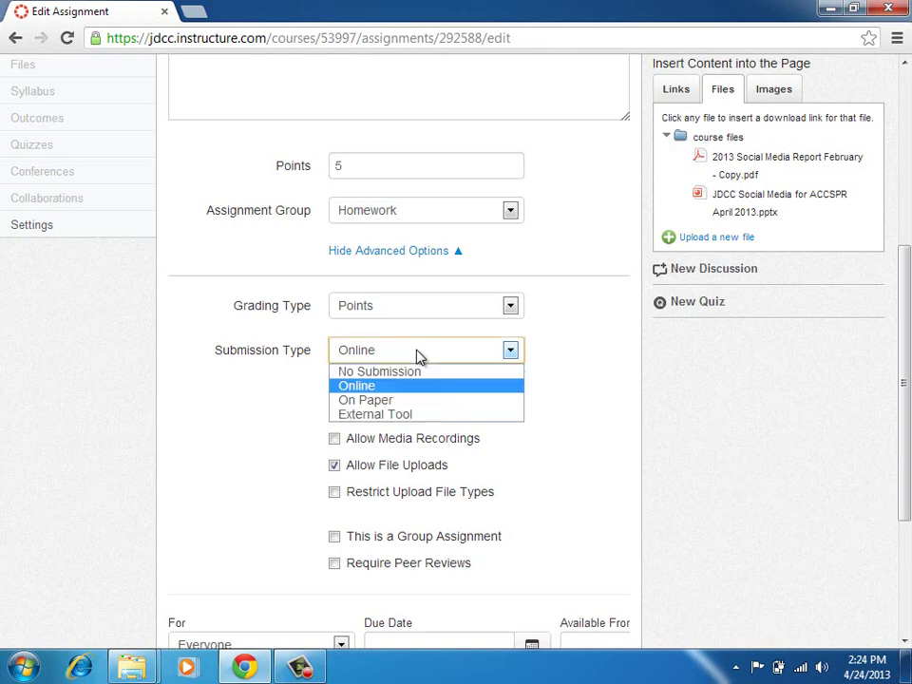
{"action": "left_click", "coordinate": [392, 401]}
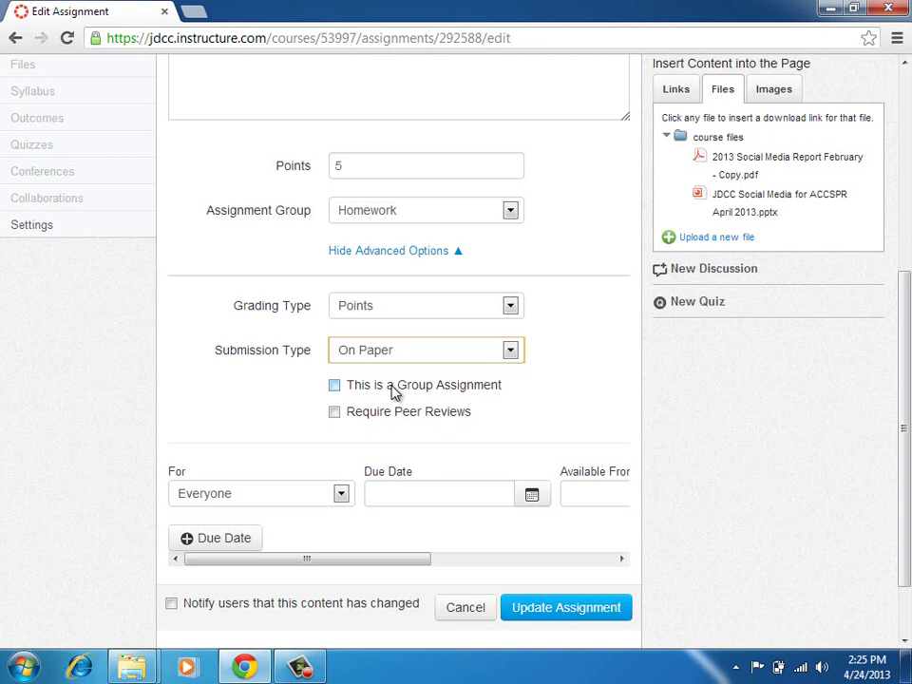
{"action": "left_click", "coordinate": [336, 389]}
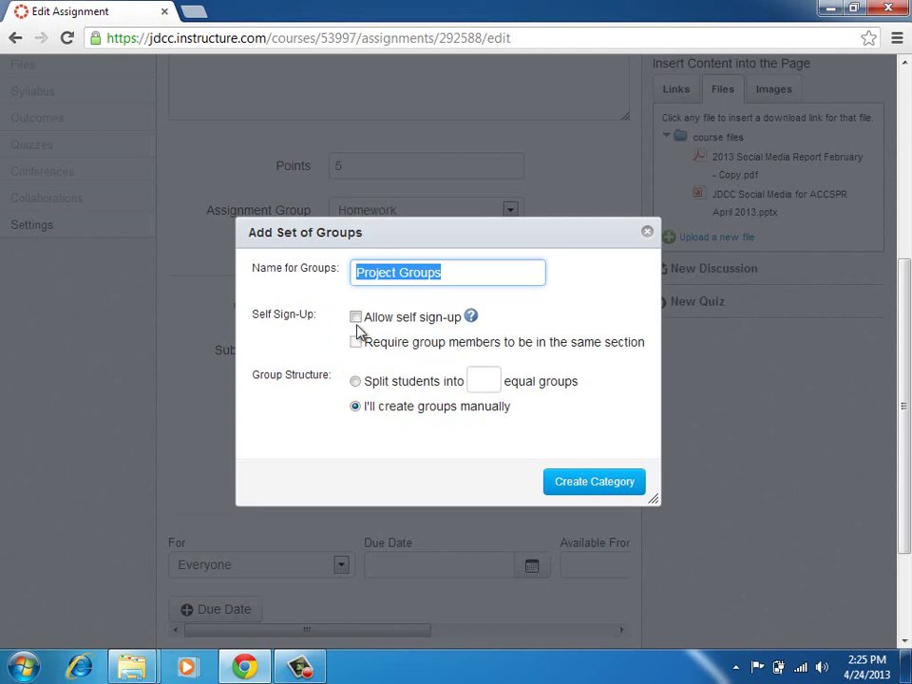
{"action": "left_click", "coordinate": [357, 382]}
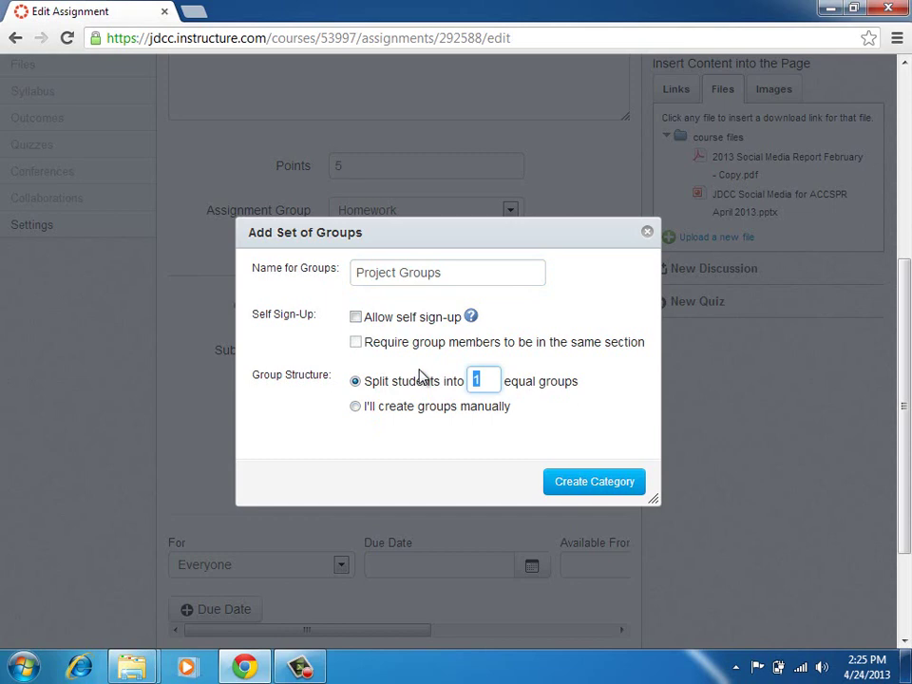
{"action": "type", "text": "2"}
{"action": "left_click", "coordinate": [647, 232]}
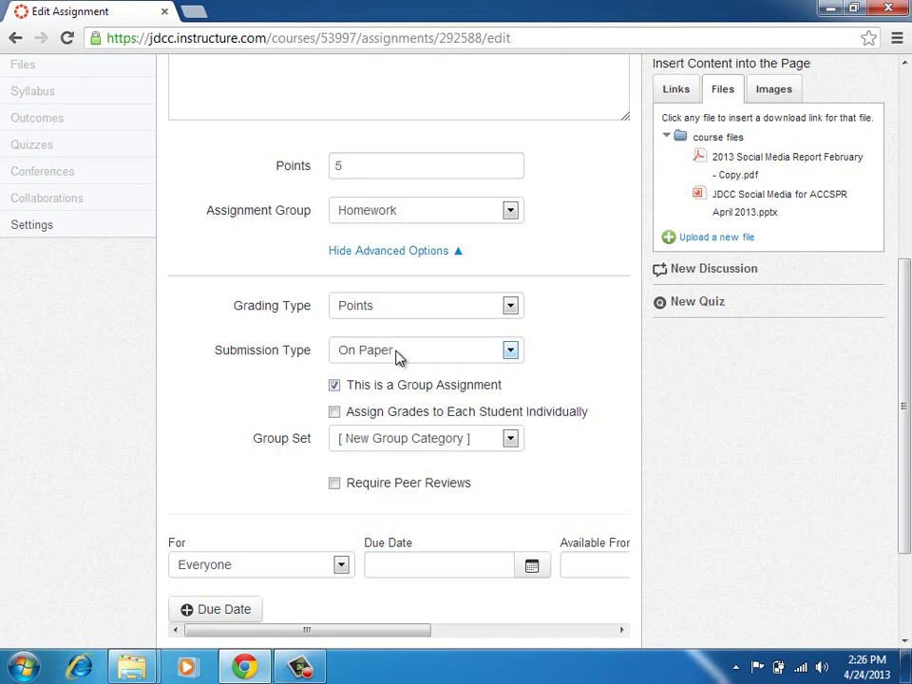
{"action": "left_click", "coordinate": [510, 438]}
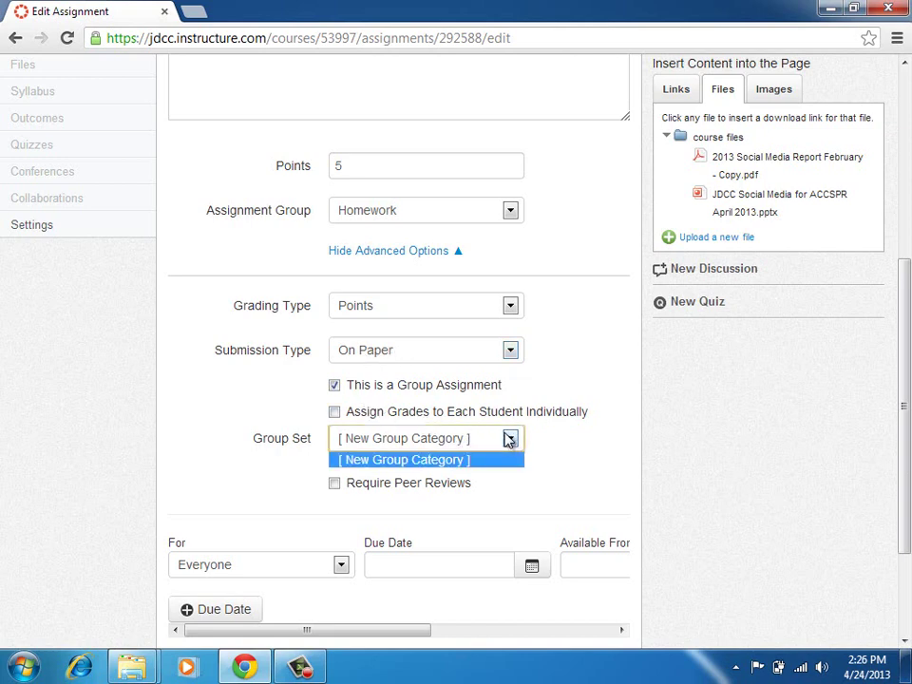
{"action": "left_click", "coordinate": [335, 387]}
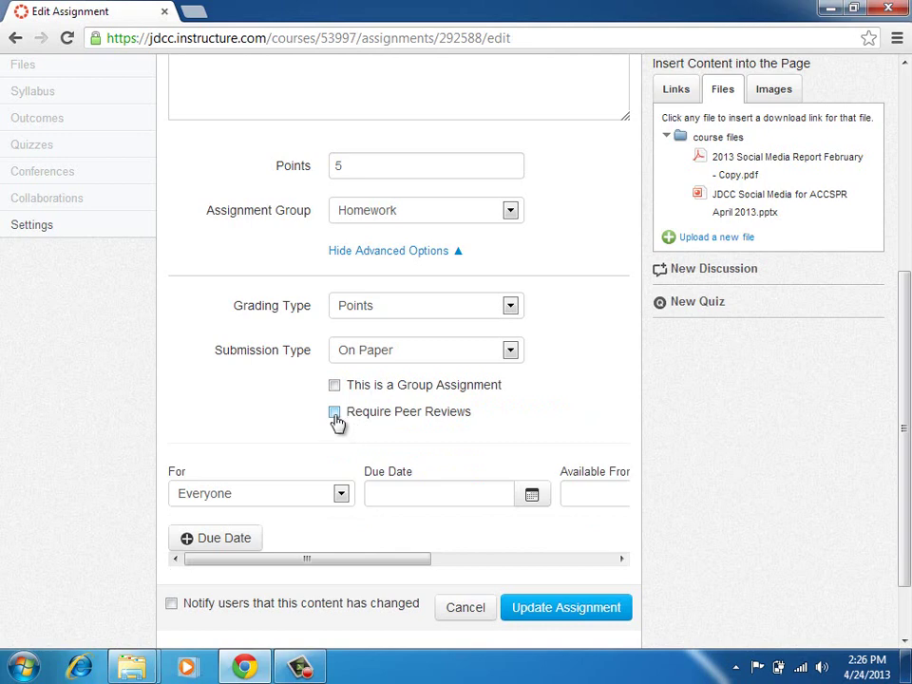
Step: Try requiring peer reviews on Homework 1 with automatic assignment of the reviews
{"action": "left_click", "coordinate": [336, 414]}
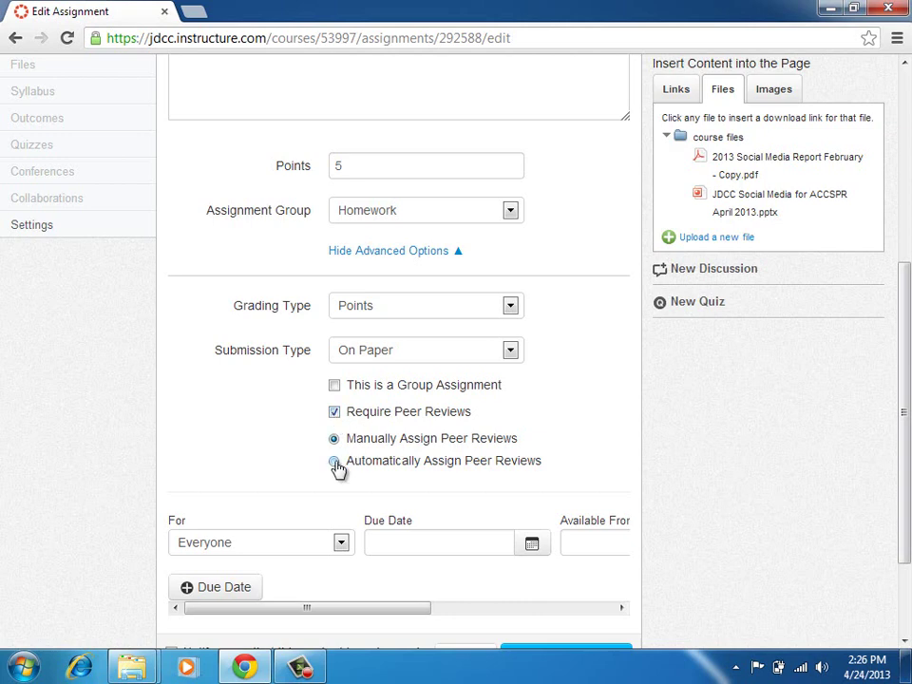
{"action": "left_click", "coordinate": [334, 462]}
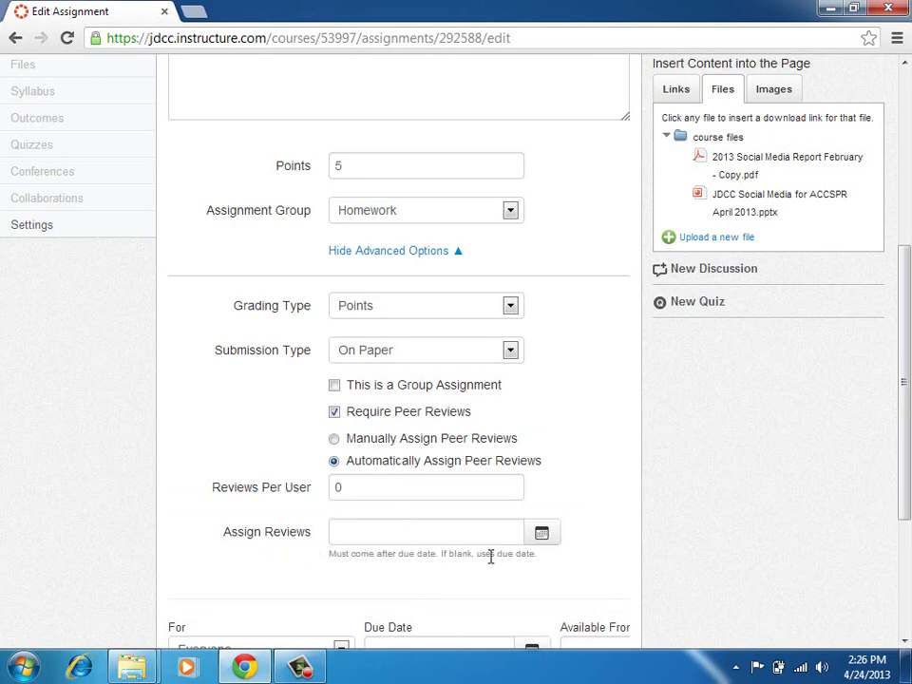
{"action": "double_click", "coordinate": [340, 487]}
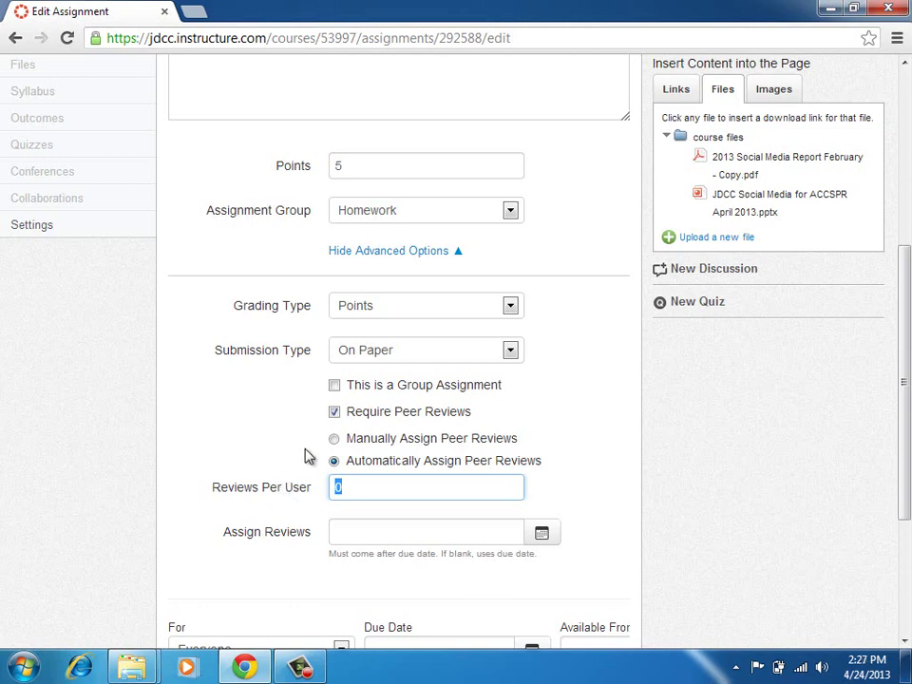
{"action": "left_click", "coordinate": [334, 416]}
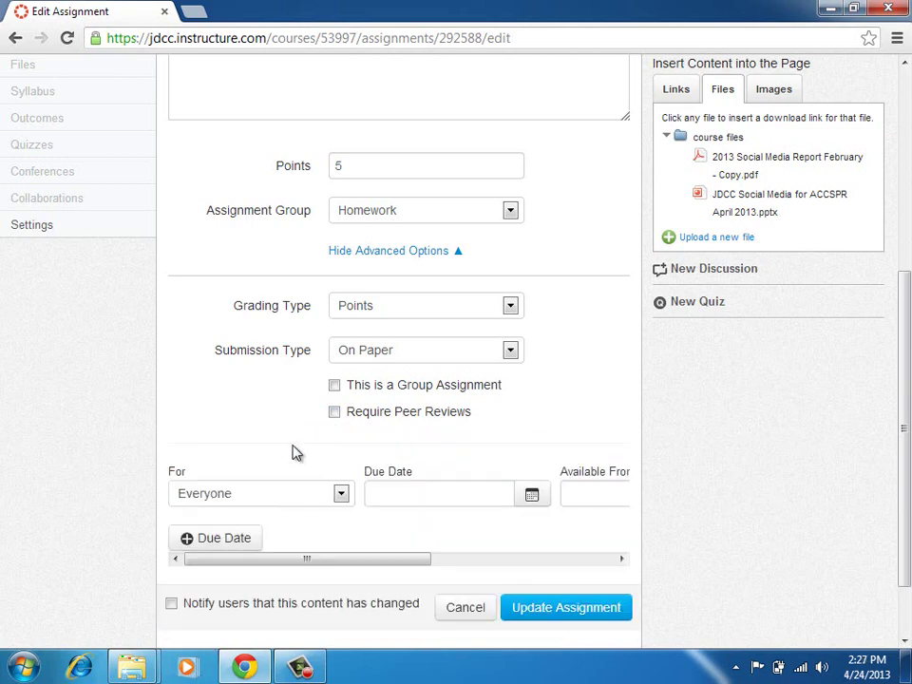
Step: Review which sections Homework 1 can be assigned to, keeping Everyone
{"action": "left_click", "coordinate": [341, 494]}
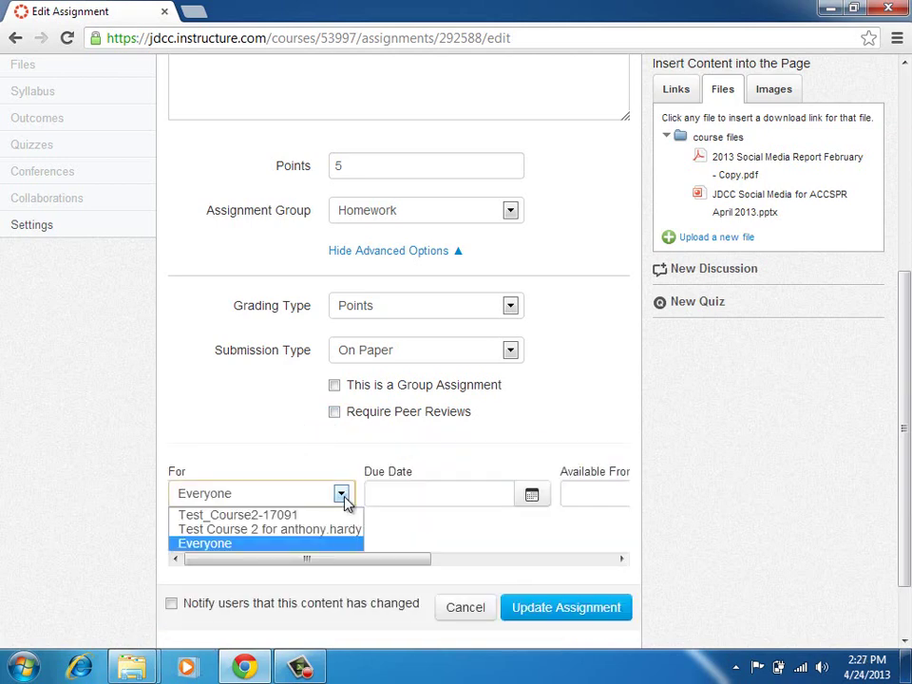
{"action": "left_click", "coordinate": [344, 500]}
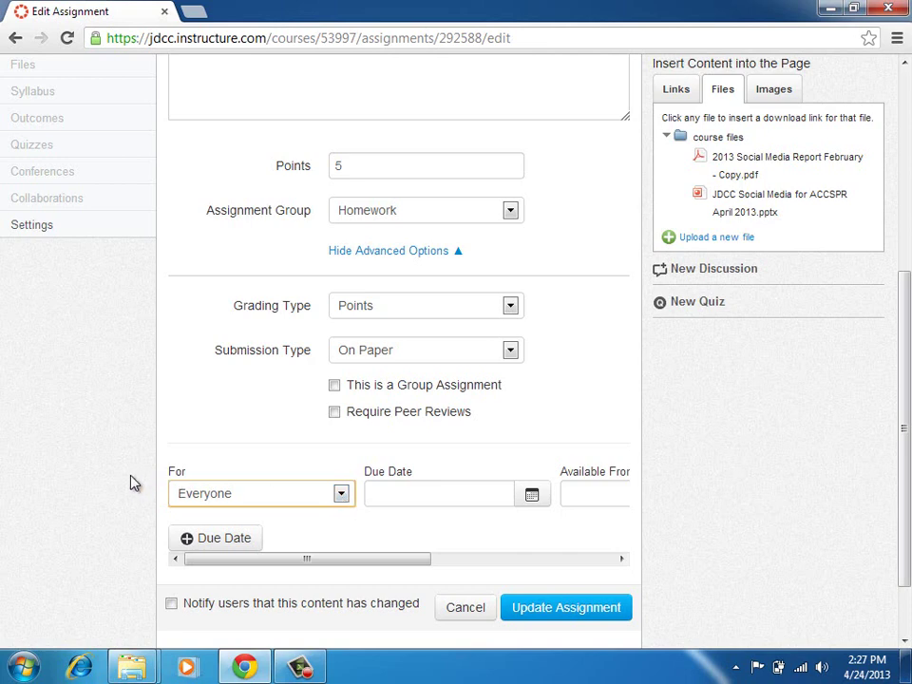
{"action": "scroll", "coordinate": [128, 489], "scroll_direction": "down", "scroll_amount": 2}
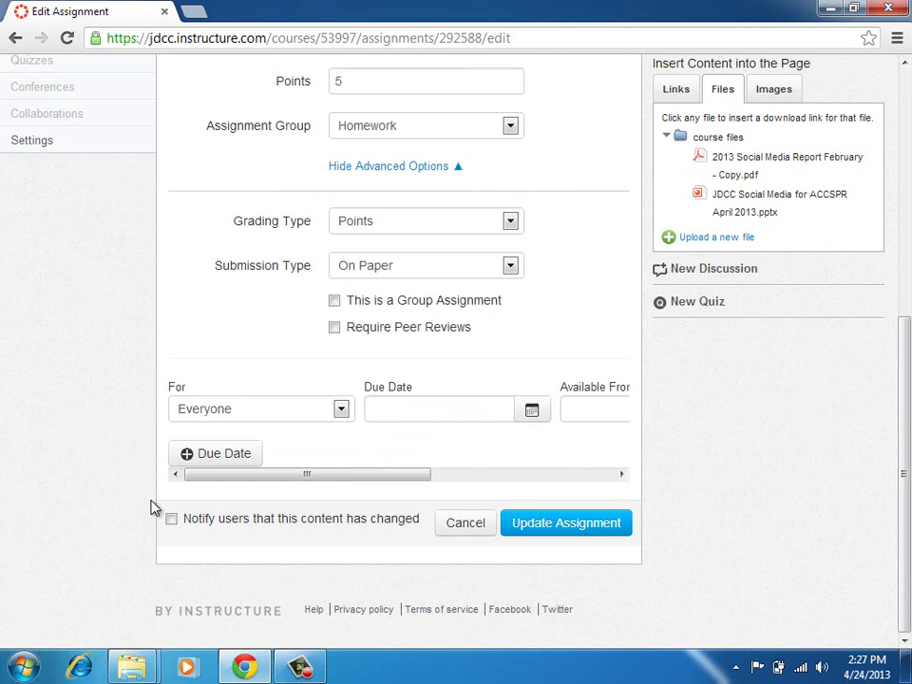
{"action": "scroll", "coordinate": [132, 389], "scroll_direction": "up", "scroll_amount": 2}
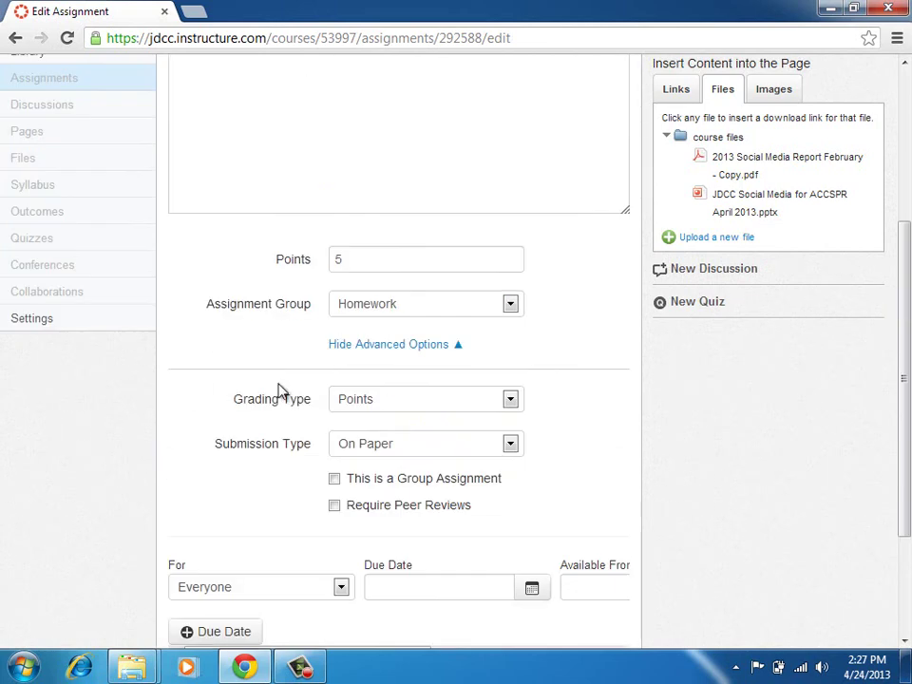
Step: Set the submission type of Homework 1 to Online and save the updated assignment
{"action": "left_click", "coordinate": [407, 447]}
{"action": "left_click", "coordinate": [403, 479]}
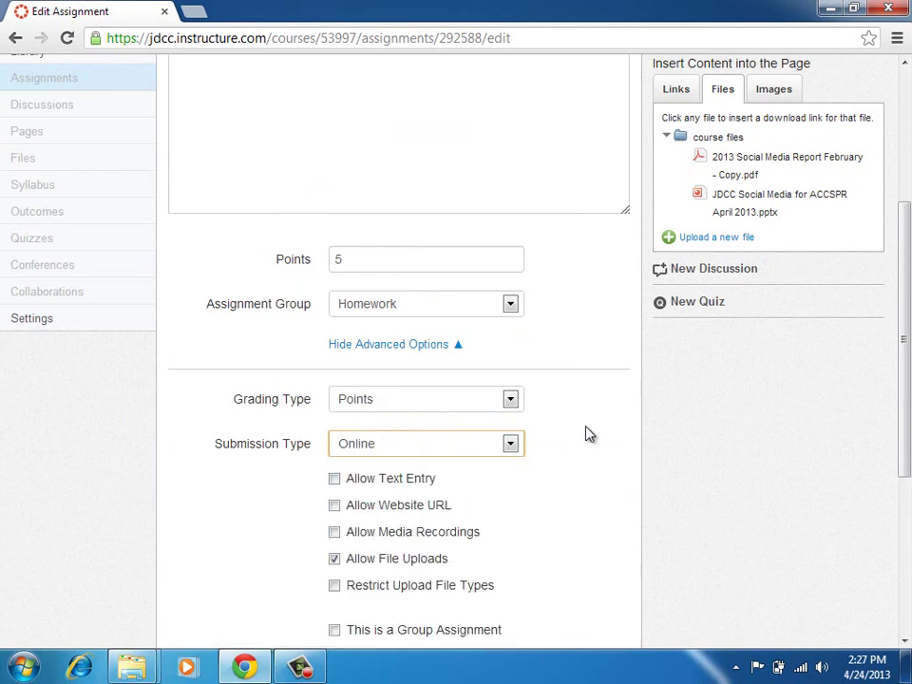
{"action": "scroll", "coordinate": [589, 434], "scroll_direction": "down", "scroll_amount": 1}
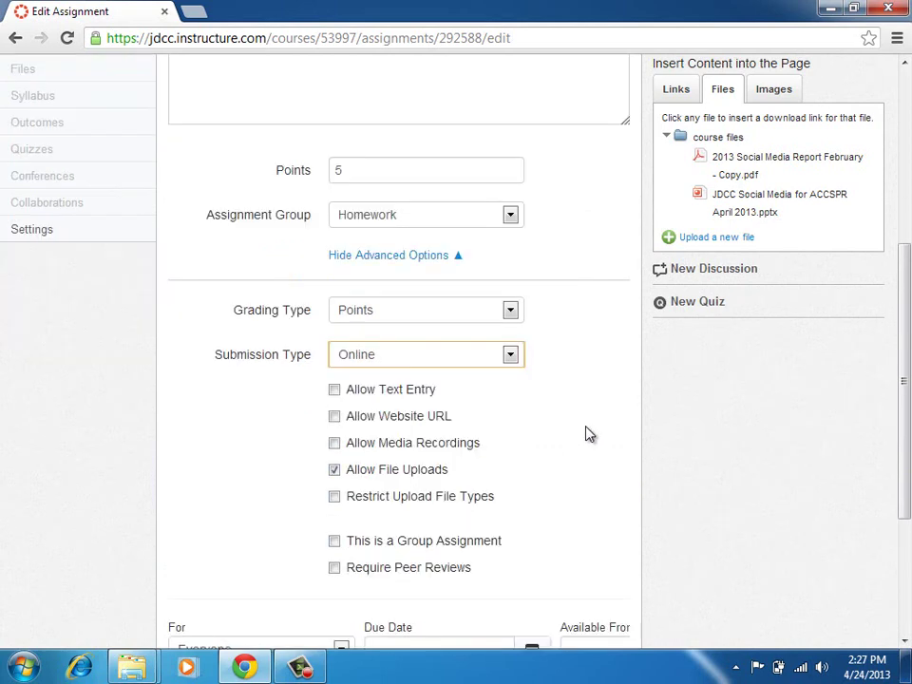
{"action": "scroll", "coordinate": [586, 434], "scroll_direction": "up", "scroll_amount": 3}
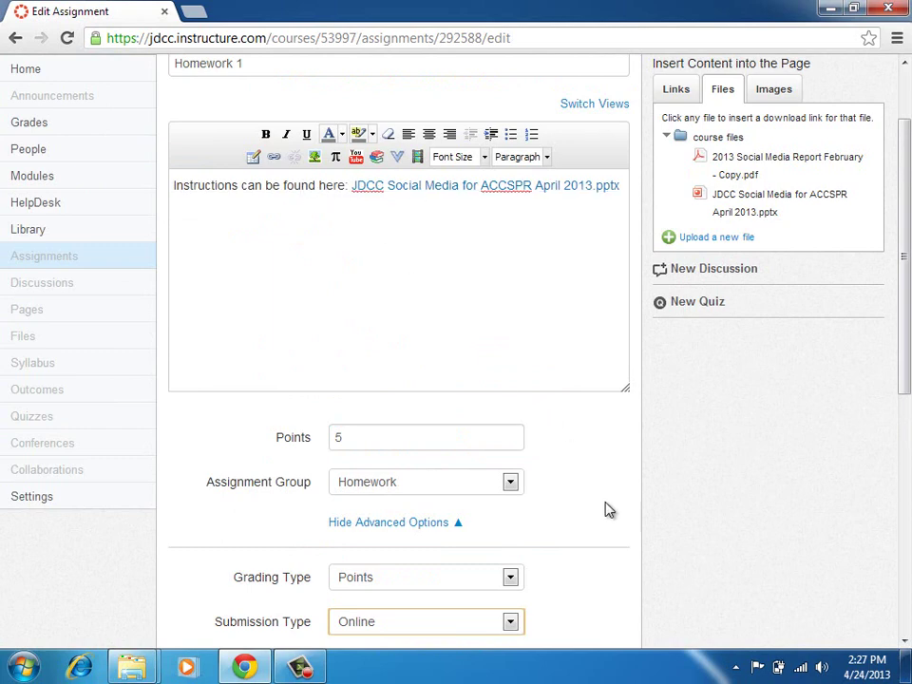
{"action": "scroll", "coordinate": [606, 516], "scroll_direction": "down", "scroll_amount": 6}
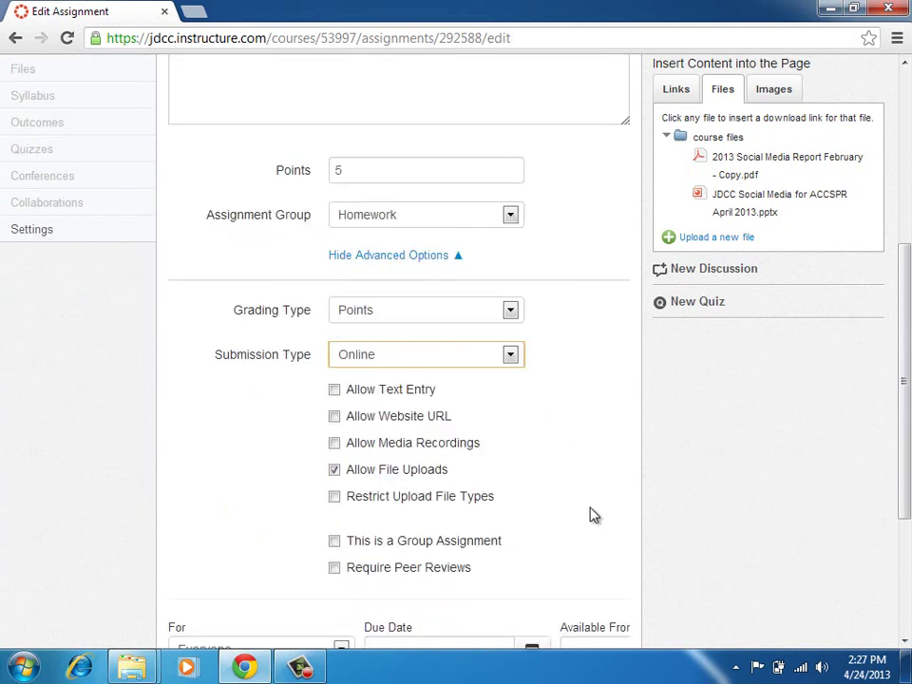
{"action": "left_click", "coordinate": [575, 532]}
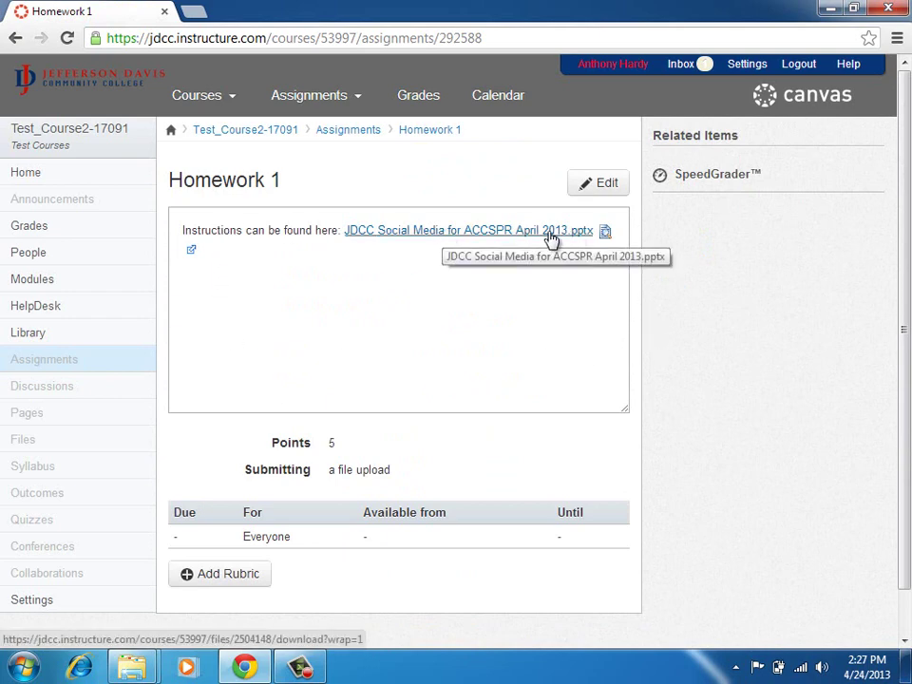
Step: Preview JDCC Social Media for ACCSPR April 2013.pptx within the Homework 1 description and minimize the preview
{"action": "left_click", "coordinate": [607, 240]}
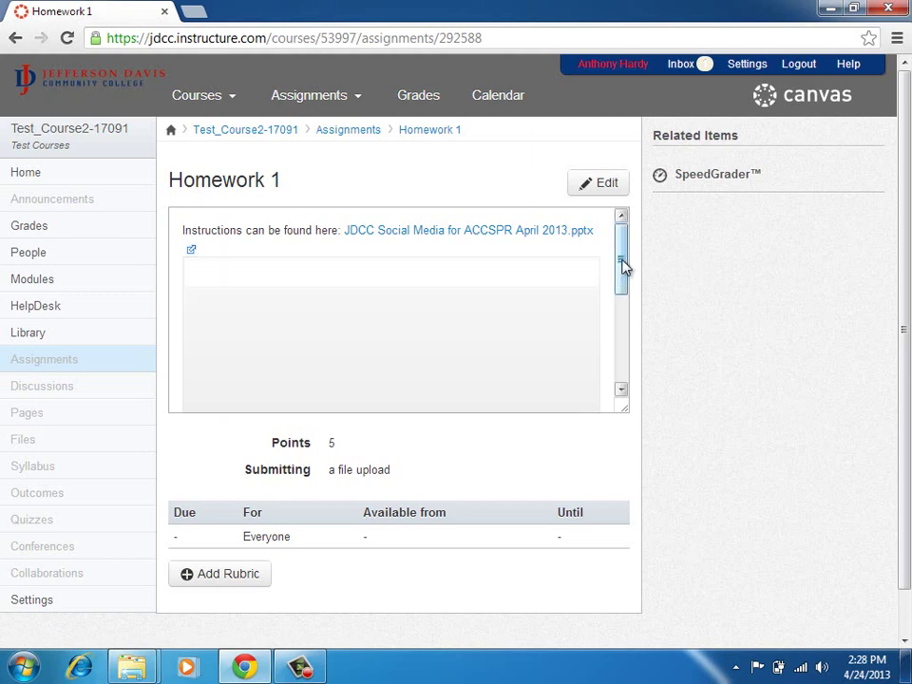
{"action": "left_click", "coordinate": [623, 369]}
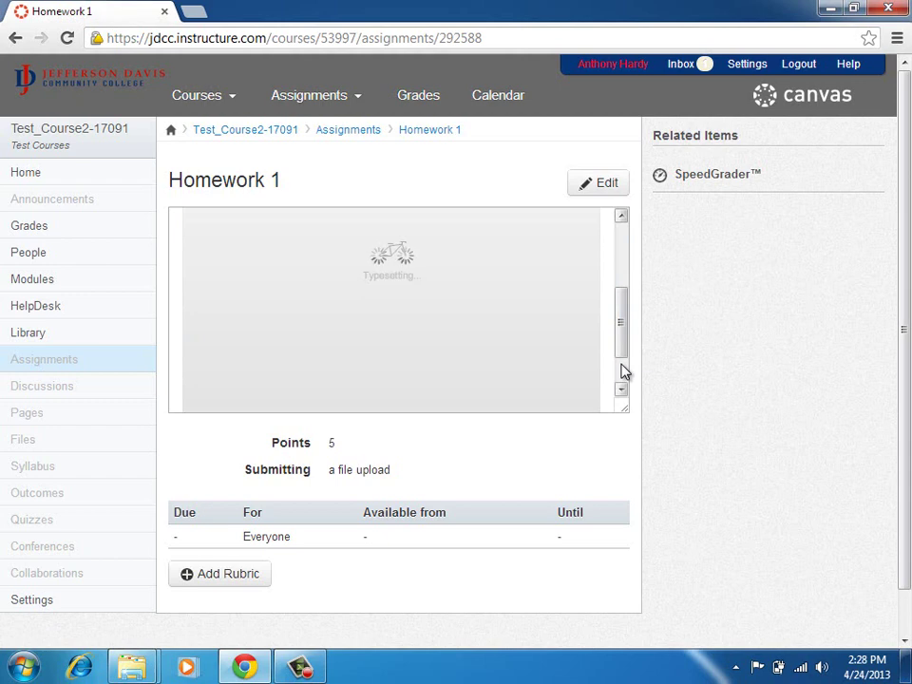
{"action": "left_click", "coordinate": [620, 217]}
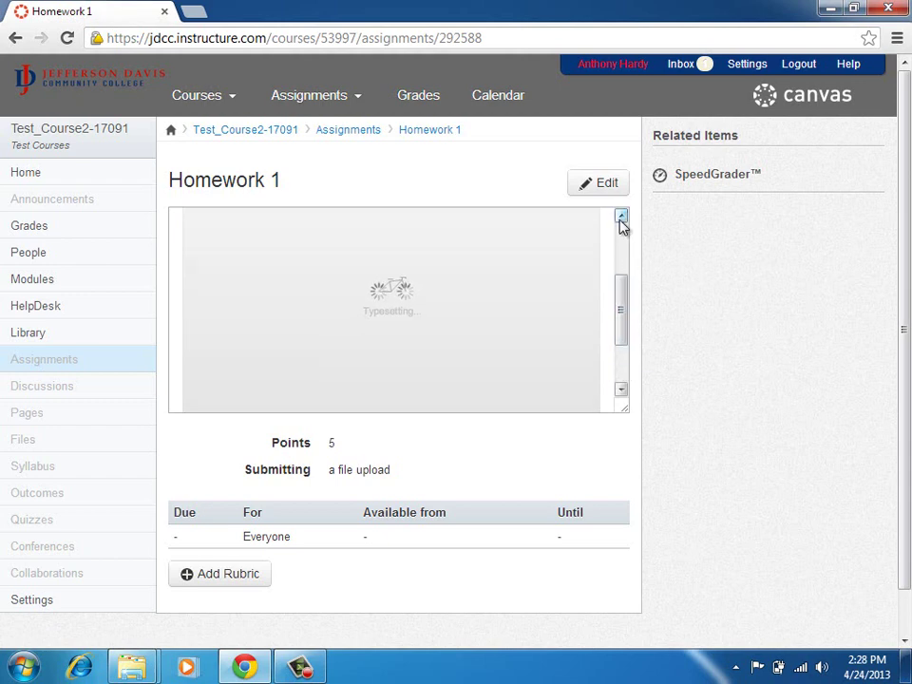
{"action": "left_click", "coordinate": [621, 217]}
{"action": "left_click", "coordinate": [621, 217]}
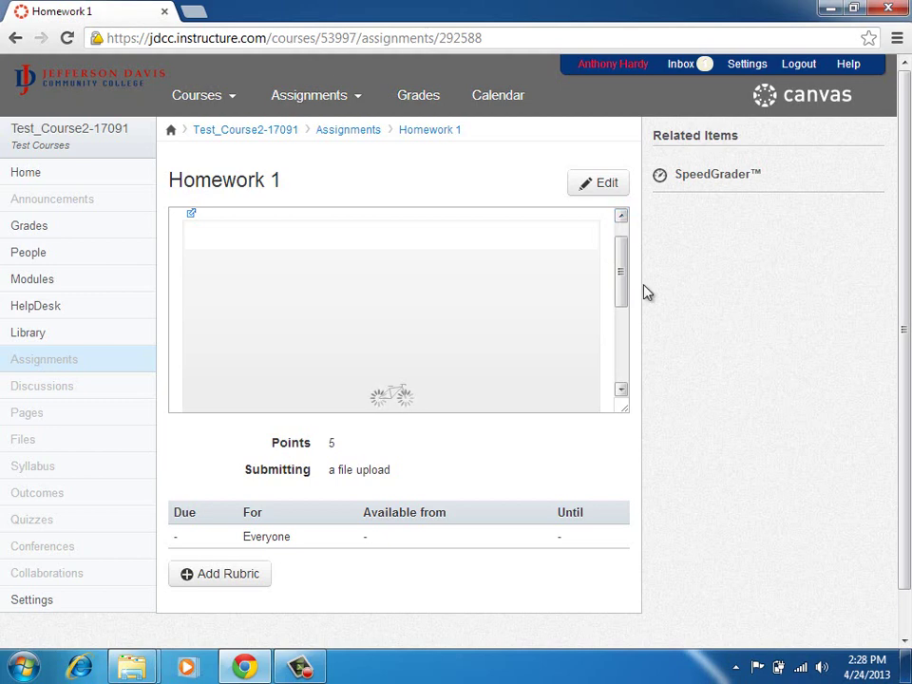
{"action": "scroll", "coordinate": [664, 379], "scroll_direction": "down", "scroll_amount": 1}
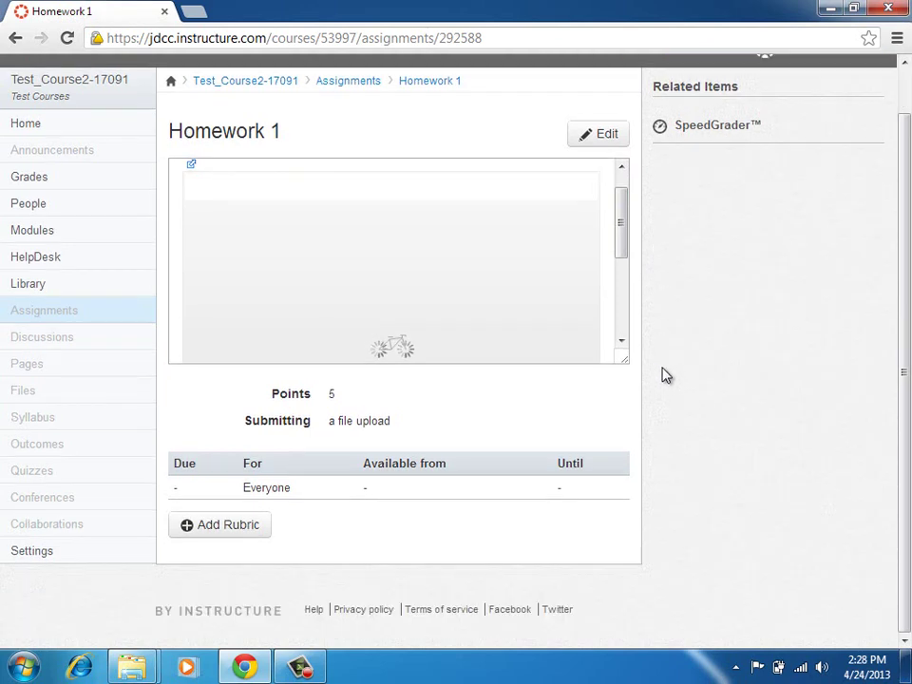
{"action": "scroll", "coordinate": [646, 273], "scroll_direction": "up", "scroll_amount": 1}
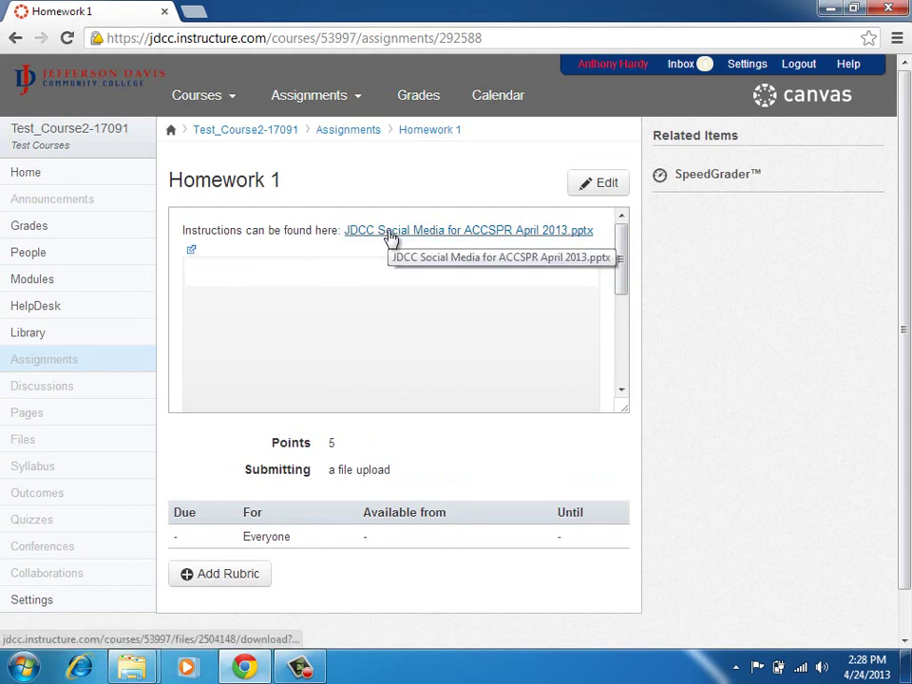
{"action": "scroll", "coordinate": [652, 401], "scroll_direction": "down", "scroll_amount": 1}
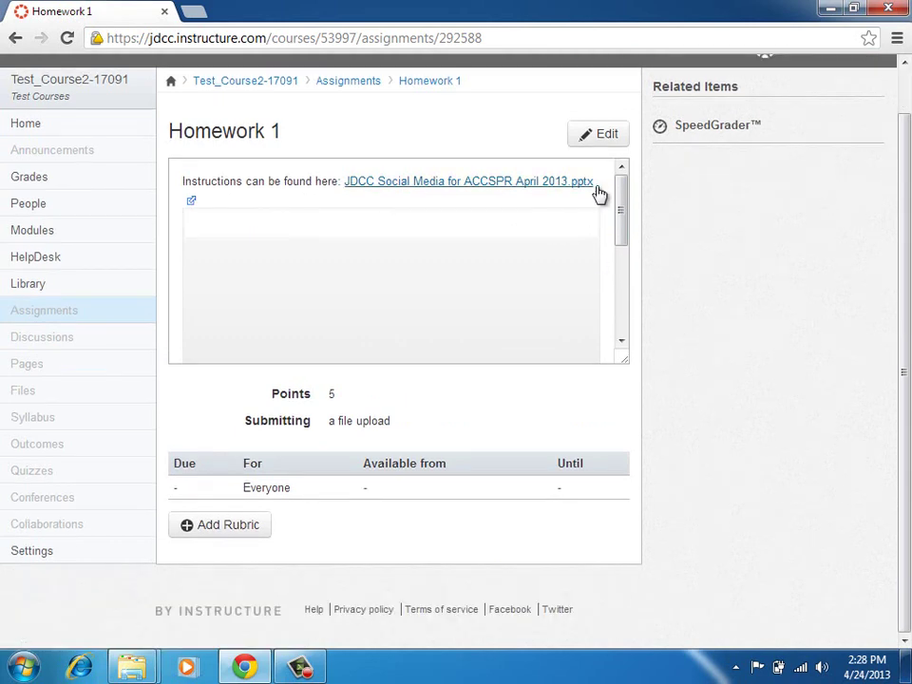
{"action": "scroll", "coordinate": [624, 267], "scroll_direction": "down", "scroll_amount": 3}
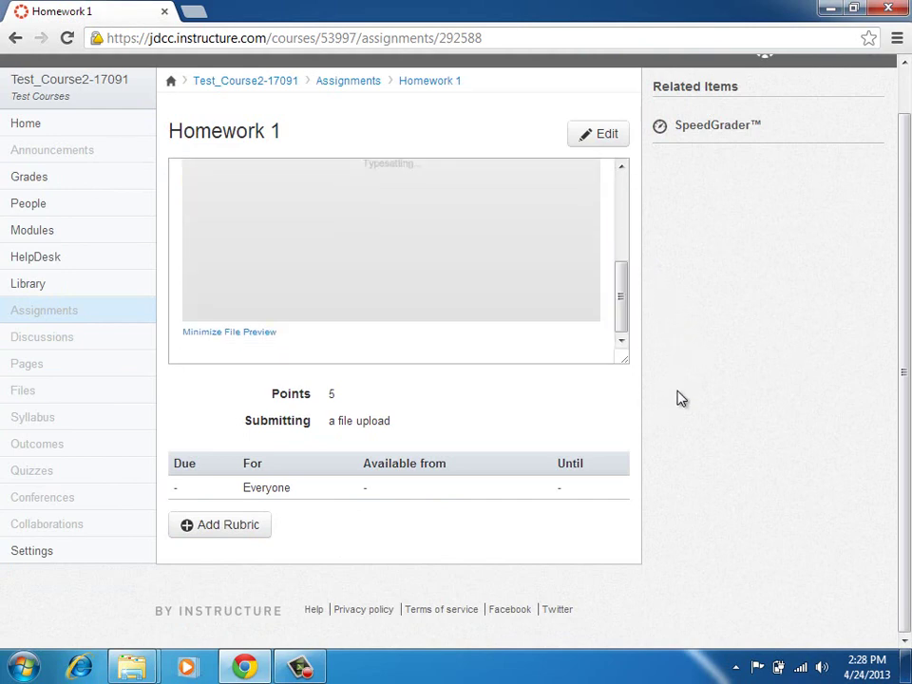
{"action": "left_click", "coordinate": [271, 333]}
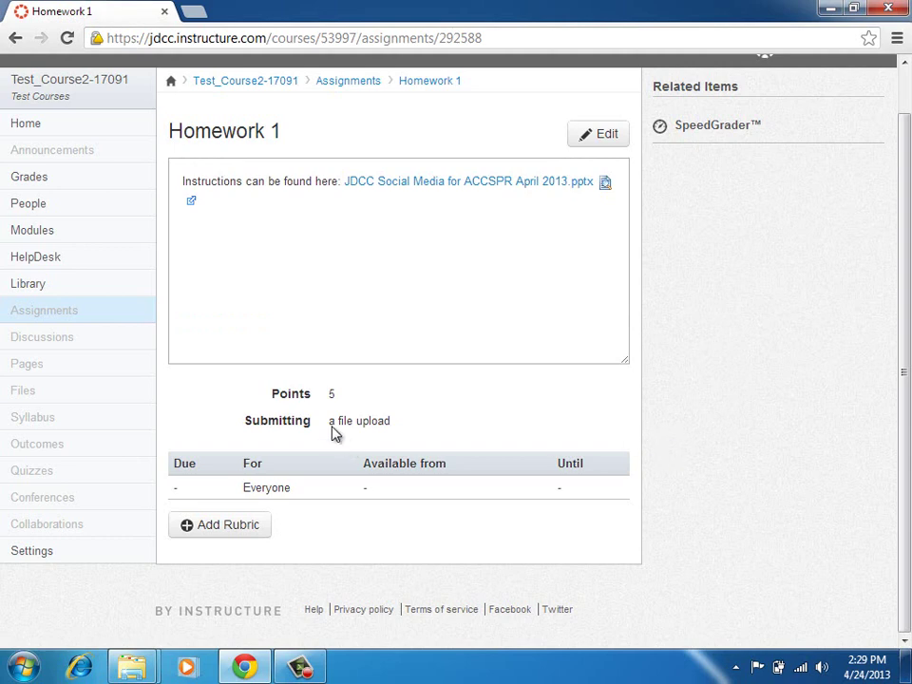
{"action": "left_click_drag", "start_coordinate": [332, 420], "coordinate": [392, 421]}
{"action": "left_click", "coordinate": [394, 425]}
{"action": "left_click_drag", "start_coordinate": [330, 421], "coordinate": [401, 428]}
{"action": "left_click", "coordinate": [395, 426]}
Step: Add a rubric to Homework 1 and title it Homework Rubric
{"action": "left_click", "coordinate": [252, 526]}
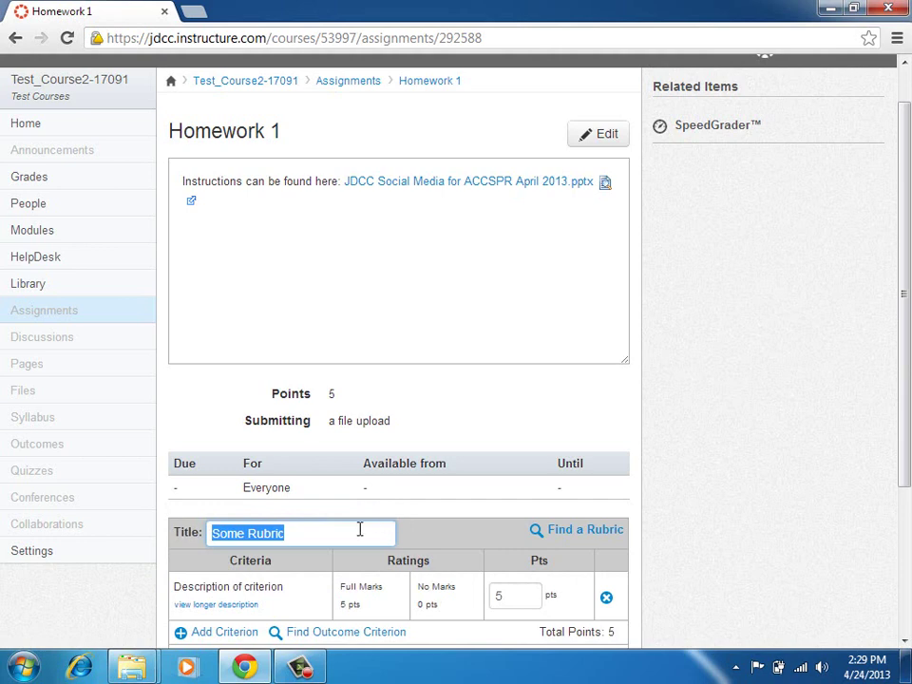
{"action": "type", "text": "Rub"}
{"action": "key", "text": "BackSpace"}
{"action": "key", "text": "BackSpace"}
{"action": "key", "text": "BackSpace"}
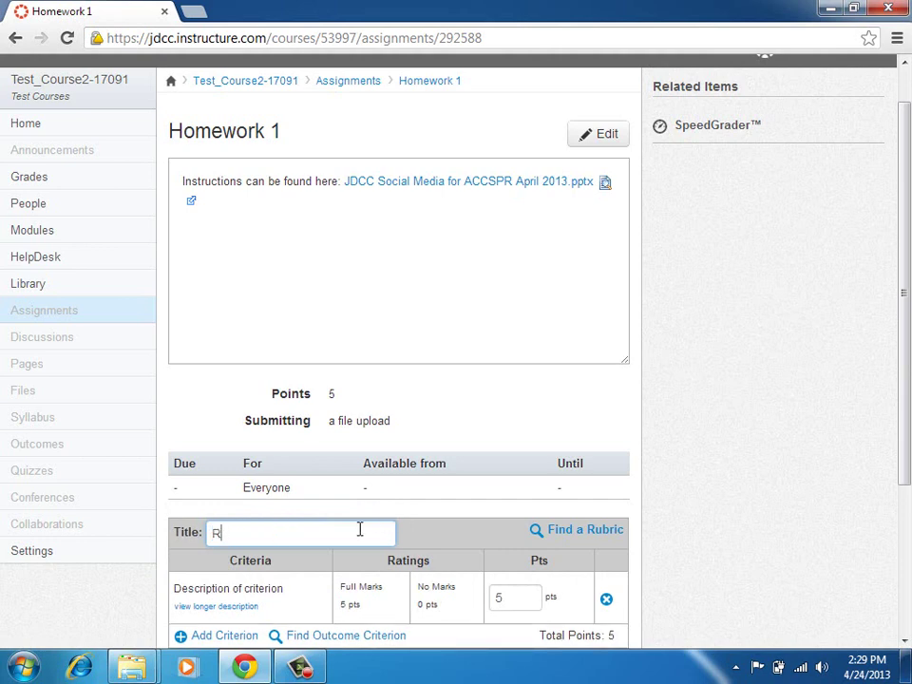
{"action": "type", "text": "Homework Rubric"}
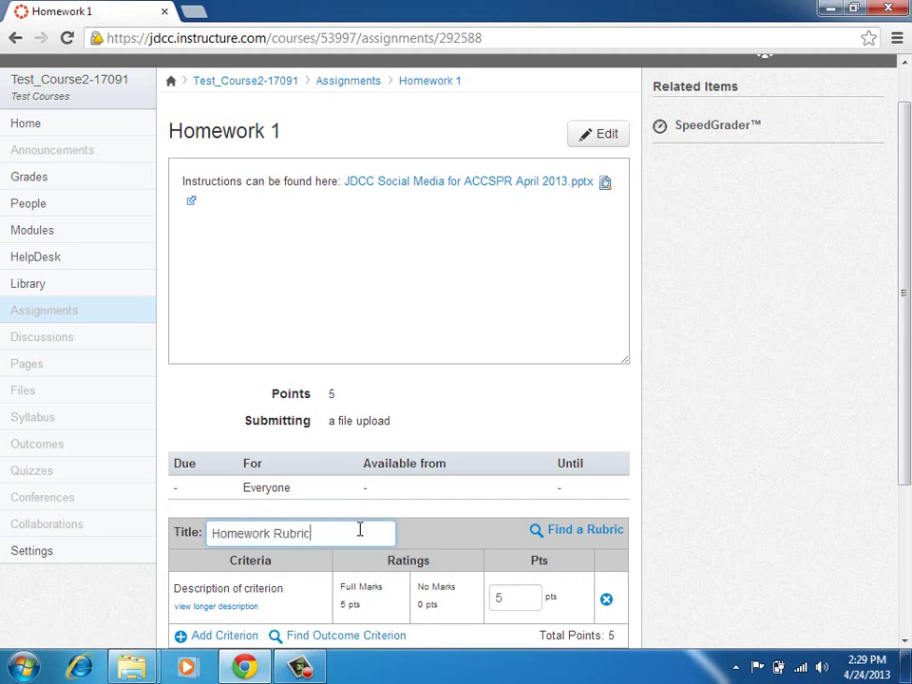
{"action": "left_click", "coordinate": [658, 504]}
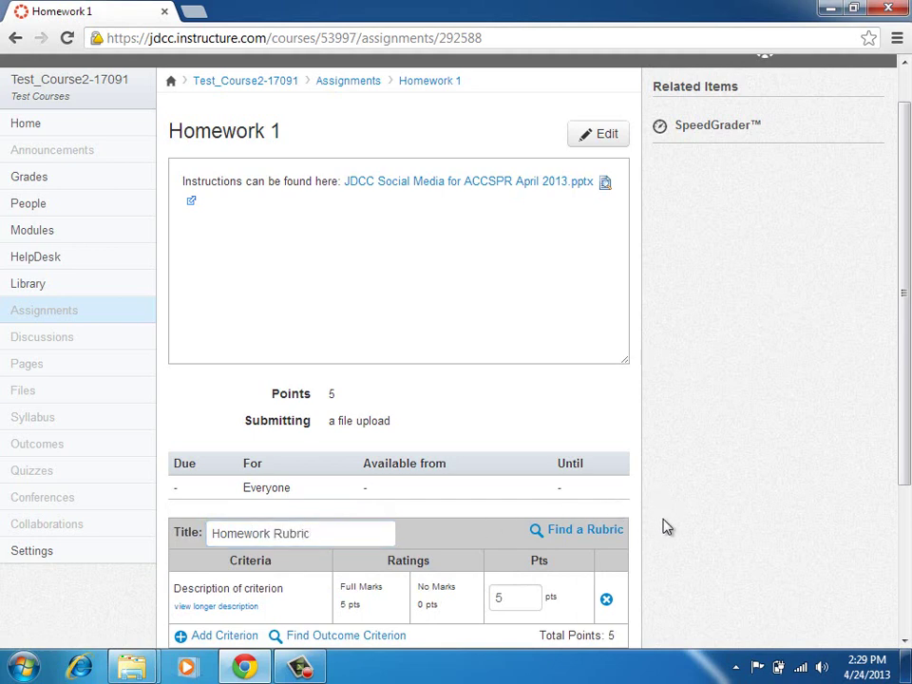
Step: Describe the first criterion of the Homework Rubric as "Turned in on time"
{"action": "left_click_drag", "start_coordinate": [906, 305], "coordinate": [908, 419]}
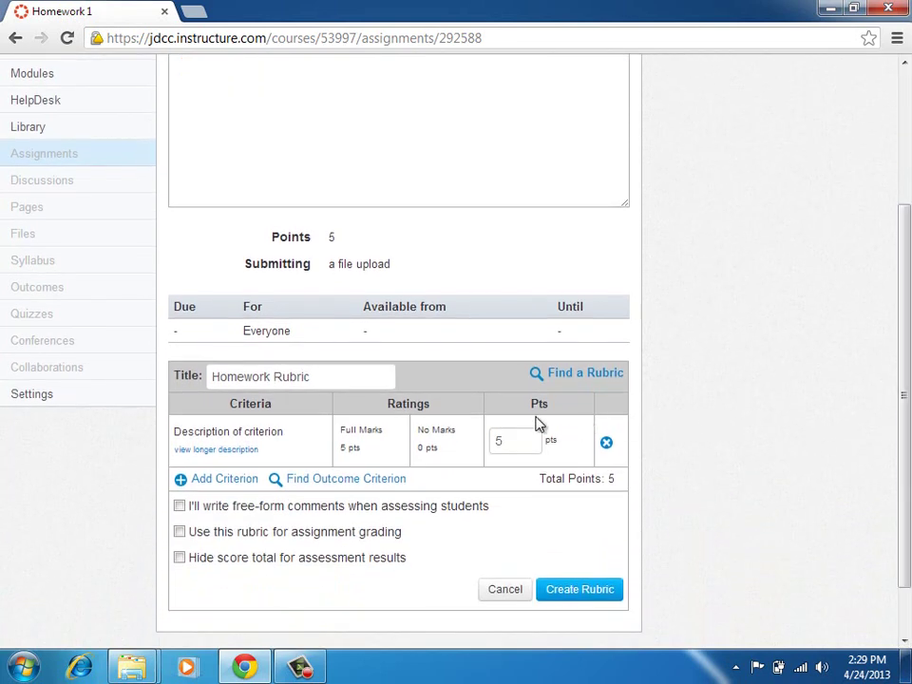
{"action": "left_click", "coordinate": [283, 433]}
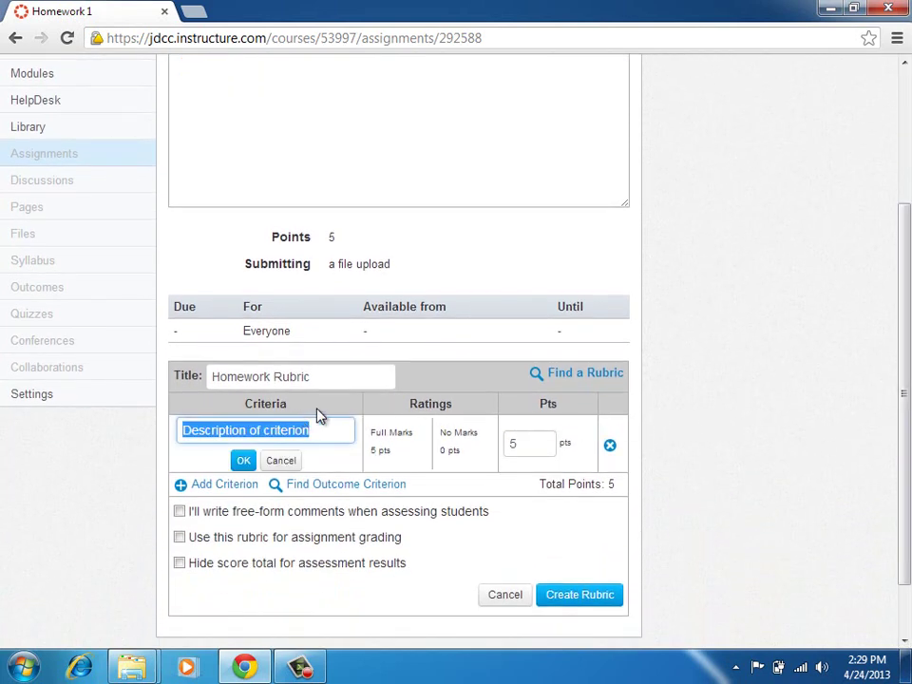
{"action": "type", "text": "Turne"}
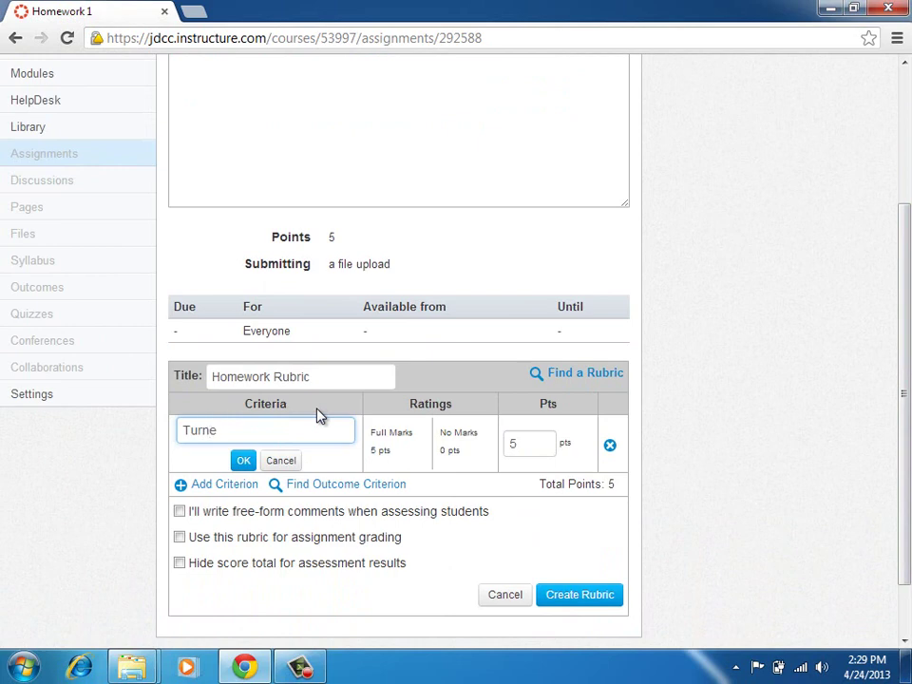
{"action": "type", "text": "d in"}
{"action": "type", "text": "on time"}
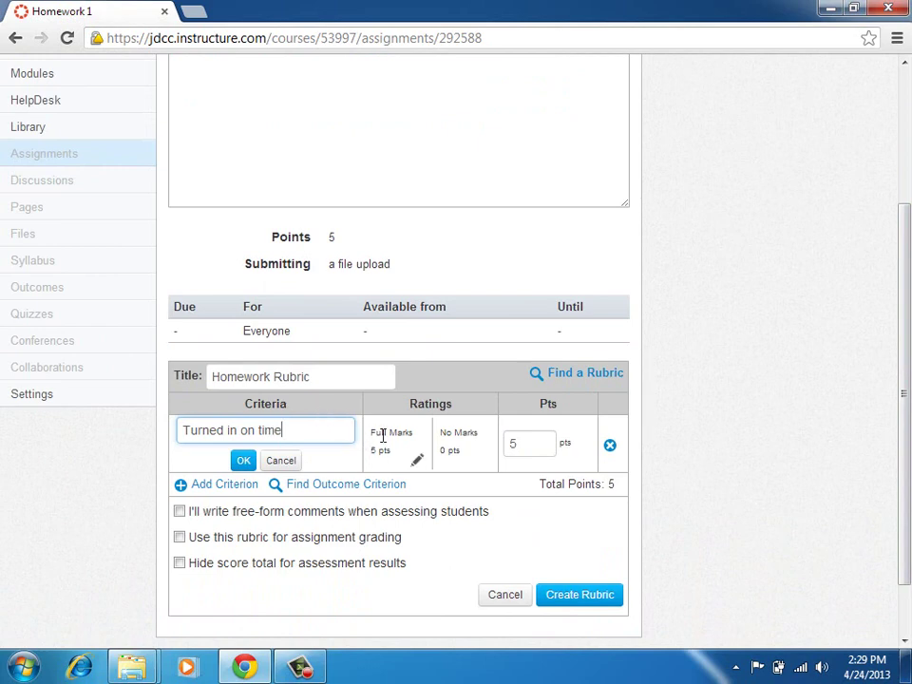
Step: Insert a "Half Marks" rating worth 2.5 points between Full Marks and No Marks, and confirm the "Turned in on time" criterion
{"action": "left_click", "coordinate": [434, 452]}
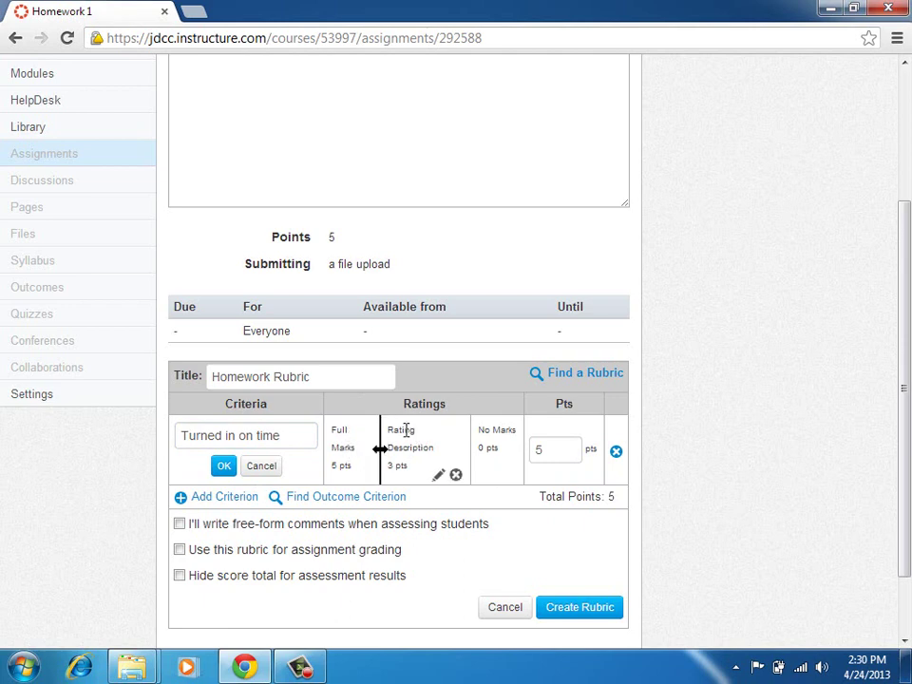
{"action": "left_click", "coordinate": [404, 429]}
{"action": "type", "text": "H"}
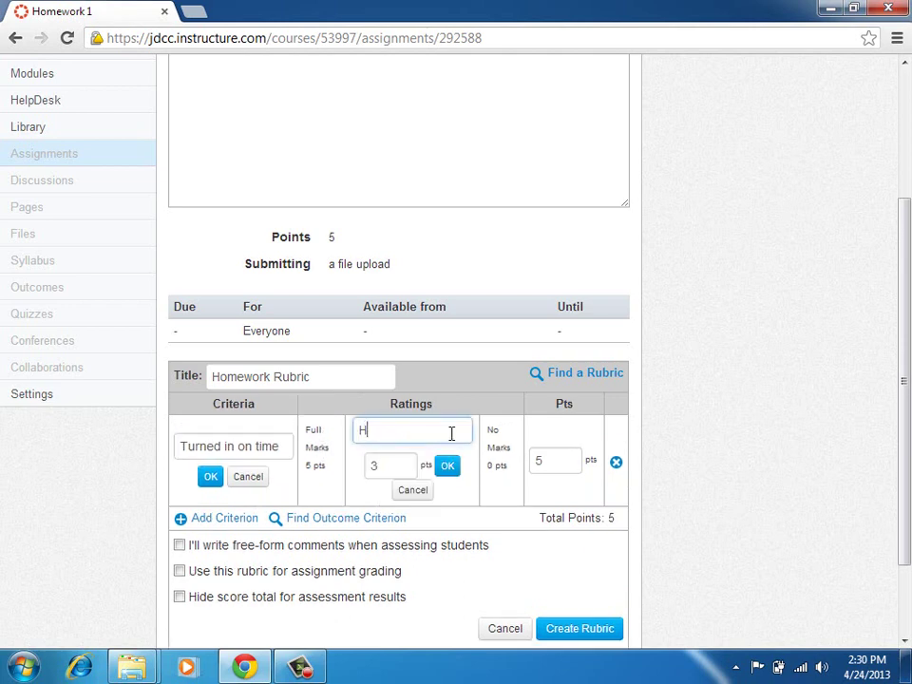
{"action": "type", "text": "alf Marks"}
{"action": "key", "text": "Tab"}
{"action": "type", "text": "2"}
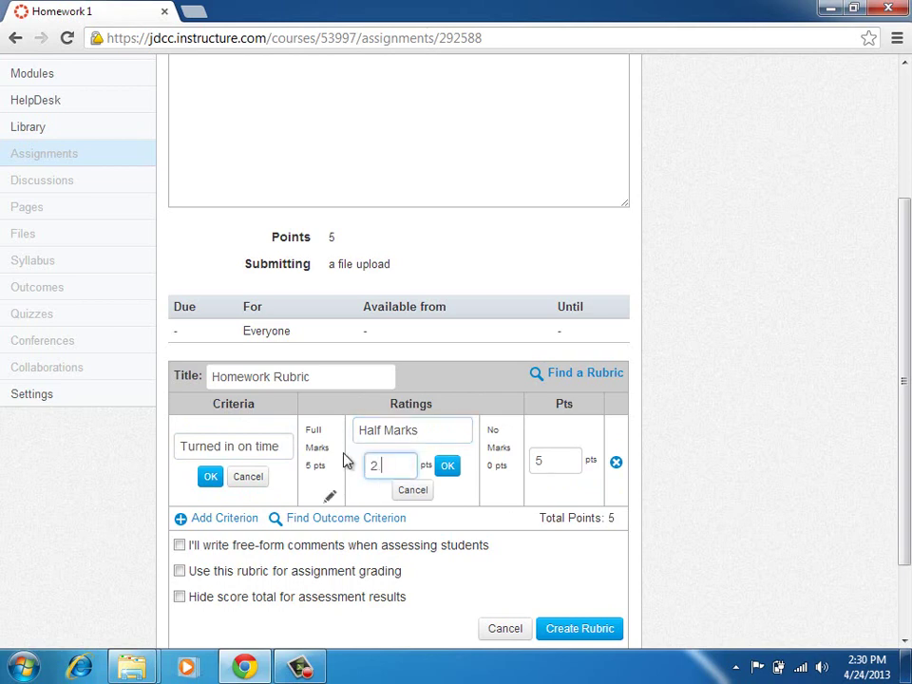
{"action": "type", "text": ".5"}
{"action": "left_click", "coordinate": [452, 466]}
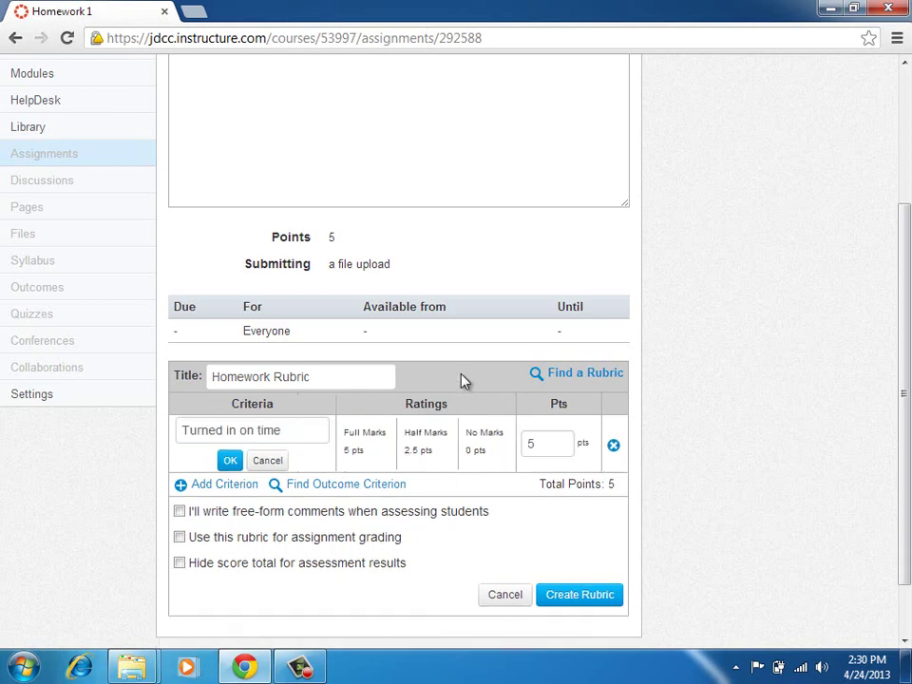
{"action": "left_click", "coordinate": [232, 462]}
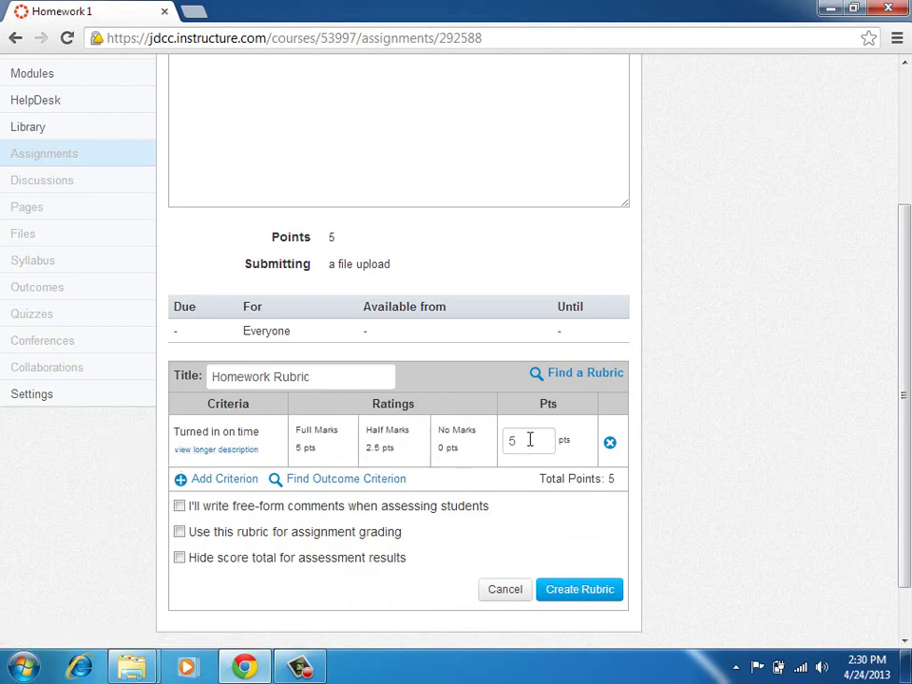
Step: Add a second criterion to the rubric described as "Was Complete"
{"action": "left_click", "coordinate": [239, 479]}
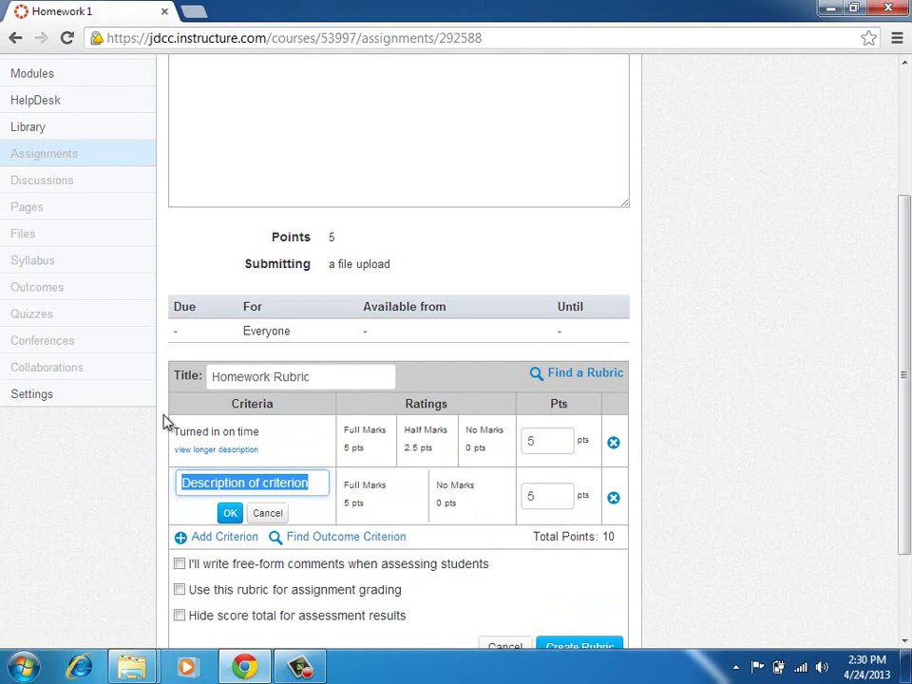
{"action": "type", "text": "Homewo"}
{"action": "key", "text": "BackSpace"}
{"action": "key", "text": "BackSpace"}
{"action": "key", "text": "BackSpace"}
{"action": "key", "text": "BackSpace"}
{"action": "key", "text": "BackSpace"}
{"action": "key", "text": "BackSpace"}
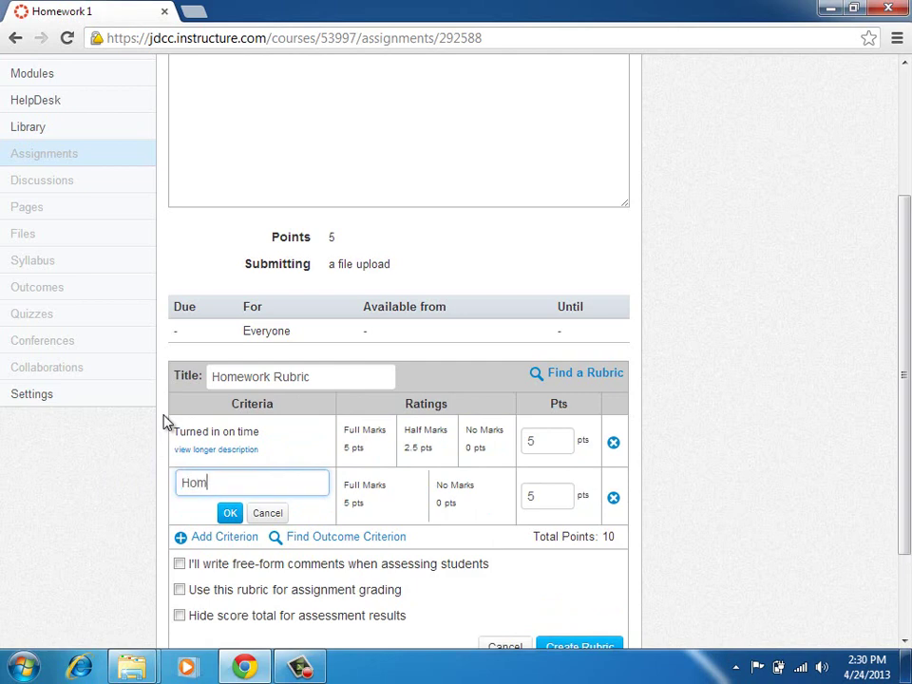
{"action": "type", "text": "Was Complete"}
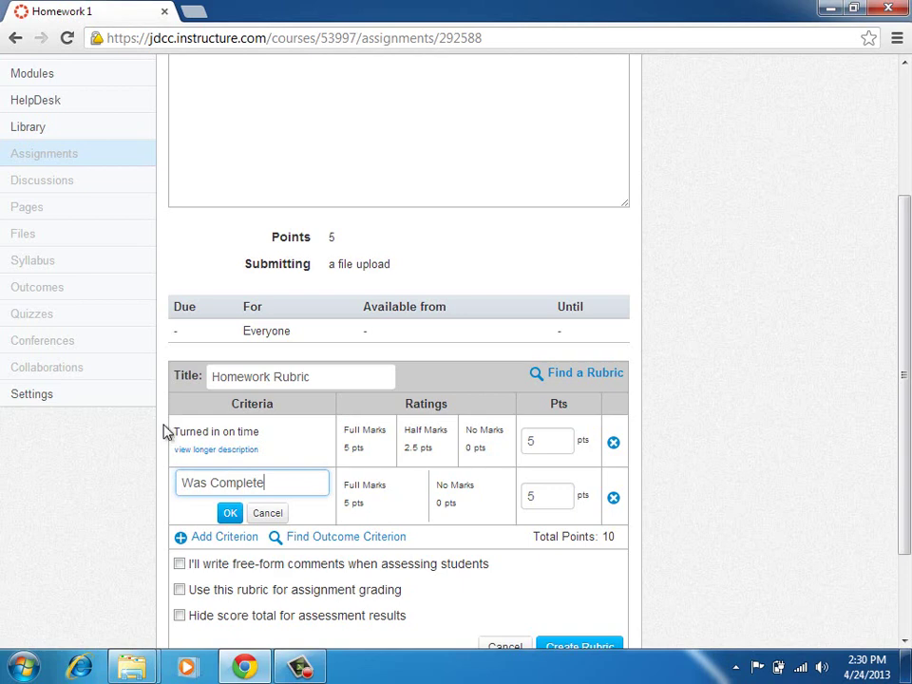
{"action": "left_click", "coordinate": [226, 514]}
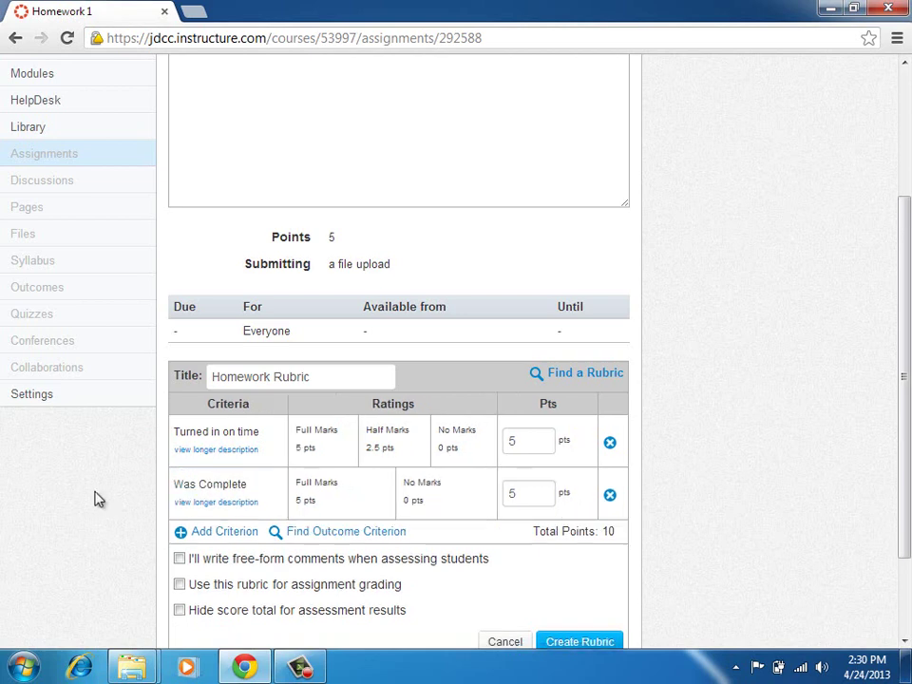
Step: Add a third criterion to the rubric described as "Was Correct"
{"action": "left_click", "coordinate": [176, 531]}
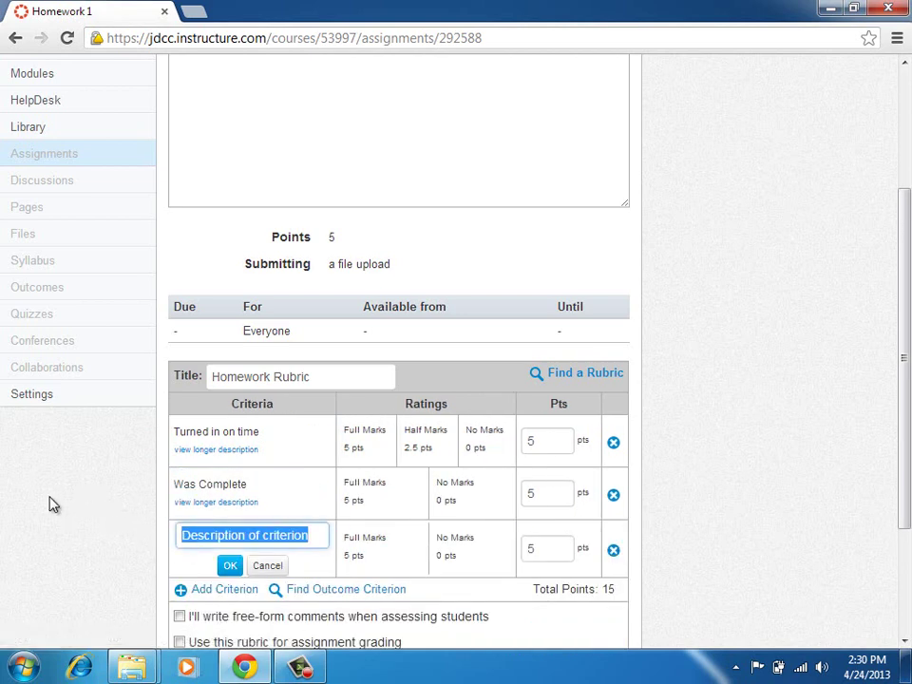
{"action": "type", "text": "Was Correct"}
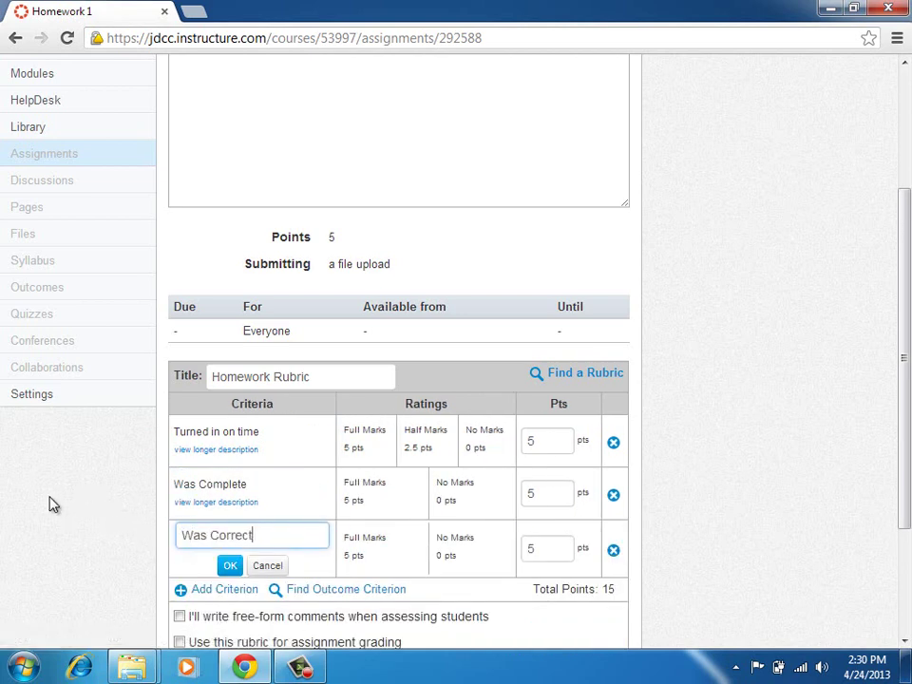
{"action": "left_click", "coordinate": [230, 566]}
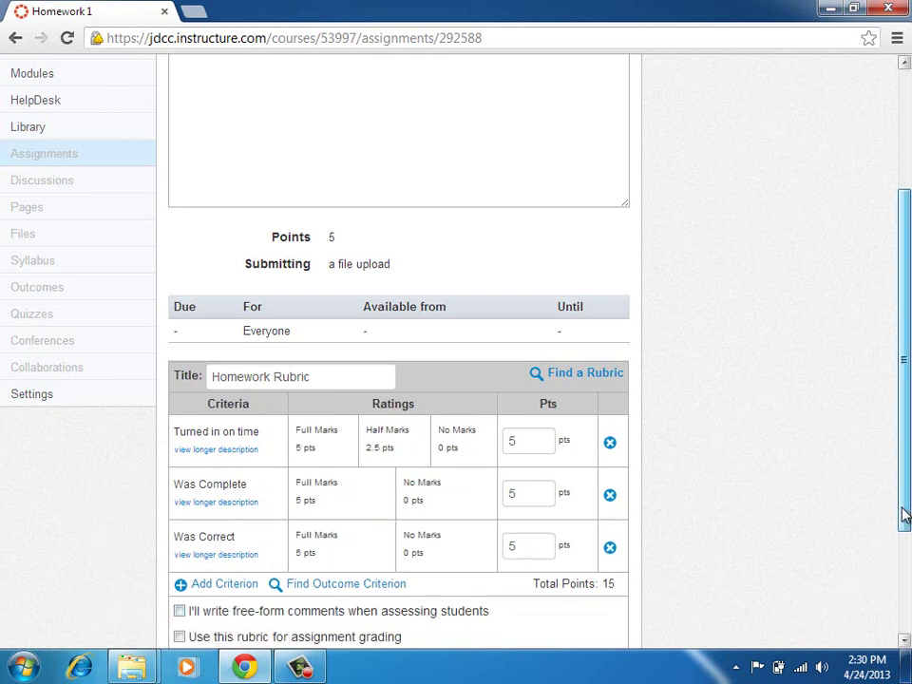
Step: Create the rubric with its use for assignment grading enabled, changing the assignment's points possible to 15 to match
{"action": "left_click_drag", "start_coordinate": [904, 516], "coordinate": [904, 582]}
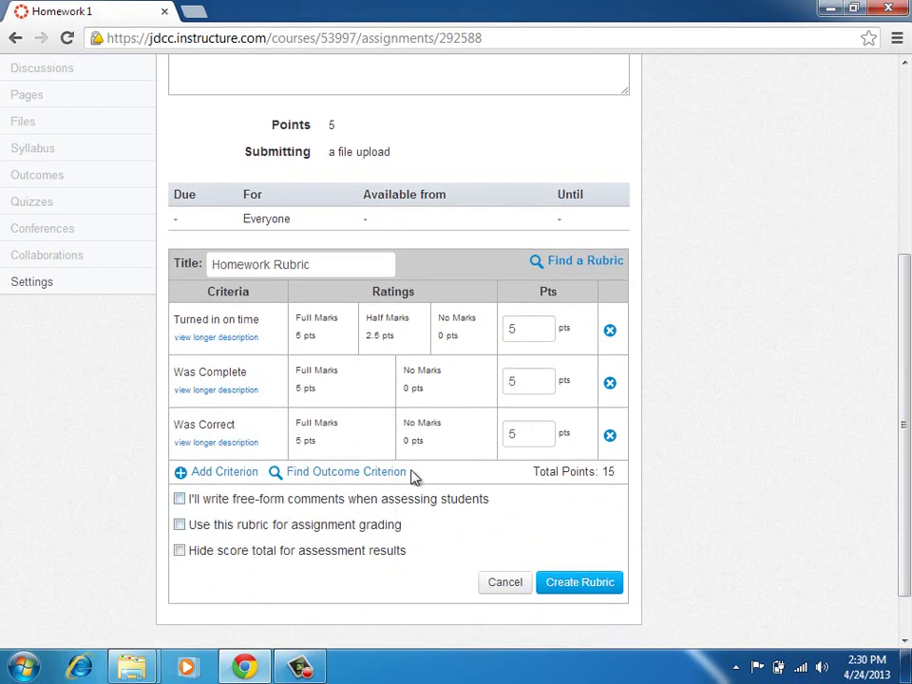
{"action": "left_click", "coordinate": [180, 525]}
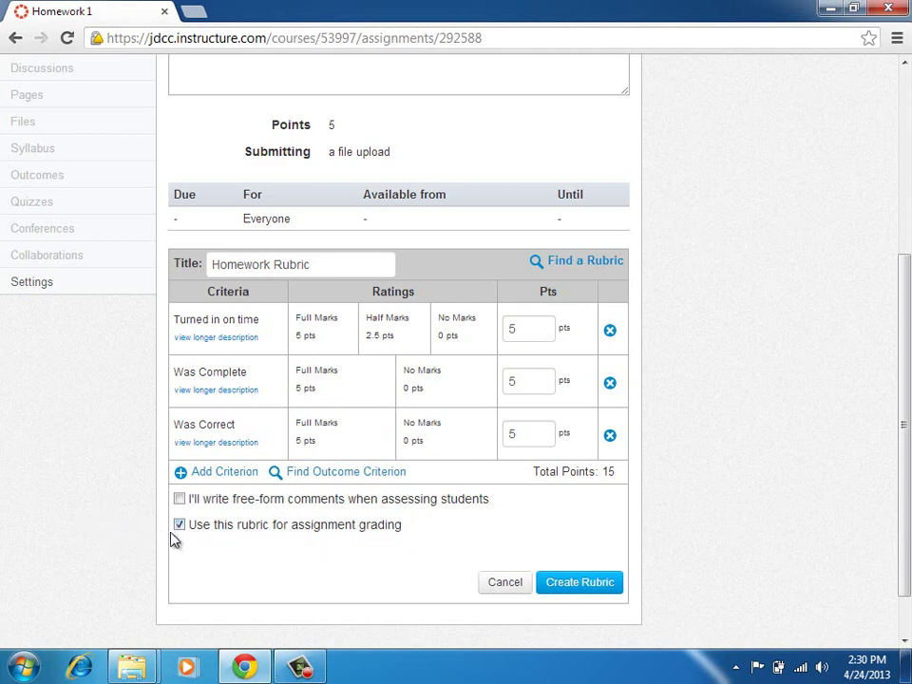
{"action": "left_click", "coordinate": [180, 526]}
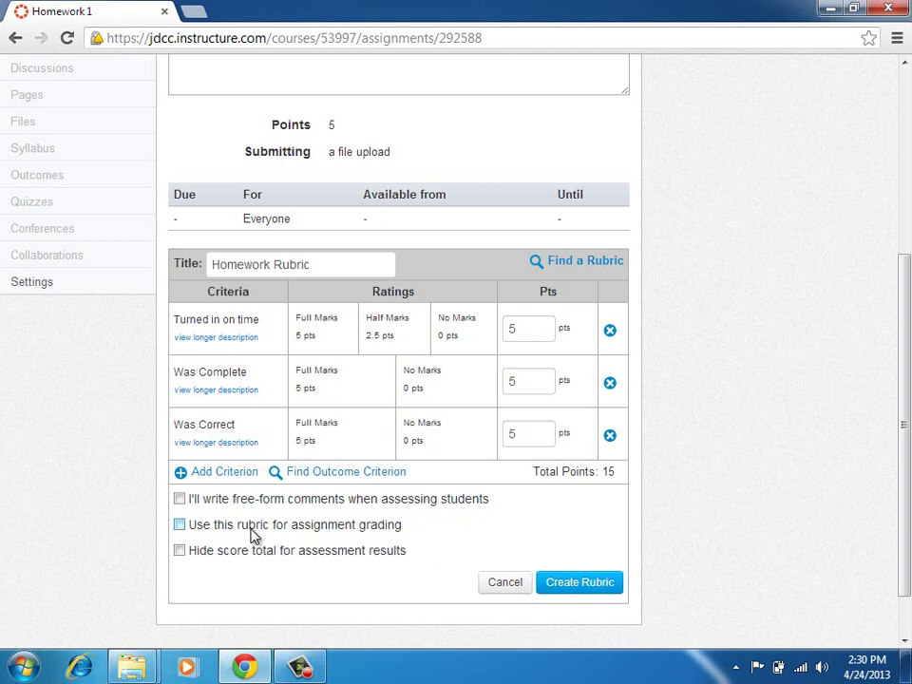
{"action": "left_click", "coordinate": [181, 530]}
{"action": "left_click", "coordinate": [582, 583]}
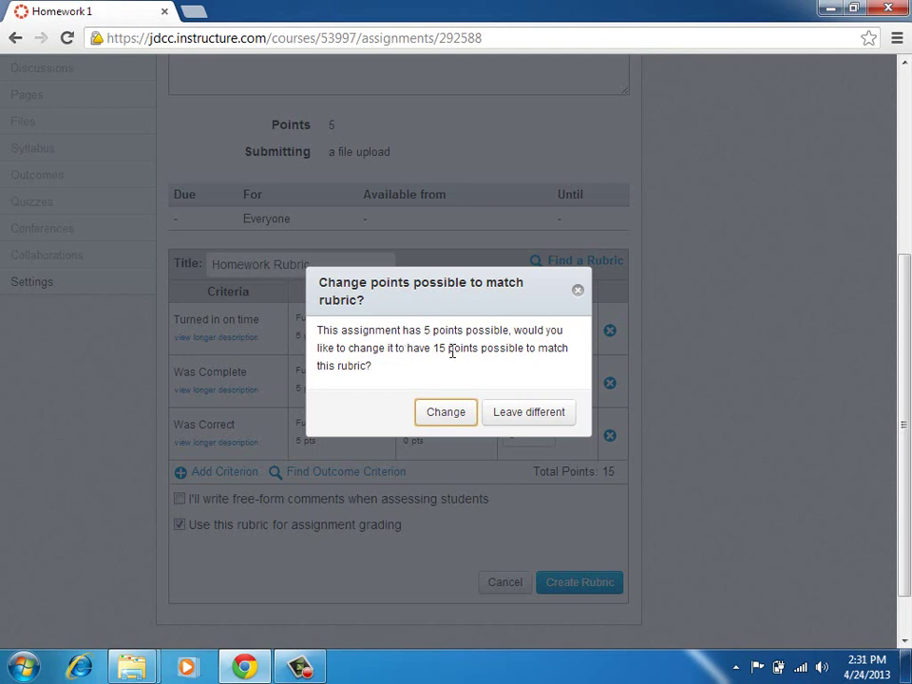
{"action": "left_click", "coordinate": [455, 419]}
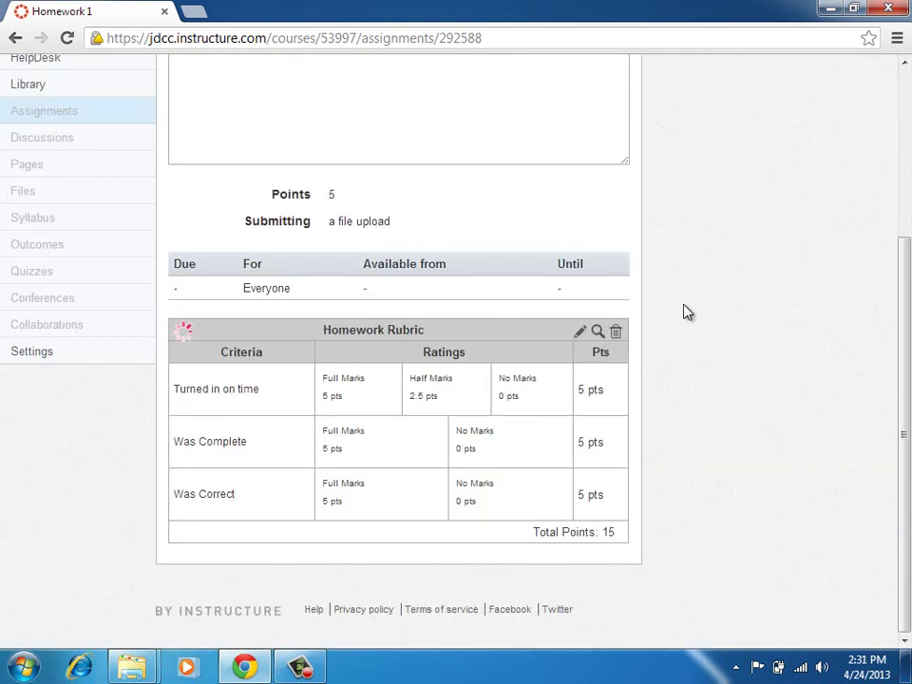
Step: Reopen the Homework Rubric for editing and set the Full Marks rating of "Turned in on time" to 2.5 points
{"action": "left_click_drag", "start_coordinate": [908, 338], "coordinate": [907, 406]}
{"action": "left_click", "coordinate": [579, 331]}
{"action": "left_click_drag", "start_coordinate": [532, 400], "coordinate": [509, 399]}
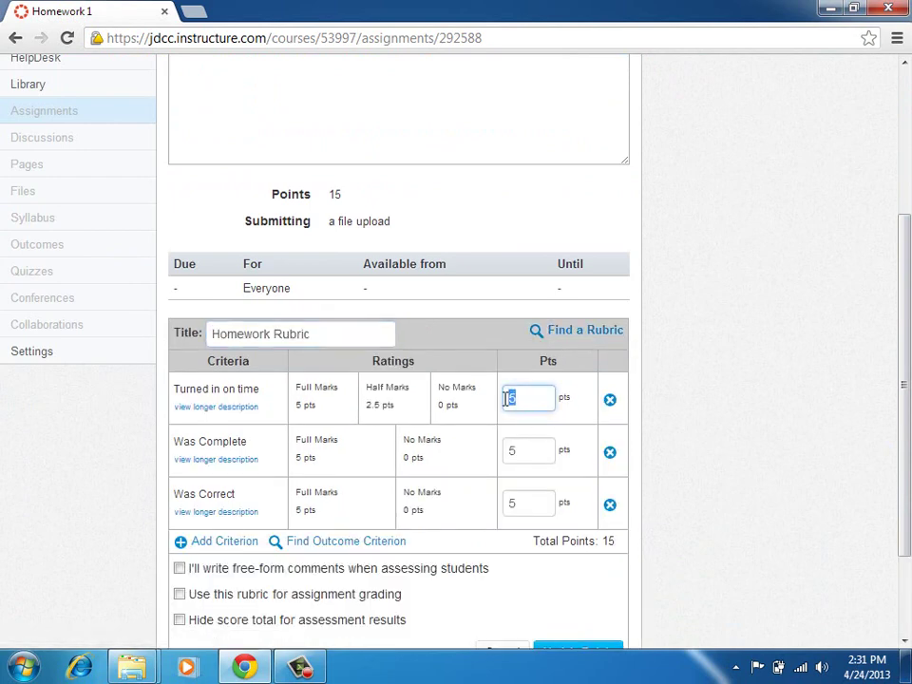
{"action": "mouse_move", "coordinate": [281, 421]}
{"action": "left_click", "coordinate": [325, 413]}
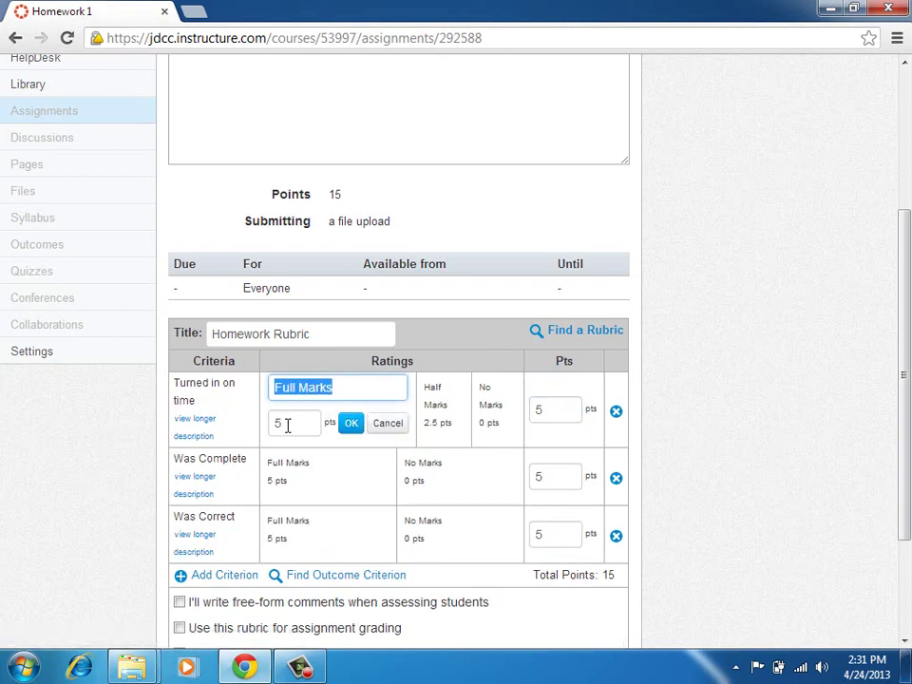
{"action": "left_click_drag", "start_coordinate": [288, 425], "coordinate": [265, 424]}
{"action": "type", "text": "2.5"}
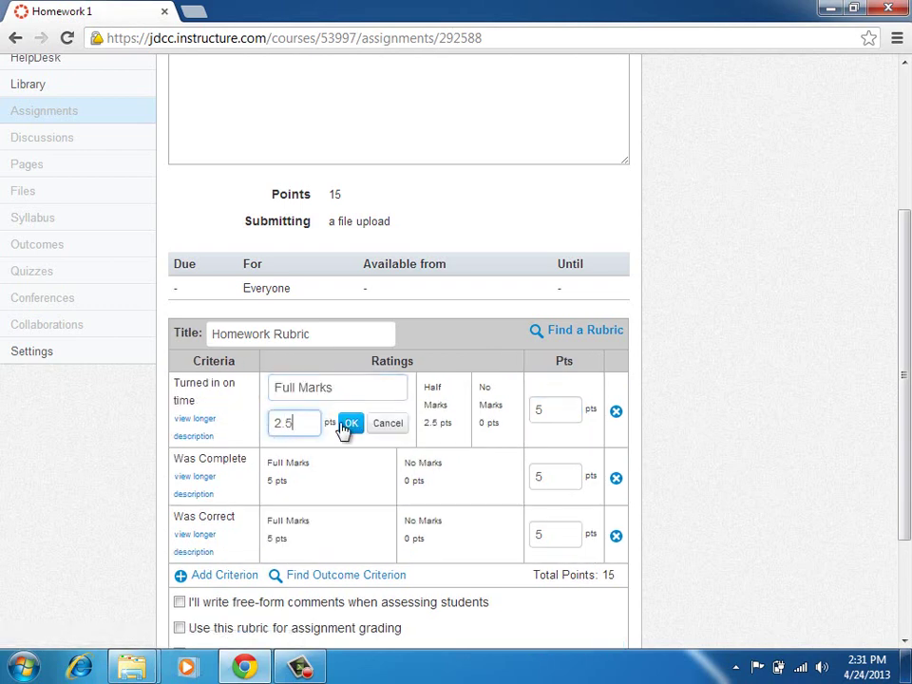
{"action": "left_click", "coordinate": [351, 423]}
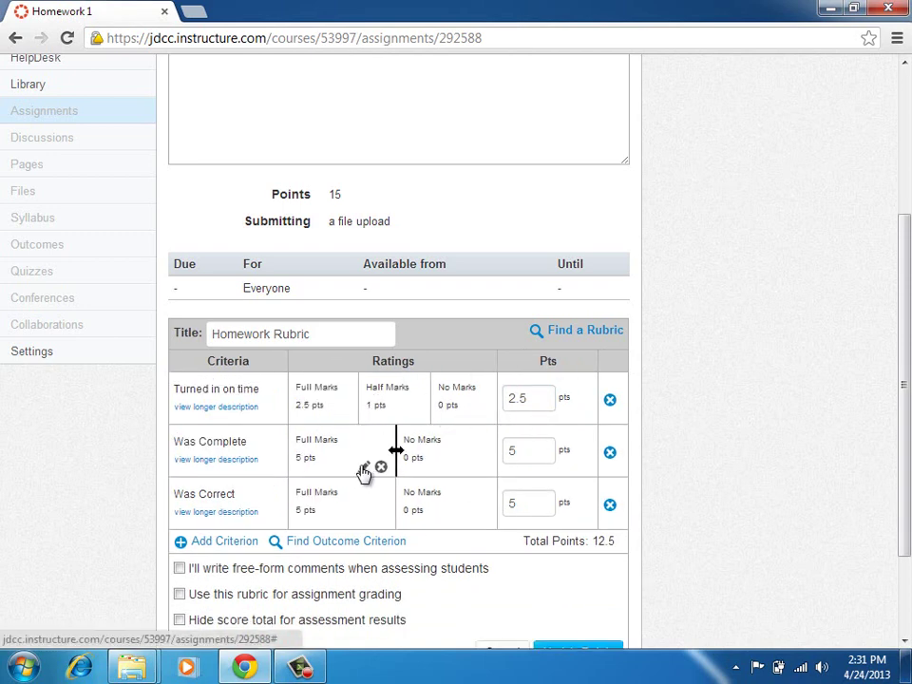
Step: Set the Full Marks rating of the "Was Complete" criterion to 1.5 points
{"action": "left_click", "coordinate": [364, 469]}
{"action": "left_click_drag", "start_coordinate": [314, 473], "coordinate": [261, 482]}
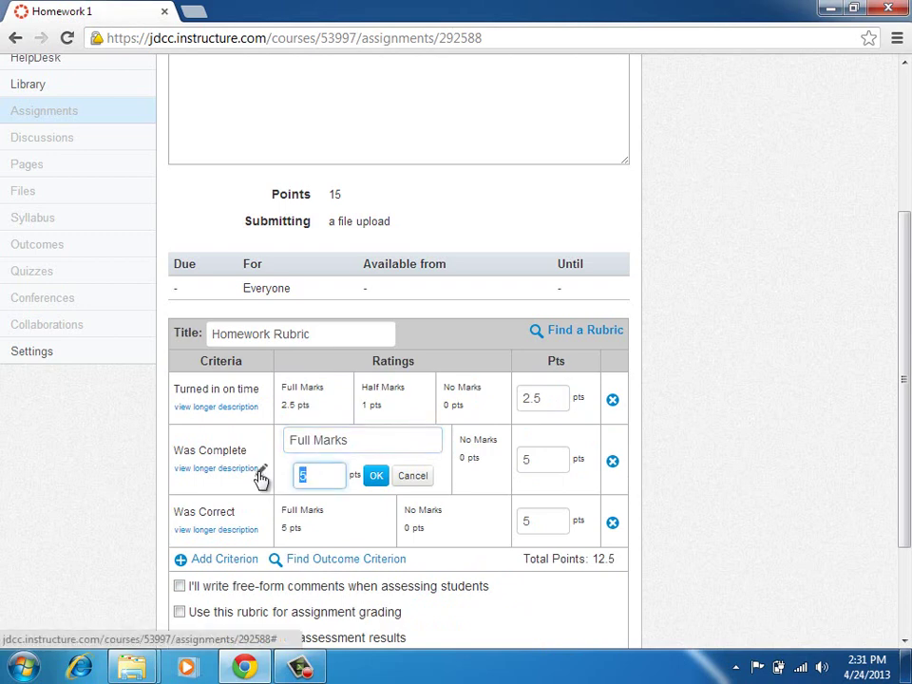
{"action": "type", "text": "1"}
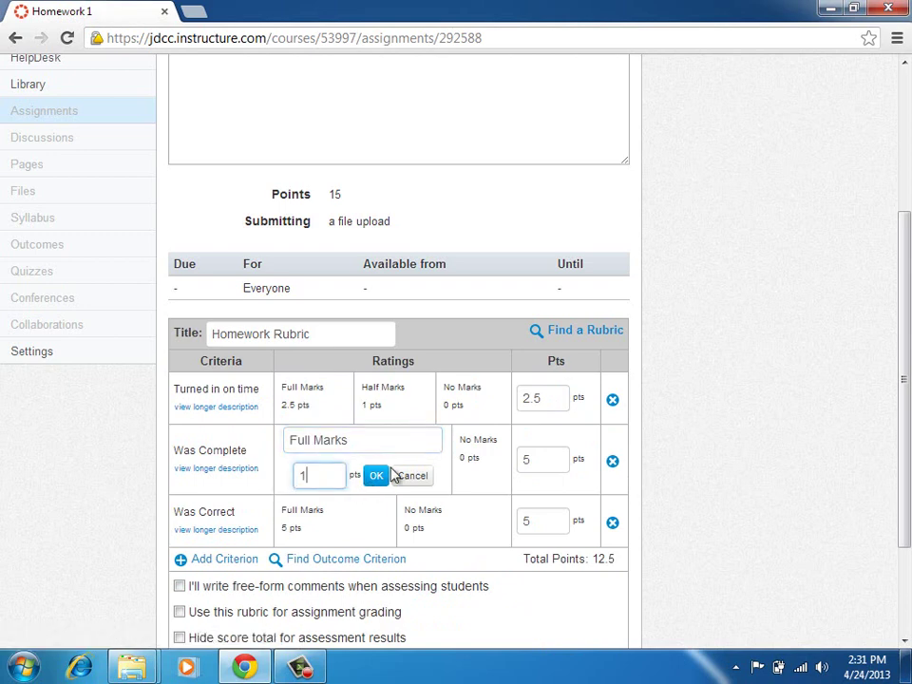
{"action": "type", "text": ".5"}
{"action": "left_click", "coordinate": [377, 476]}
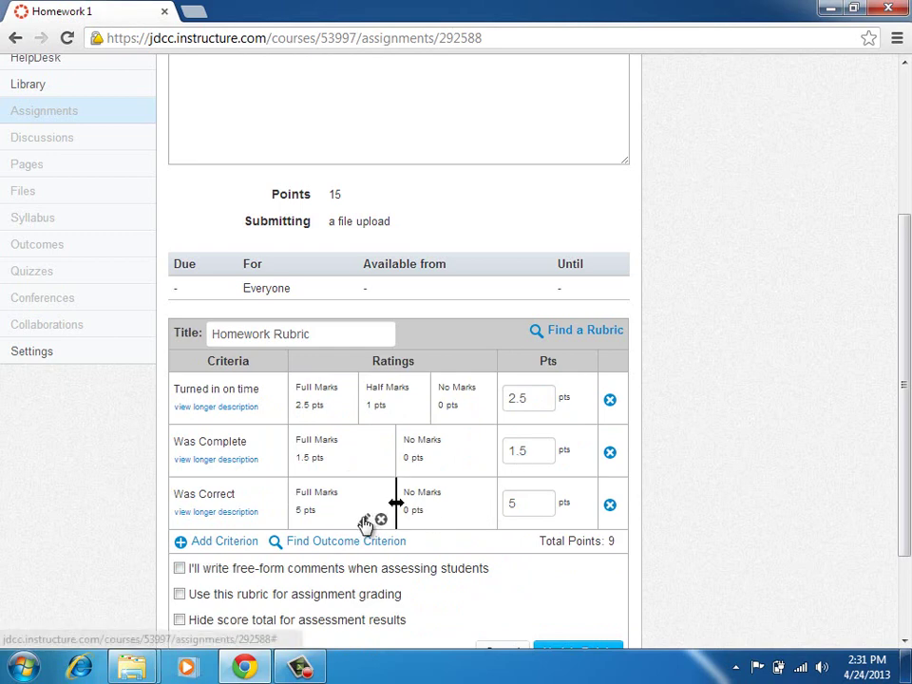
Step: Set the Full Marks rating of the "Was Correct" criterion to 1 point
{"action": "left_click", "coordinate": [366, 524]}
{"action": "left_click_drag", "start_coordinate": [310, 531], "coordinate": [281, 525]}
{"action": "type", "text": "1"}
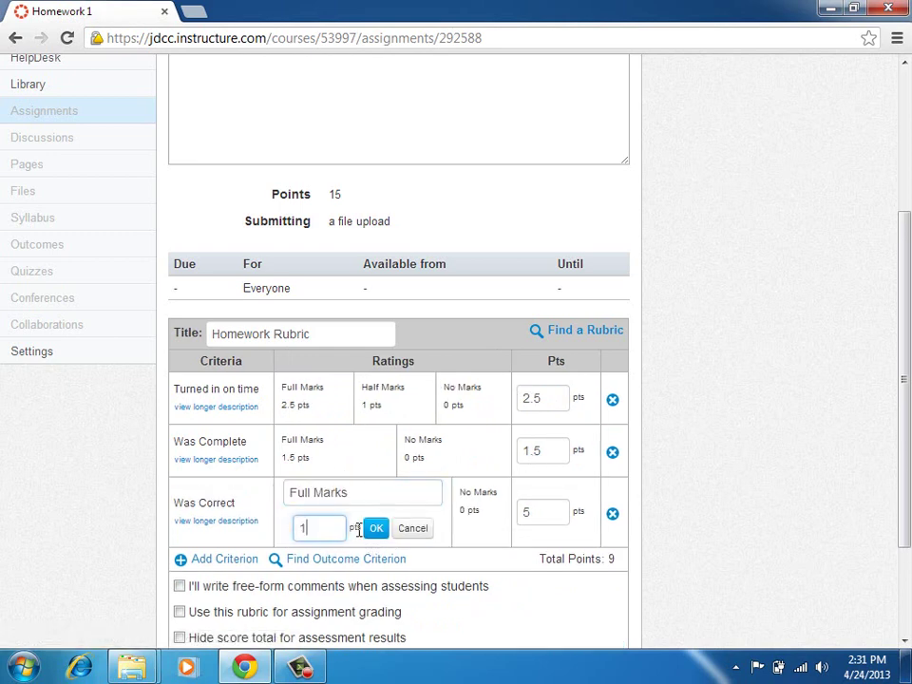
{"action": "left_click", "coordinate": [374, 529]}
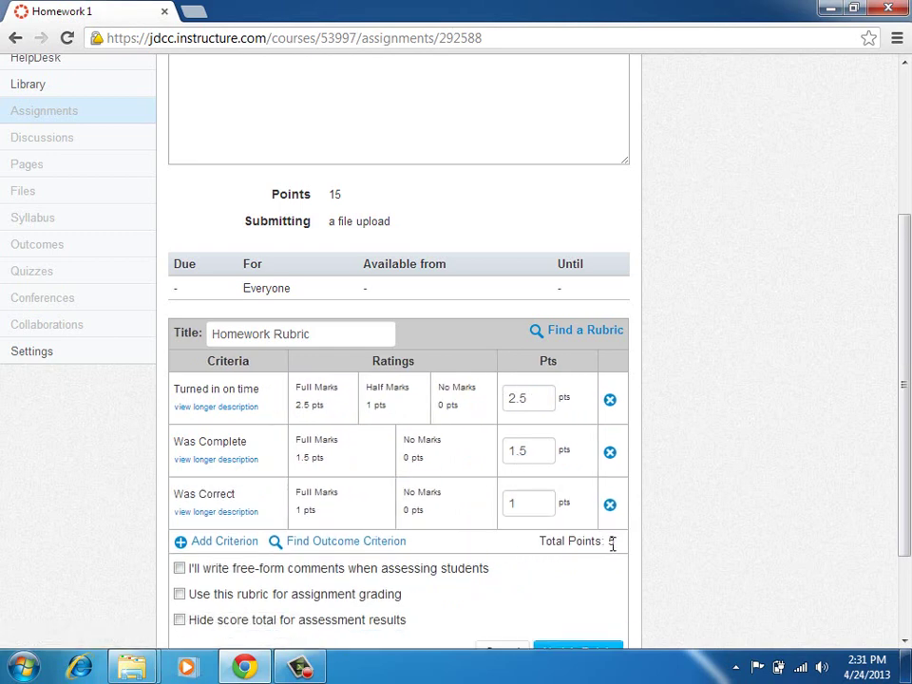
Step: Update the rubric with its use for assignment grading enabled, changing the assignment's points possible to 5 to match
{"action": "left_click", "coordinate": [179, 595]}
{"action": "scroll", "coordinate": [905, 534], "scroll_direction": "down", "scroll_amount": 2}
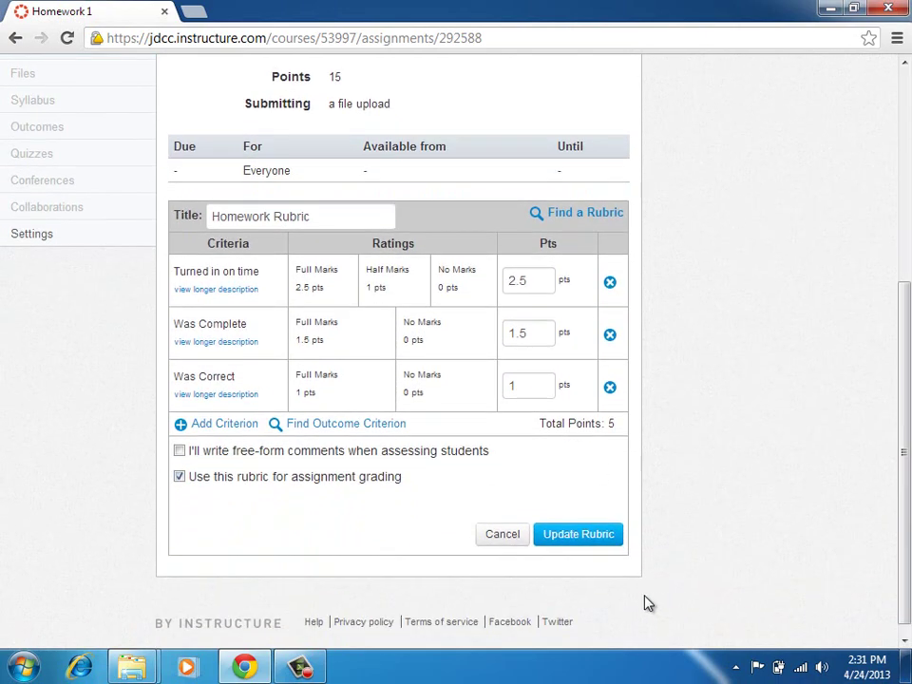
{"action": "left_click", "coordinate": [578, 535]}
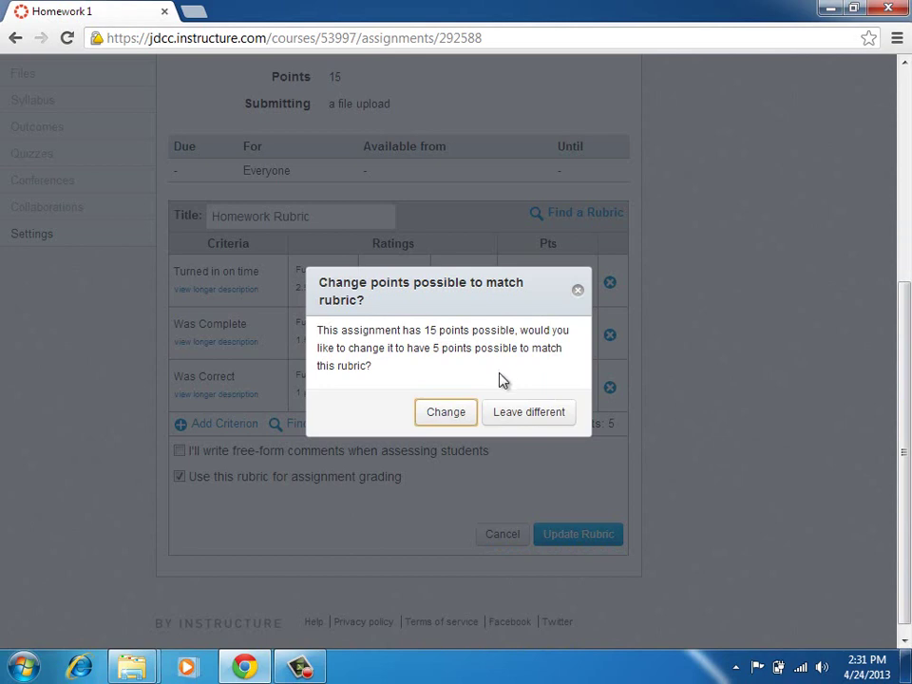
{"action": "left_click", "coordinate": [449, 413]}
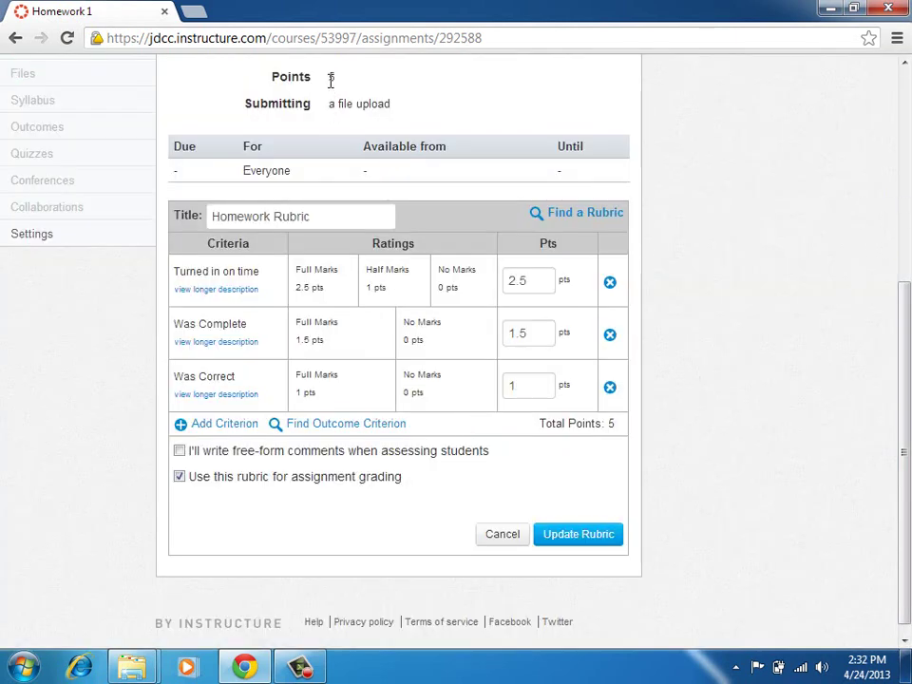
{"action": "left_click_drag", "start_coordinate": [907, 383], "coordinate": [907, 479]}
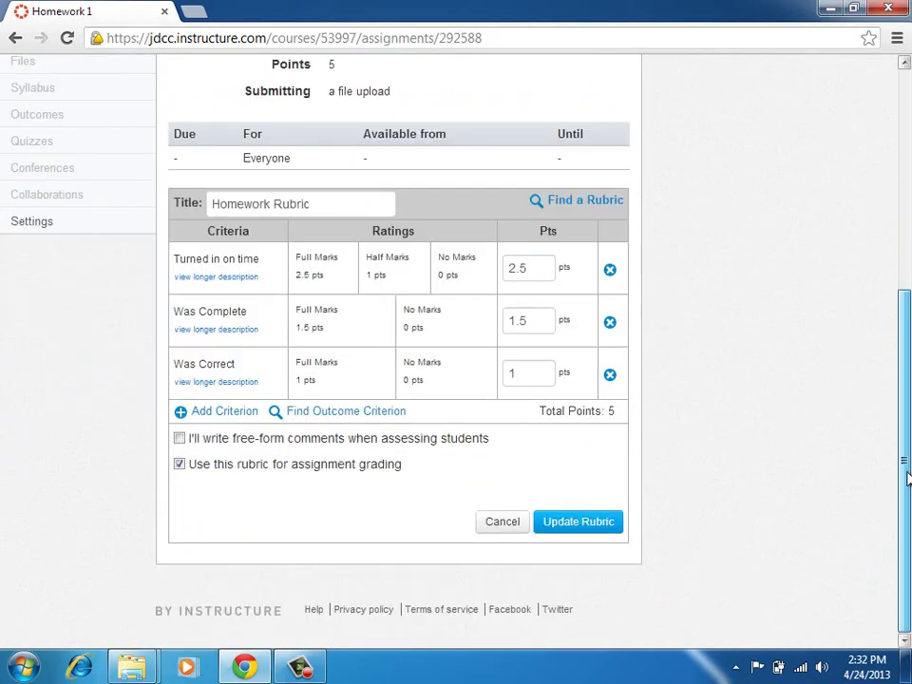
{"action": "left_click", "coordinate": [613, 520]}
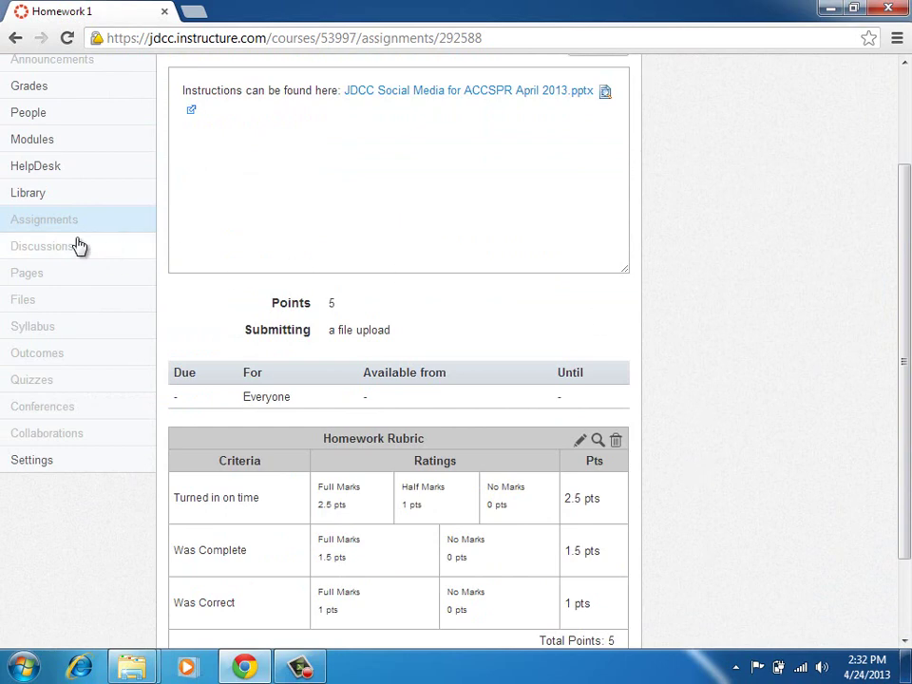
Step: Return to the course's assignments list and review the points listed and the Homework 1 page
{"action": "left_click", "coordinate": [906, 132]}
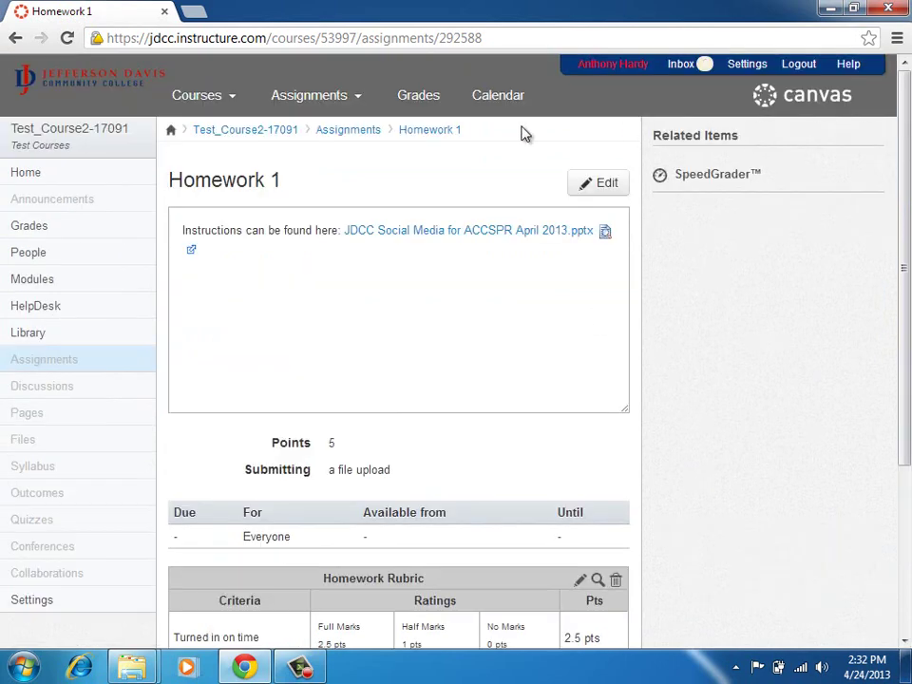
{"action": "left_click", "coordinate": [350, 132]}
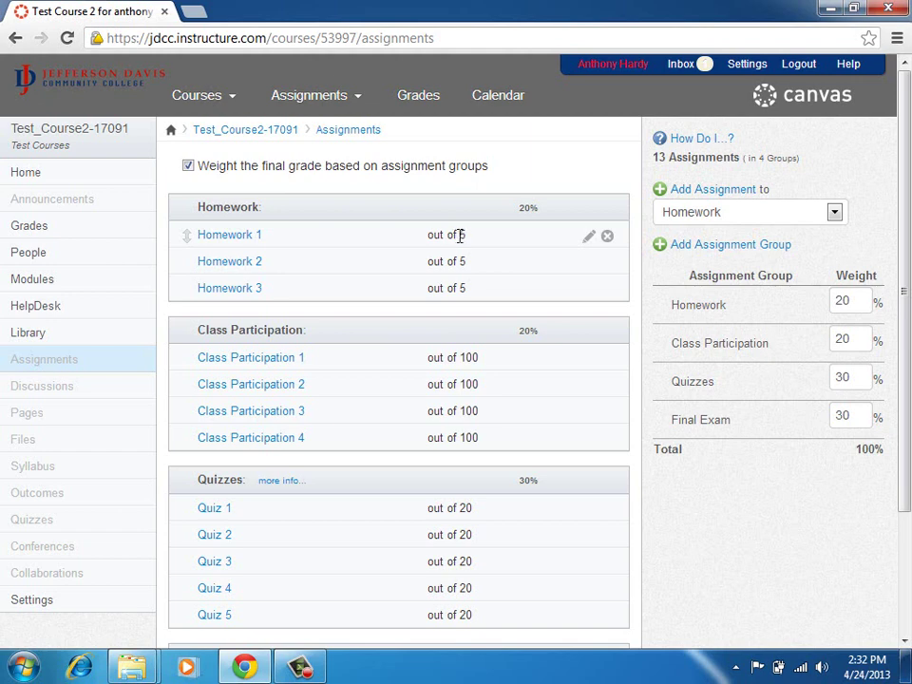
{"action": "left_click", "coordinate": [251, 239]}
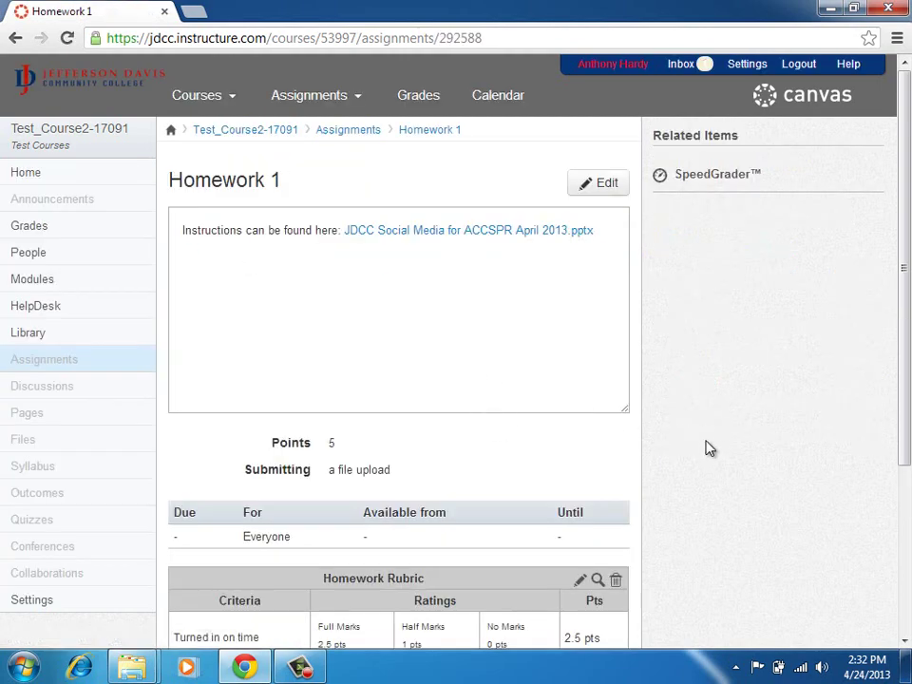
{"action": "scroll", "coordinate": [636, 485], "scroll_direction": "down", "scroll_amount": 5}
{"action": "scroll", "coordinate": [723, 472], "scroll_direction": "up", "scroll_amount": 3}
Step: Open the Homework 2 assignment for editing and enter "Instructions" as its description
{"action": "left_click", "coordinate": [344, 131]}
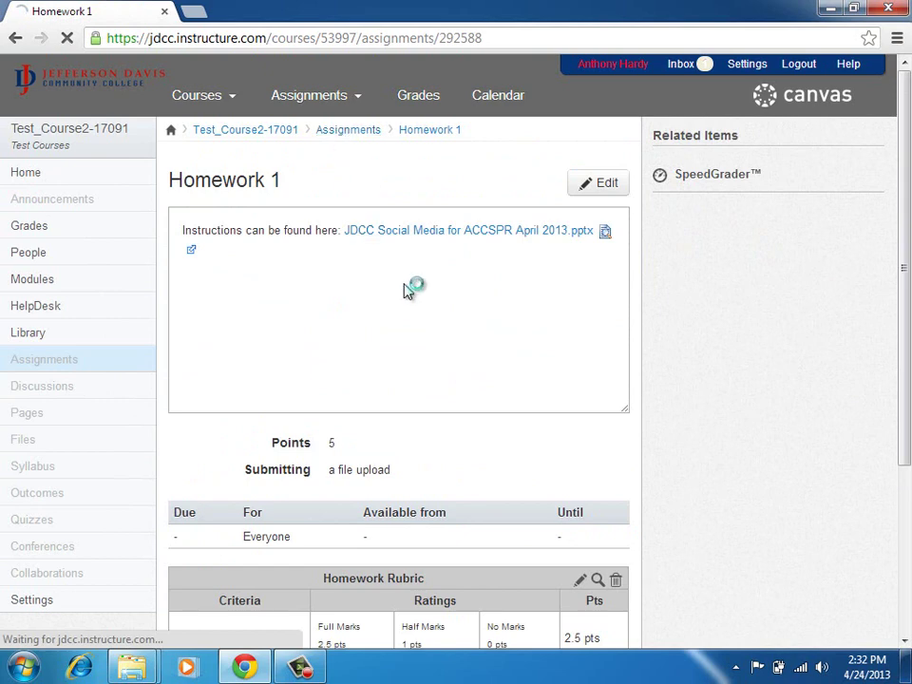
{"action": "left_click", "coordinate": [249, 264]}
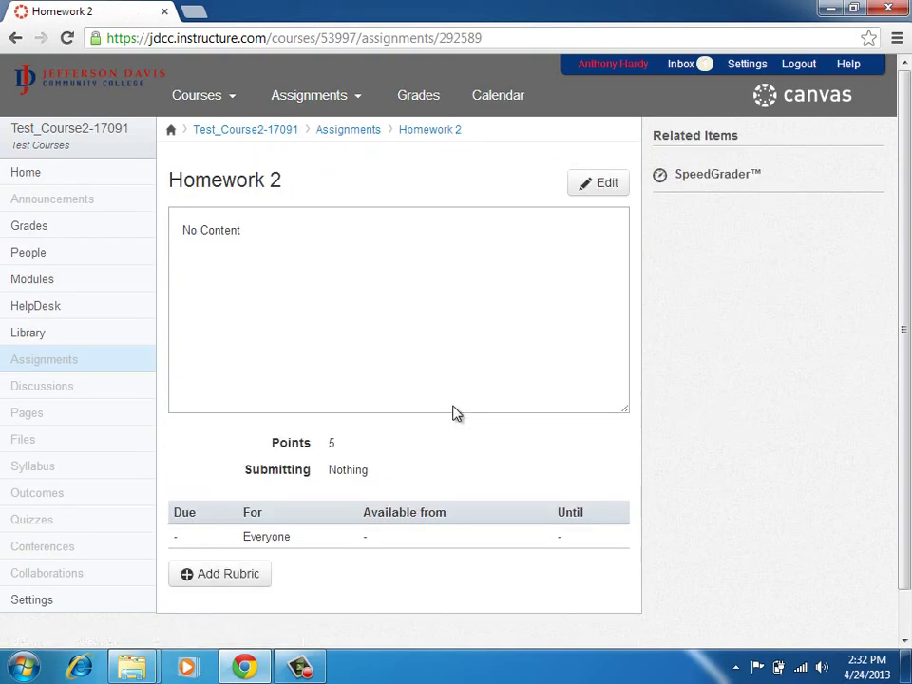
{"action": "left_click", "coordinate": [591, 185]}
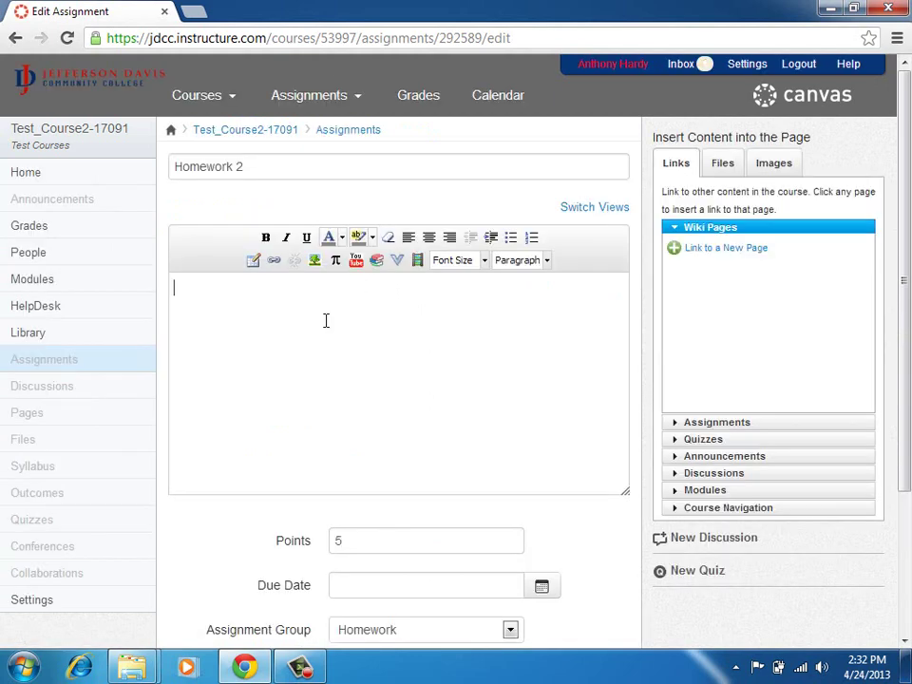
{"action": "key", "text": "BackSpace"}
{"action": "key", "text": "BackSpace"}
{"action": "type", "text": "Inate"}
{"action": "key", "text": "BackSpace"}
{"action": "key", "text": "BackSpace"}
{"action": "key", "text": "BackSpace"}
{"action": "type", "text": "natruction"}
{"action": "key", "text": "Delete"}
{"action": "type", "text": "s"}
Step: Set Homework 2's submission type to Online with file uploads allowed, and update the assignment
{"action": "scroll", "coordinate": [590, 519], "scroll_direction": "down", "scroll_amount": 2}
{"action": "scroll", "coordinate": [590, 519], "scroll_direction": "up", "scroll_amount": 1}
{"action": "scroll", "coordinate": [579, 514], "scroll_direction": "up", "scroll_amount": 1}
{"action": "scroll", "coordinate": [565, 509], "scroll_direction": "down", "scroll_amount": 1}
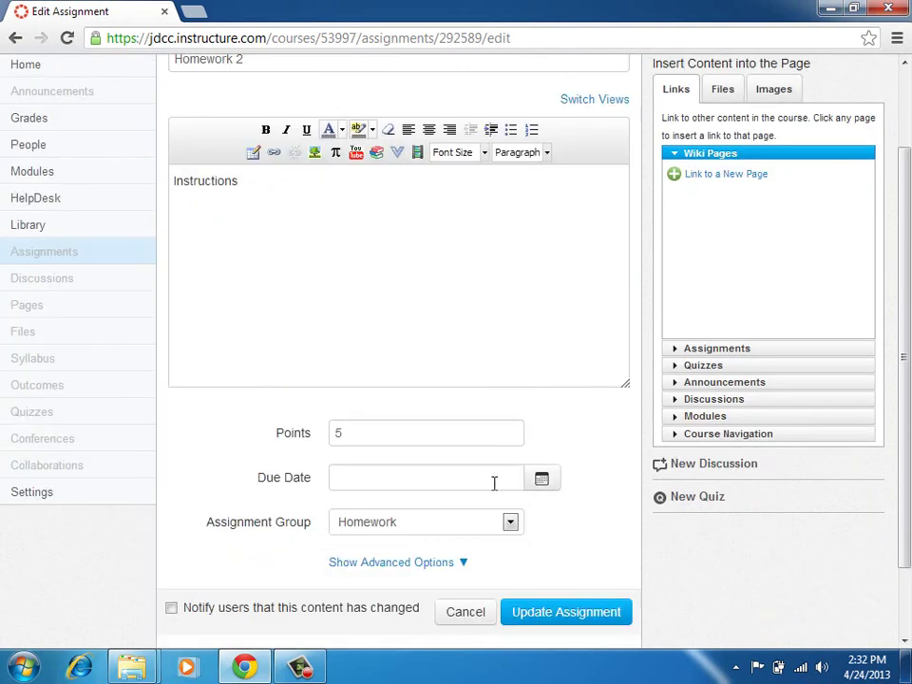
{"action": "left_click", "coordinate": [427, 563]}
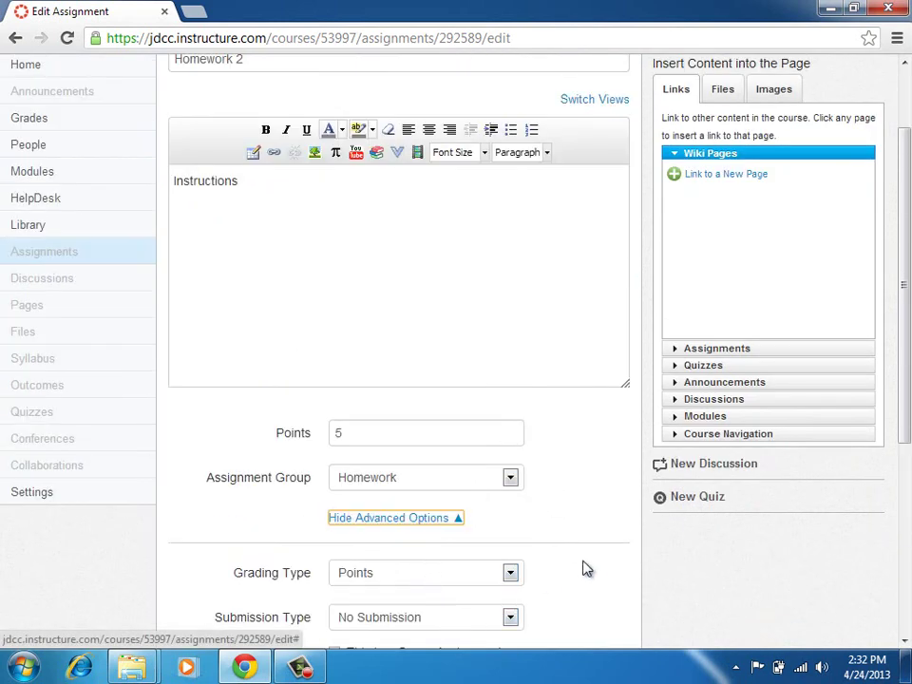
{"action": "left_click_drag", "start_coordinate": [907, 416], "coordinate": [897, 574]}
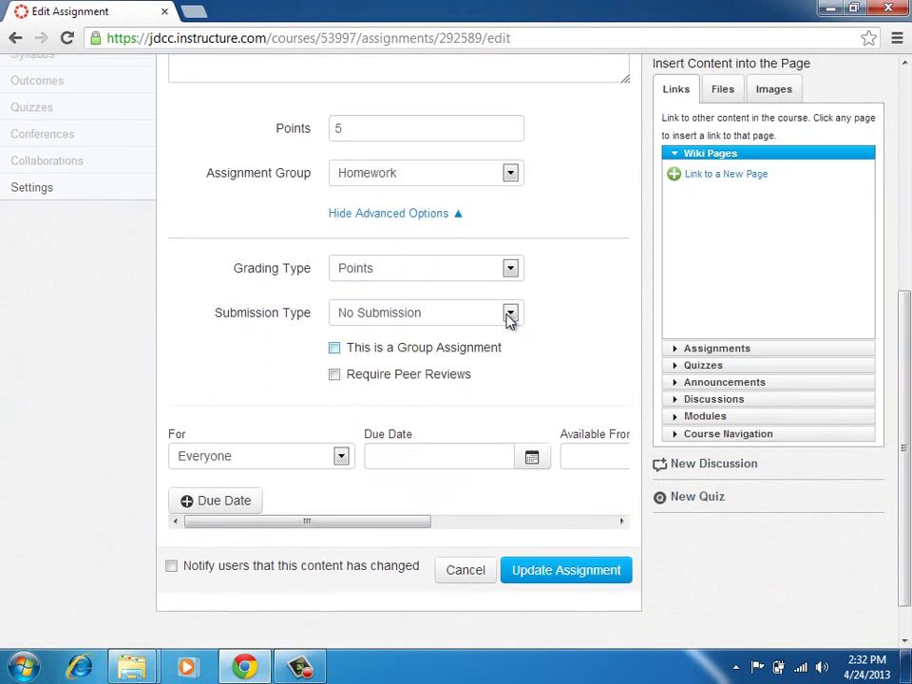
{"action": "left_click", "coordinate": [511, 316]}
{"action": "left_click", "coordinate": [466, 347]}
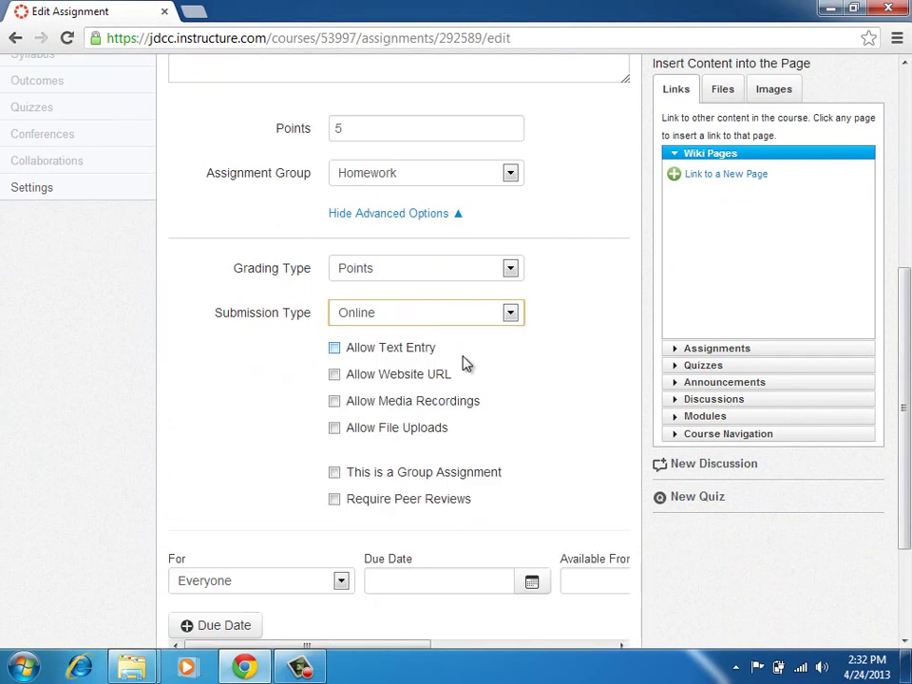
{"action": "left_click", "coordinate": [334, 428]}
{"action": "scroll", "coordinate": [252, 469], "scroll_direction": "down", "scroll_amount": 1}
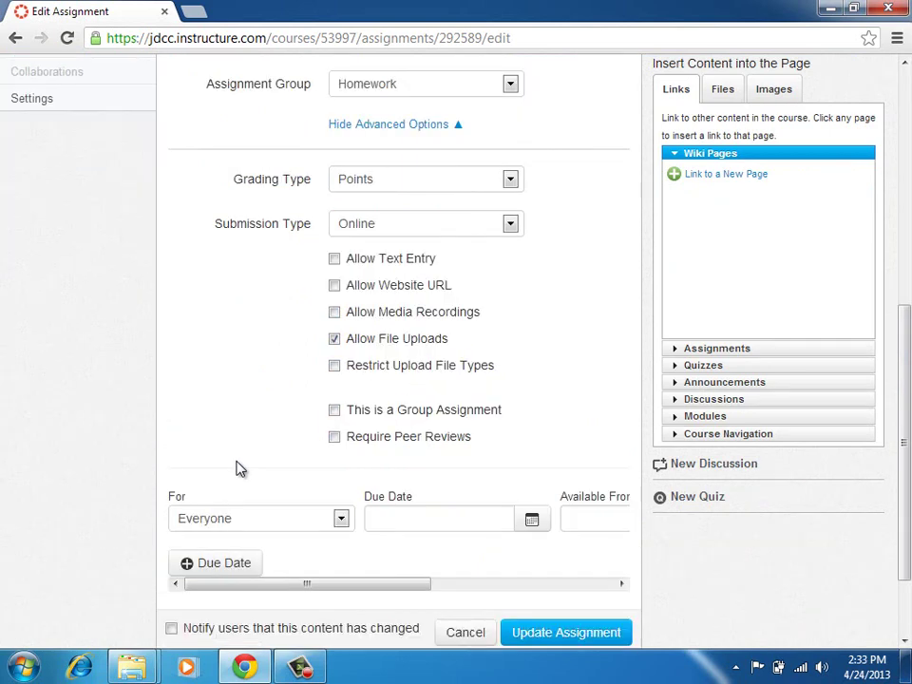
{"action": "scroll", "coordinate": [241, 468], "scroll_direction": "down", "scroll_amount": 1}
{"action": "left_click", "coordinate": [540, 524]}
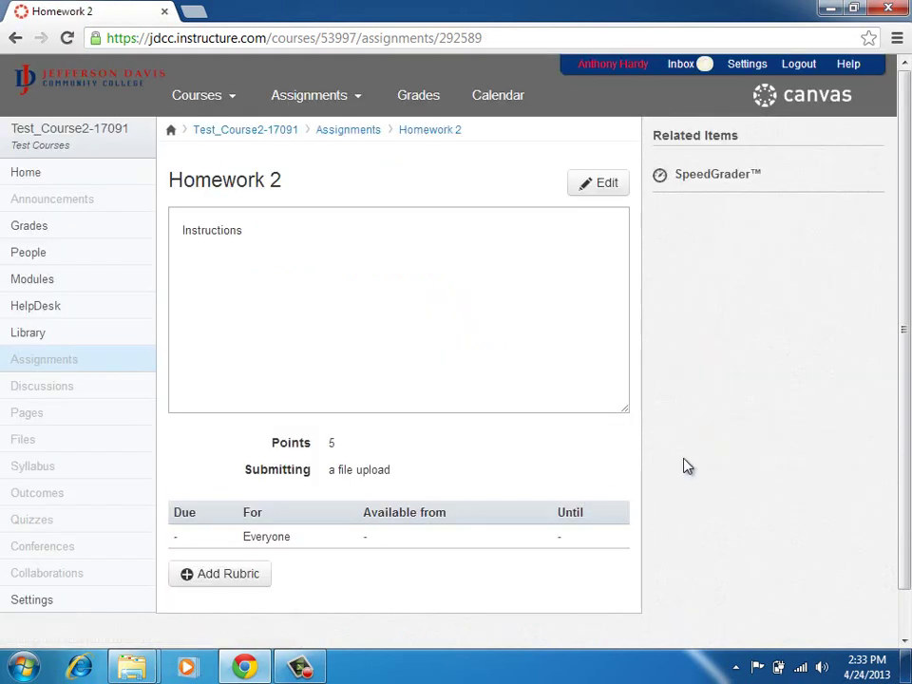
Step: Attach the existing Homework Rubric from Test_Course2-17091 to Homework 2
{"action": "left_click", "coordinate": [234, 578]}
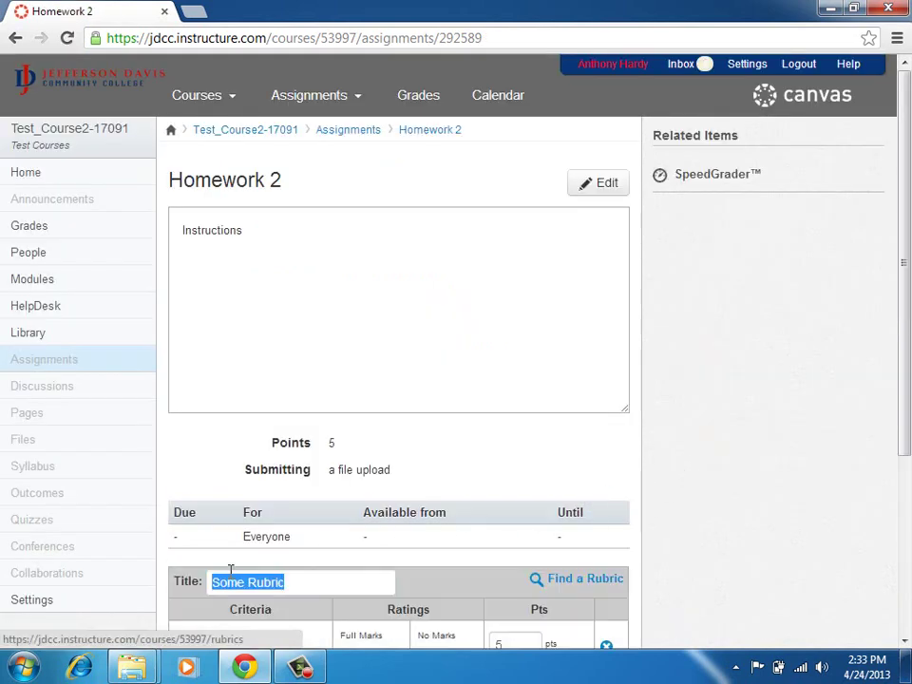
{"action": "left_click_drag", "start_coordinate": [903, 301], "coordinate": [895, 421]}
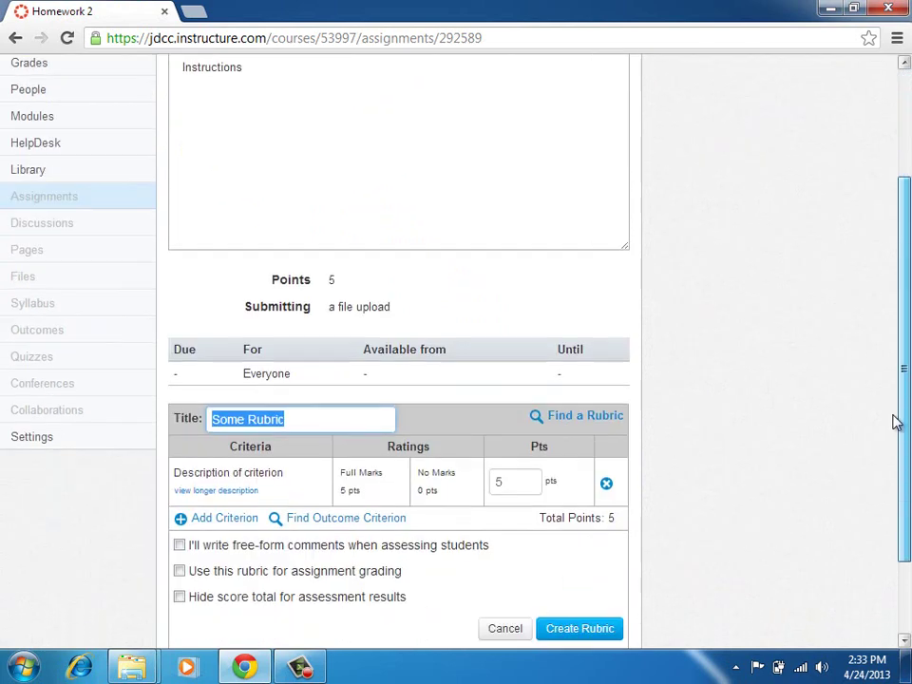
{"action": "left_click", "coordinate": [593, 418]}
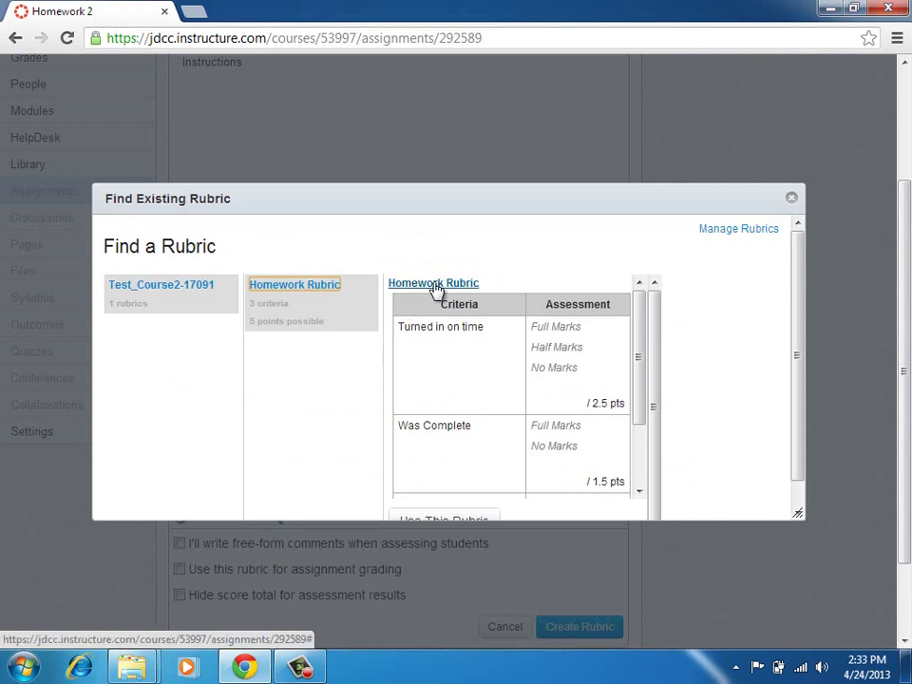
{"action": "left_click", "coordinate": [435, 287]}
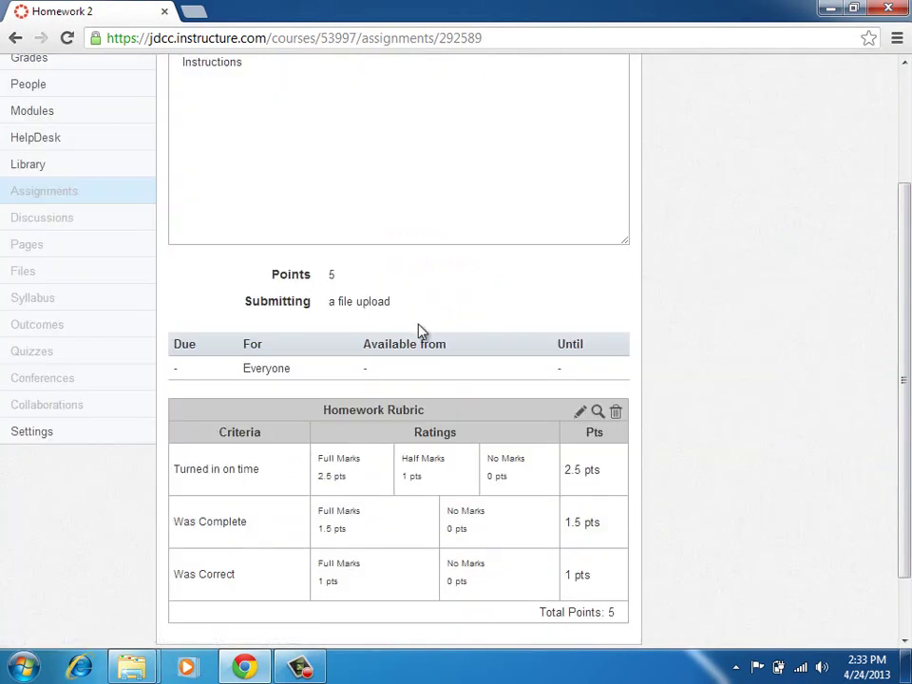
{"action": "scroll", "coordinate": [631, 497], "scroll_direction": "down", "scroll_amount": 2}
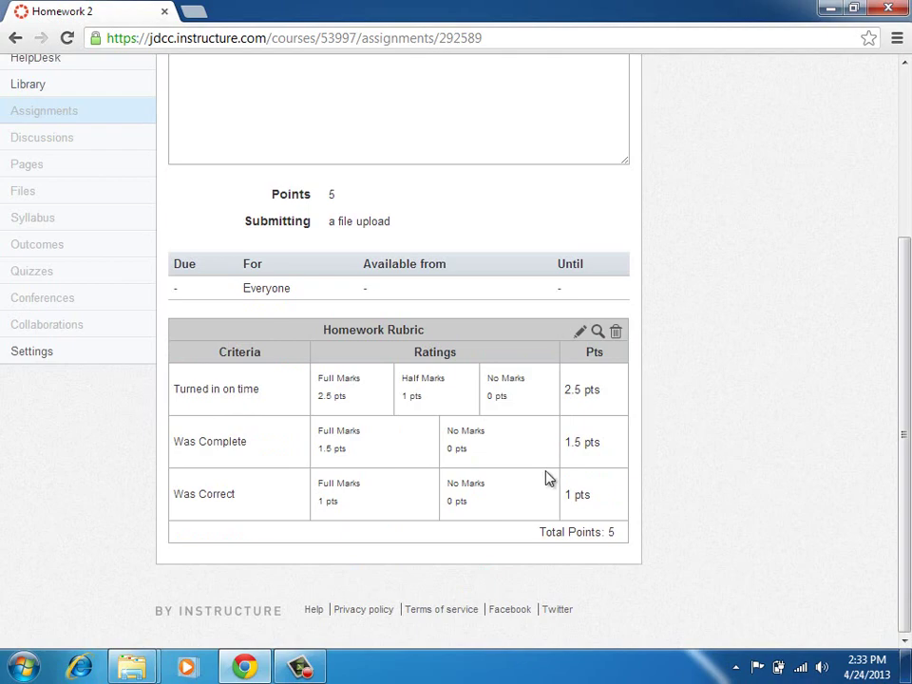
{"action": "scroll", "coordinate": [702, 372], "scroll_direction": "up", "scroll_amount": 3}
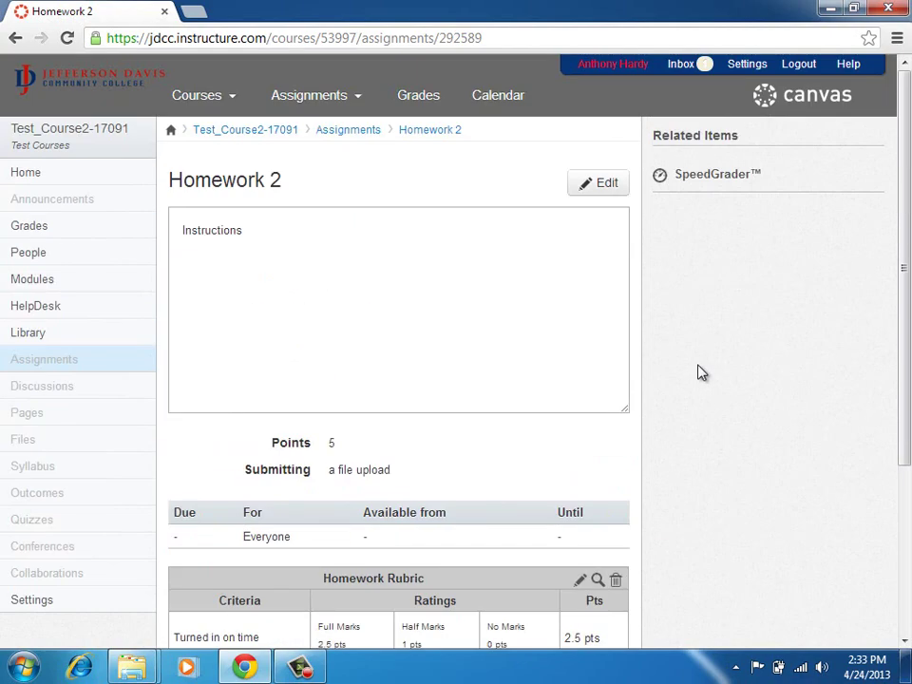
Step: Examine the course's Modules page in Student View, then leave Student View
{"action": "left_click", "coordinate": [362, 136]}
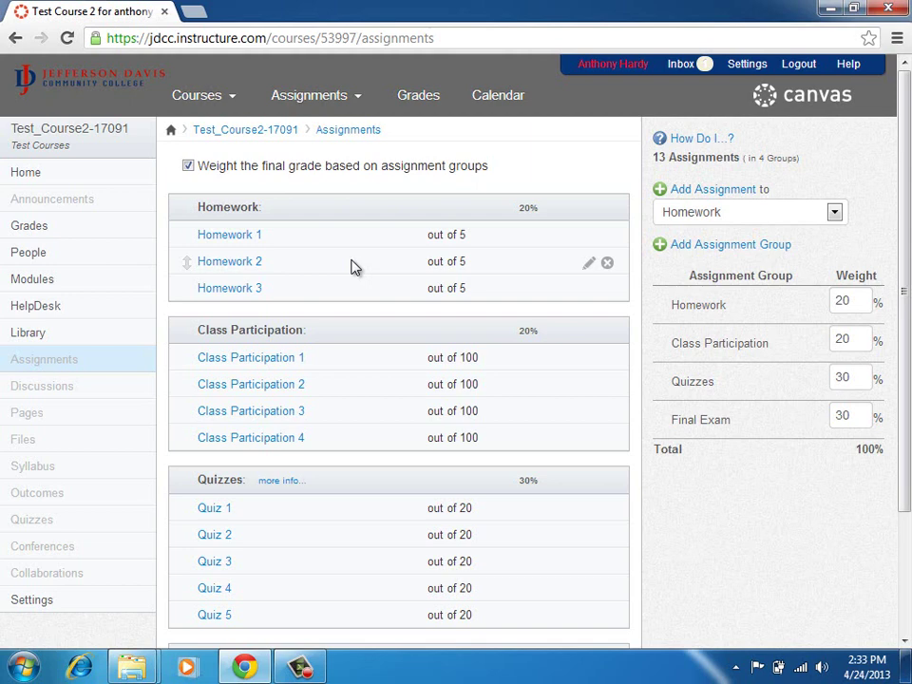
{"action": "left_click", "coordinate": [111, 609]}
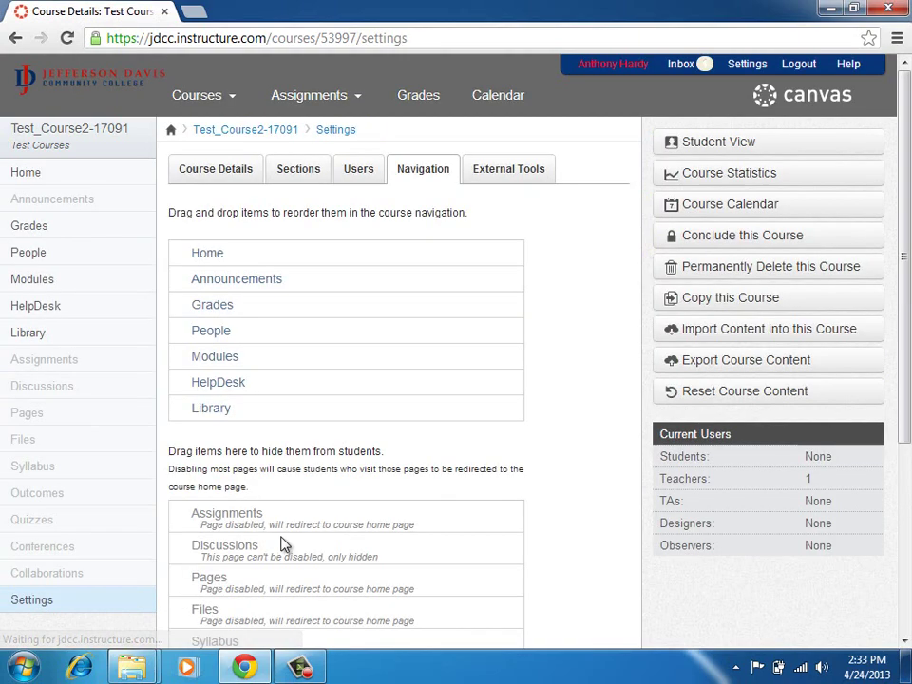
{"action": "left_click", "coordinate": [737, 149]}
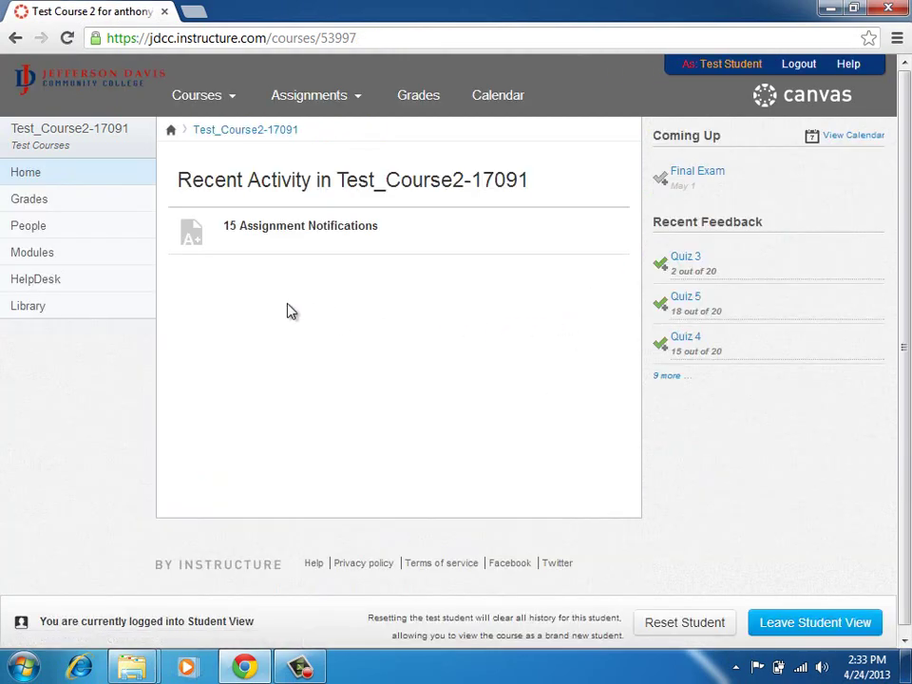
{"action": "left_click", "coordinate": [75, 255]}
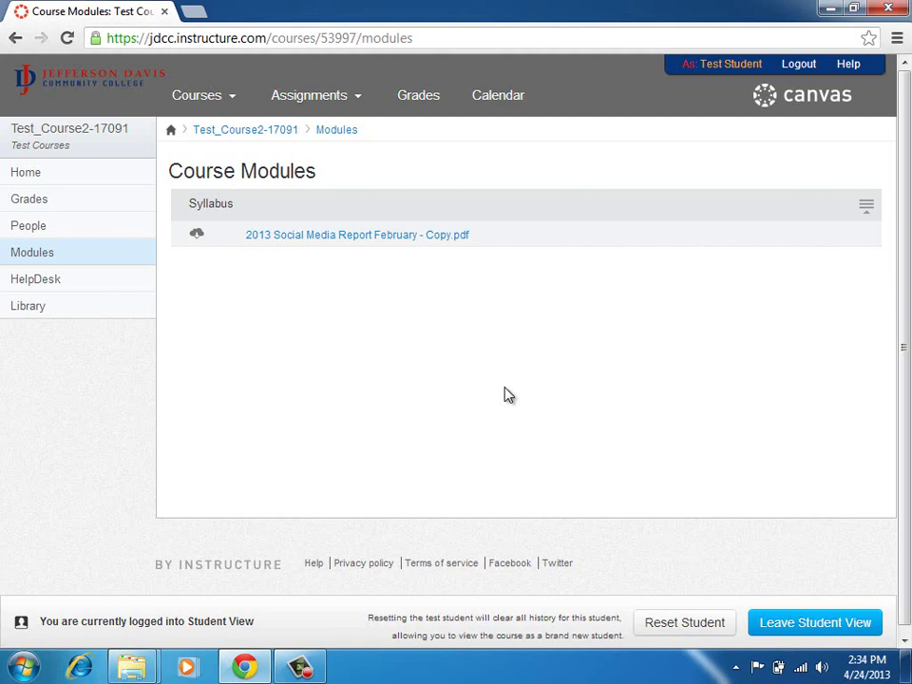
{"action": "left_click", "coordinate": [801, 620]}
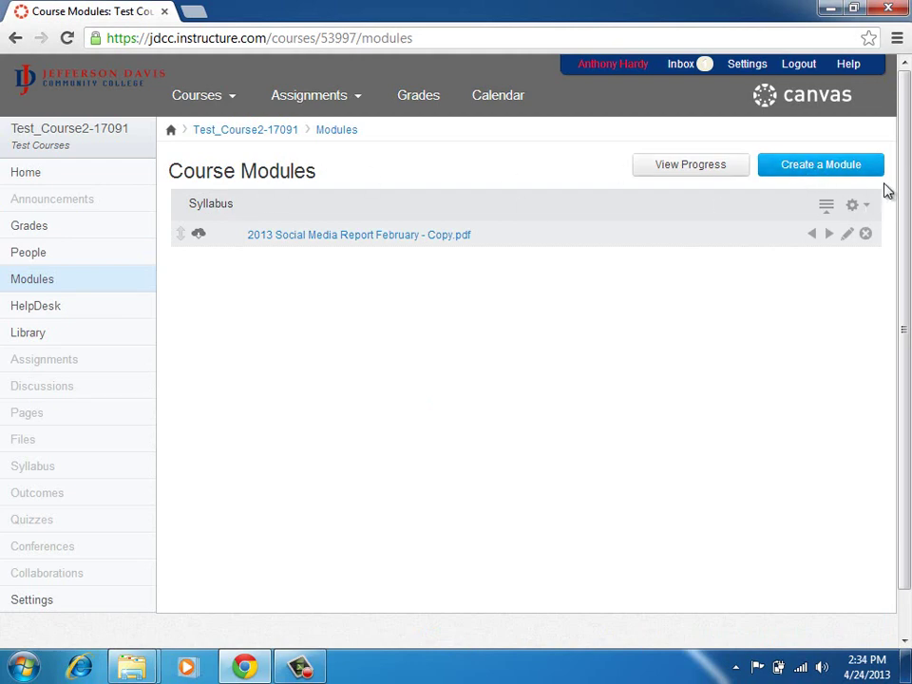
Step: Create a course module named "Homework"
{"action": "left_click", "coordinate": [850, 167]}
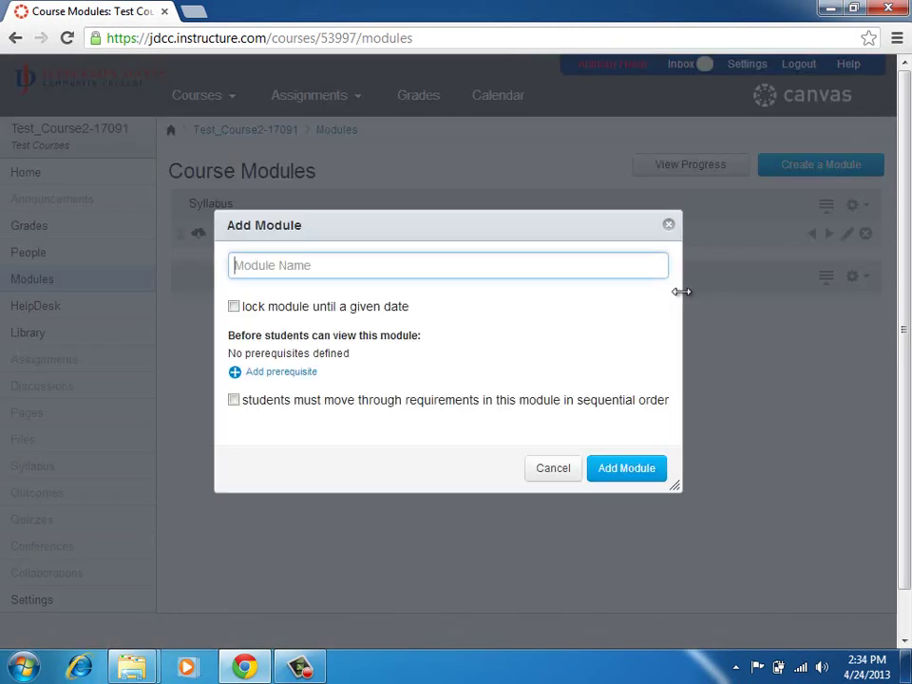
{"action": "type", "text": "Homework"}
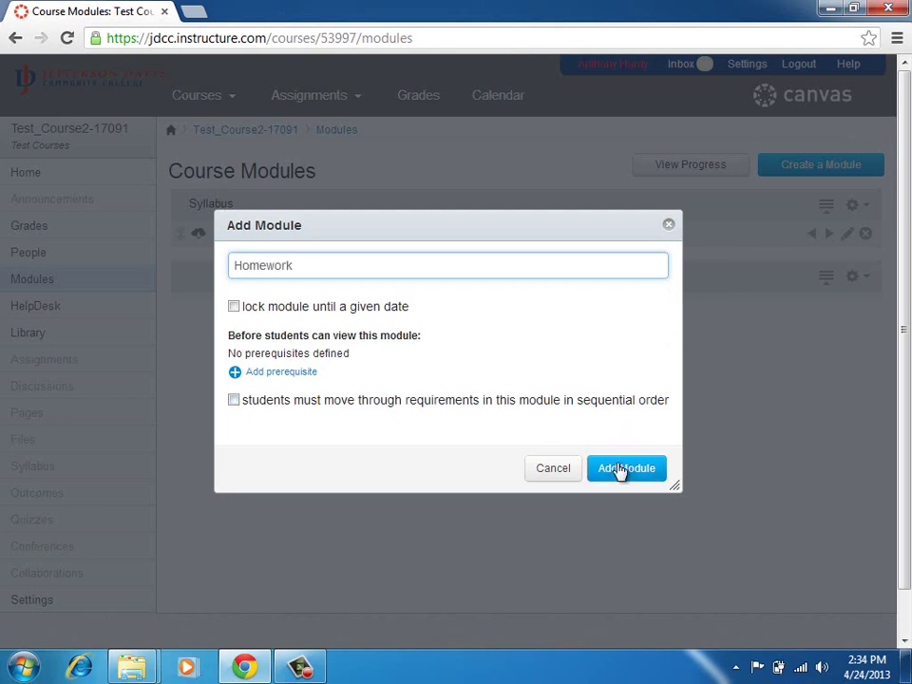
{"action": "left_click", "coordinate": [621, 469]}
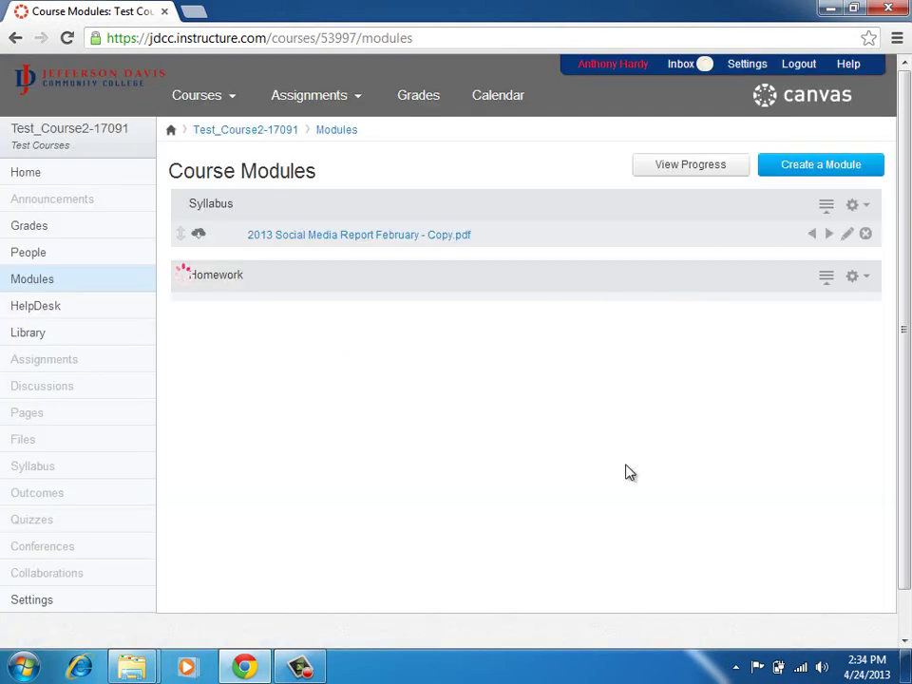
Step: Add the Homework 1 assignment to the Homework module without indentation
{"action": "left_click", "coordinate": [860, 280]}
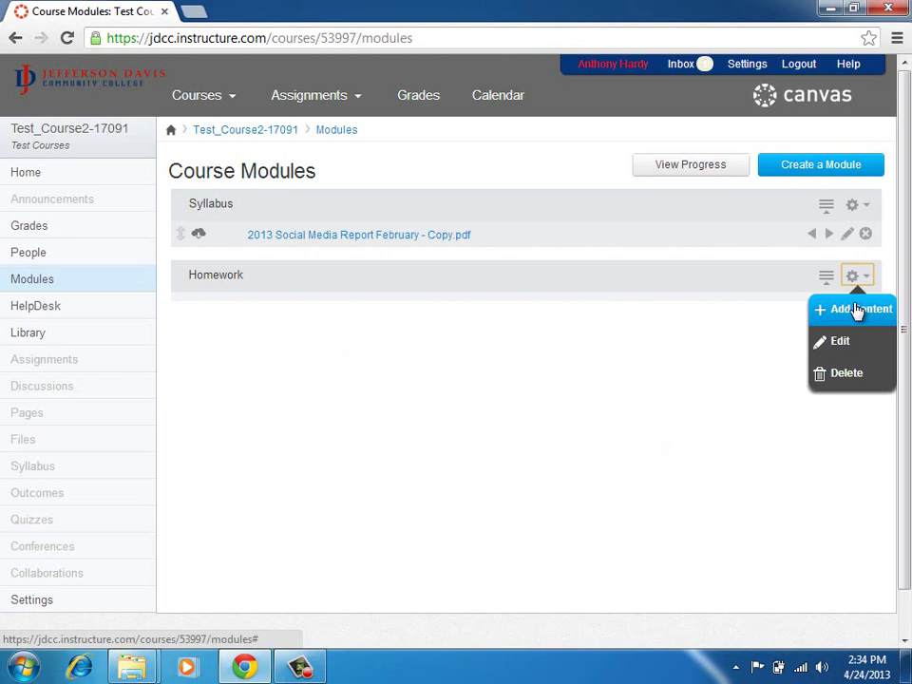
{"action": "left_click", "coordinate": [858, 310]}
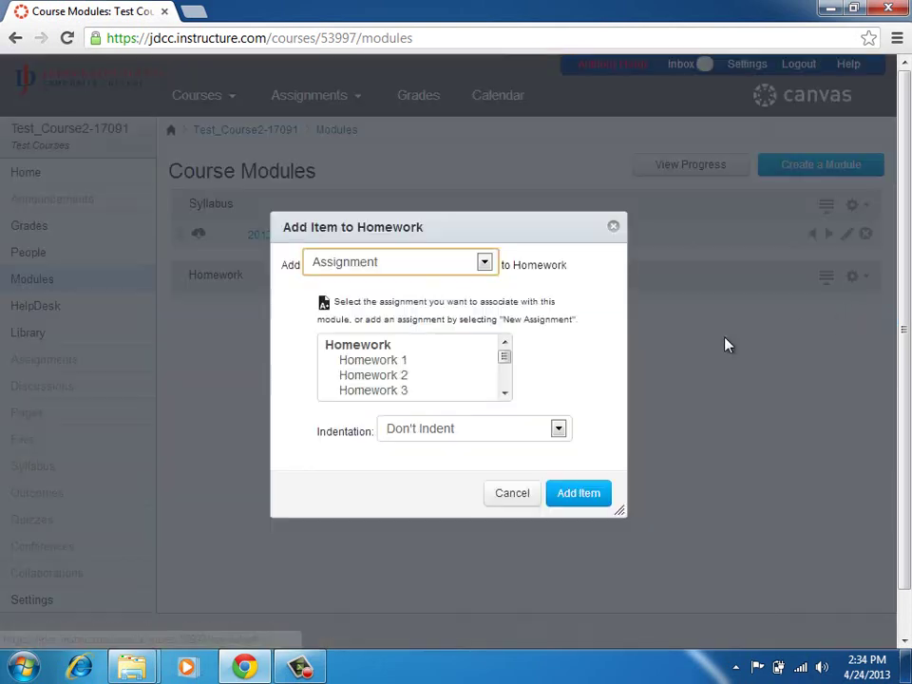
{"action": "left_click", "coordinate": [400, 362]}
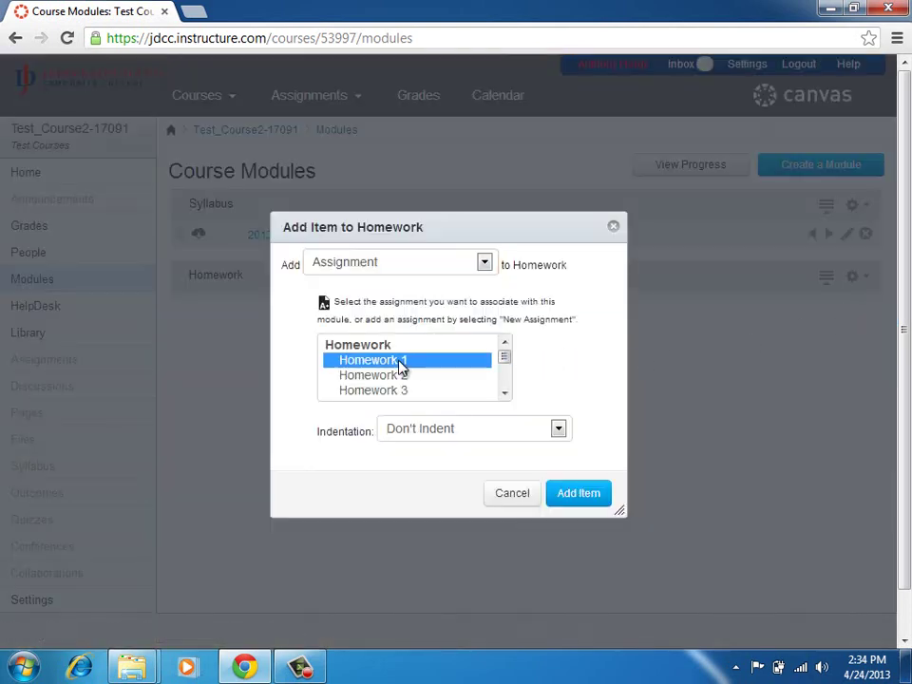
{"action": "left_click", "coordinate": [583, 502]}
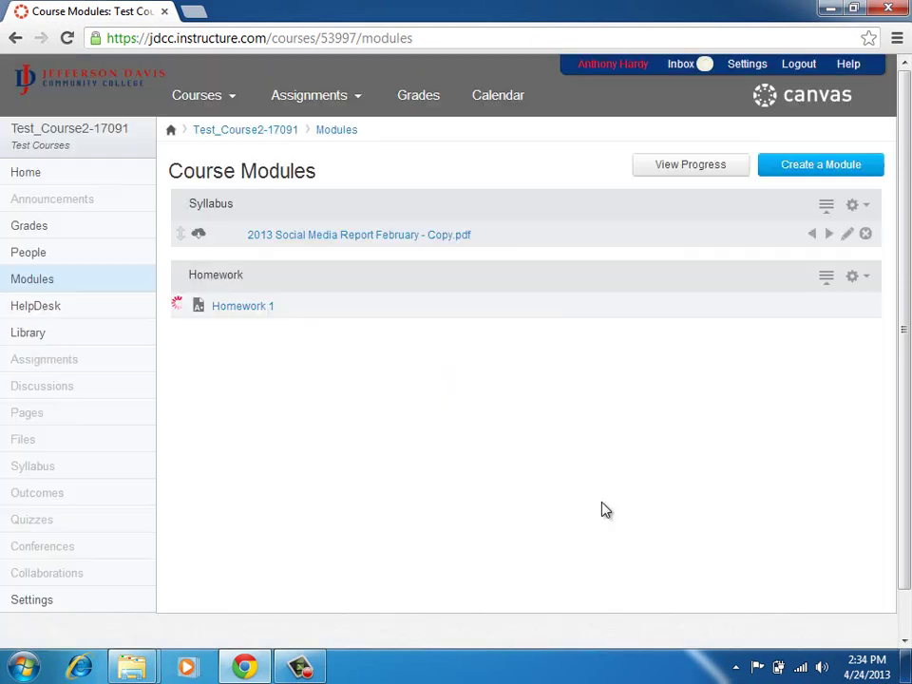
Step: Add the Homework 2 assignment to the Homework module without indentation
{"action": "left_click", "coordinate": [856, 277]}
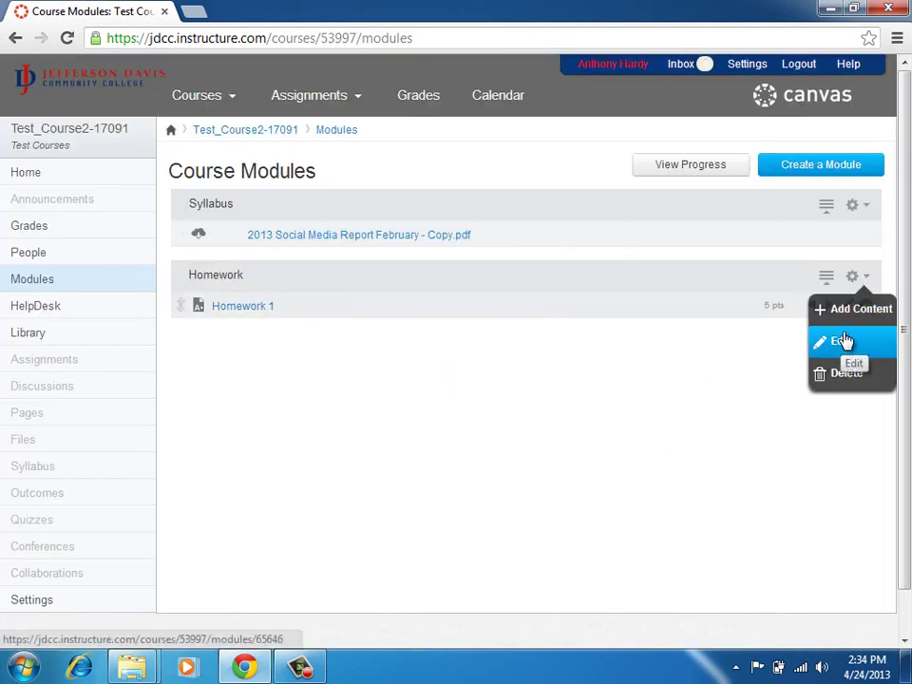
{"action": "left_click", "coordinate": [853, 312]}
{"action": "left_click", "coordinate": [423, 363]}
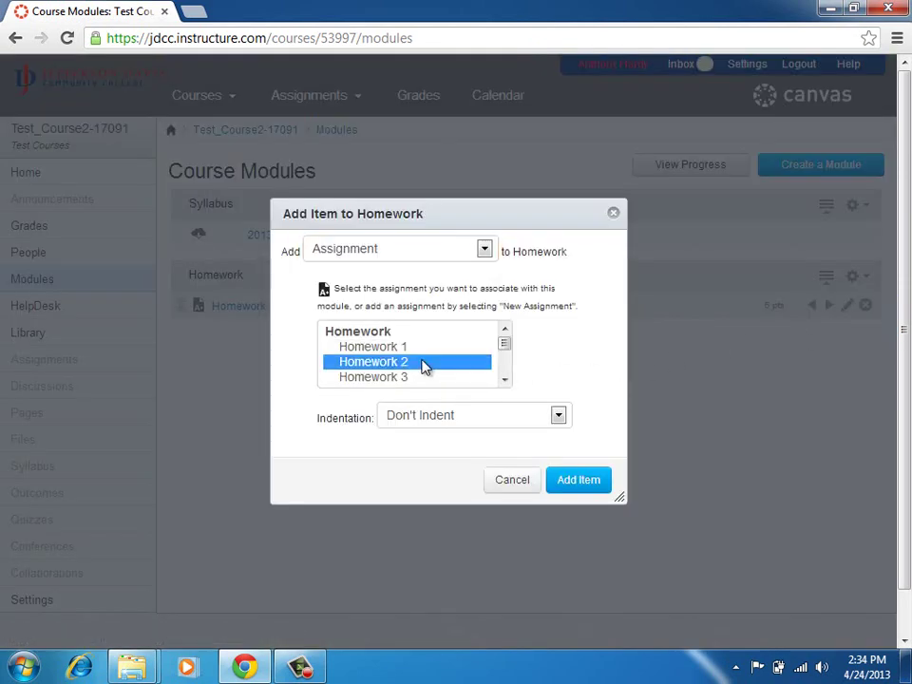
{"action": "left_click", "coordinate": [577, 481]}
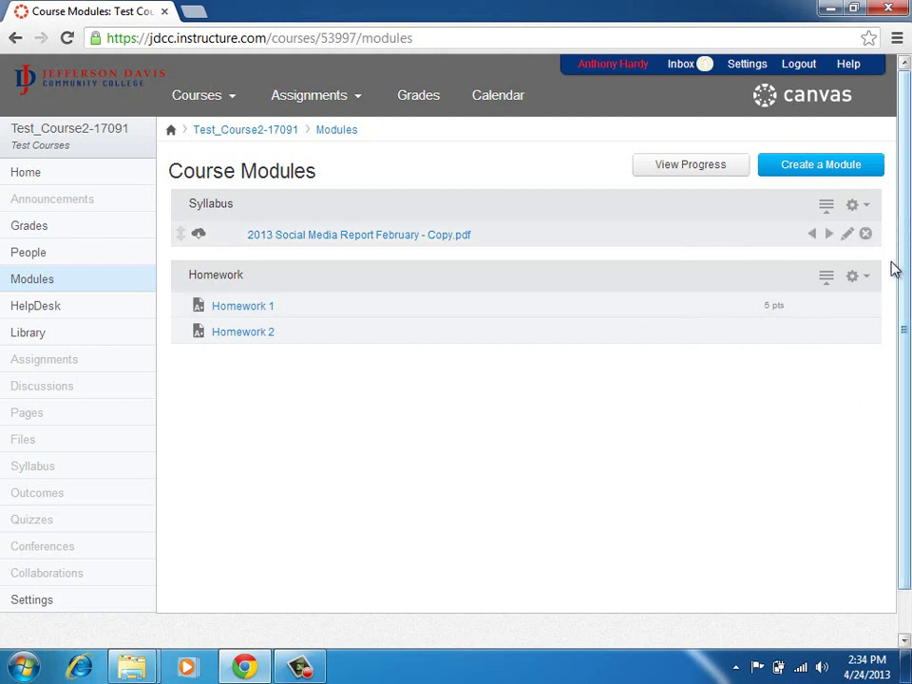
{"action": "left_click", "coordinate": [865, 278]}
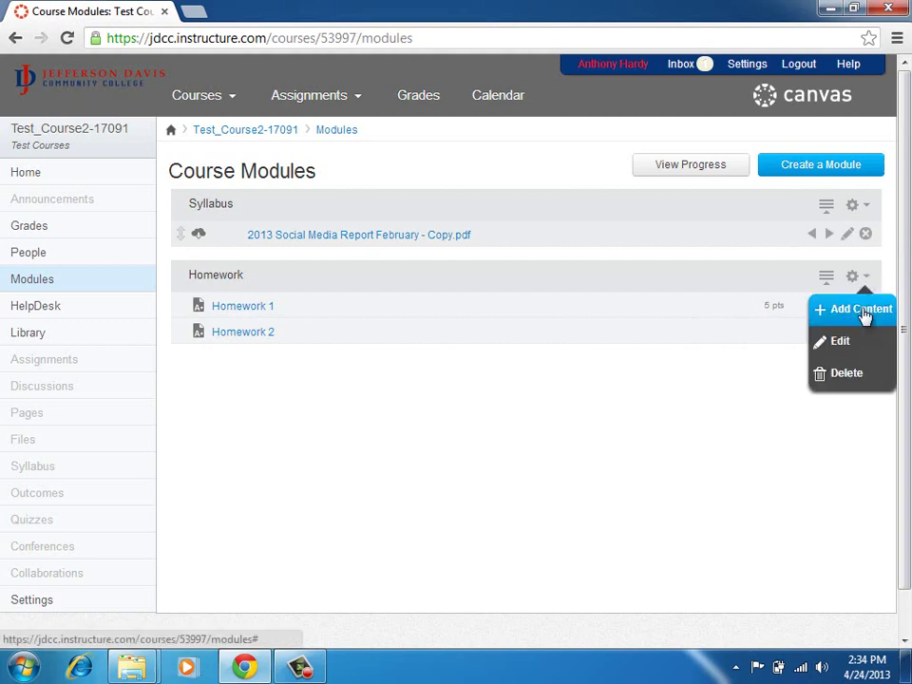
{"action": "left_click", "coordinate": [861, 310]}
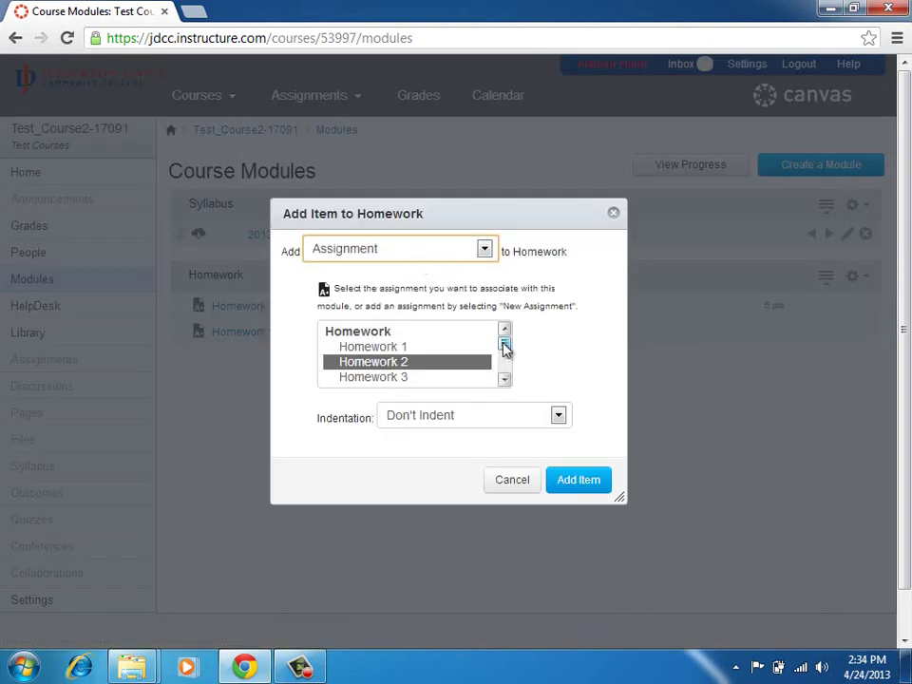
{"action": "left_click_drag", "start_coordinate": [505, 349], "coordinate": [509, 382]}
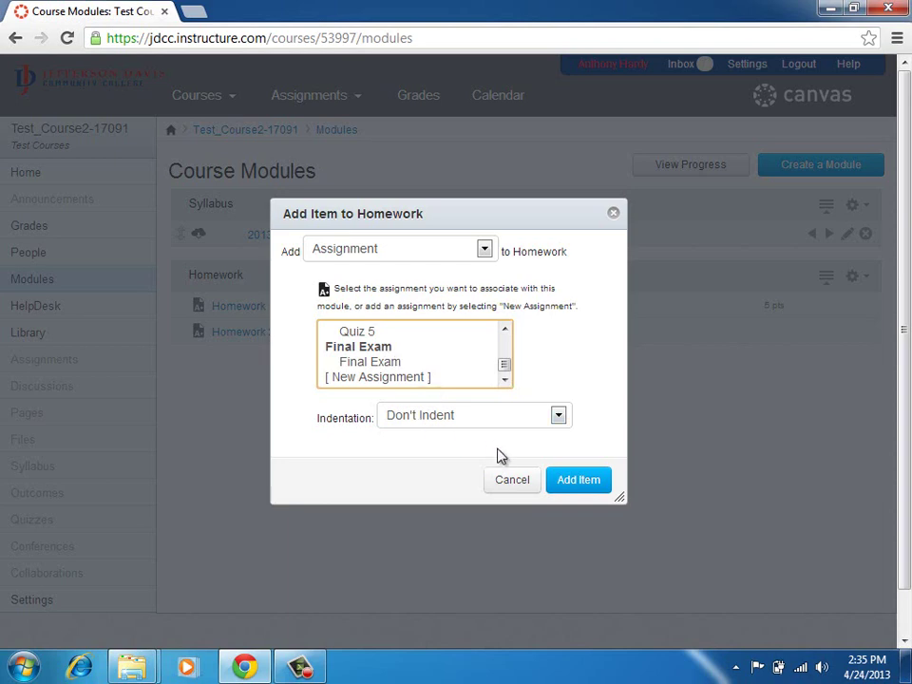
{"action": "left_click", "coordinate": [511, 481]}
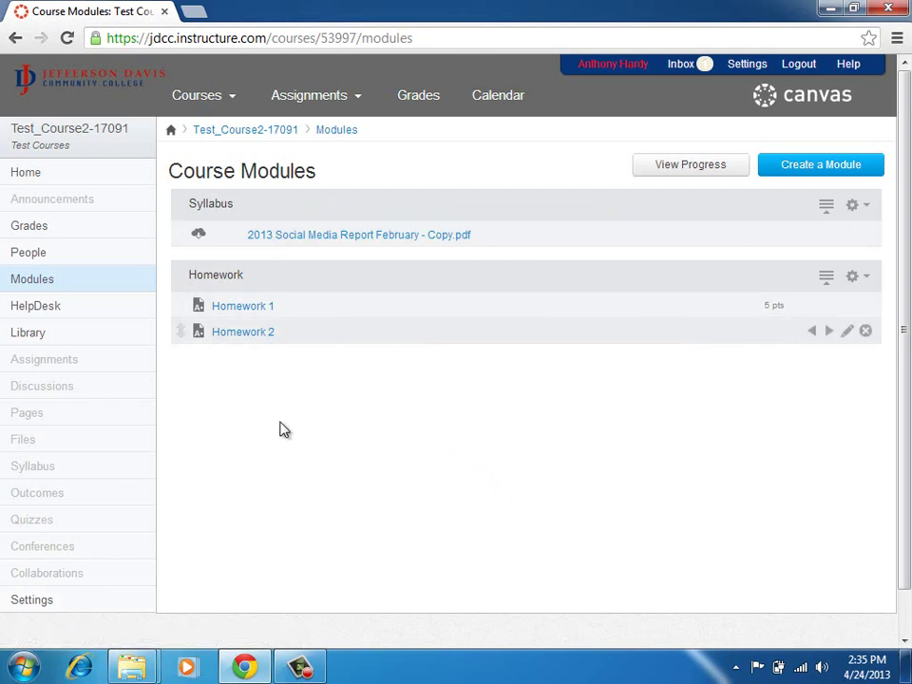
Step: Enter Student View and examine the Homework 1 assignment's instructions, rubric and grade from the Homework module
{"action": "left_click", "coordinate": [95, 600]}
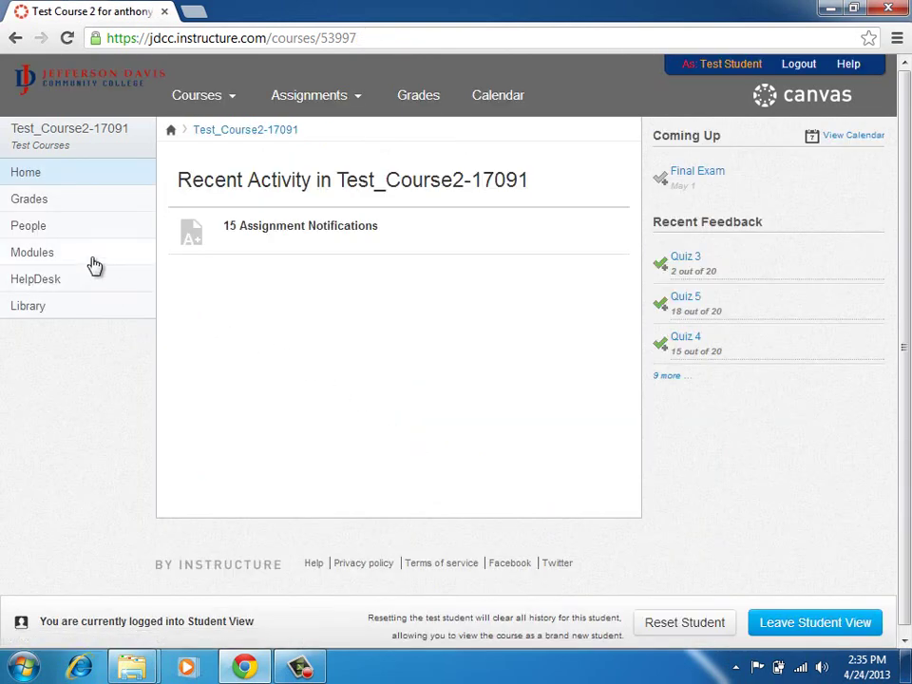
{"action": "left_click", "coordinate": [93, 259]}
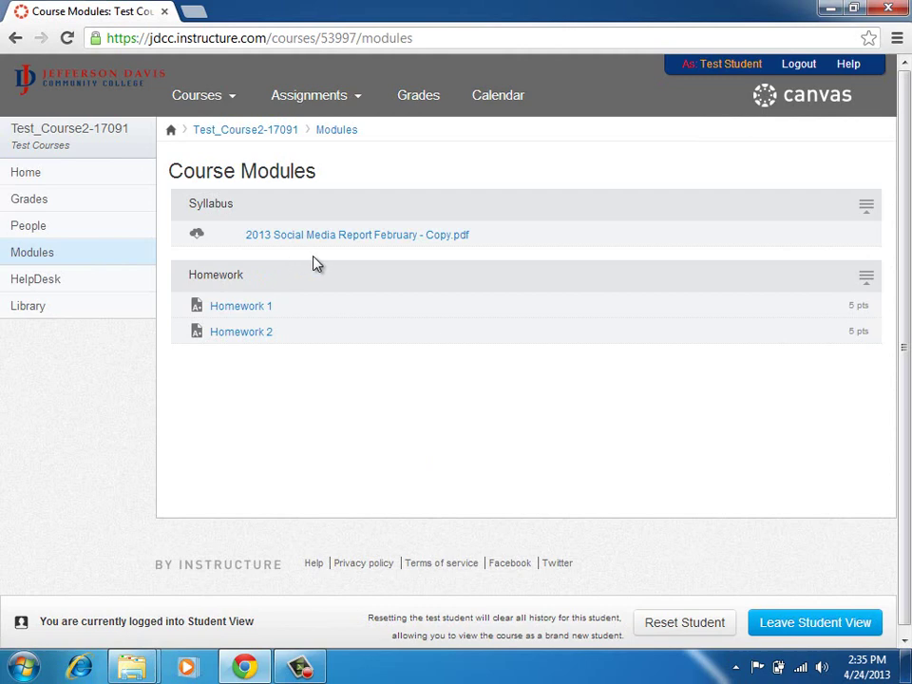
{"action": "left_click", "coordinate": [264, 308]}
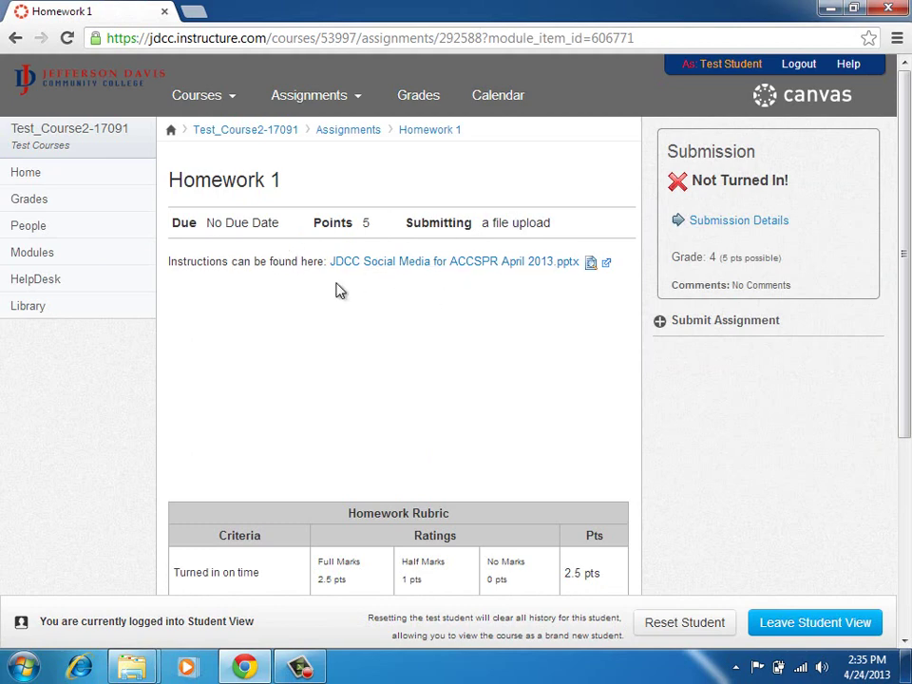
{"action": "scroll", "coordinate": [358, 462], "scroll_direction": "down", "scroll_amount": 1}
{"action": "scroll", "coordinate": [344, 488], "scroll_direction": "down", "scroll_amount": 1}
{"action": "scroll", "coordinate": [346, 489], "scroll_direction": "down", "scroll_amount": 2}
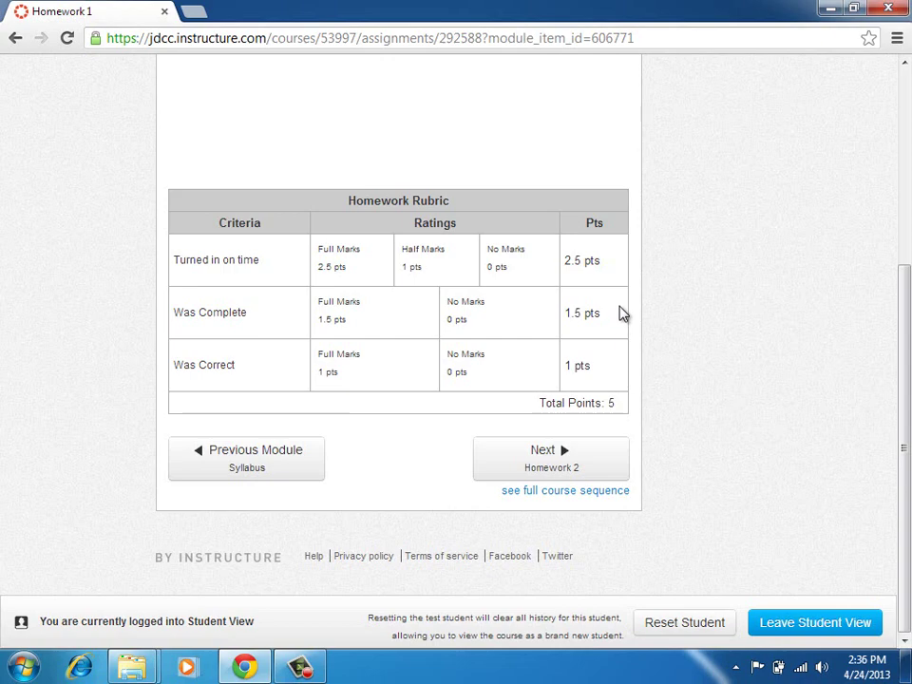
{"action": "scroll", "coordinate": [619, 314], "scroll_direction": "up", "scroll_amount": 4}
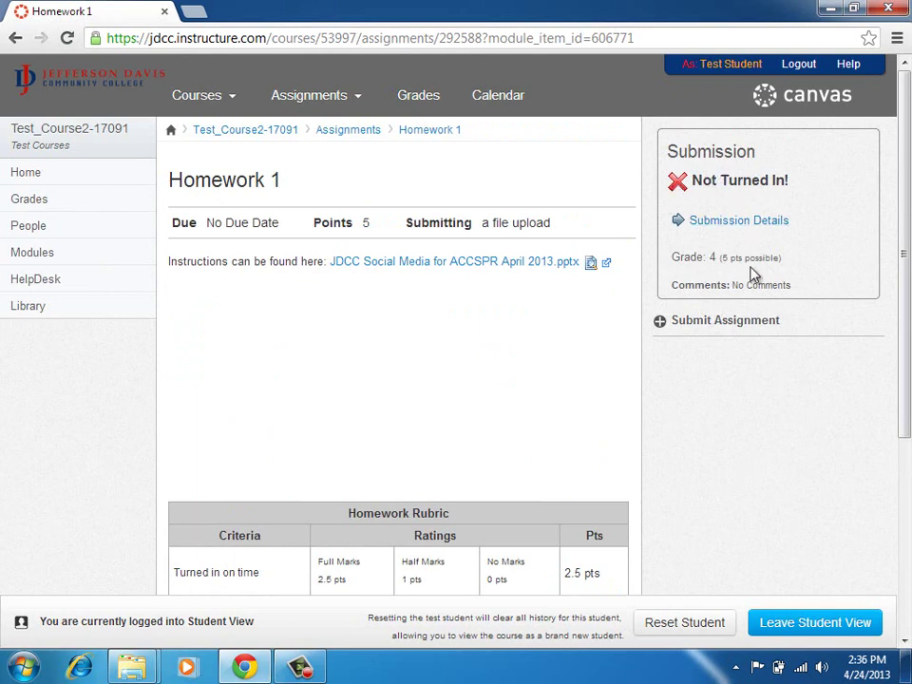
{"action": "double_click", "coordinate": [711, 259]}
{"action": "left_click", "coordinate": [717, 260]}
{"action": "double_click", "coordinate": [713, 257]}
Step: Start a Homework 1 submission as the test student and attach the file 2013 Social Media Report February - Copy.pdf
{"action": "left_click", "coordinate": [700, 323]}
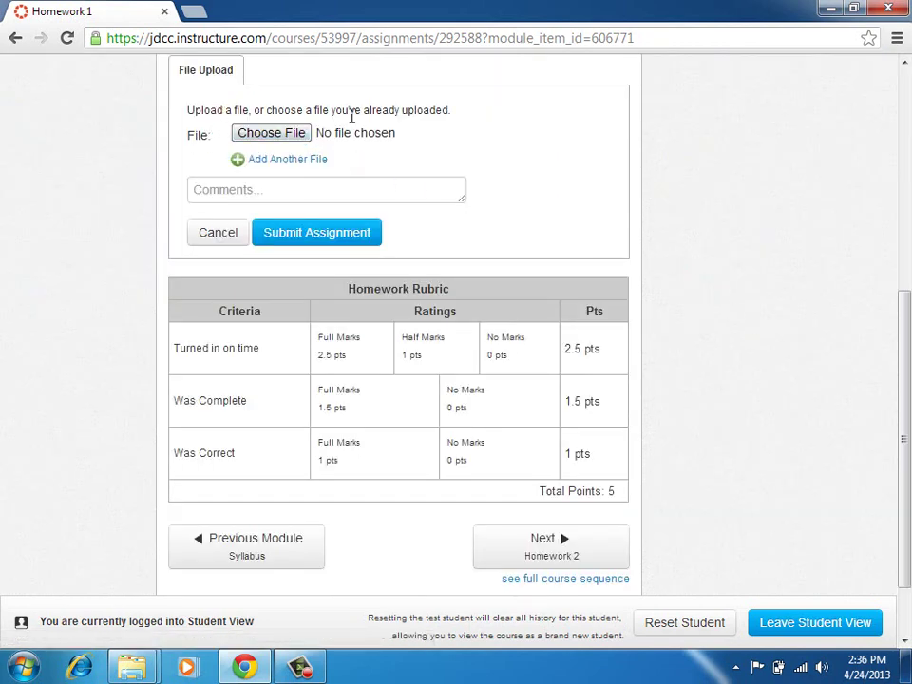
{"action": "left_click", "coordinate": [261, 134]}
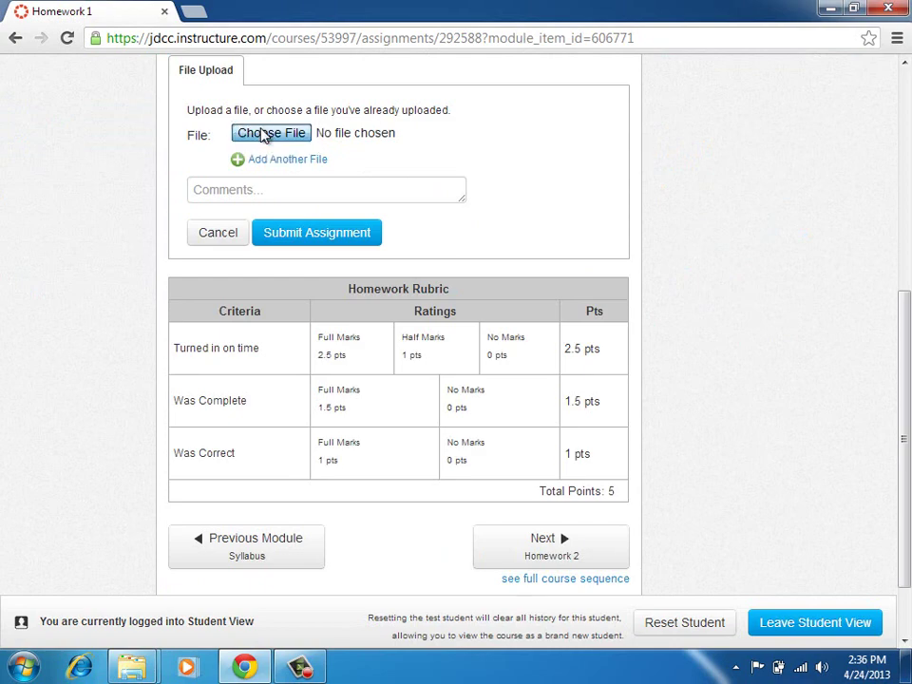
{"action": "double_click", "coordinate": [273, 191]}
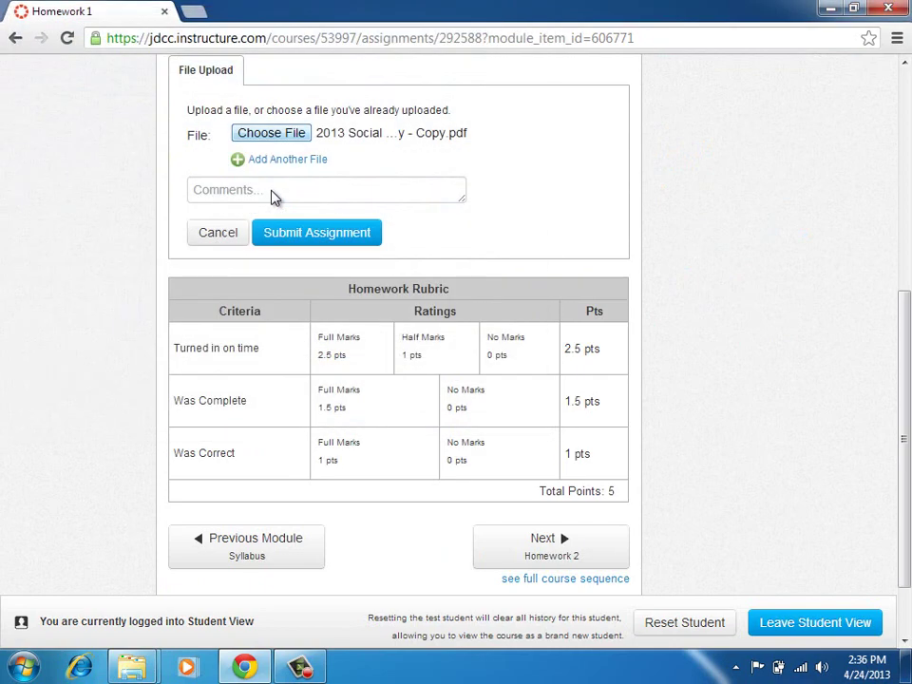
Step: Replace the attachment with the New Employee Information document from \\jd.jdcc.edu\fileshares\mis\ and submit the Homework 1 assignment
{"action": "left_click", "coordinate": [275, 138]}
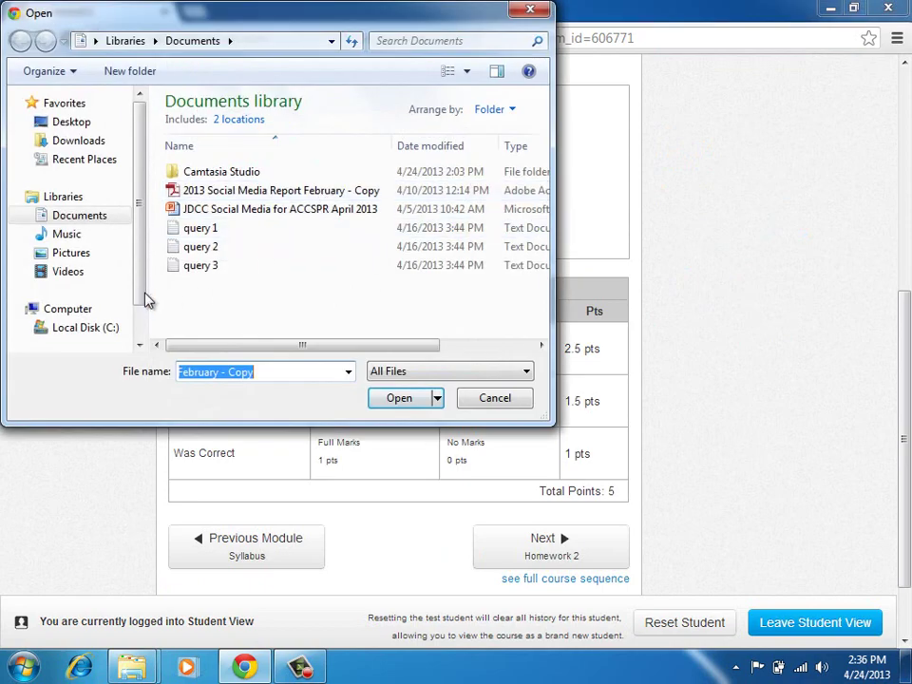
{"action": "scroll", "coordinate": [141, 304], "scroll_direction": "down", "scroll_amount": 1}
{"action": "left_click", "coordinate": [275, 41]}
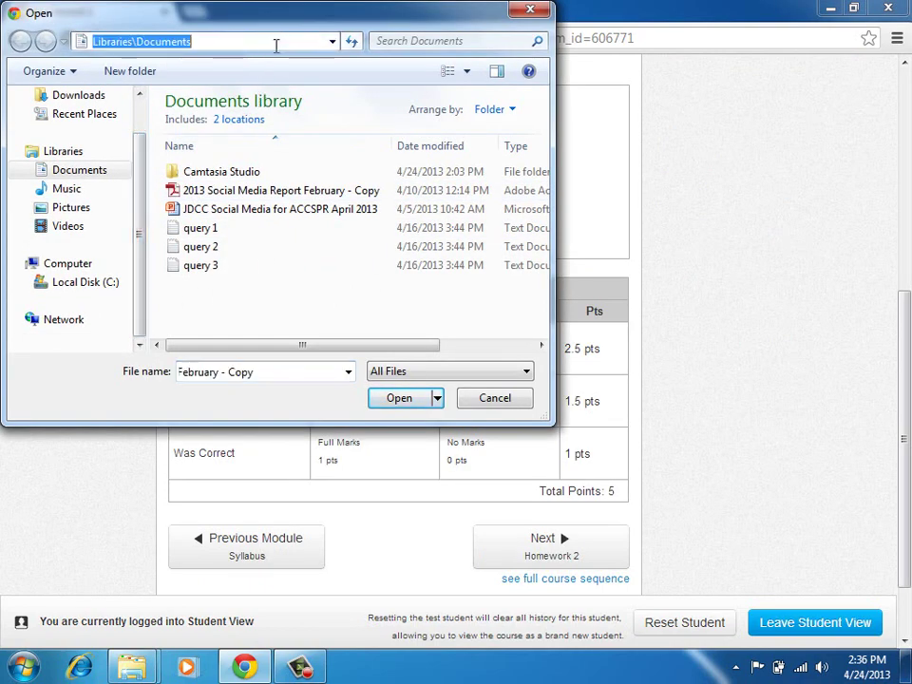
{"action": "type", "text": "\\\\jd.jdc"}
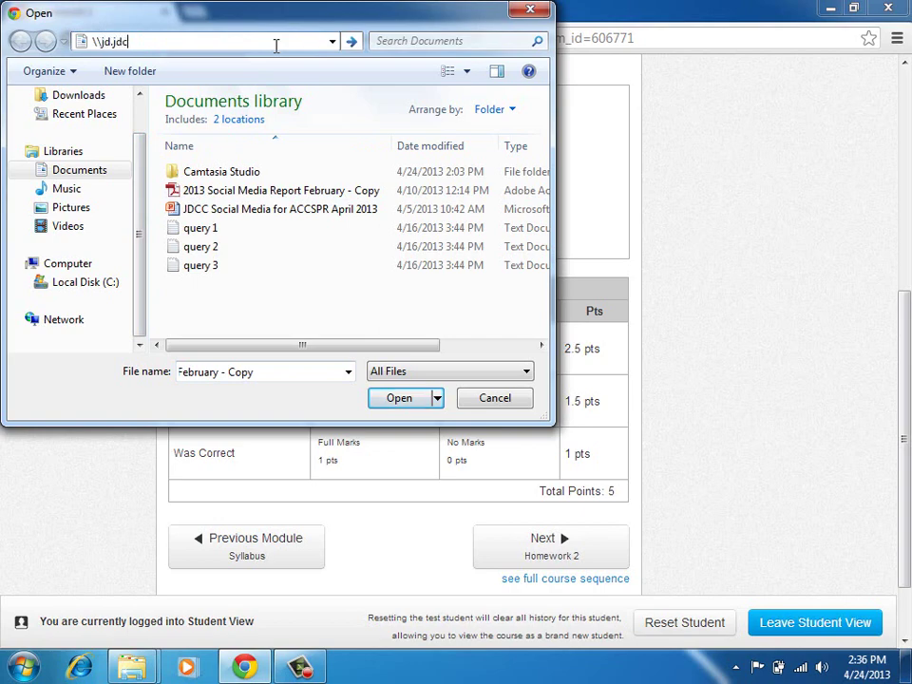
{"action": "type", "text": "c.edu\\fileshares\\mis\\"}
{"action": "key", "text": "Return"}
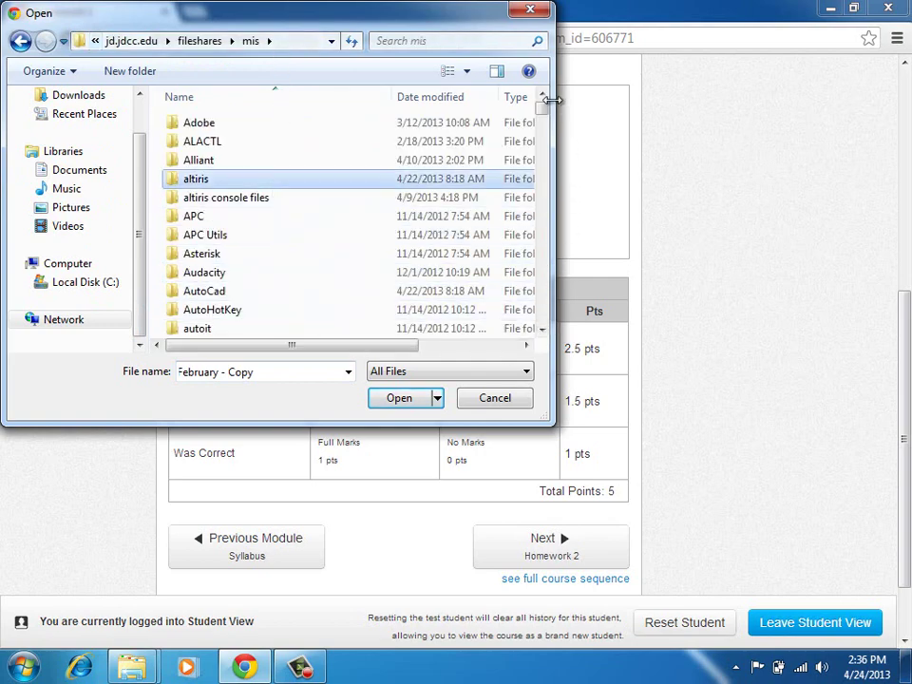
{"action": "left_click_drag", "start_coordinate": [543, 104], "coordinate": [543, 317]}
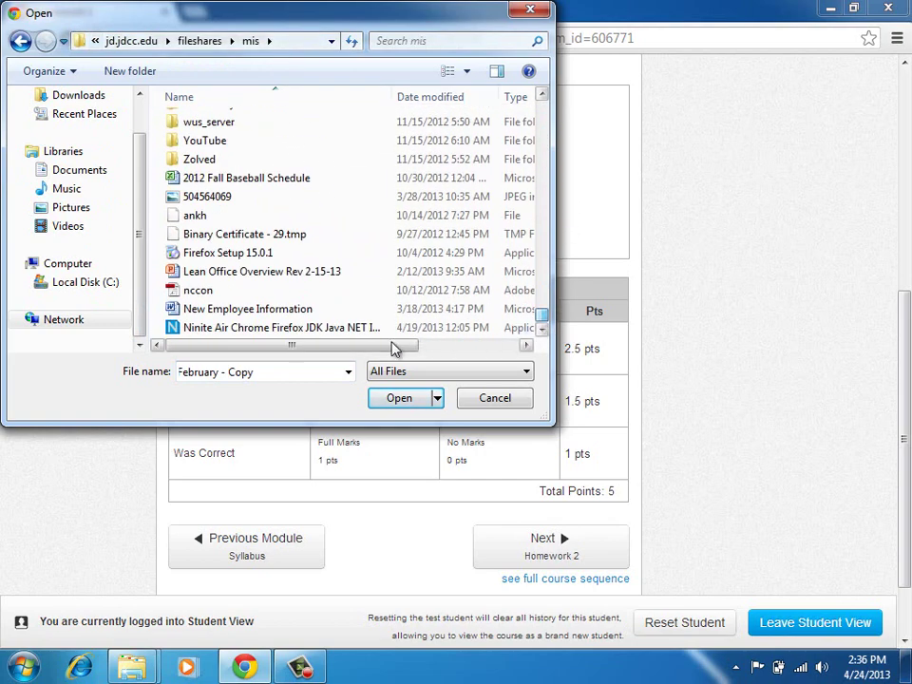
{"action": "double_click", "coordinate": [270, 310]}
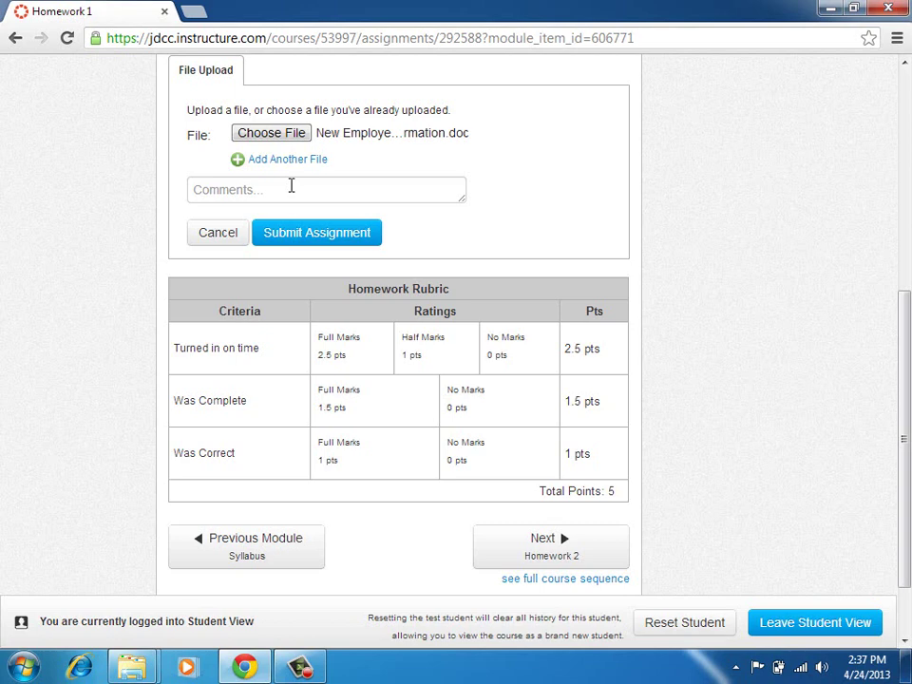
{"action": "left_click", "coordinate": [295, 238]}
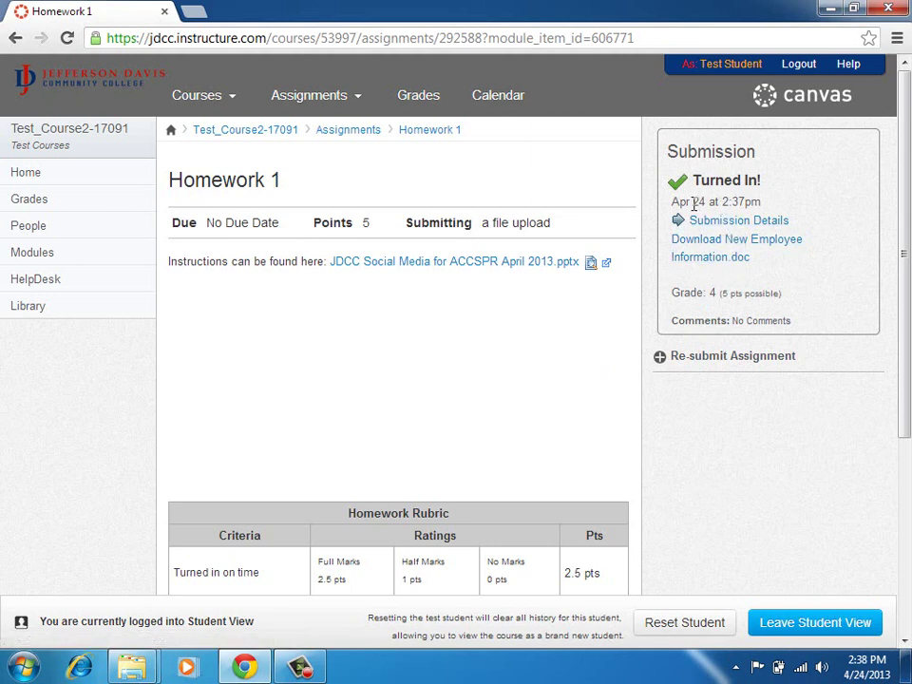
{"action": "left_click_drag", "start_coordinate": [692, 203], "coordinate": [769, 210]}
{"action": "left_click", "coordinate": [769, 211]}
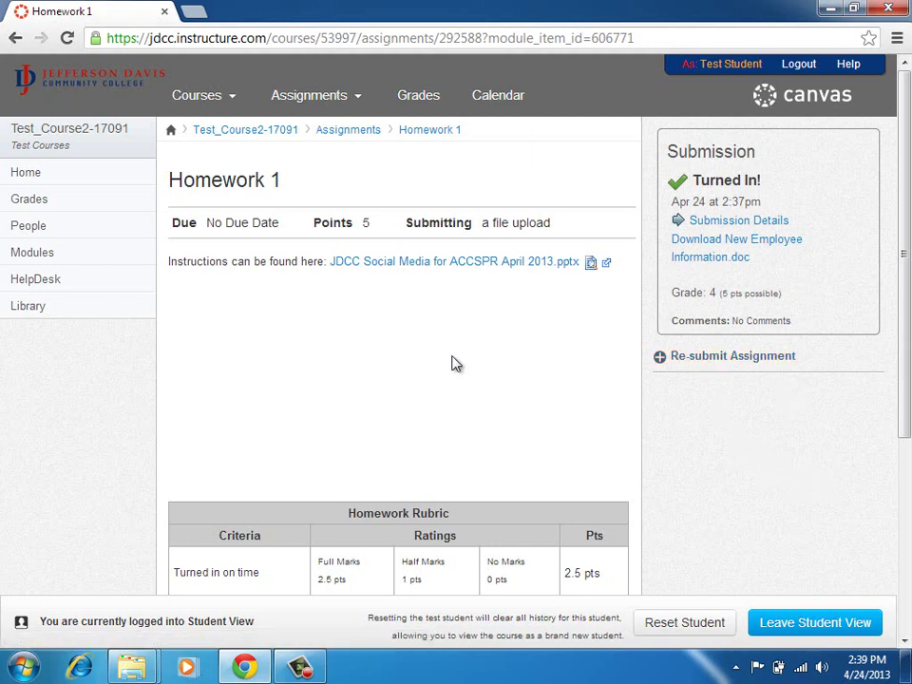
Step: Leave Student View and view the Homework 1 submission through the course home page's To Do item, then return to the home page
{"action": "left_click", "coordinate": [824, 622]}
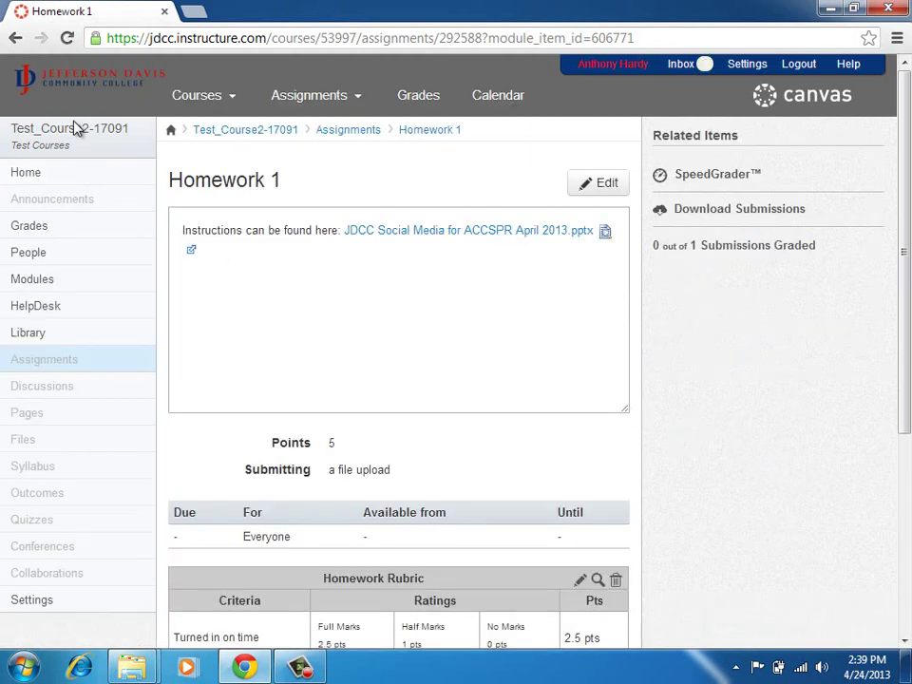
{"action": "left_click", "coordinate": [210, 133]}
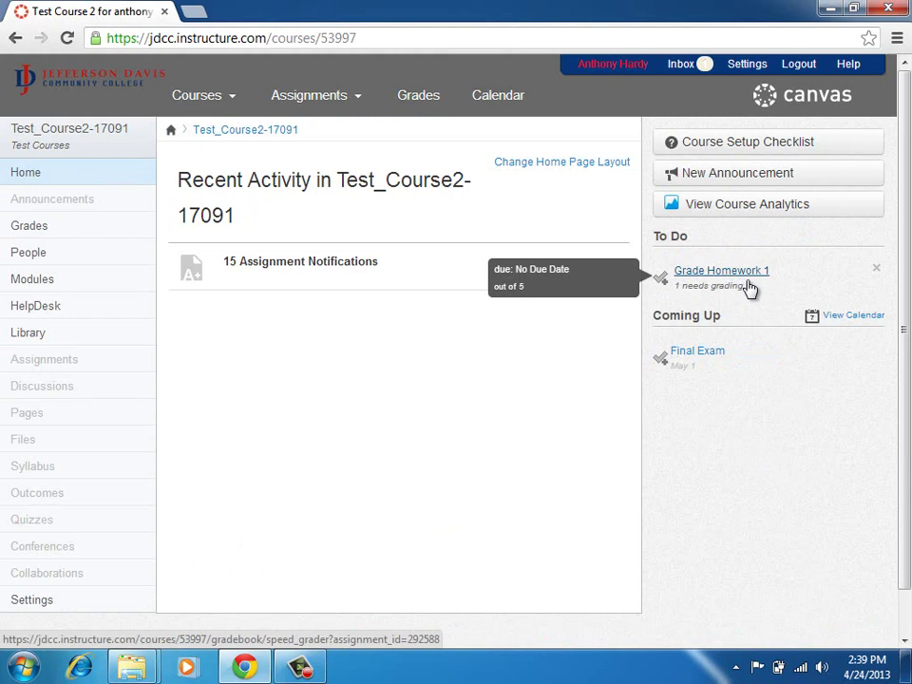
{"action": "left_click", "coordinate": [748, 287]}
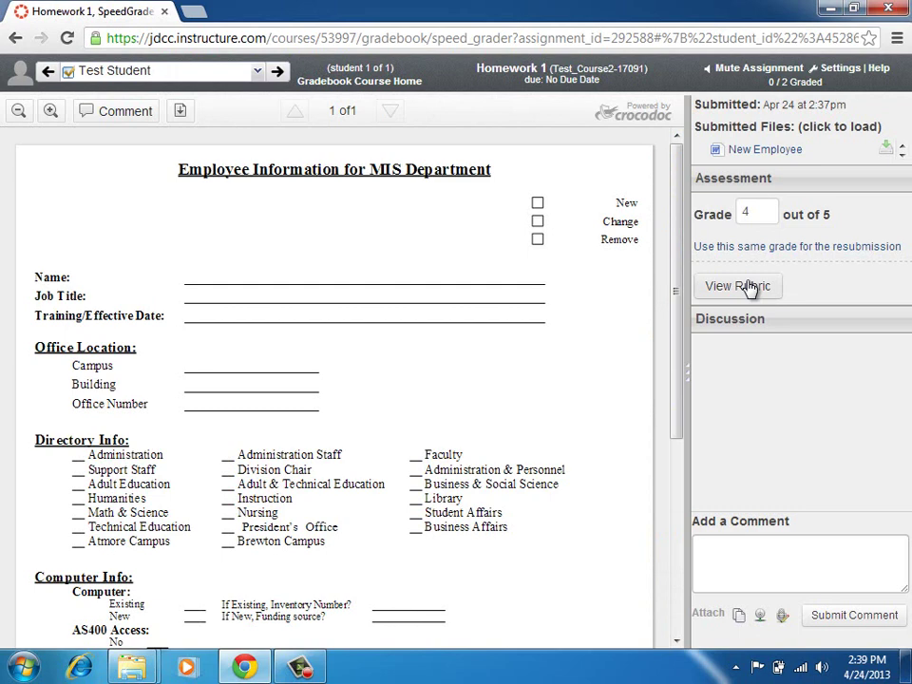
{"action": "left_click", "coordinate": [15, 40]}
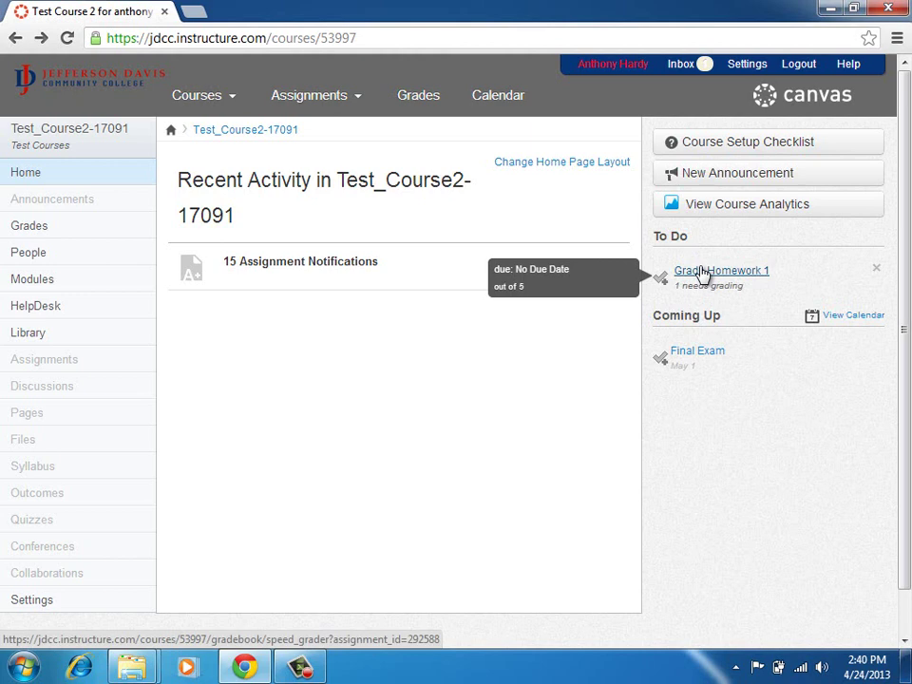
Step: Open the test student's Homework 1 submission in SpeedGrader from the assignment's own page
{"action": "left_click", "coordinate": [60, 361]}
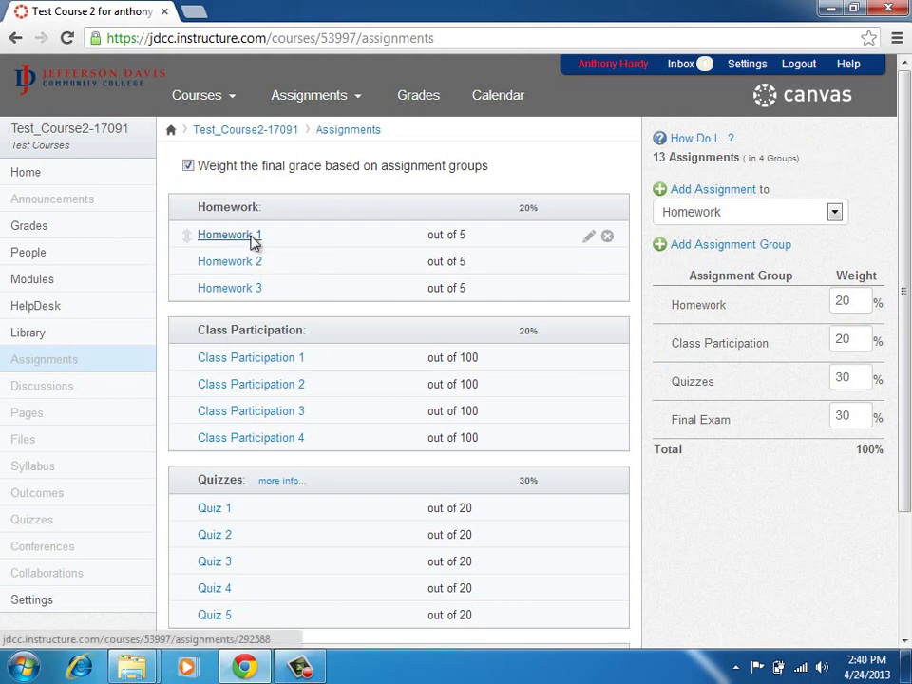
{"action": "left_click", "coordinate": [254, 244]}
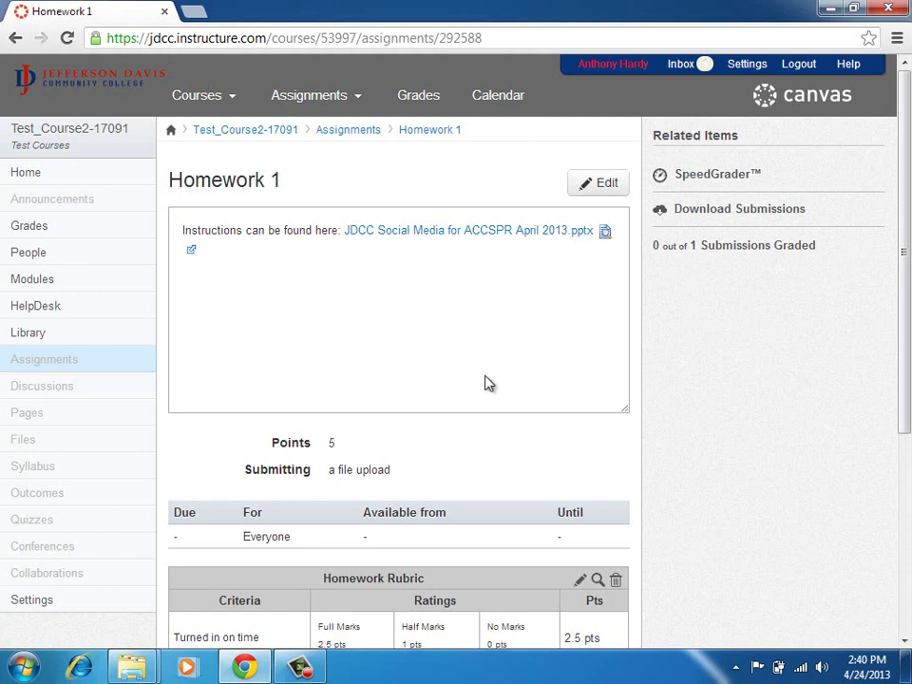
{"action": "left_click", "coordinate": [707, 181]}
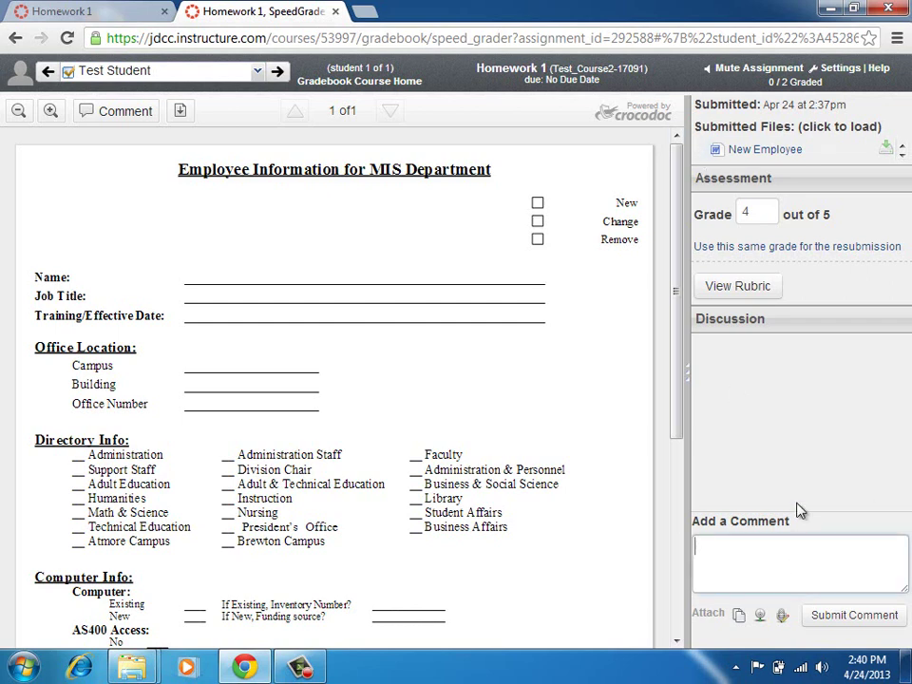
{"action": "left_click", "coordinate": [779, 538]}
Step: Add a point comment reading "Don't use ampersands." beside the Faculty entry in the submission's Directory Info section
{"action": "left_click", "coordinate": [134, 113]}
{"action": "left_click", "coordinate": [126, 141]}
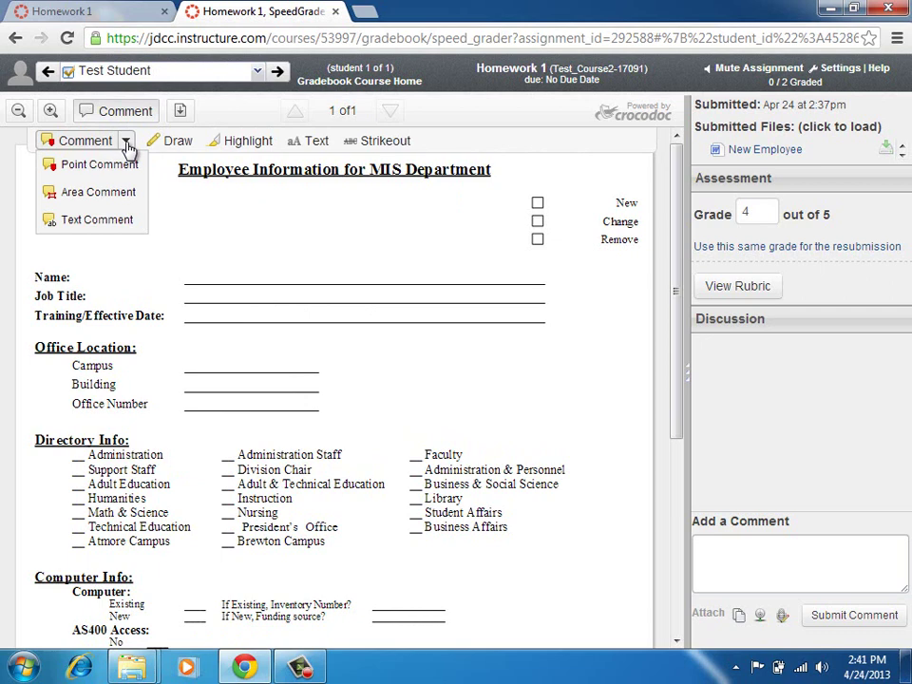
{"action": "left_click", "coordinate": [97, 166]}
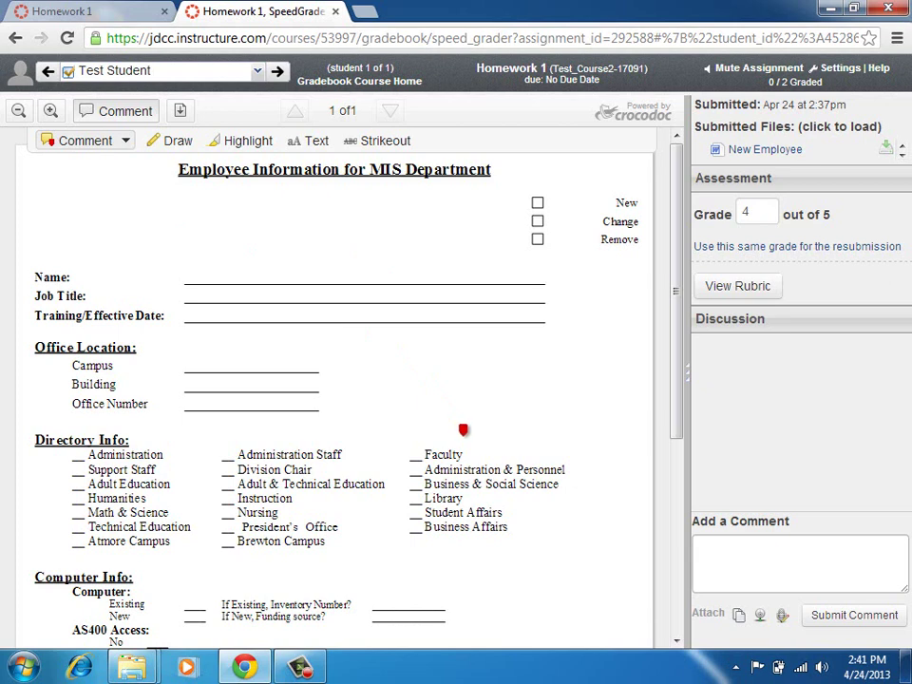
{"action": "left_click", "coordinate": [507, 456]}
{"action": "type", "text": "Don't "}
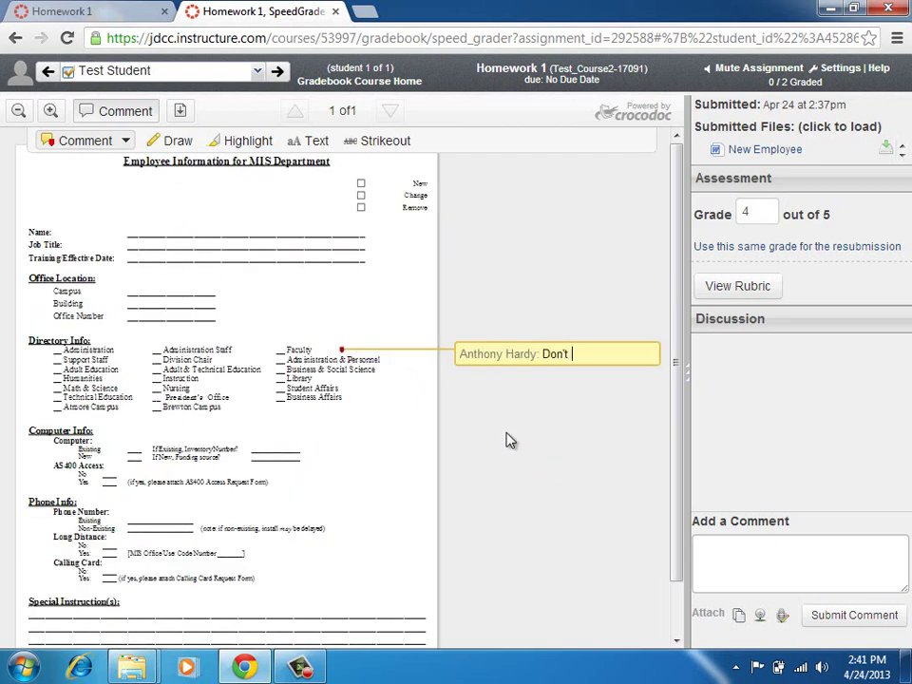
{"action": "type", "text": "use ampersands."}
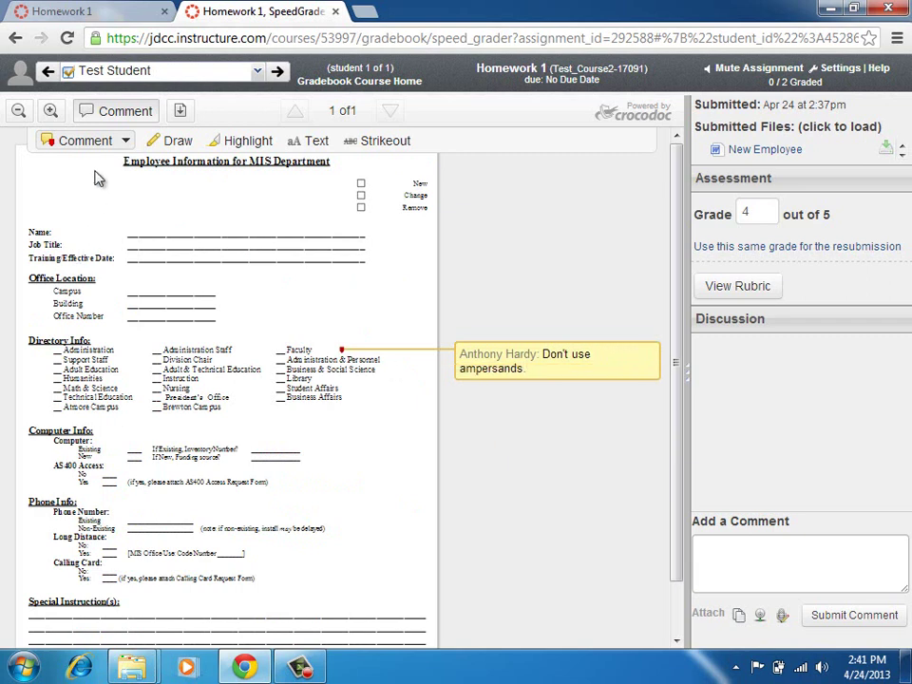
Step: Add an area comment reading "Use all caps" around the Name, Job Title and Training/Effective Date labels
{"action": "left_click", "coordinate": [126, 142]}
{"action": "left_click", "coordinate": [112, 188]}
{"action": "left_click_drag", "start_coordinate": [103, 210], "coordinate": [133, 207]}
{"action": "left_click_drag", "start_coordinate": [28, 228], "coordinate": [131, 282]}
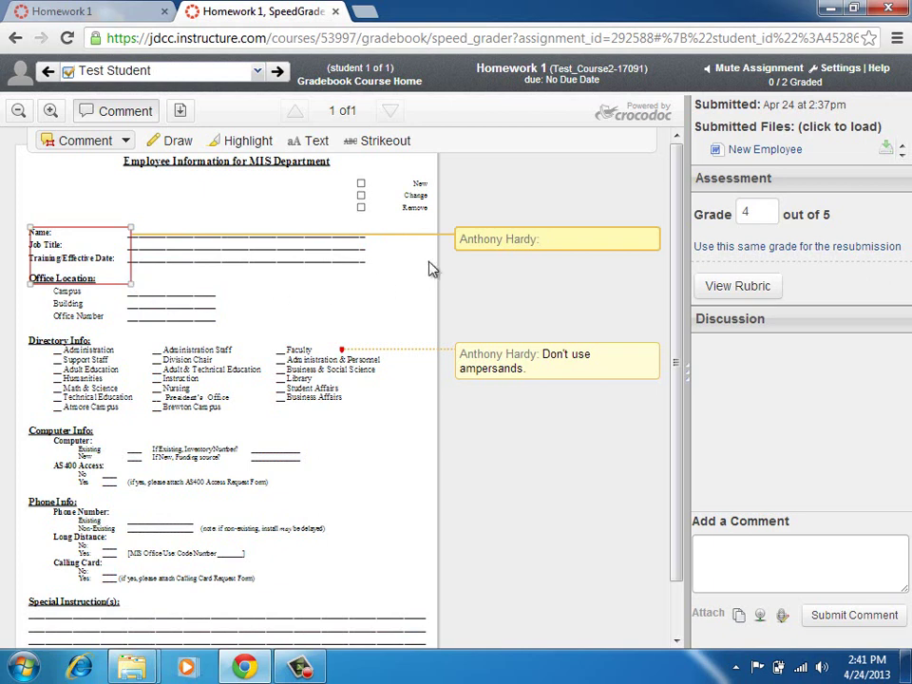
{"action": "type", "text": "Use all caps"}
Step: Add a text comment reading "Check Spelling" on the "Directory Info:" heading
{"action": "left_click", "coordinate": [124, 141]}
{"action": "left_click", "coordinate": [120, 219]}
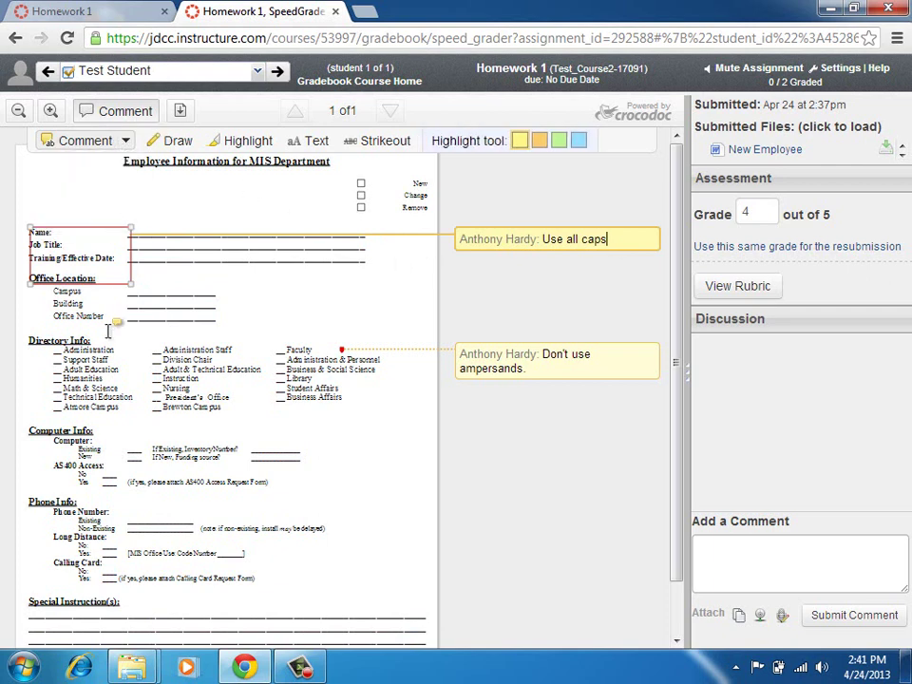
{"action": "left_click_drag", "start_coordinate": [27, 339], "coordinate": [91, 342]}
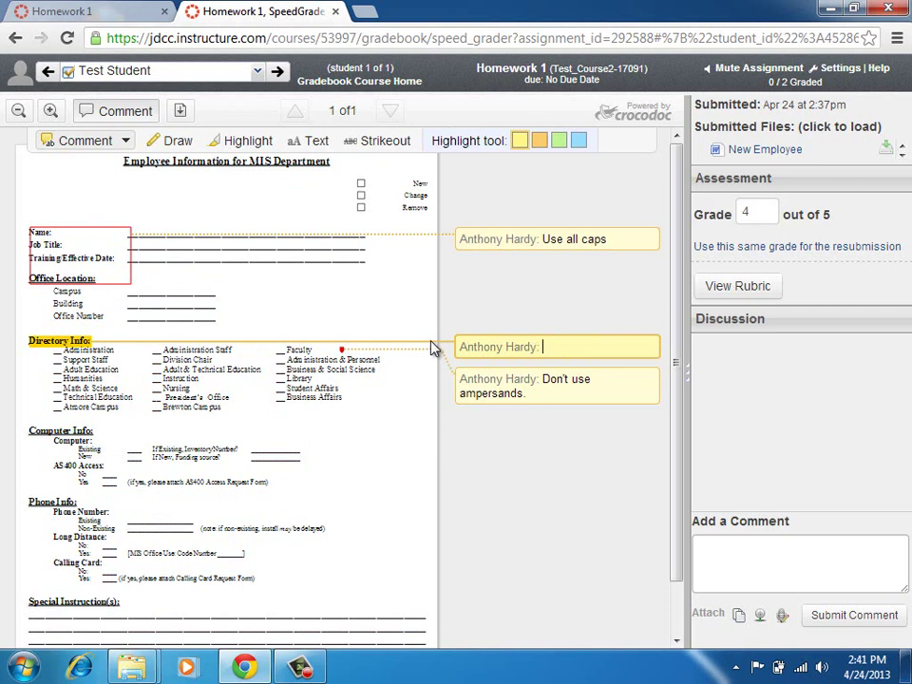
{"action": "type", "text": "Check Spelling"}
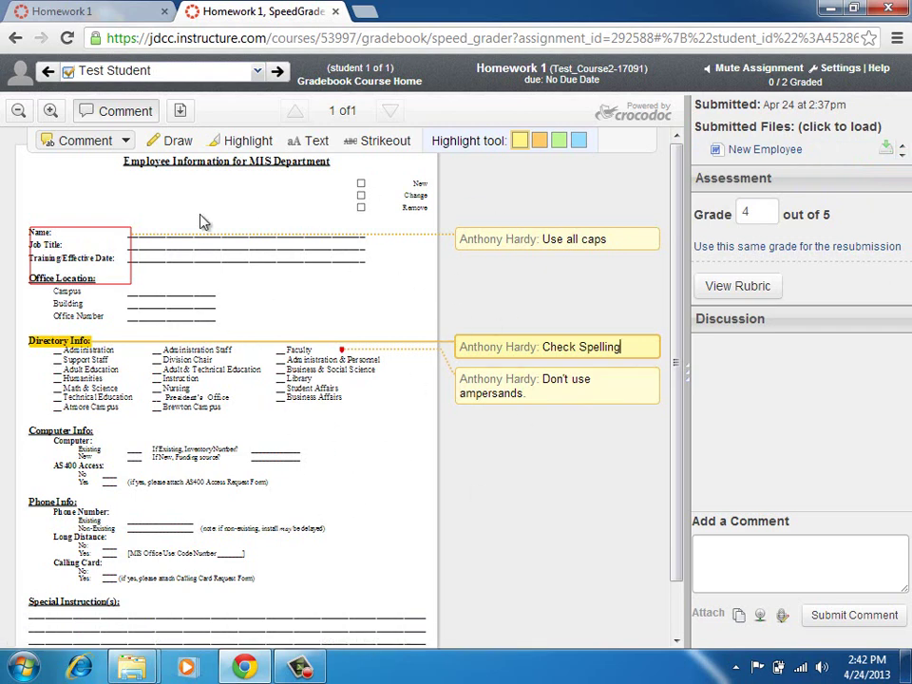
Step: Draw a red freehand scribble from above the Name lines down to the Brewton Campus entry in the submission
{"action": "left_click", "coordinate": [175, 142]}
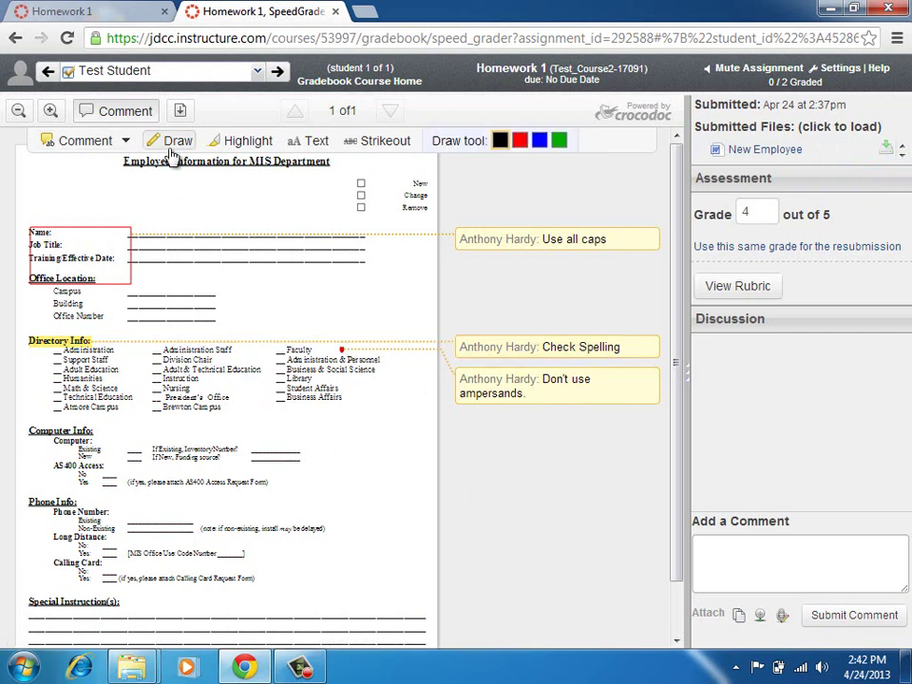
{"action": "left_click", "coordinate": [520, 140]}
{"action": "mouse_move", "coordinate": [253, 200]}
{"action": "left_mouse_down"}
{"action": "mouse_move", "coordinate": [249, 227]}
{"action": "mouse_move", "coordinate": [160, 318]}
{"action": "mouse_move", "coordinate": [217, 404]}
{"action": "left_mouse_up"}
Step: Highlight the submission's text in yellow, covering the blank lines, directory entries, Computer Info and Phone Info sections
{"action": "left_click", "coordinate": [244, 141]}
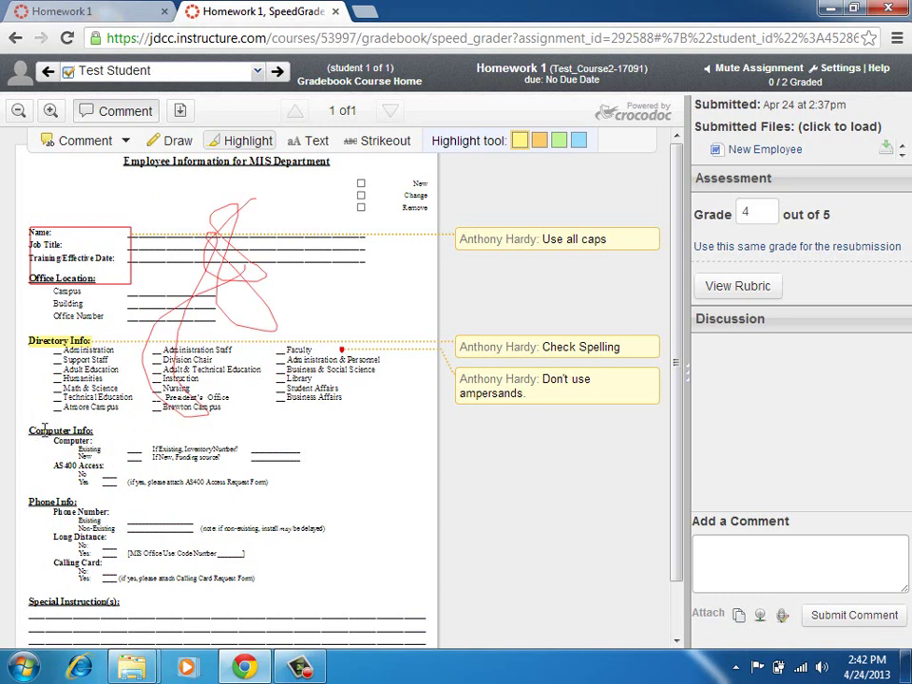
{"action": "left_click_drag", "start_coordinate": [43, 429], "coordinate": [207, 458]}
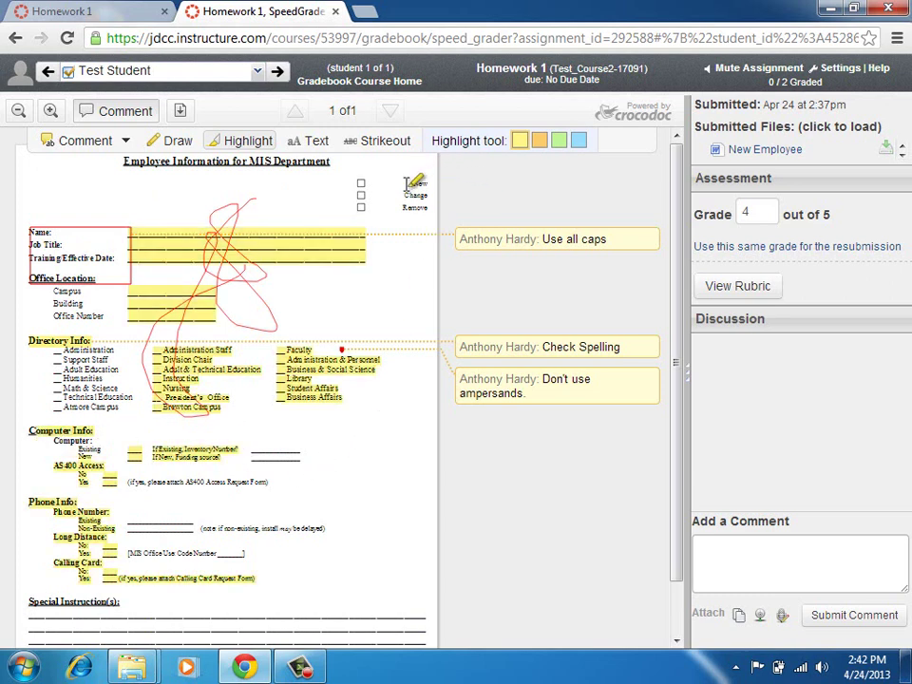
{"action": "mouse_move", "coordinate": [467, 380]}
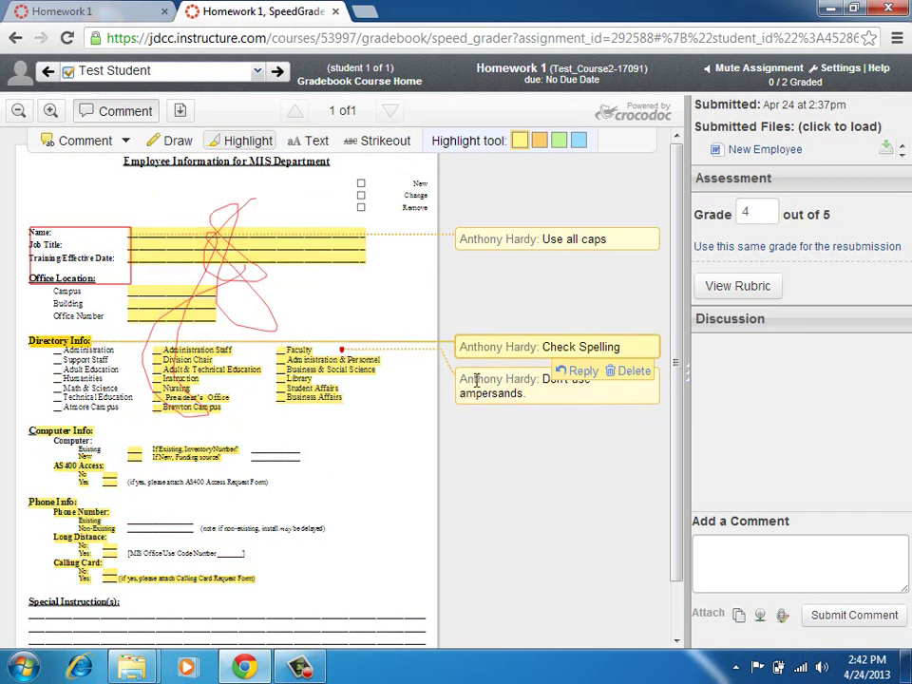
Step: Add a text annotation reading "This is the text" in the blank area beside the Computer Info section
{"action": "left_click", "coordinate": [302, 140]}
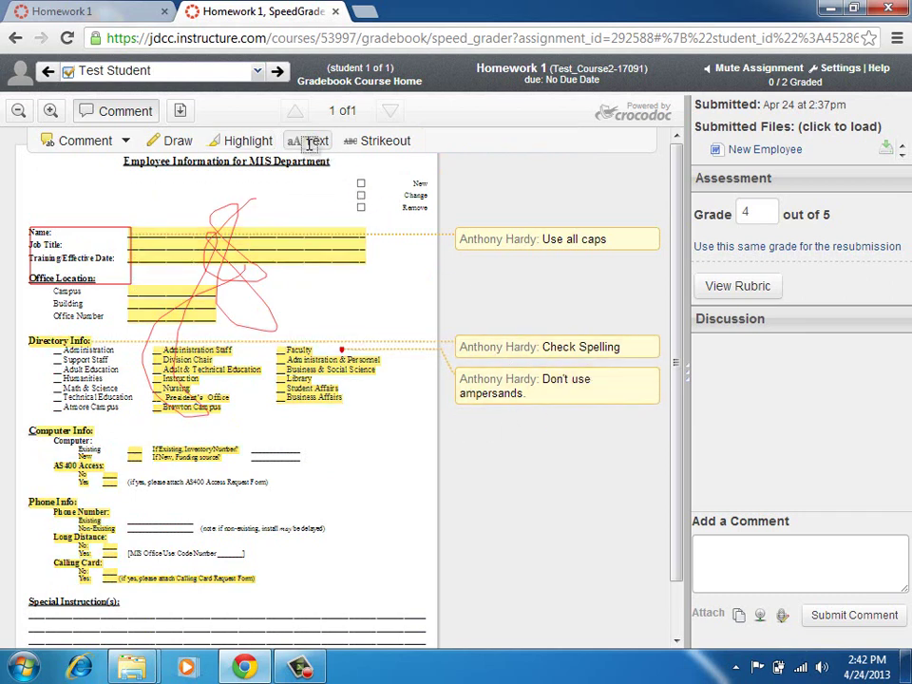
{"action": "left_click", "coordinate": [329, 460]}
{"action": "type", "text": "This is the"}
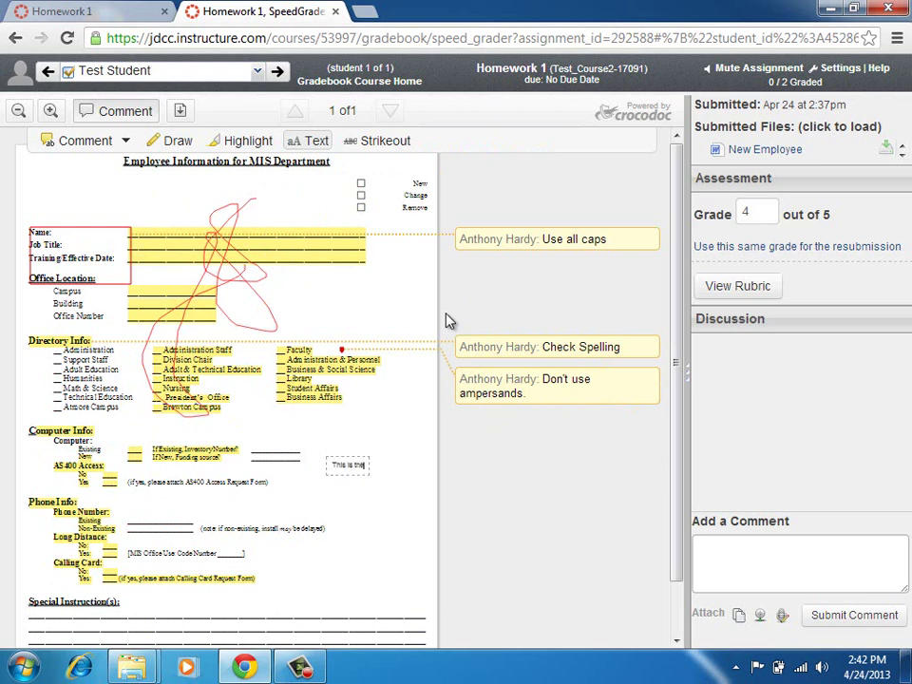
{"action": "type", "text": " tex tool"}
{"action": "key", "text": "BackSpace"}
{"action": "key", "text": "BackSpace"}
{"action": "key", "text": "BackSpace"}
{"action": "key", "text": "BackSpace"}
{"action": "key", "text": "BackSpace"}
{"action": "key", "text": "BackSpace"}
{"action": "type", "text": "xt"}
{"action": "left_click", "coordinate": [450, 322]}
Step: Strike out "non-existing" in the Phone Info note and add the replacement text "Leave this out" above it
{"action": "left_click", "coordinate": [389, 142]}
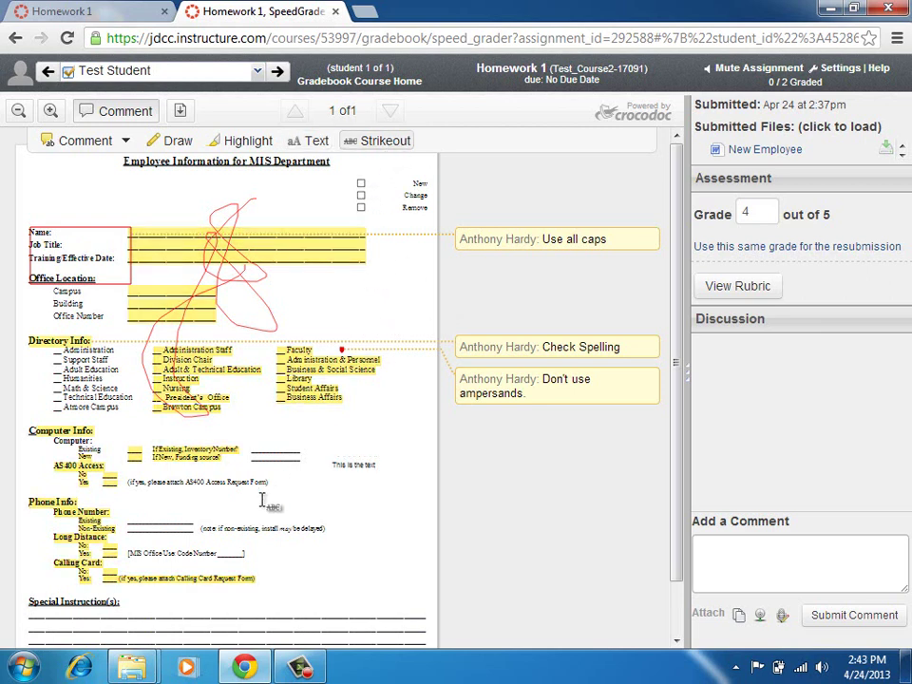
{"action": "left_click_drag", "start_coordinate": [224, 529], "coordinate": [260, 529]}
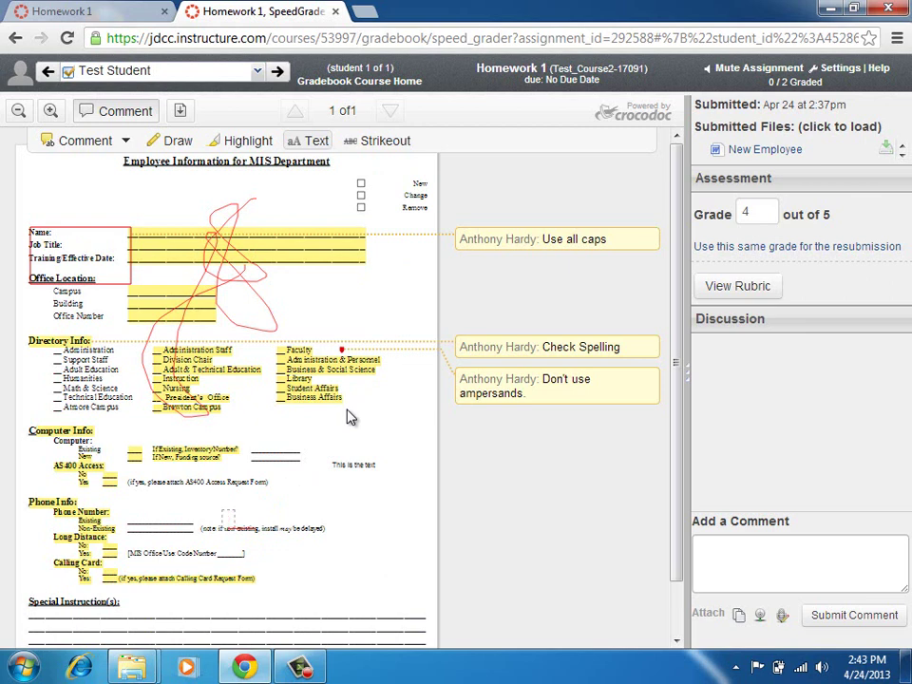
{"action": "scroll", "coordinate": [348, 413], "scroll_direction": "down", "scroll_amount": 1}
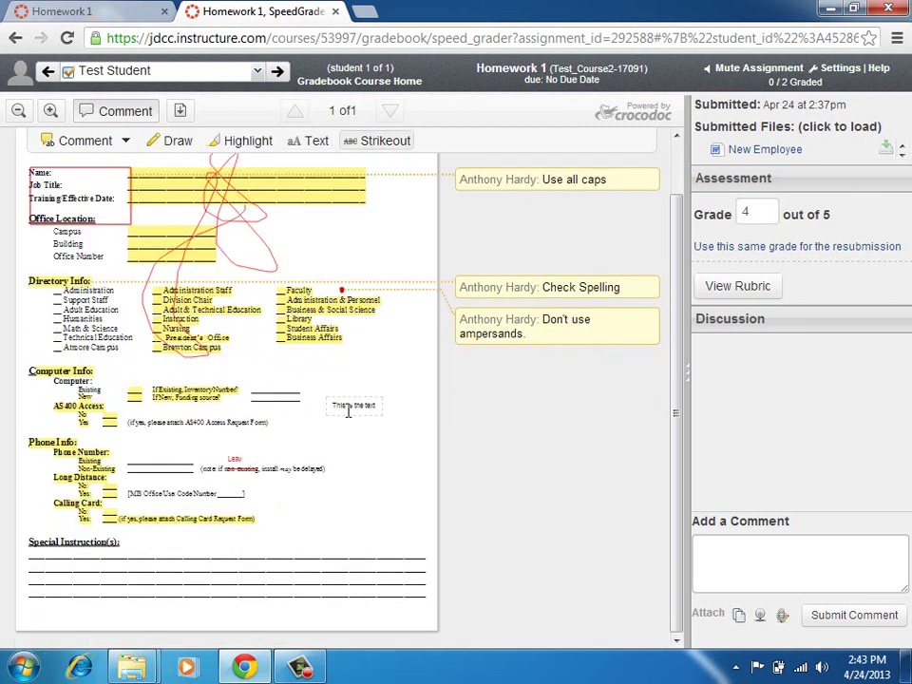
{"action": "left_click", "coordinate": [235, 460]}
{"action": "type", "text": "e this out"}
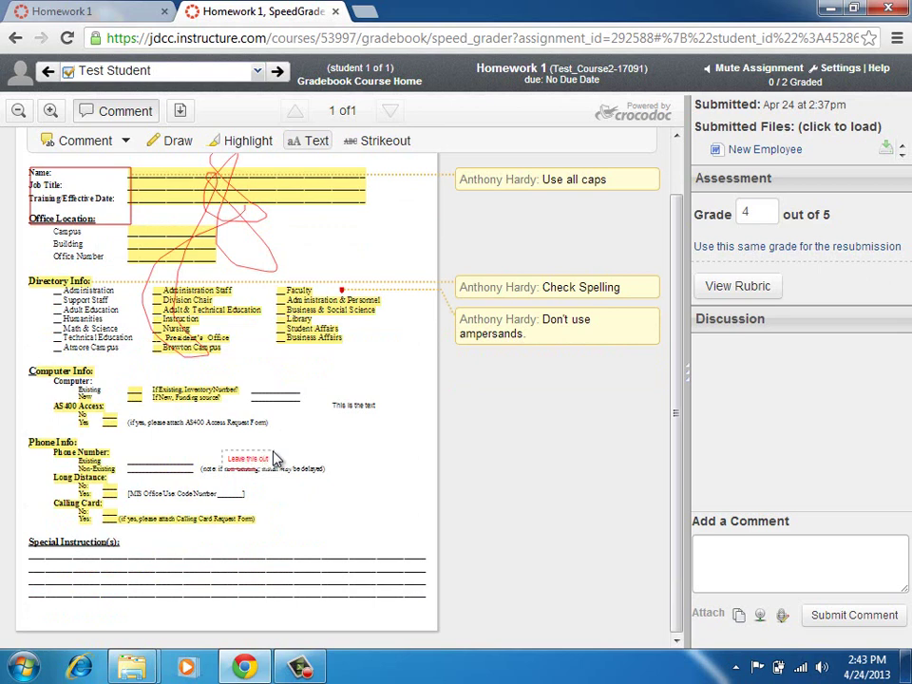
Step: Examine the annotated submission at a larger zoom and view its download options
{"action": "left_click", "coordinate": [50, 112]}
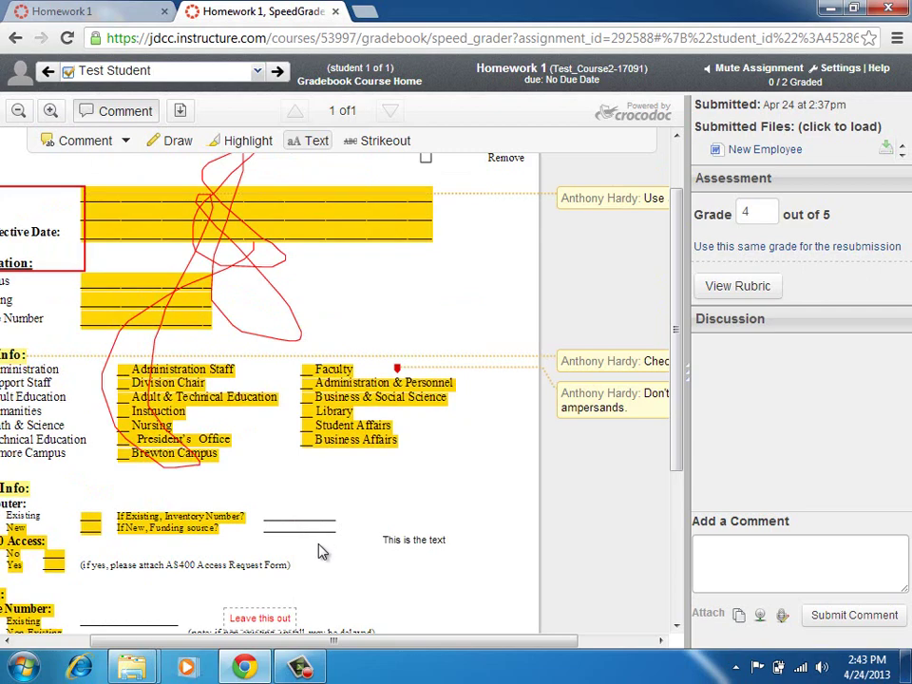
{"action": "scroll", "coordinate": [239, 407], "scroll_direction": "down", "scroll_amount": 1}
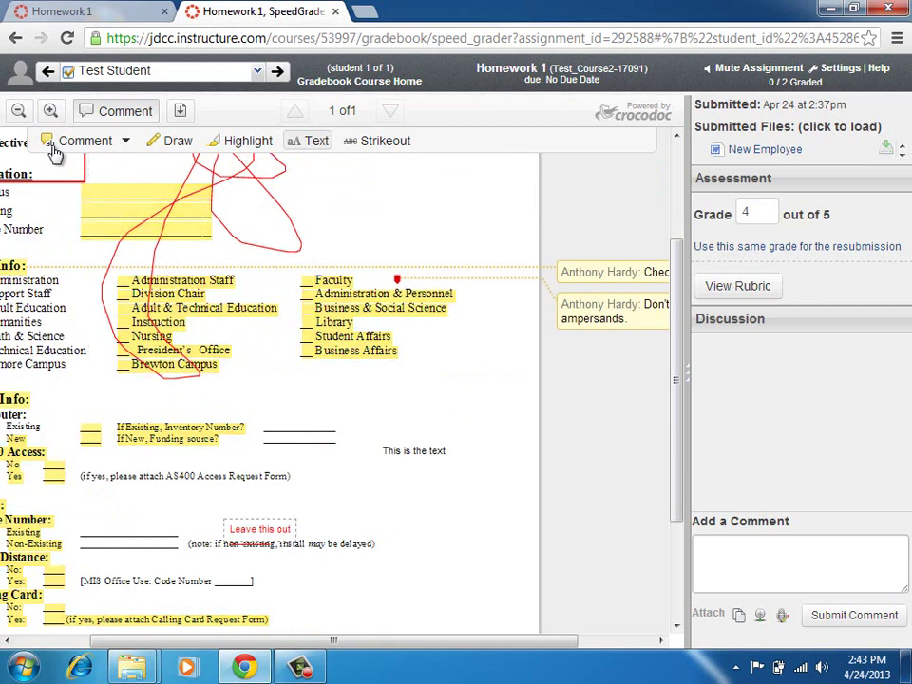
{"action": "left_click", "coordinate": [50, 111]}
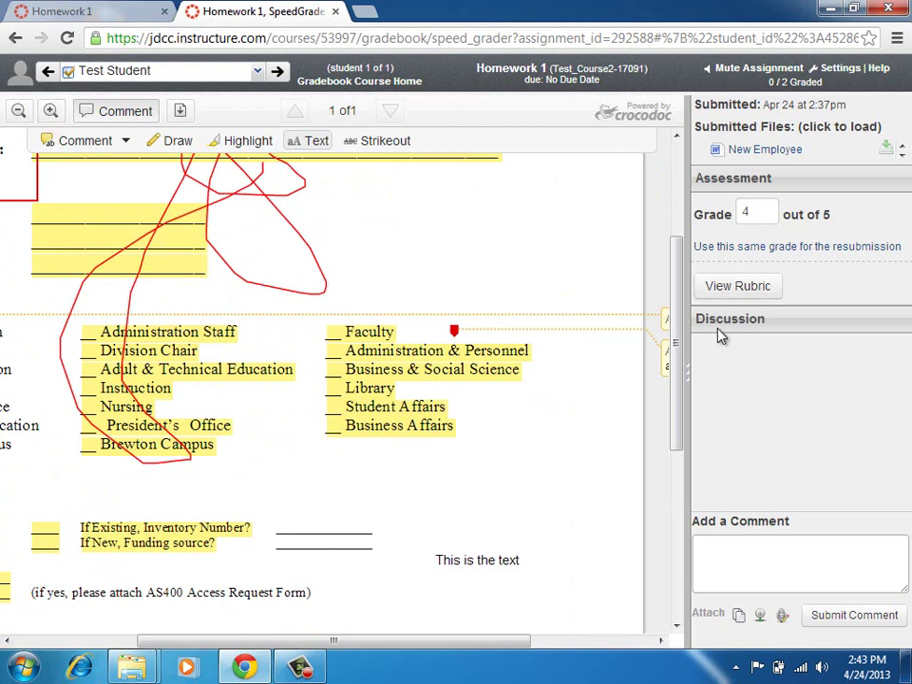
{"action": "scroll", "coordinate": [494, 537], "scroll_direction": "down", "scroll_amount": 2}
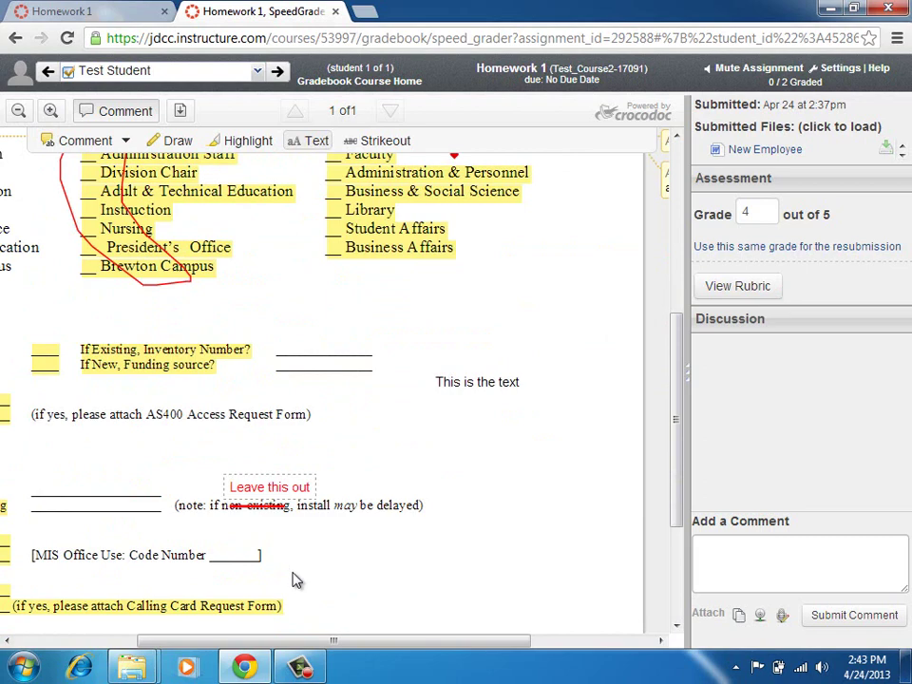
{"action": "scroll", "coordinate": [301, 561], "scroll_direction": "up", "scroll_amount": 4}
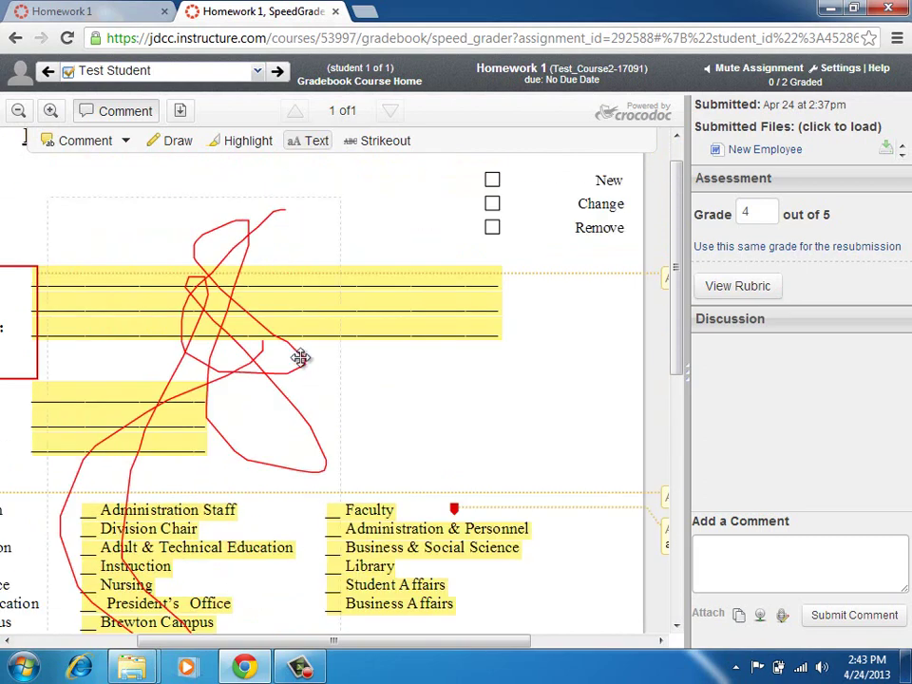
{"action": "left_click", "coordinate": [180, 111]}
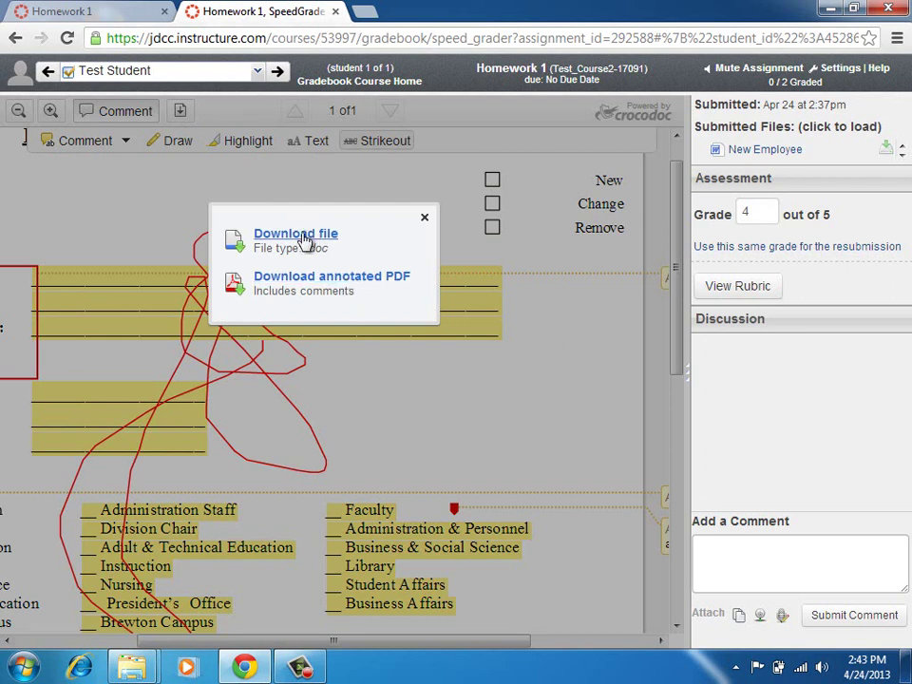
{"action": "left_click", "coordinate": [423, 217]}
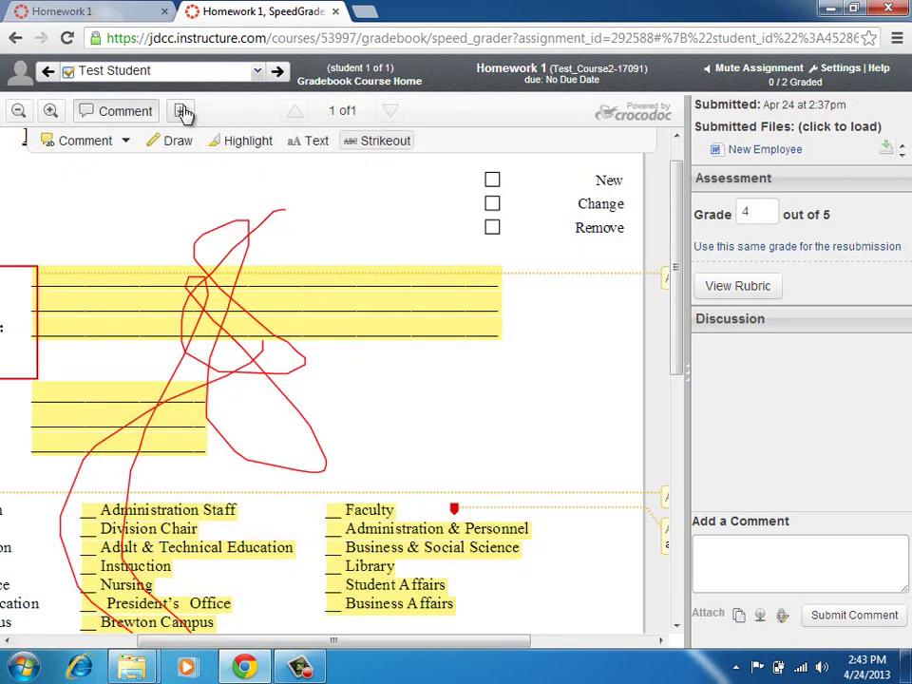
Step: Save a Homework Rubric assessment with Full Marks for Turned in on time and Was Complete, and No Marks for Was Correct
{"action": "left_click", "coordinate": [741, 289]}
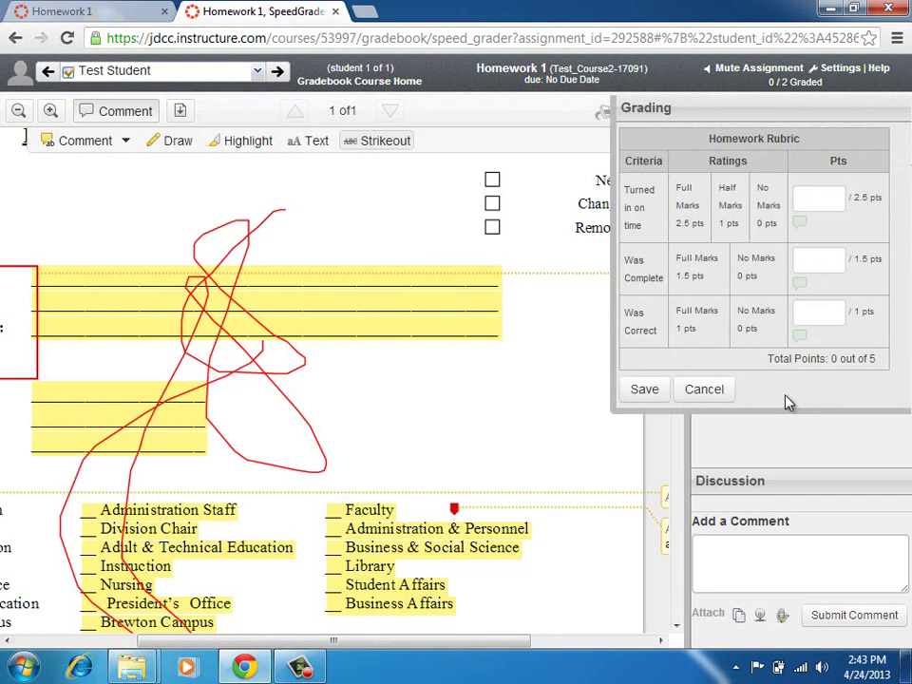
{"action": "left_click", "coordinate": [698, 218]}
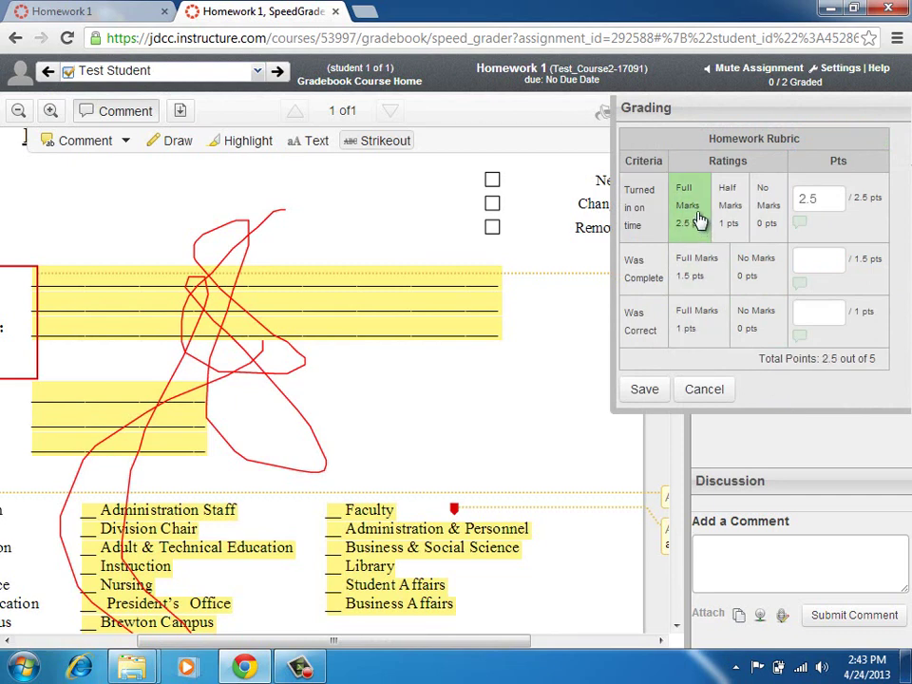
{"action": "left_click", "coordinate": [696, 269]}
{"action": "left_click", "coordinate": [757, 332]}
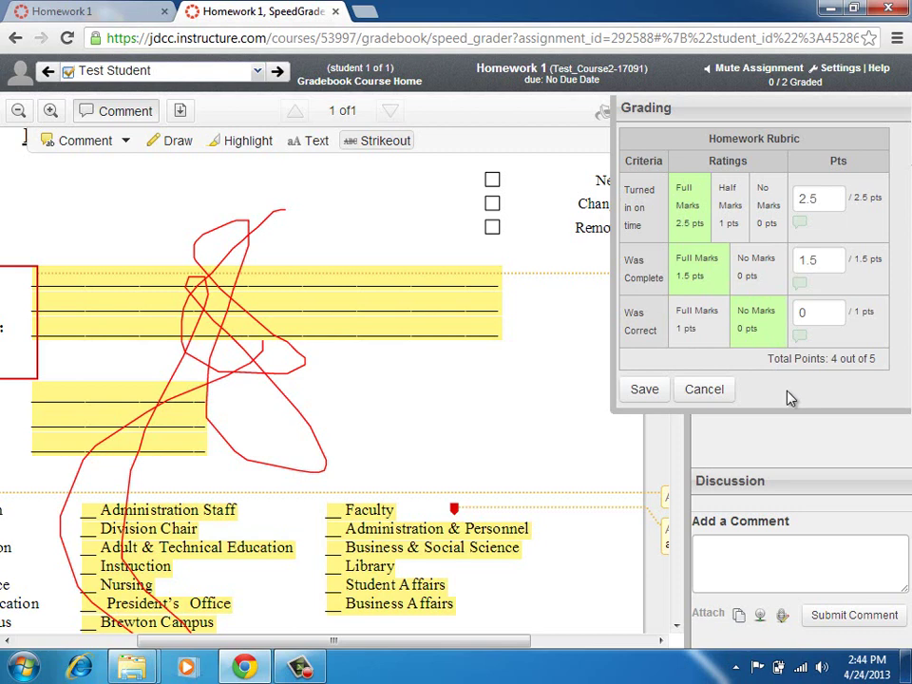
{"action": "left_click", "coordinate": [646, 390]}
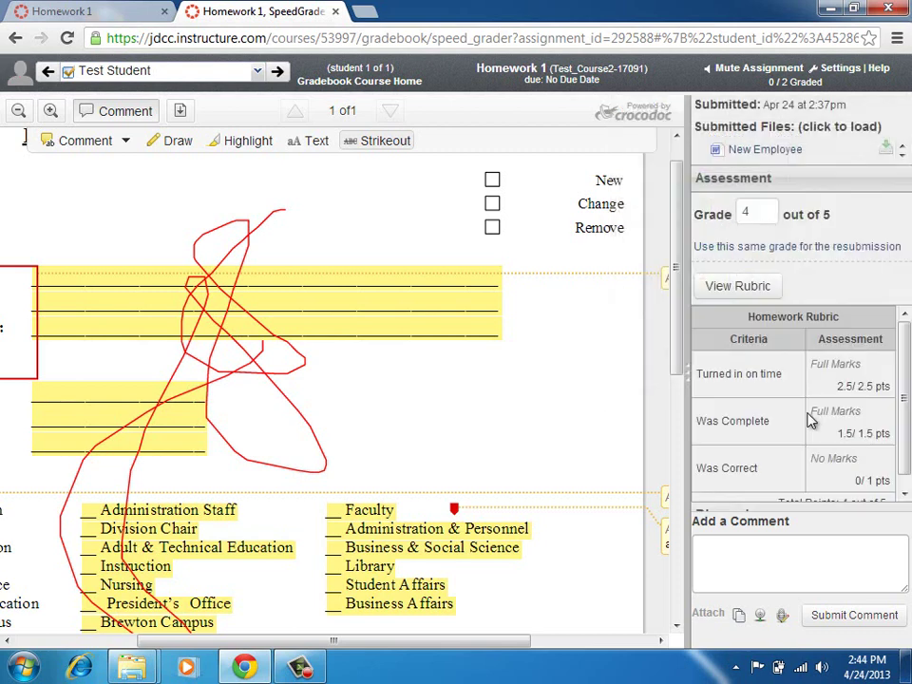
{"action": "scroll", "coordinate": [902, 370], "scroll_direction": "down", "scroll_amount": 2}
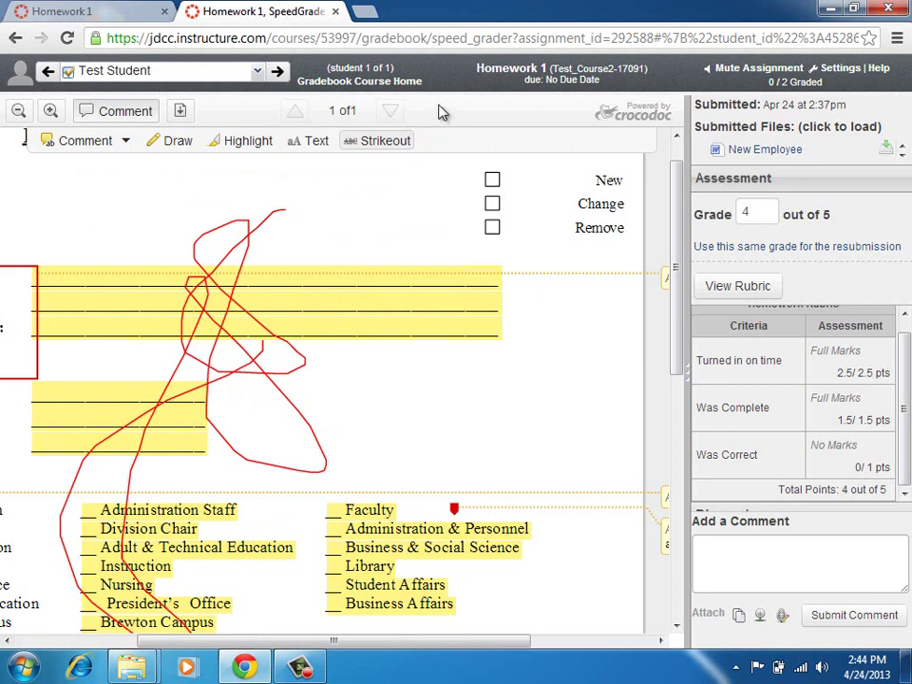
Step: Close SpeedGrader and return to the Homework 1 assignment page
{"action": "left_click", "coordinate": [86, 15]}
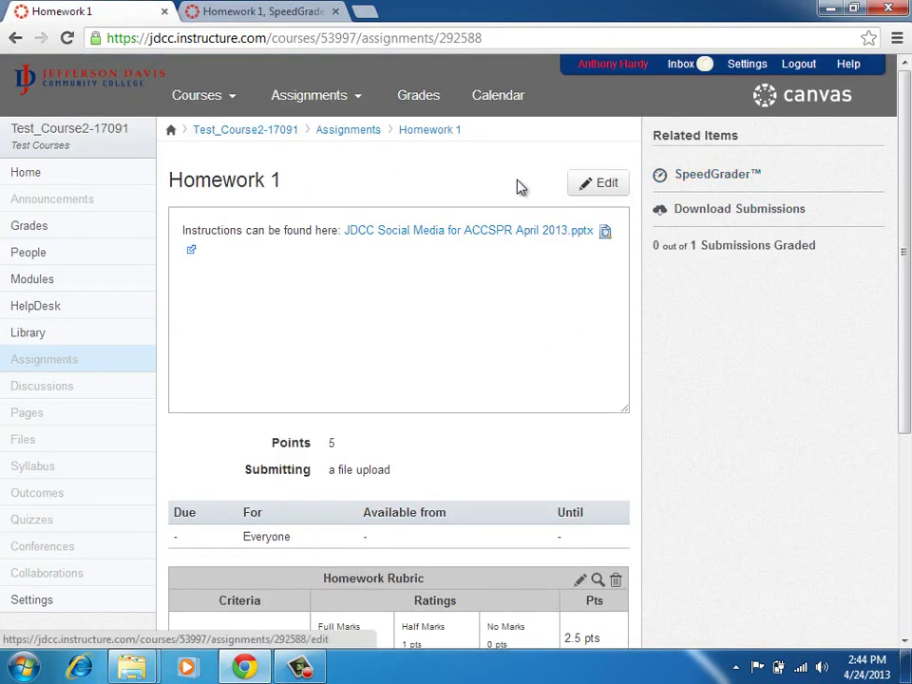
{"action": "left_click", "coordinate": [252, 15]}
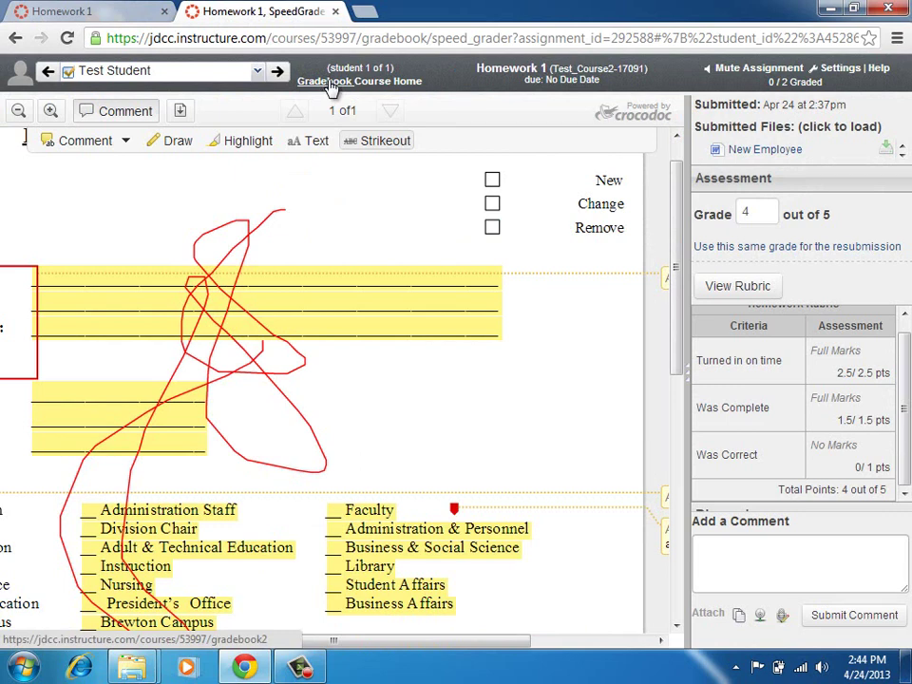
{"action": "left_click", "coordinate": [334, 11]}
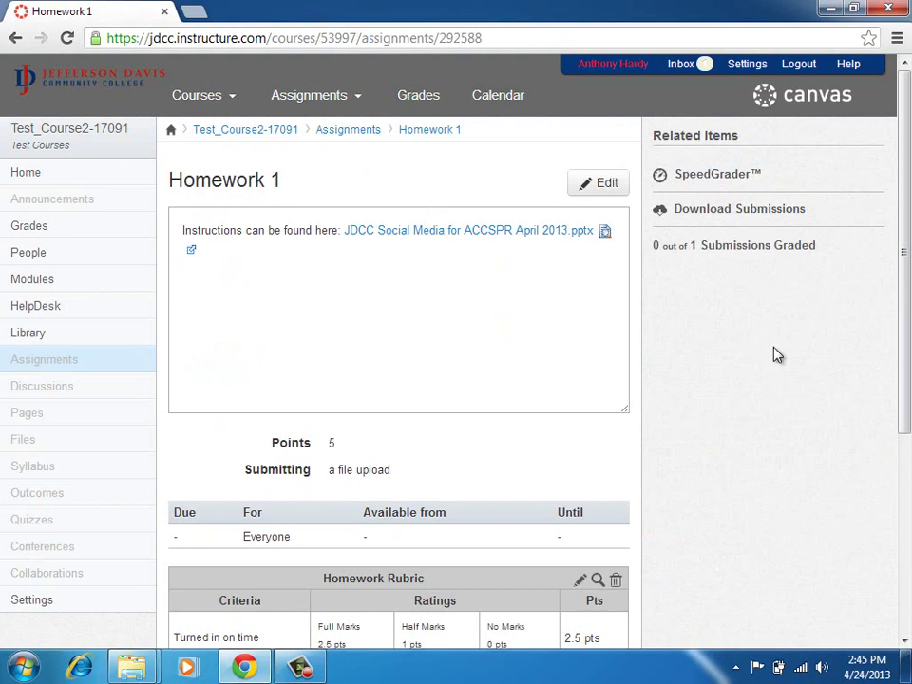
Step: Enter the course's student view and examine the Homework 1 rubric assessment in the test student's grades
{"action": "left_click", "coordinate": [42, 601]}
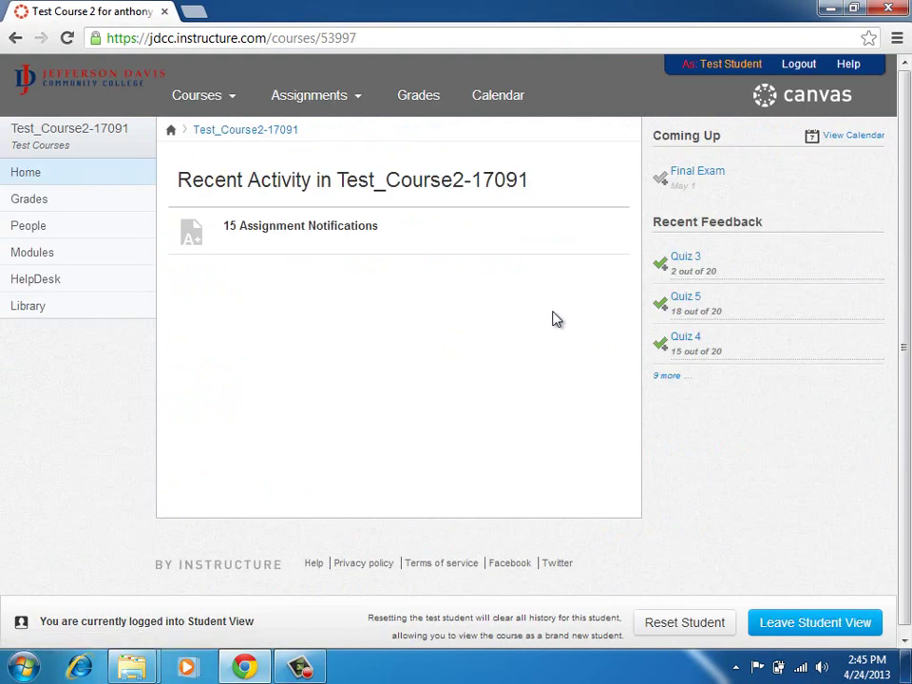
{"action": "left_click", "coordinate": [111, 206]}
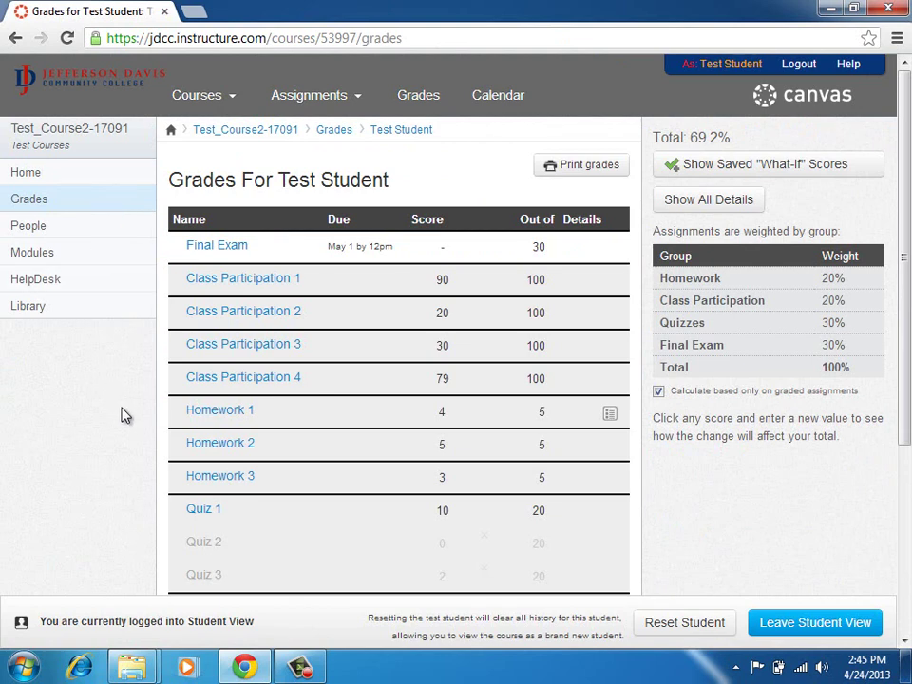
{"action": "left_click", "coordinate": [610, 419]}
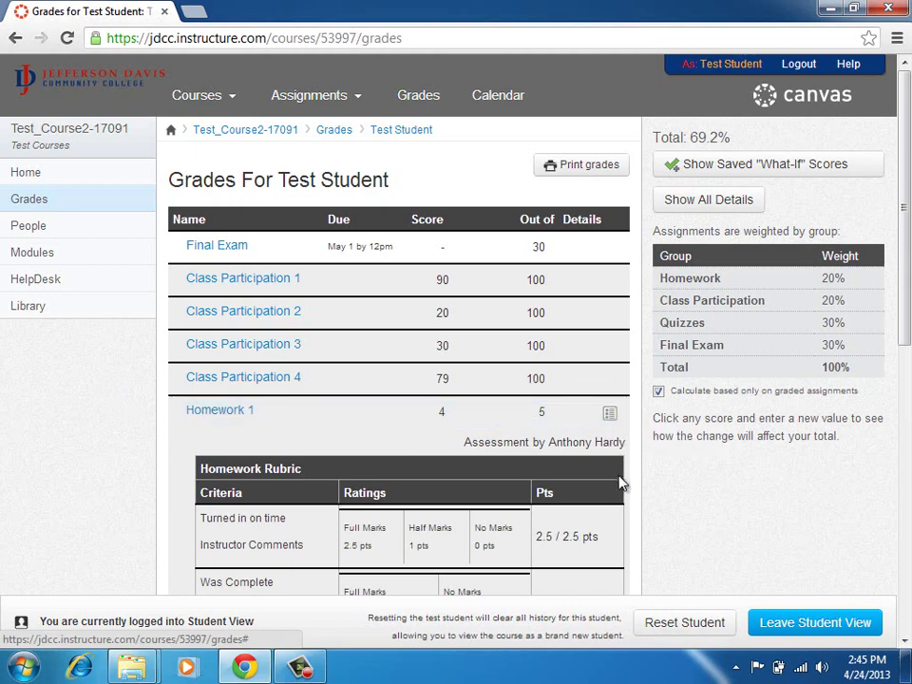
{"action": "scroll", "coordinate": [617, 485], "scroll_direction": "down", "scroll_amount": 1}
{"action": "scroll", "coordinate": [620, 484], "scroll_direction": "down", "scroll_amount": 1}
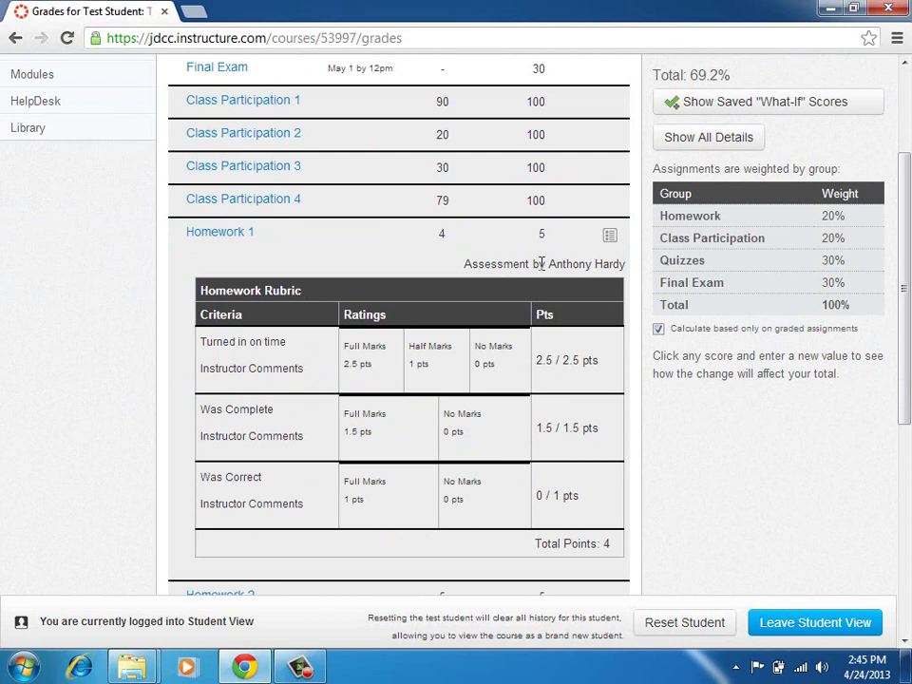
Step: Open the Homework 1 submission details, preview New Employee Information.doc and view its download options
{"action": "left_click", "coordinate": [235, 235]}
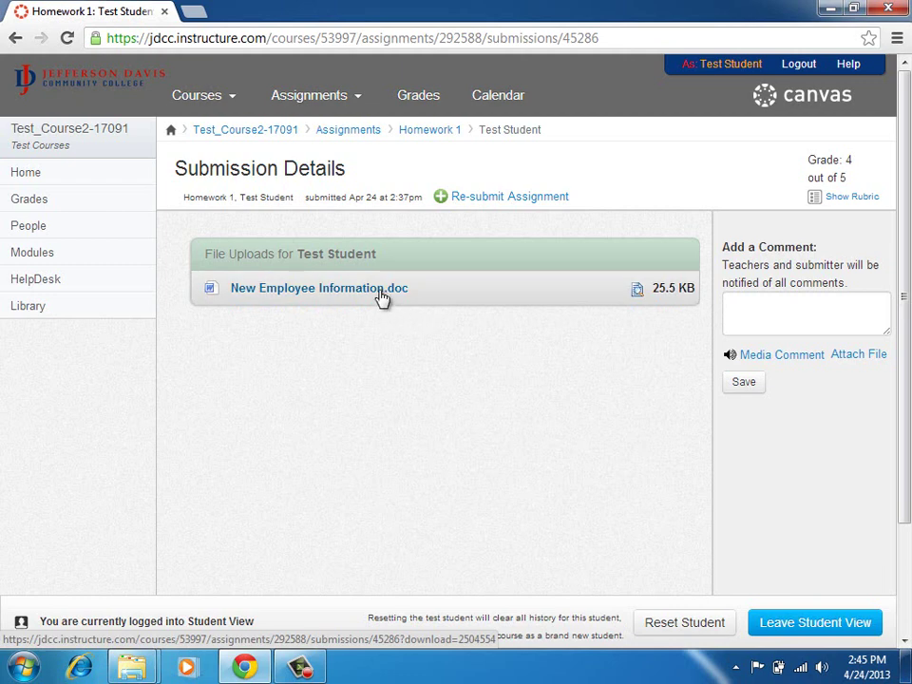
{"action": "left_click", "coordinate": [637, 289]}
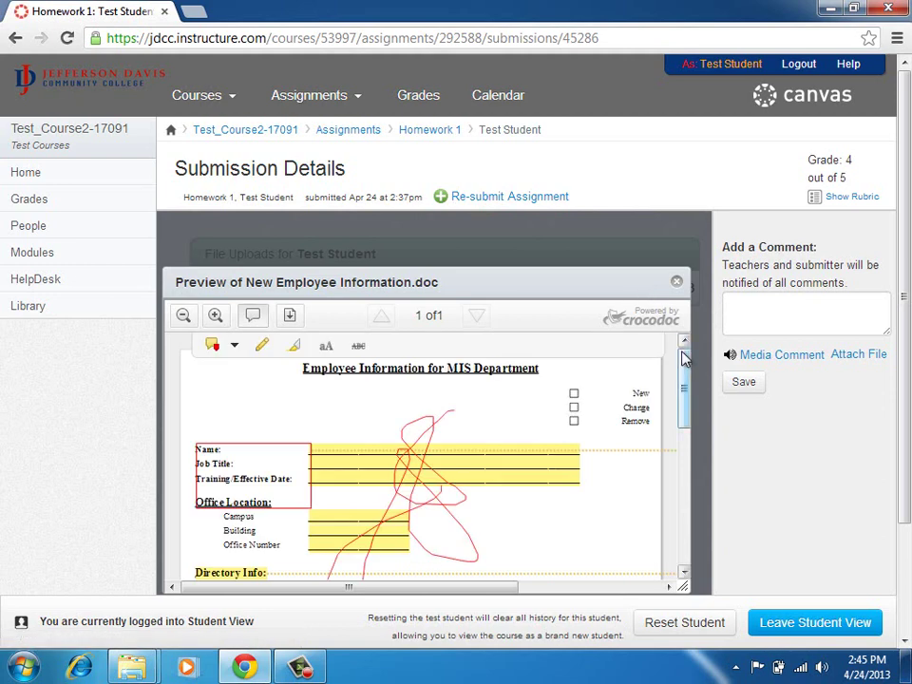
{"action": "left_click_drag", "start_coordinate": [683, 356], "coordinate": [683, 368]}
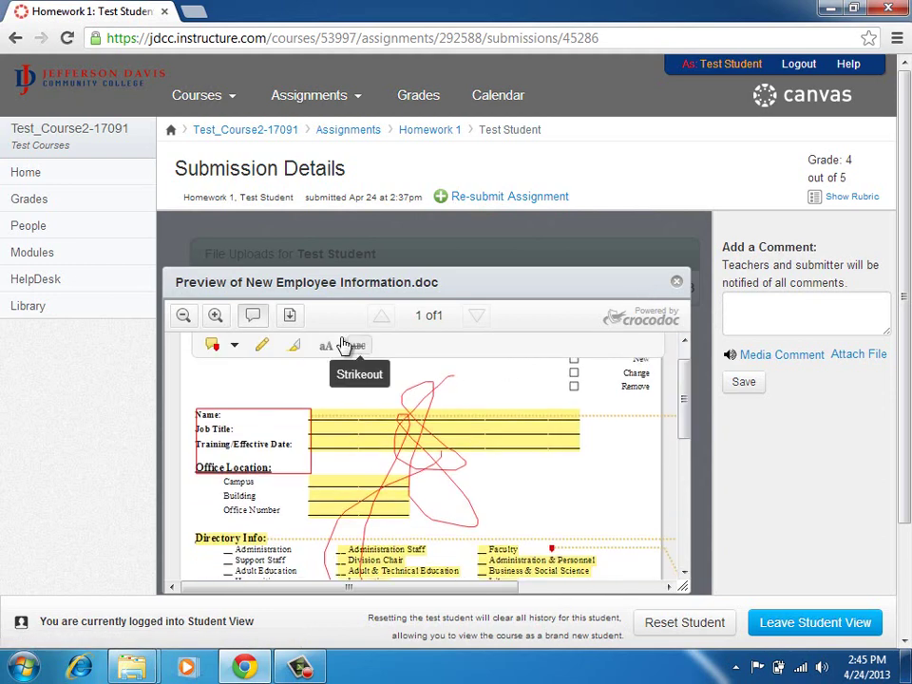
{"action": "left_click", "coordinate": [290, 317]}
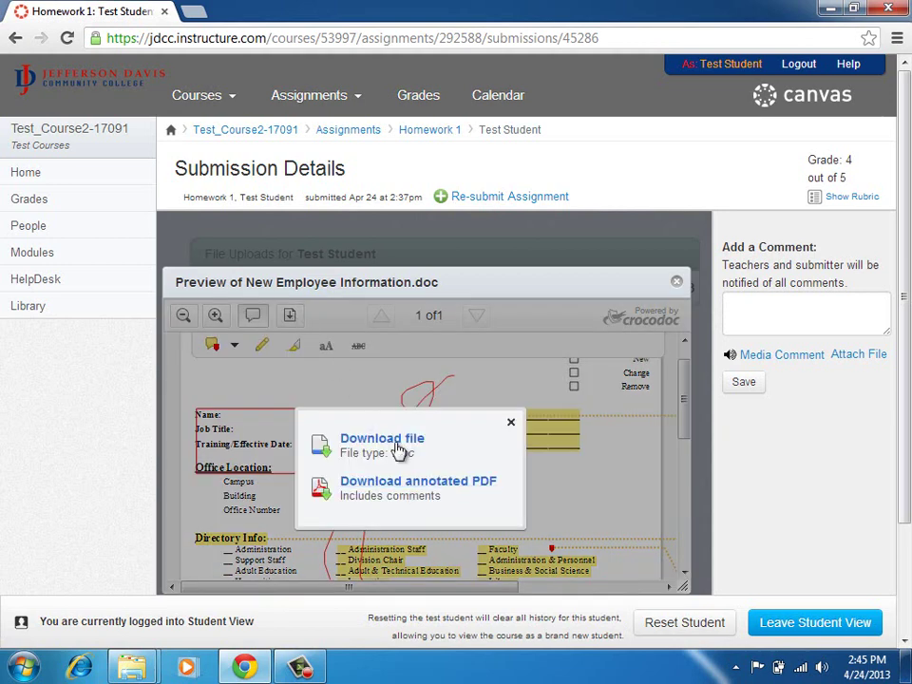
{"action": "left_click", "coordinate": [510, 421]}
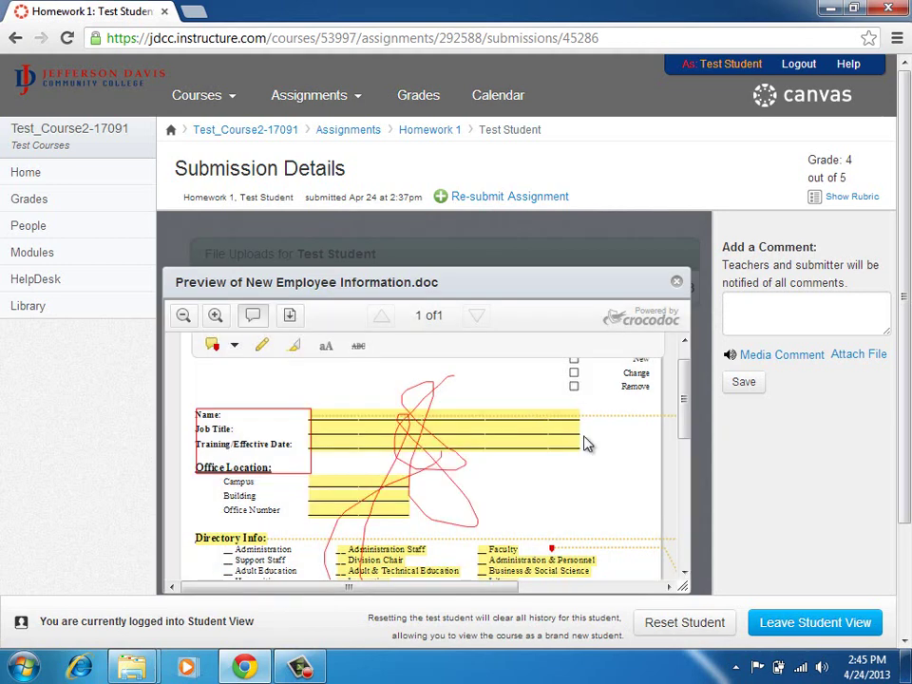
Step: Examine the instructor's annotations and margin comments in the document preview
{"action": "mouse_move", "coordinate": [681, 395]}
{"action": "left_mouse_down"}
{"action": "mouse_move", "coordinate": [684, 412]}
{"action": "mouse_move", "coordinate": [684, 401]}
{"action": "left_mouse_up"}
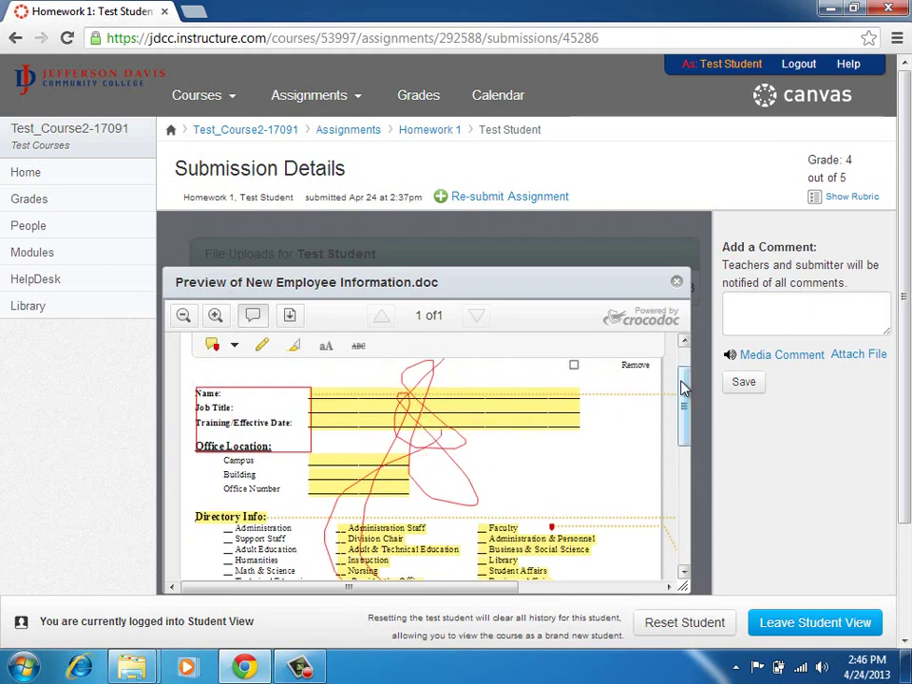
{"action": "left_click_drag", "start_coordinate": [684, 381], "coordinate": [684, 389]}
{"action": "left_click_drag", "start_coordinate": [493, 593], "coordinate": [607, 592]}
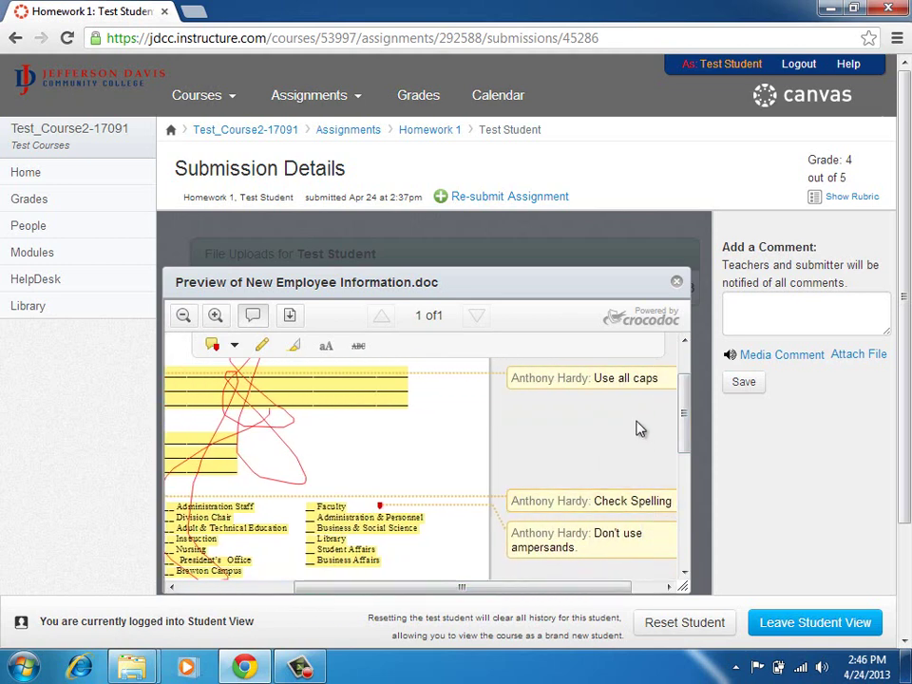
Step: Review the annotated preview of New Employee Information.doc and the Homework Rubric assessment for the submission
{"action": "left_click_drag", "start_coordinate": [687, 424], "coordinate": [688, 440]}
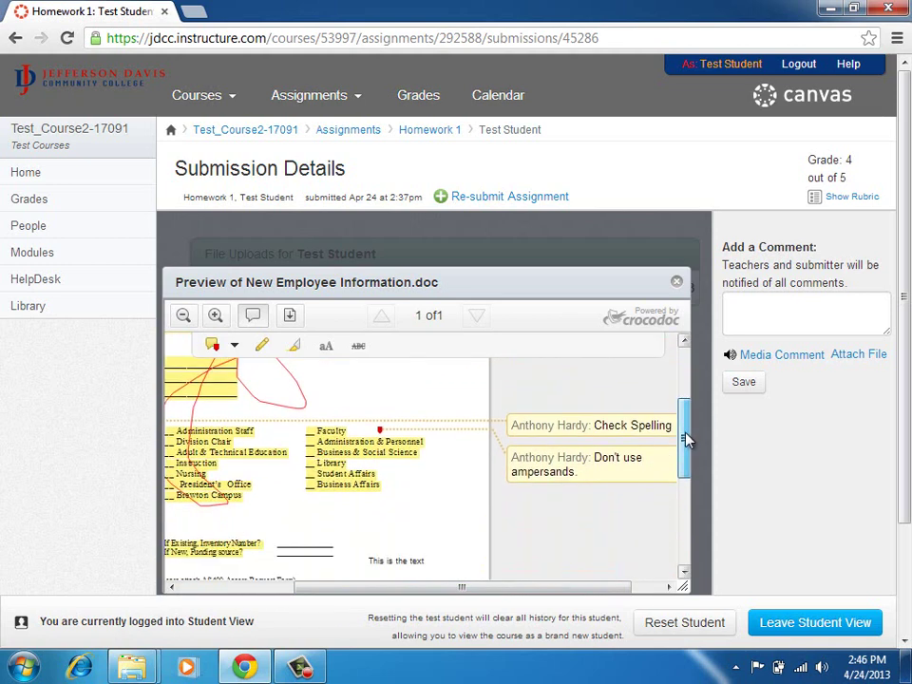
{"action": "left_click", "coordinate": [677, 282]}
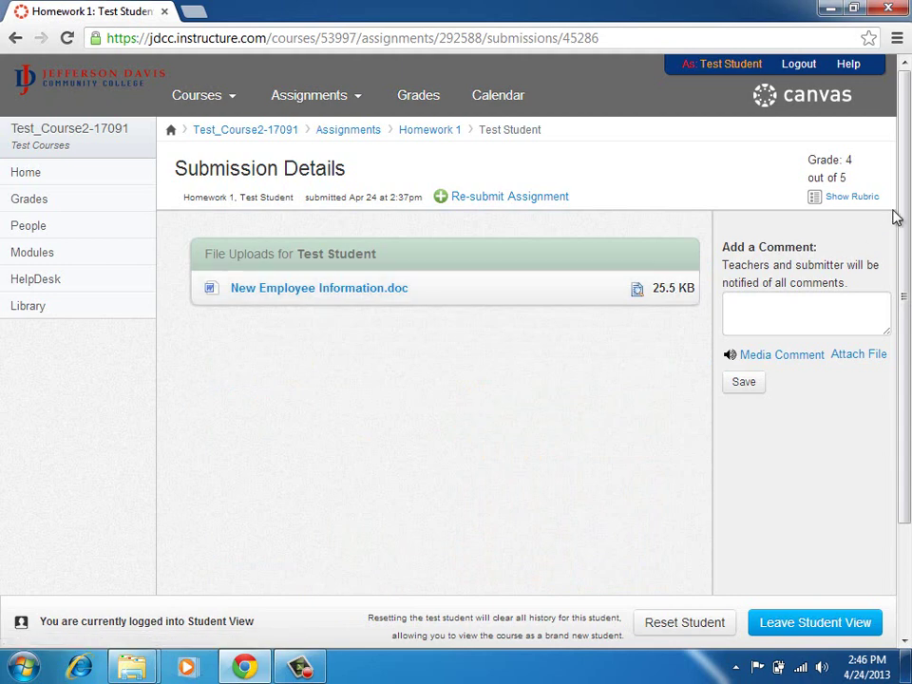
{"action": "left_click", "coordinate": [852, 198]}
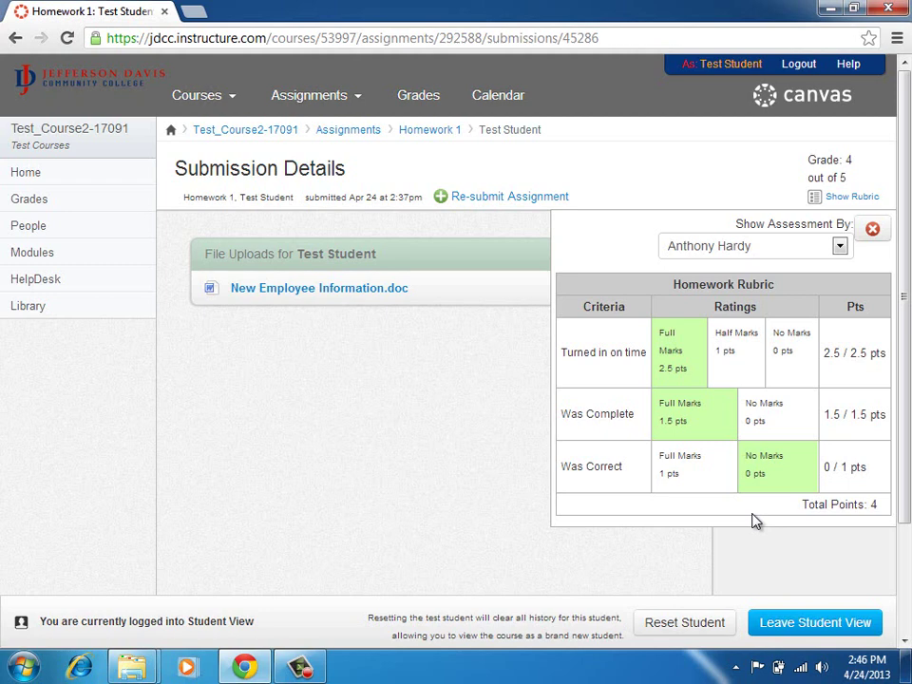
{"action": "left_click", "coordinate": [870, 230]}
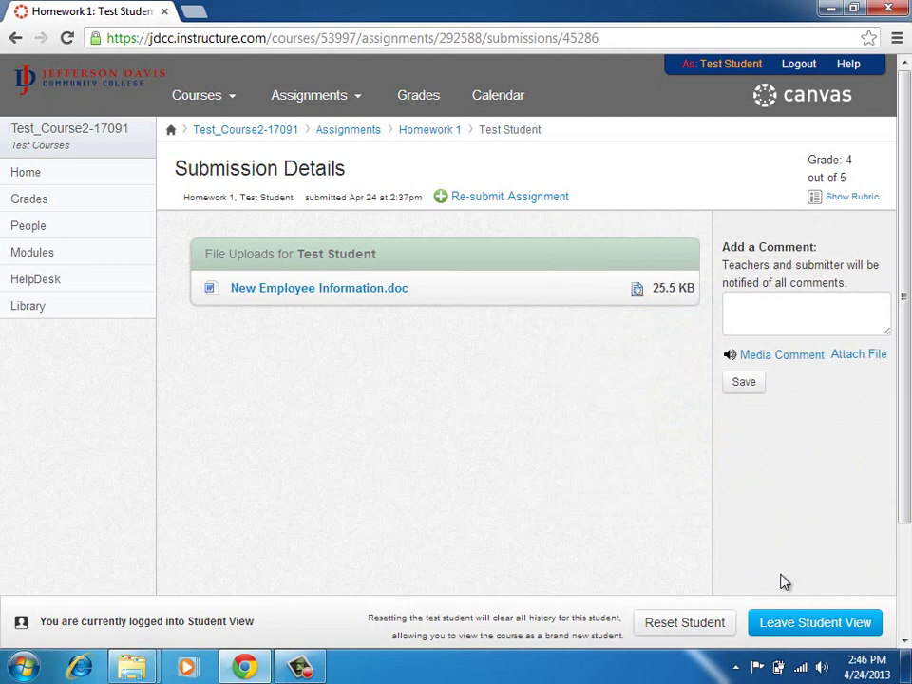
Step: Add and save the comment "Thanks for the great grade!" on the Homework 1 submission
{"action": "left_click", "coordinate": [784, 309]}
{"action": "type", "text": "T"}
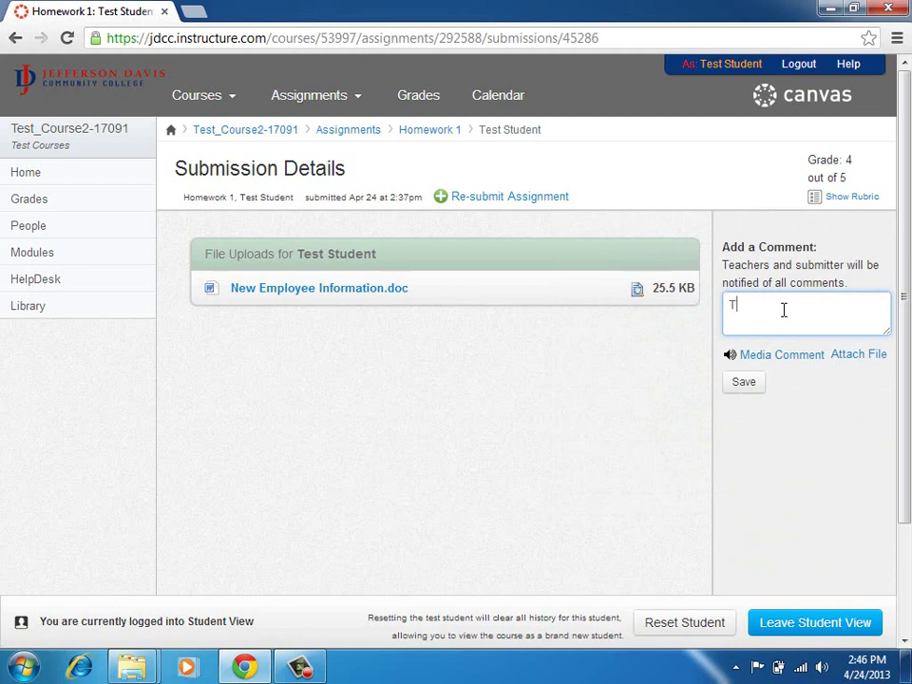
{"action": "type", "text": "hanks for the great gd"}
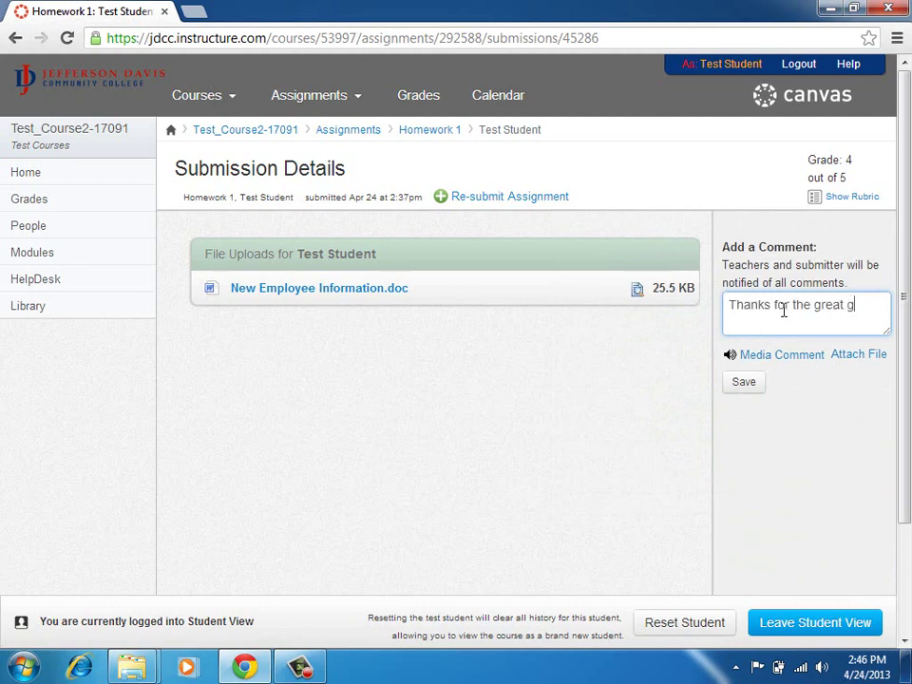
{"action": "key", "text": "BackSpace"}
{"action": "type", "text": "ea"}
{"action": "key", "text": "BackSpace"}
{"action": "key", "text": "BackSpace"}
{"action": "type", "text": "rade!"}
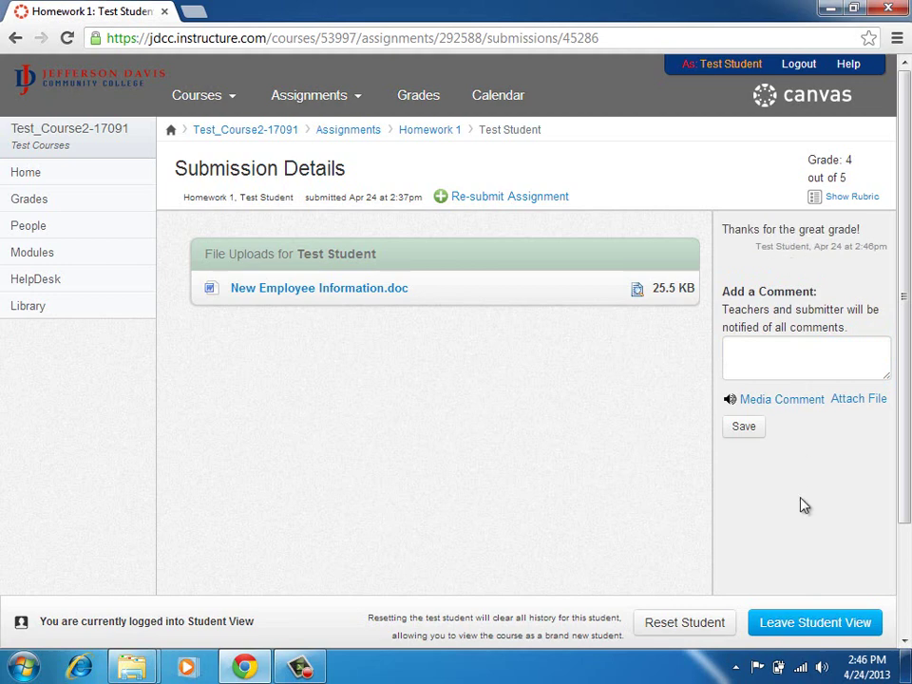
Step: Leave Student View and change the type of the Quiz 1 assignment to Quiz in the course's assignment list
{"action": "left_click", "coordinate": [815, 622]}
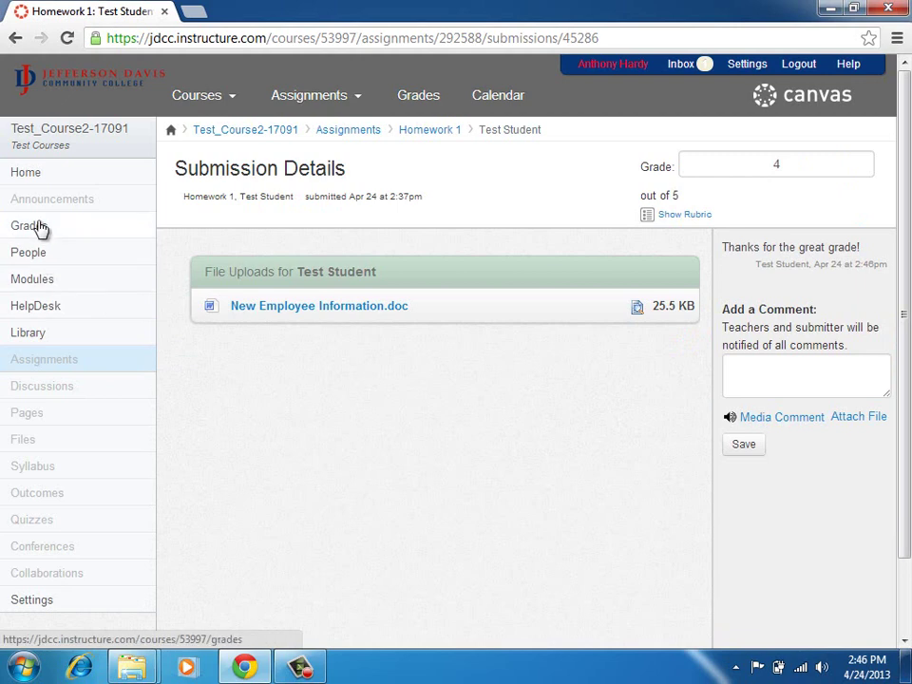
{"action": "left_click", "coordinate": [39, 362]}
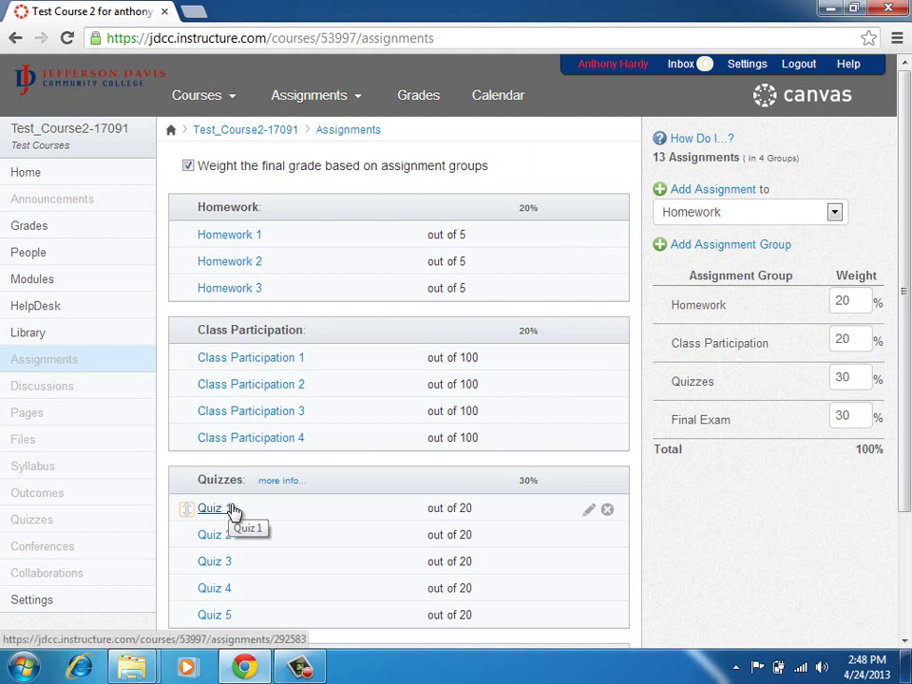
{"action": "left_click", "coordinate": [589, 511]}
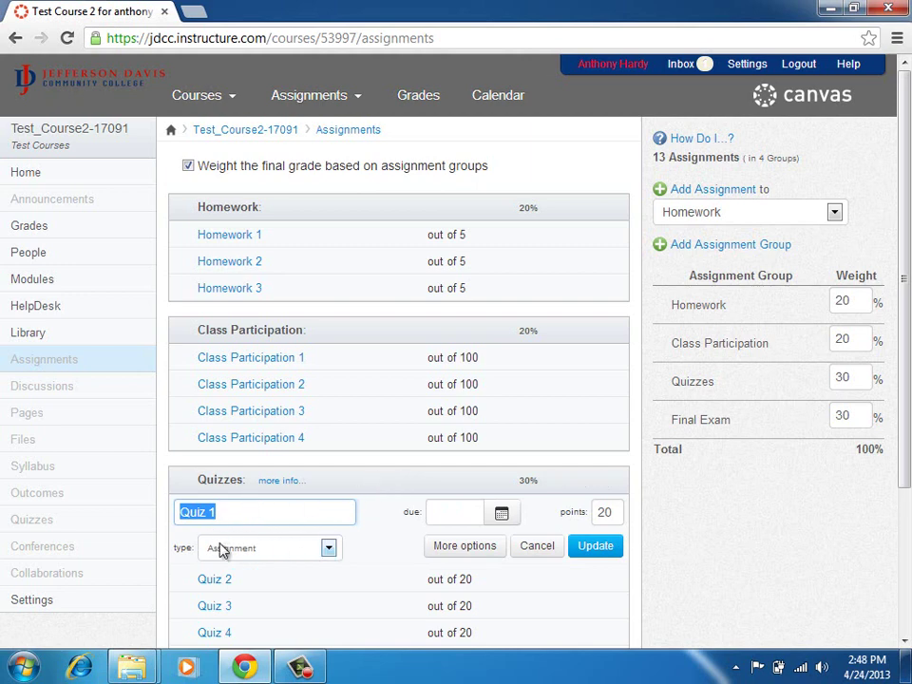
{"action": "mouse_move", "coordinate": [590, 443]}
{"action": "left_click", "coordinate": [328, 548]}
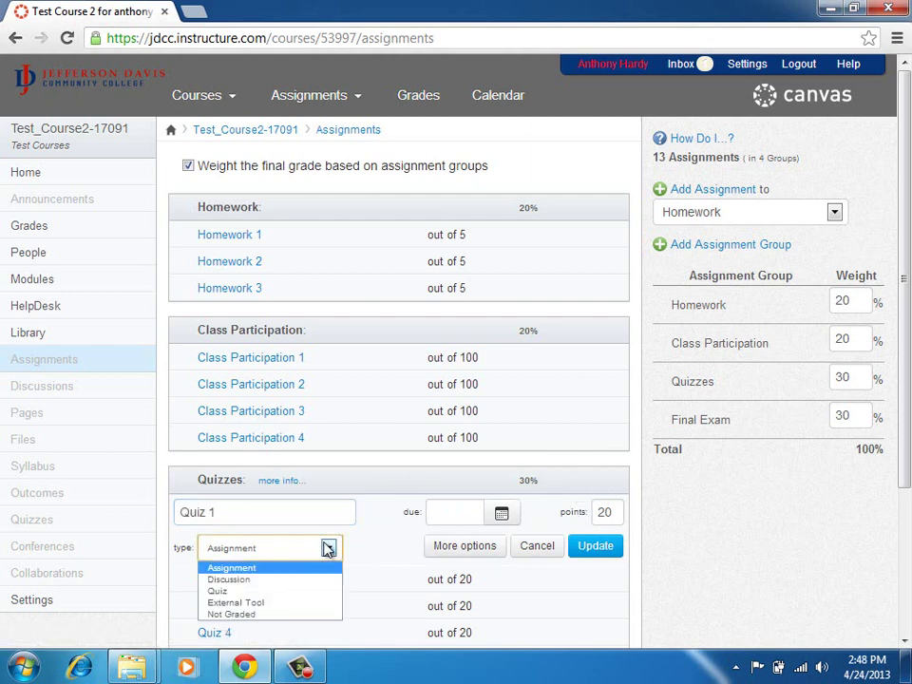
{"action": "left_click", "coordinate": [294, 590]}
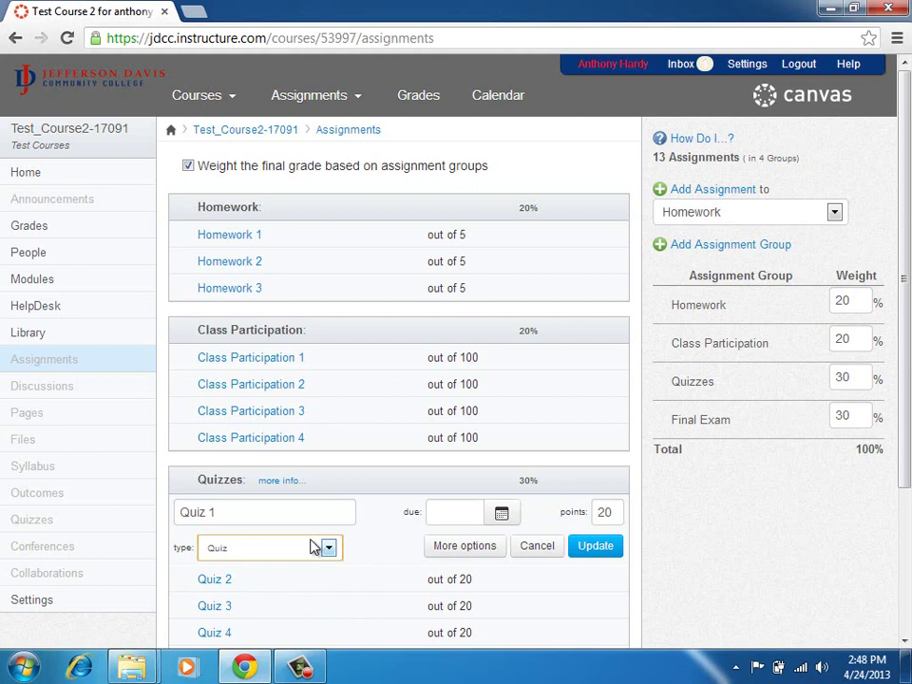
{"action": "left_click", "coordinate": [591, 546]}
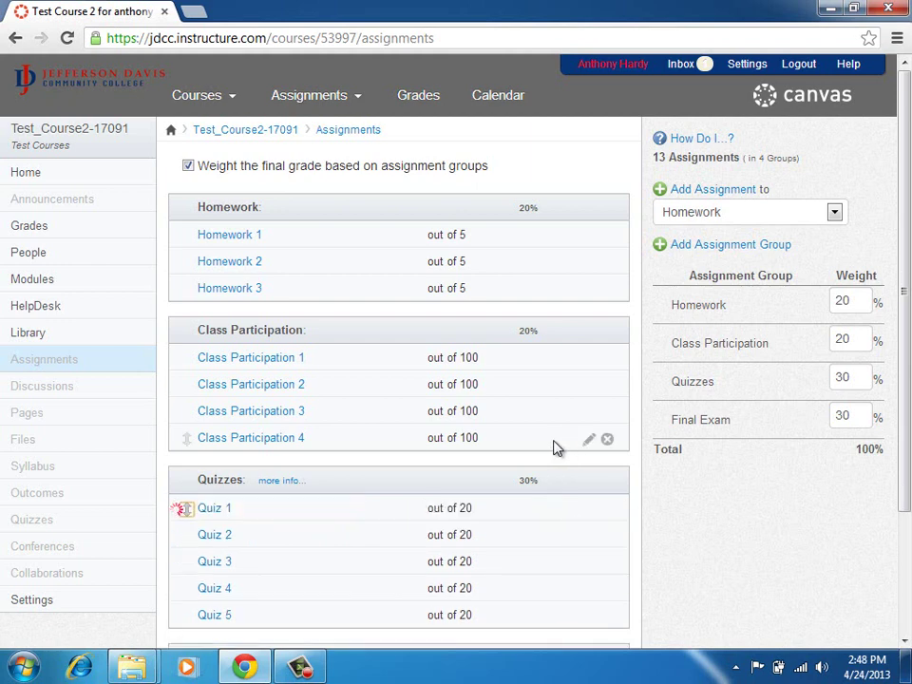
Step: Open Quiz 1 for editing and look through its available quiz types and assignment groups
{"action": "left_click", "coordinate": [228, 513]}
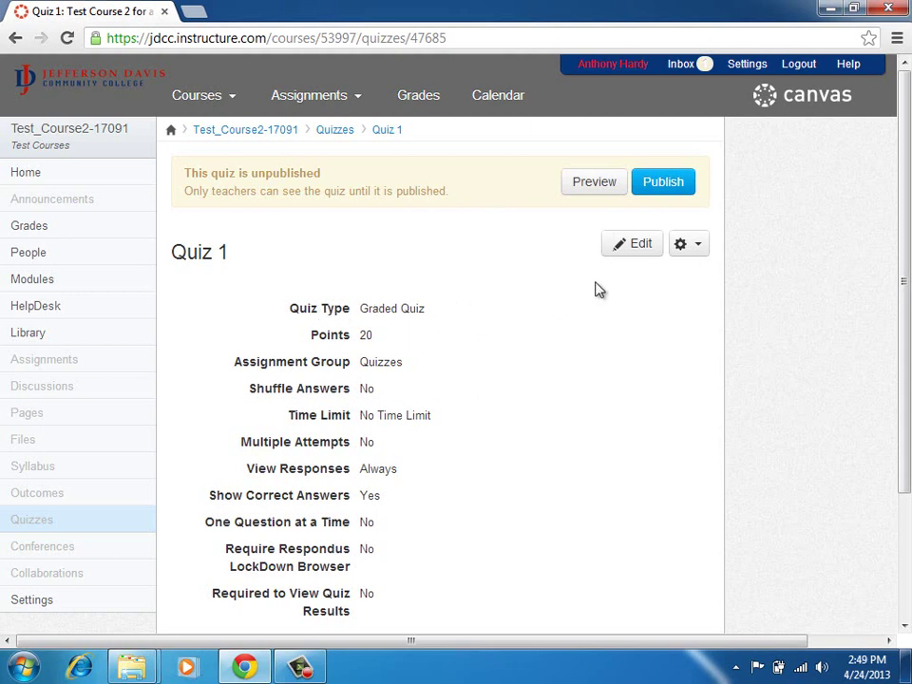
{"action": "left_click", "coordinate": [624, 246]}
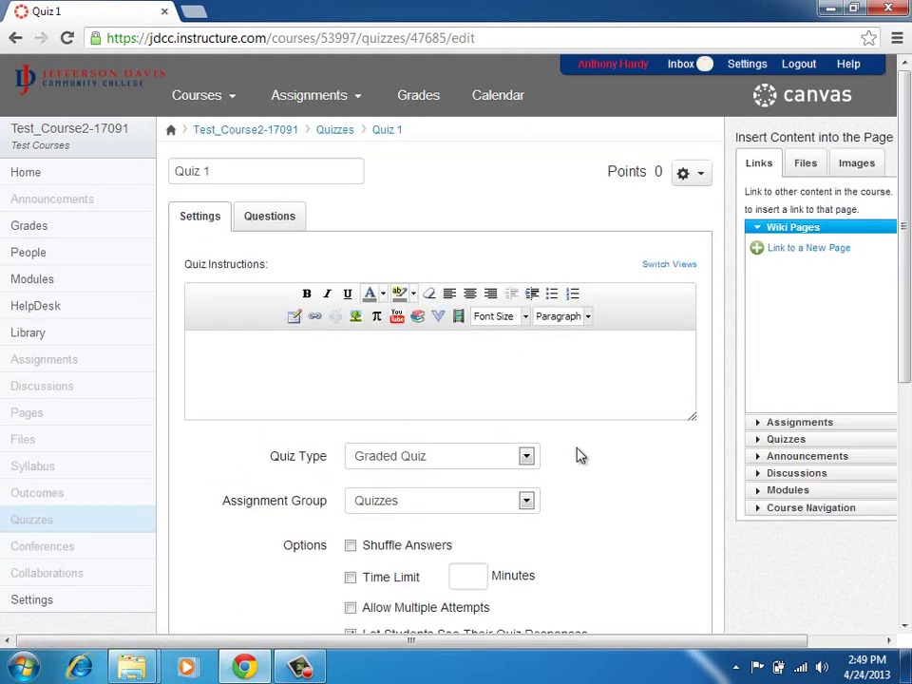
{"action": "left_click", "coordinate": [254, 368]}
{"action": "left_click", "coordinate": [527, 458]}
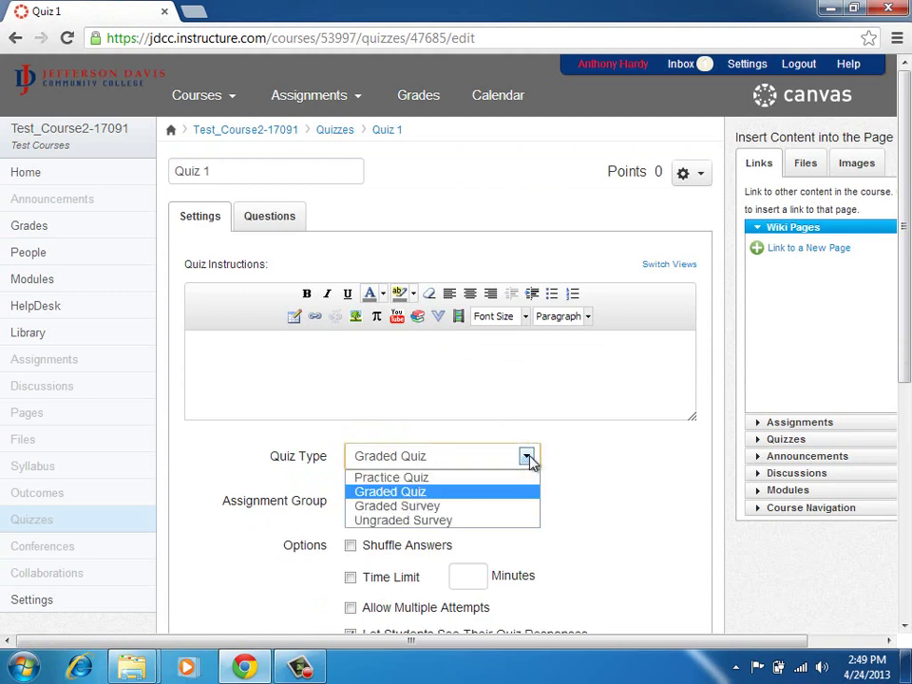
{"action": "left_click", "coordinate": [528, 460]}
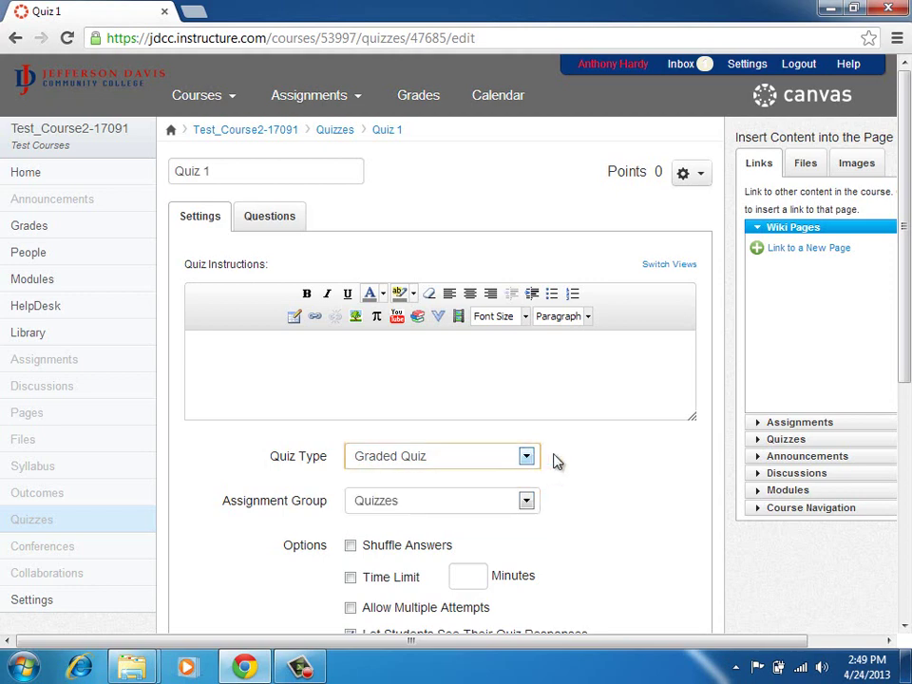
{"action": "scroll", "coordinate": [570, 454], "scroll_direction": "down", "scroll_amount": 1}
{"action": "left_click", "coordinate": [526, 414]}
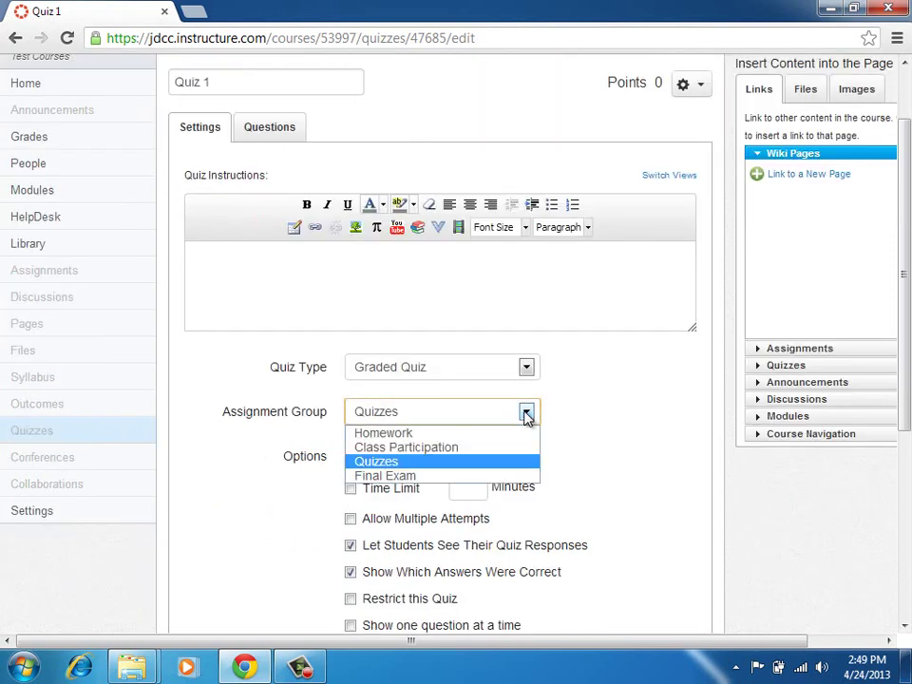
{"action": "left_click", "coordinate": [528, 416]}
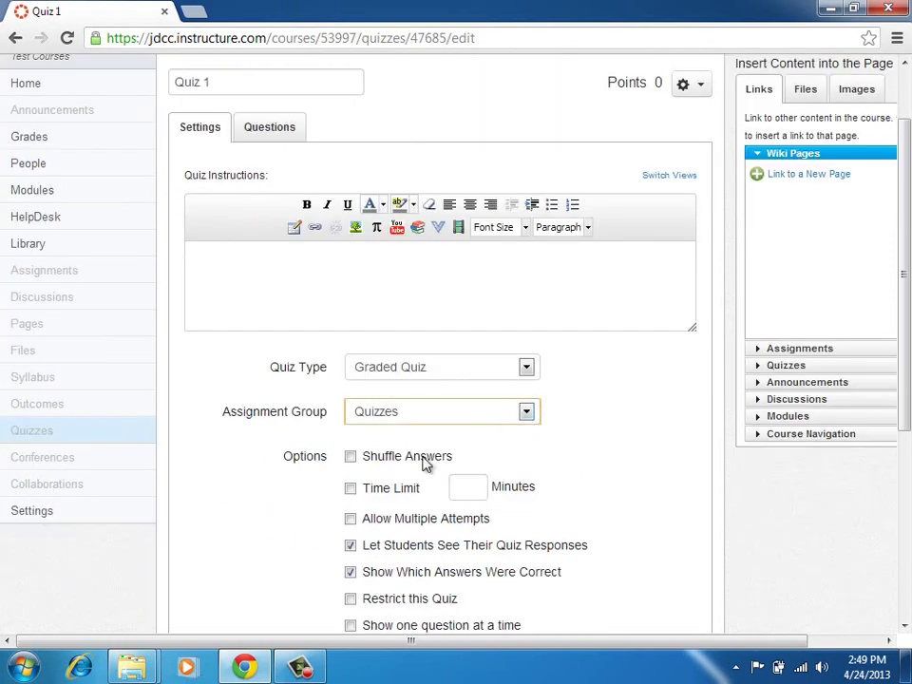
Step: Enable Shuffle Answers for Quiz 1 and set a time limit of 60 minutes
{"action": "left_click", "coordinate": [351, 457]}
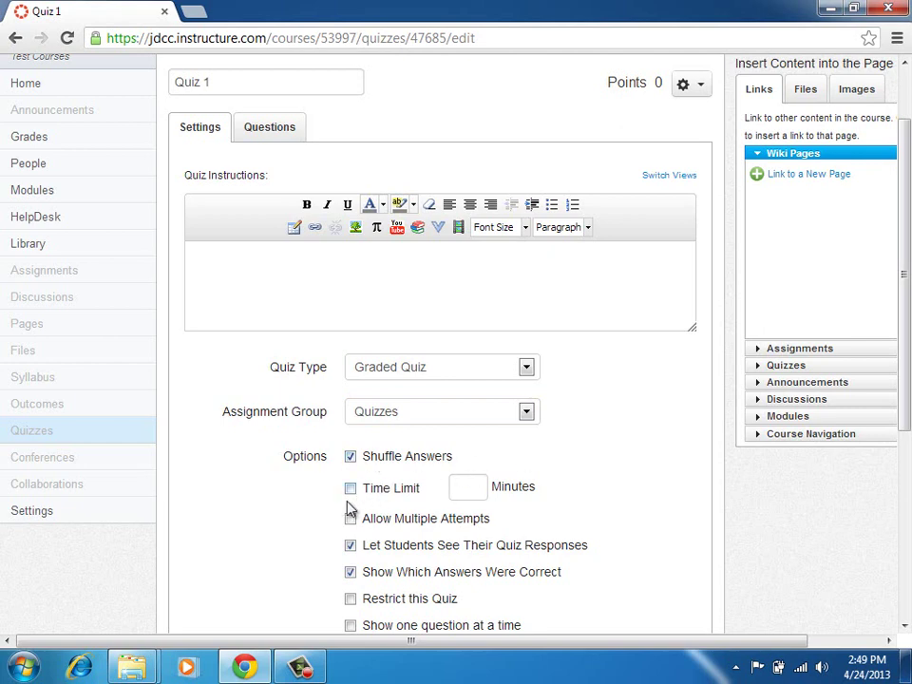
{"action": "left_click", "coordinate": [350, 489]}
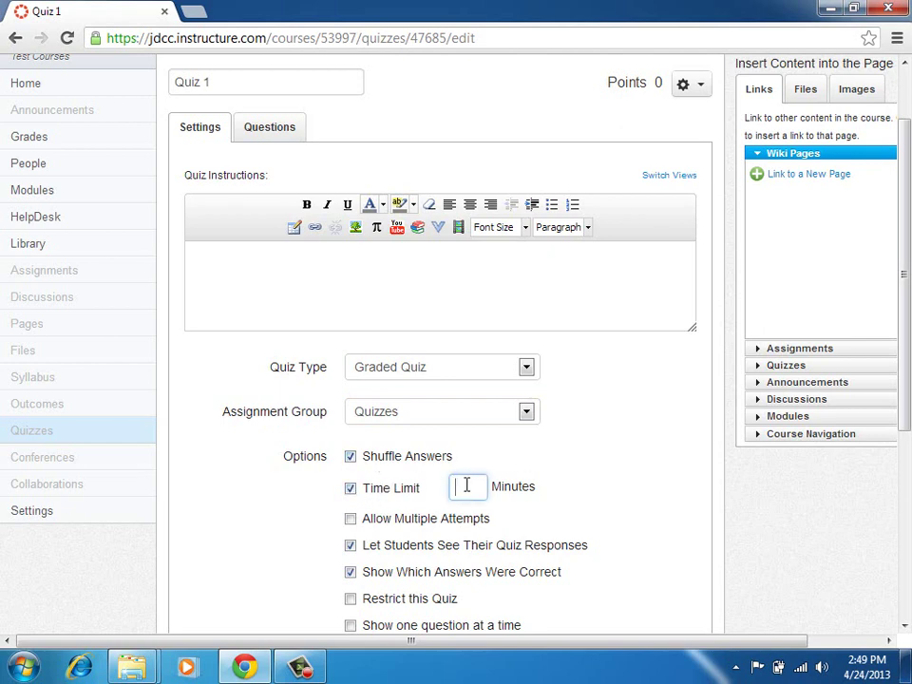
{"action": "type", "text": "60"}
Step: Turn off the Quiz 1 option that lets students see their quiz responses
{"action": "scroll", "coordinate": [586, 482], "scroll_direction": "down", "scroll_amount": 1}
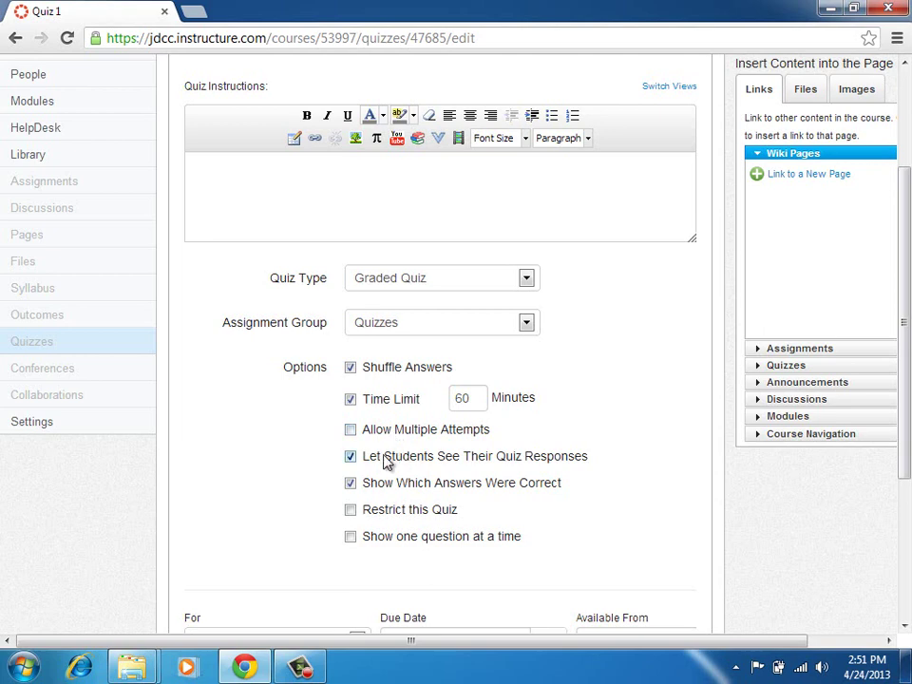
{"action": "left_click", "coordinate": [415, 459]}
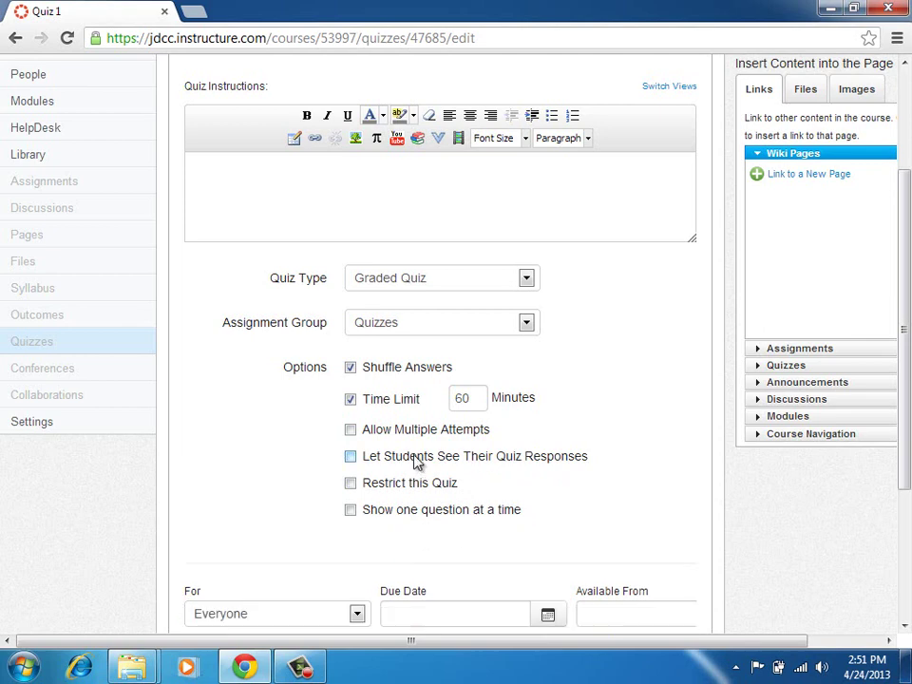
{"action": "left_click", "coordinate": [415, 459]}
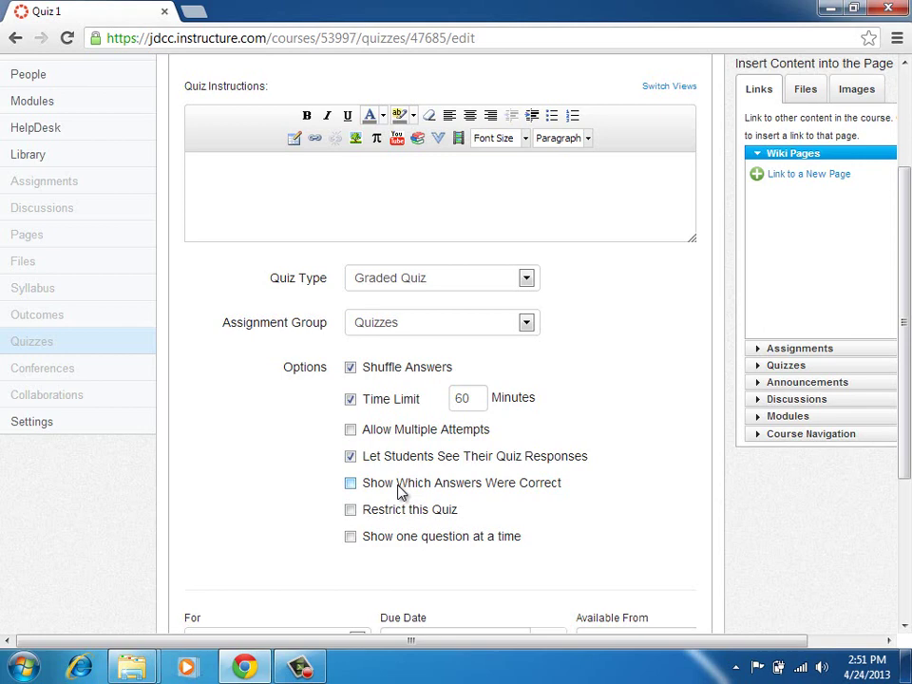
{"action": "left_click", "coordinate": [418, 456]}
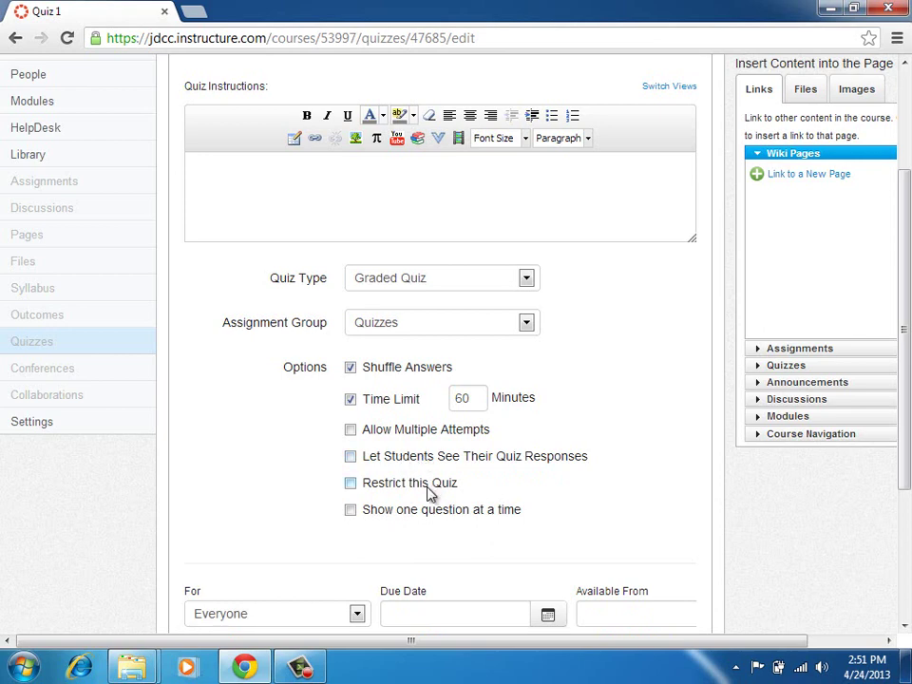
Step: Leave Quiz 1 unrestricted, and set it to show one question at a time and lock questions after answering
{"action": "left_click", "coordinate": [429, 488]}
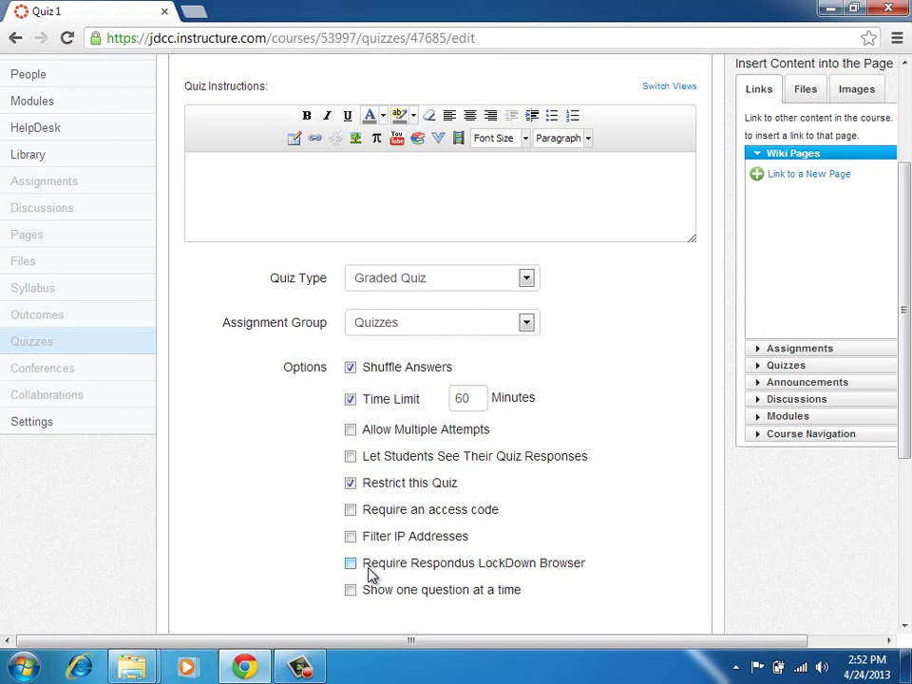
{"action": "left_click", "coordinate": [351, 483]}
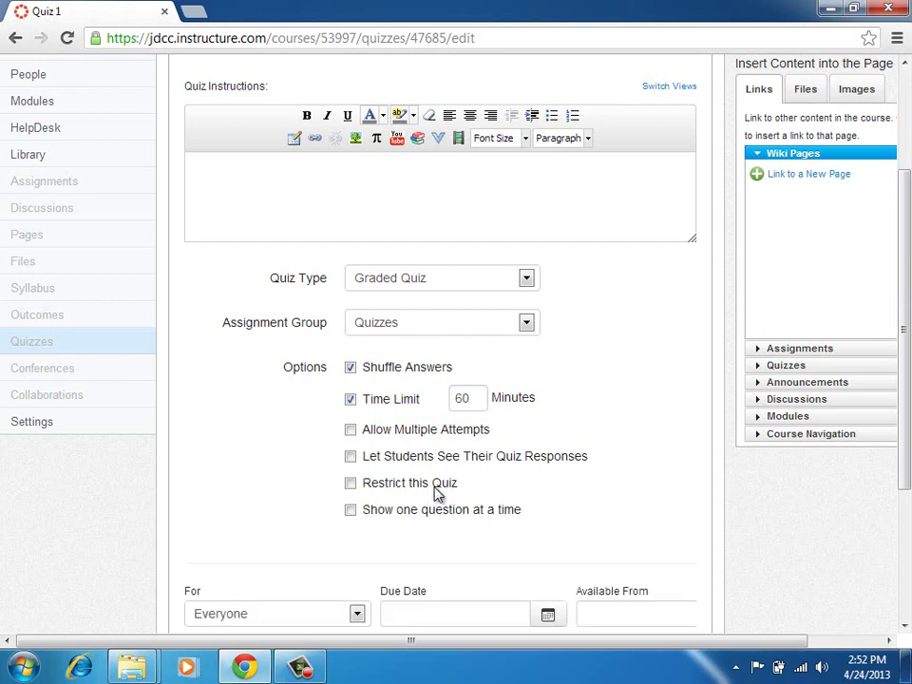
{"action": "left_click", "coordinate": [351, 510]}
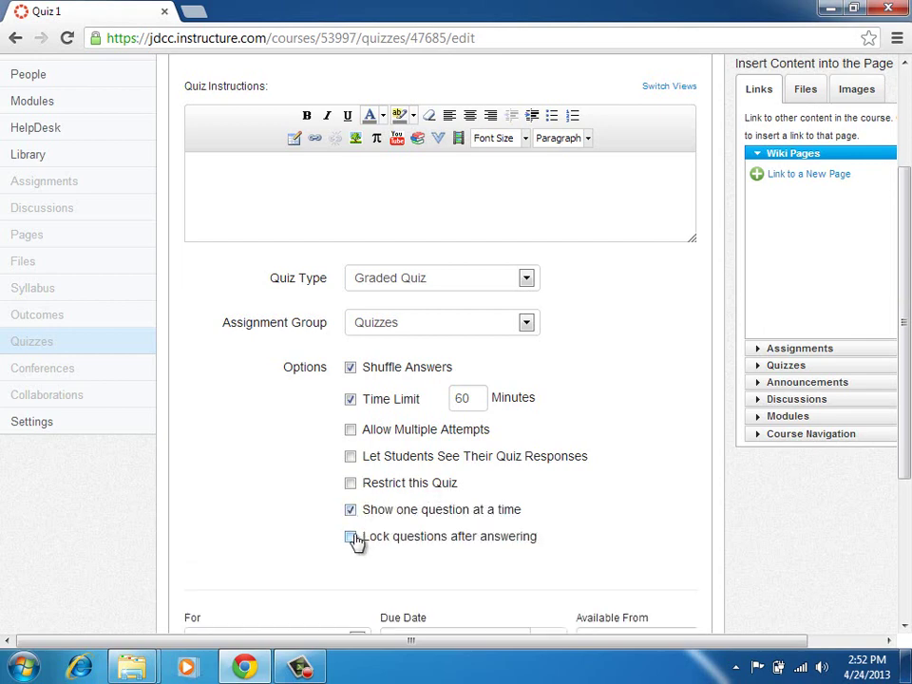
{"action": "left_click", "coordinate": [350, 536]}
Step: Check who Quiz 1 can be assigned to, keep Everyone, and save the quiz settings
{"action": "scroll", "coordinate": [684, 501], "scroll_direction": "down", "scroll_amount": 1}
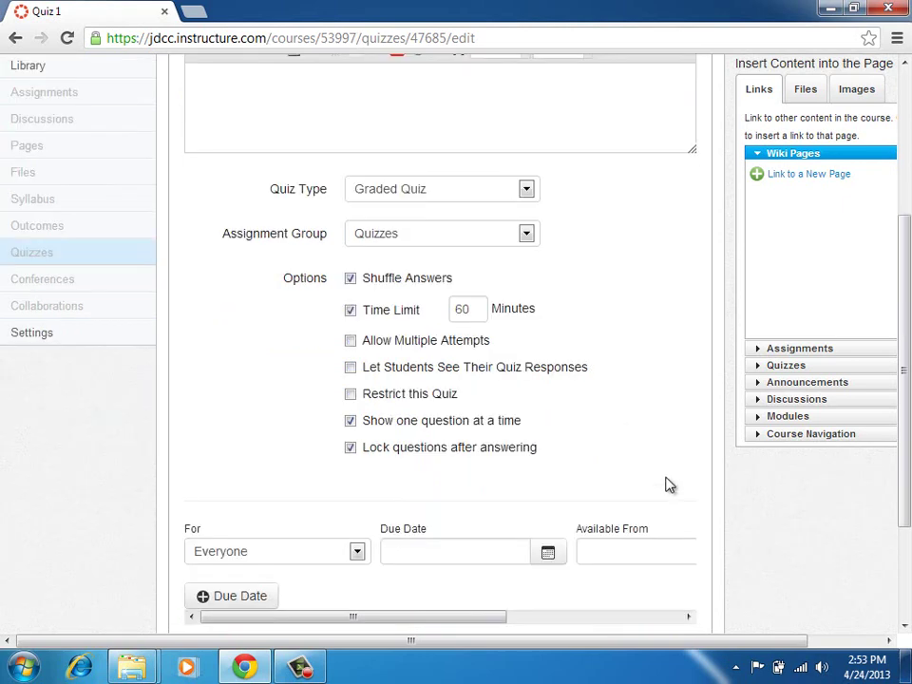
{"action": "scroll", "coordinate": [668, 481], "scroll_direction": "down", "scroll_amount": 1}
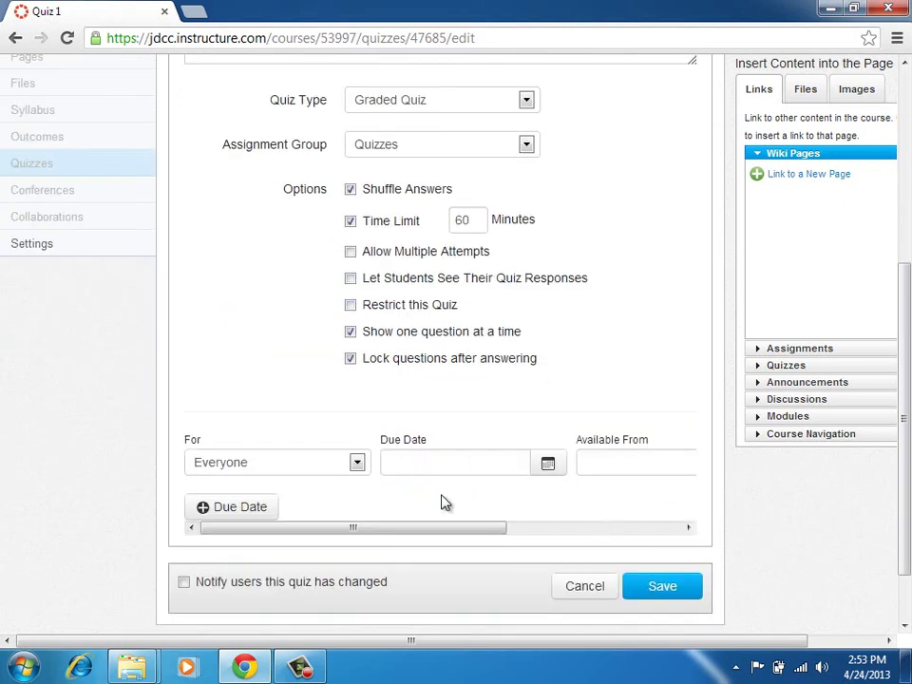
{"action": "left_click", "coordinate": [358, 464]}
{"action": "left_click", "coordinate": [359, 464]}
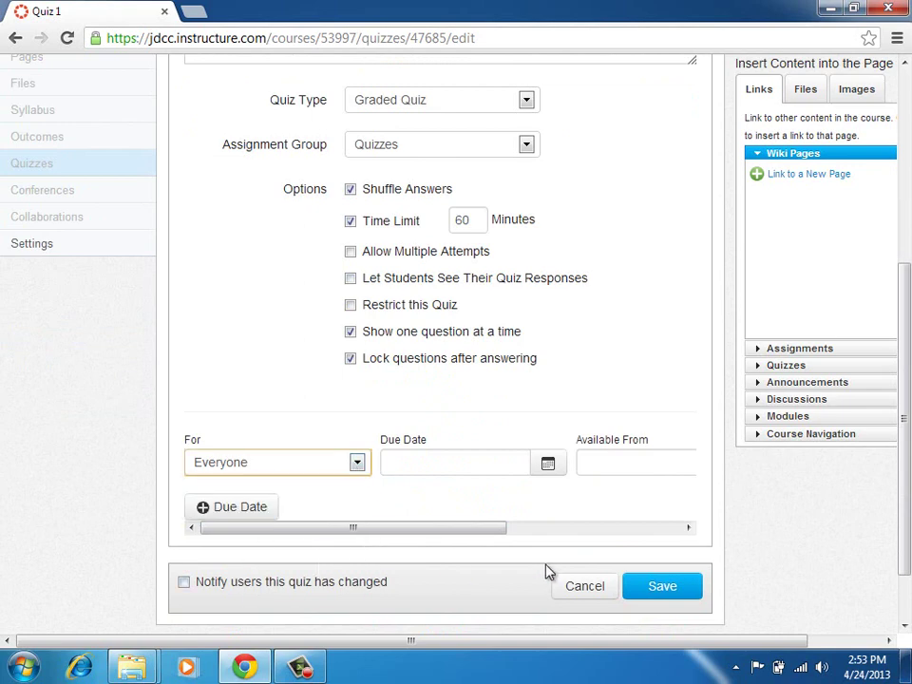
{"action": "left_click", "coordinate": [670, 585]}
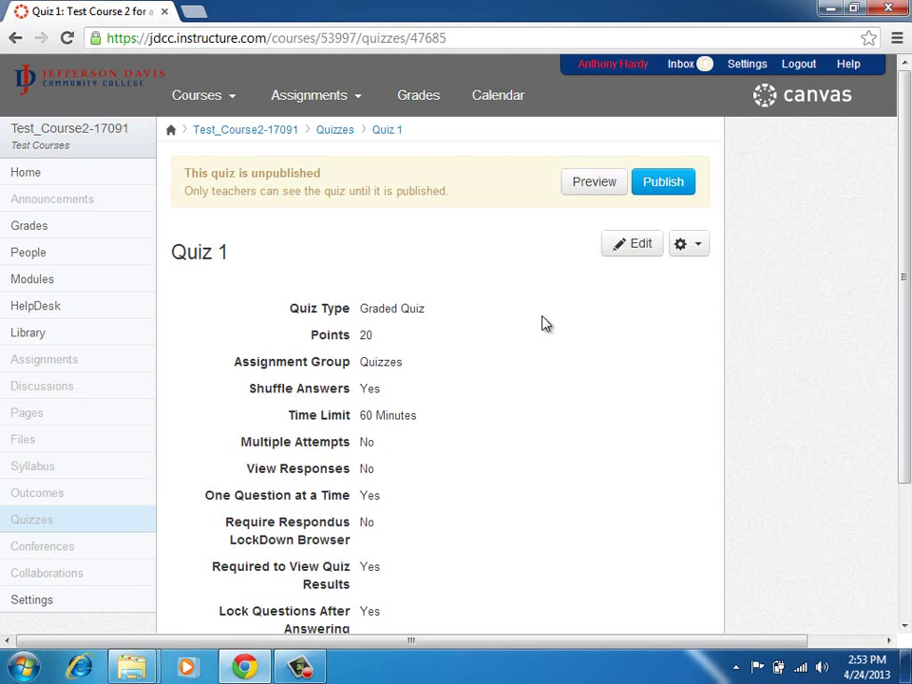
Step: View the question editing area of Quiz 1 and return to the course's Quizzes list
{"action": "left_click", "coordinate": [631, 249]}
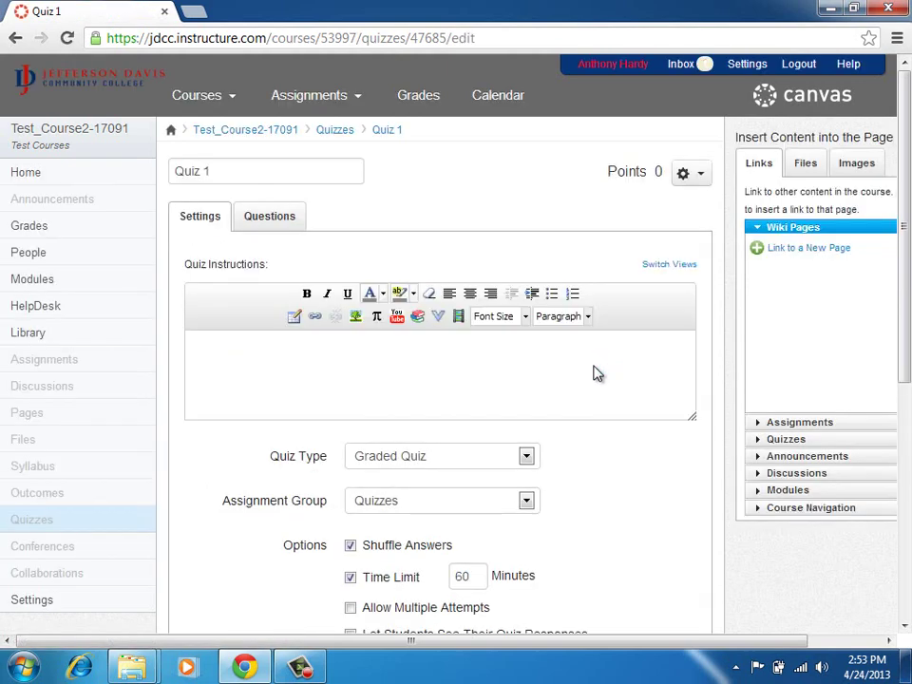
{"action": "left_click", "coordinate": [285, 224]}
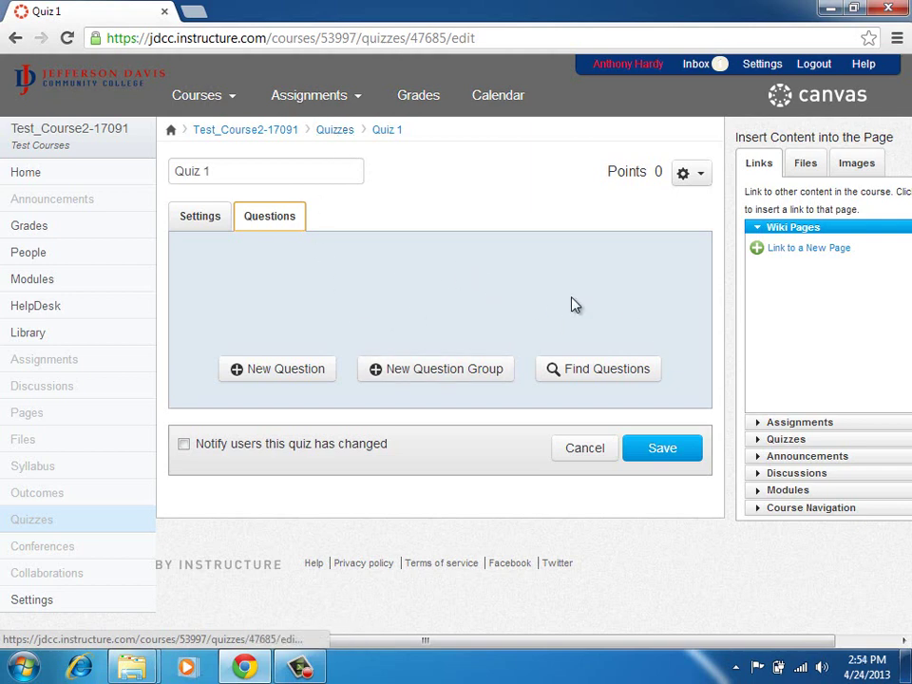
{"action": "left_click", "coordinate": [335, 131]}
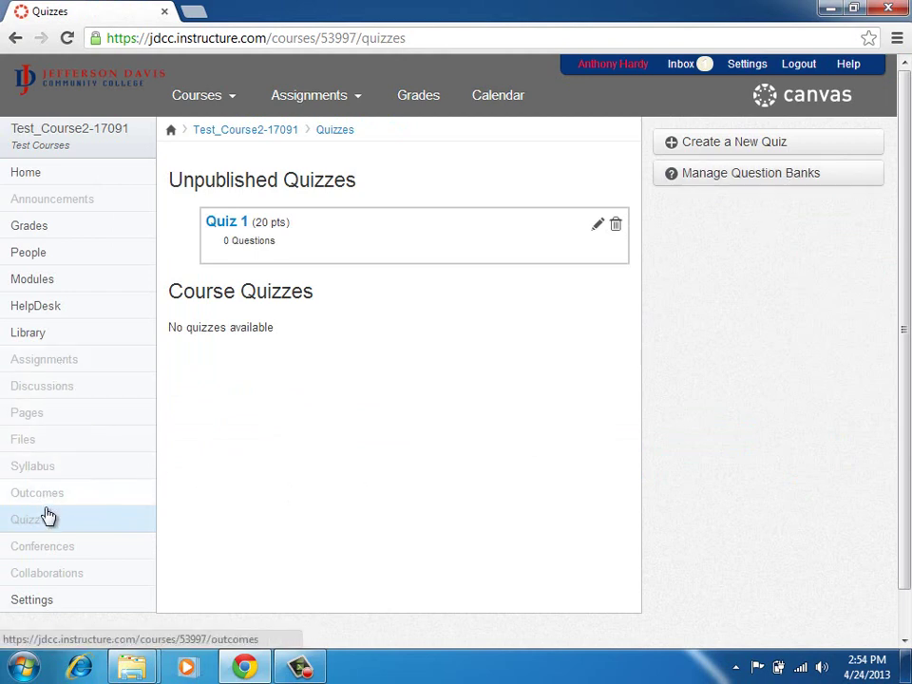
Step: Create a question bank named Bank 1 among the course's question banks
{"action": "left_click", "coordinate": [665, 176]}
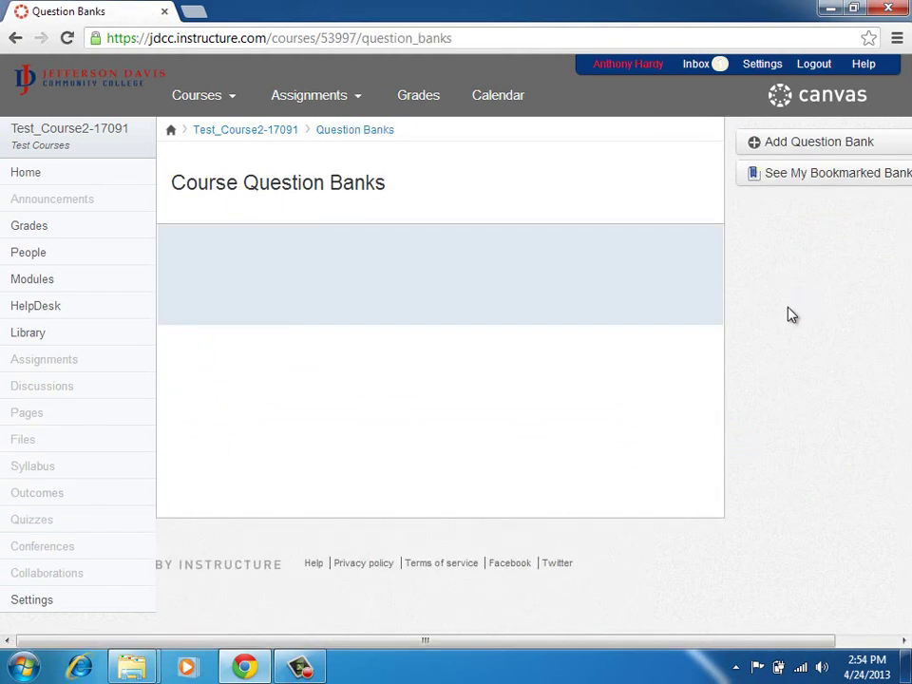
{"action": "left_click", "coordinate": [807, 145]}
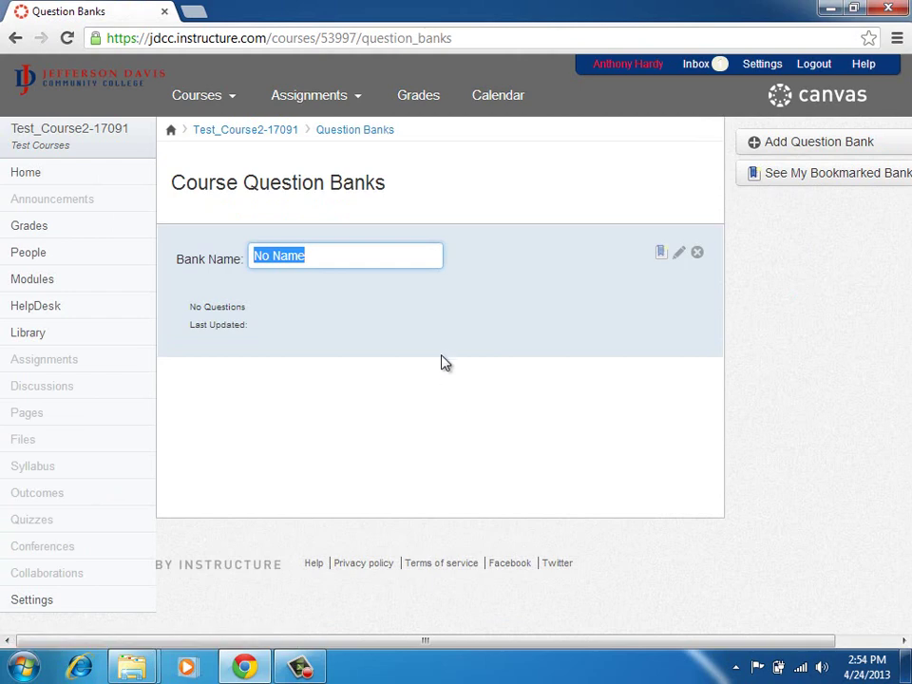
{"action": "type", "text": "Bank 1"}
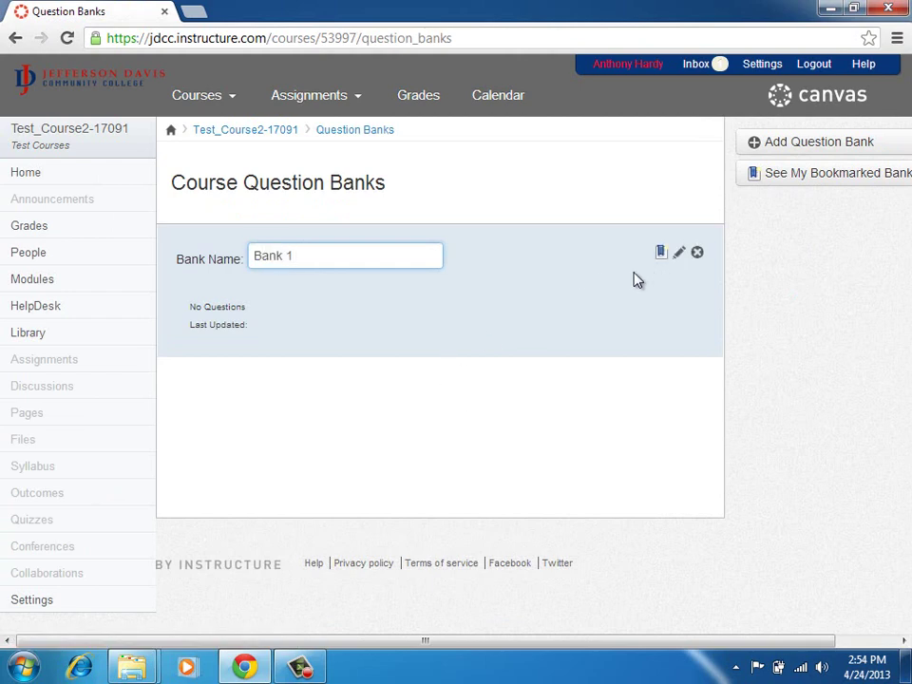
{"action": "left_click", "coordinate": [563, 288]}
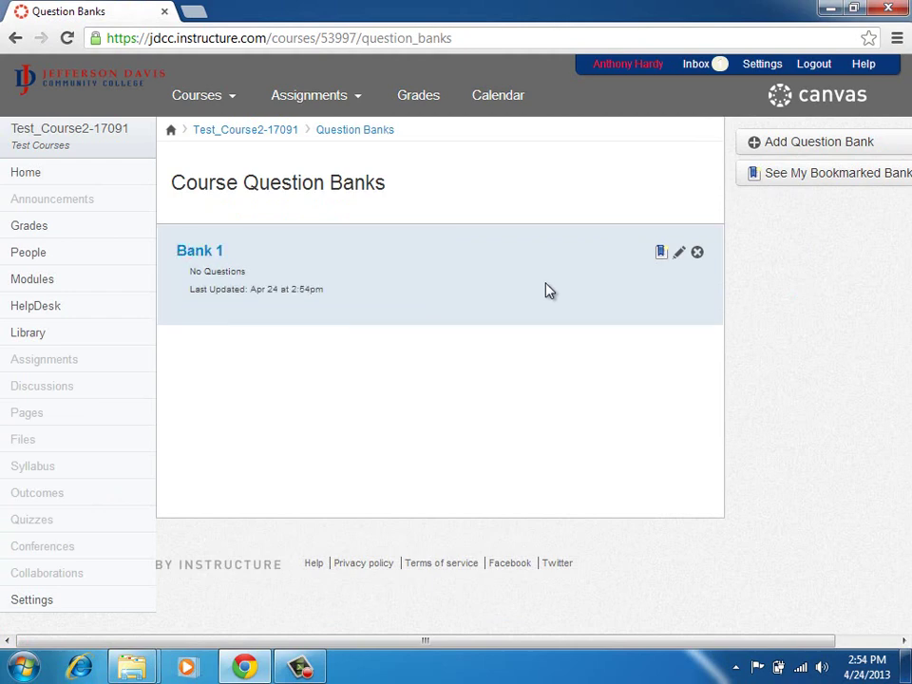
Step: Open Bank 1 and view the options for moving or copying multiple questions, leaving without moving any
{"action": "left_click", "coordinate": [217, 252]}
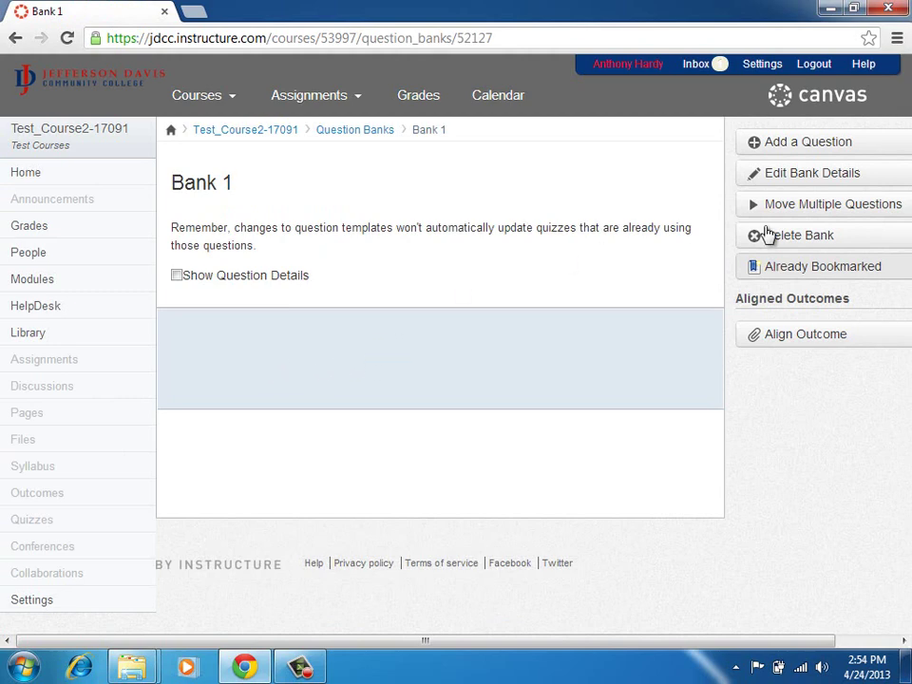
{"action": "left_click", "coordinate": [848, 209]}
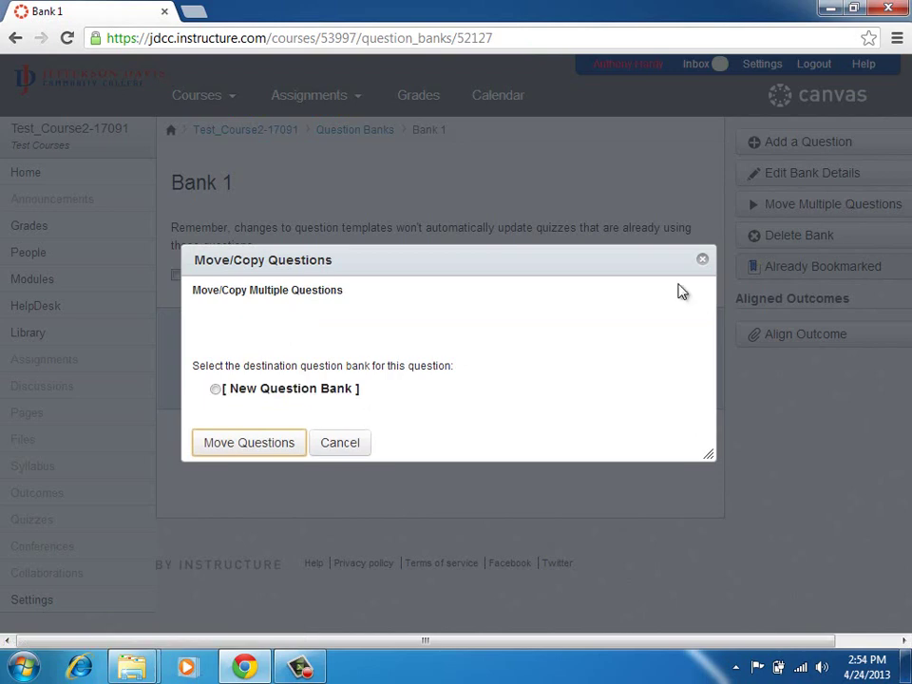
{"action": "left_click", "coordinate": [339, 444]}
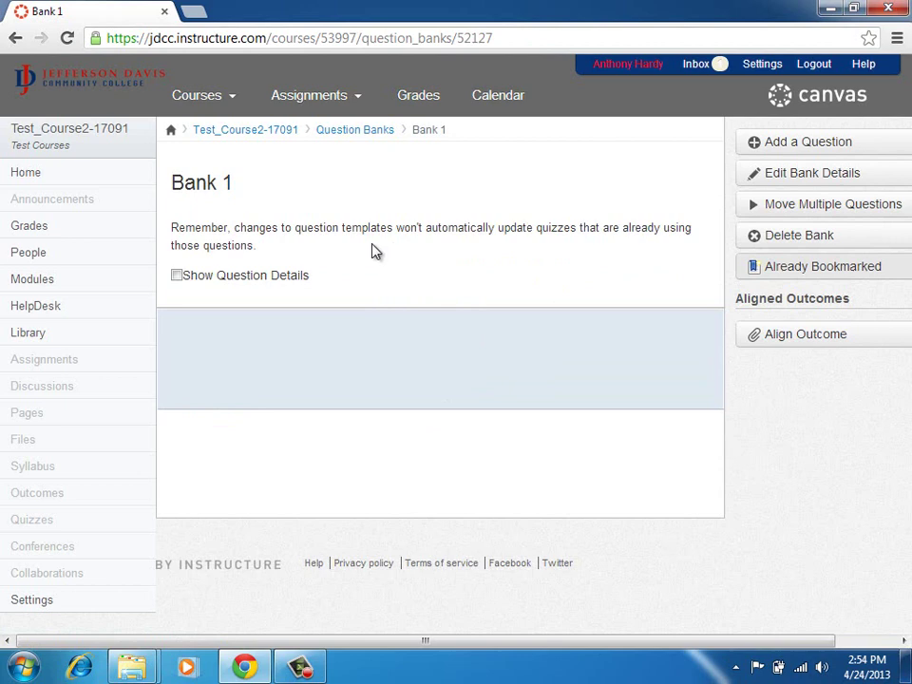
Step: View the course's quiz import page, including the question bank choices for imported questions
{"action": "left_click", "coordinate": [96, 603]}
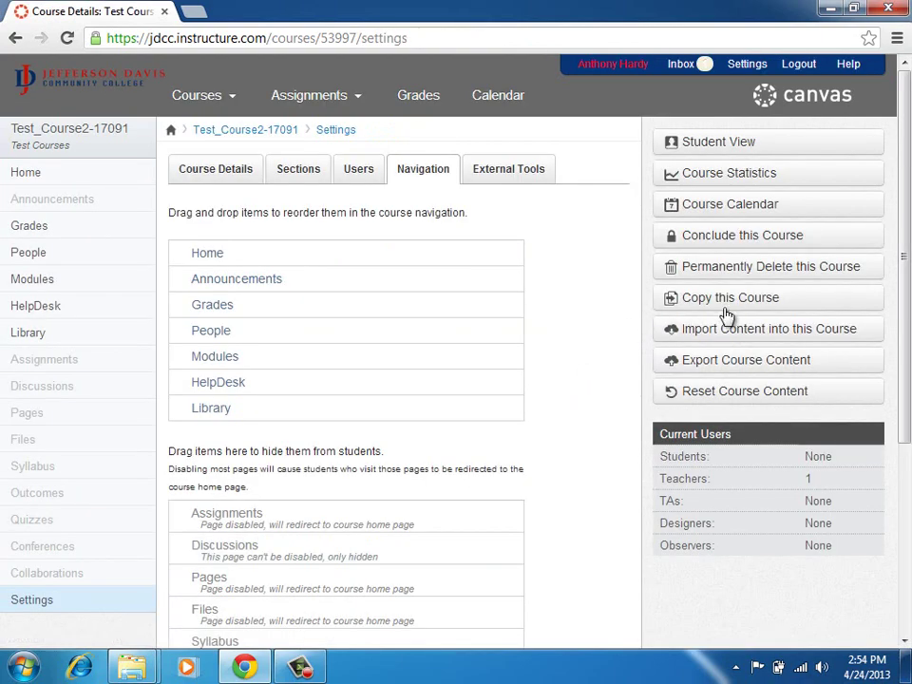
{"action": "left_click", "coordinate": [746, 329]}
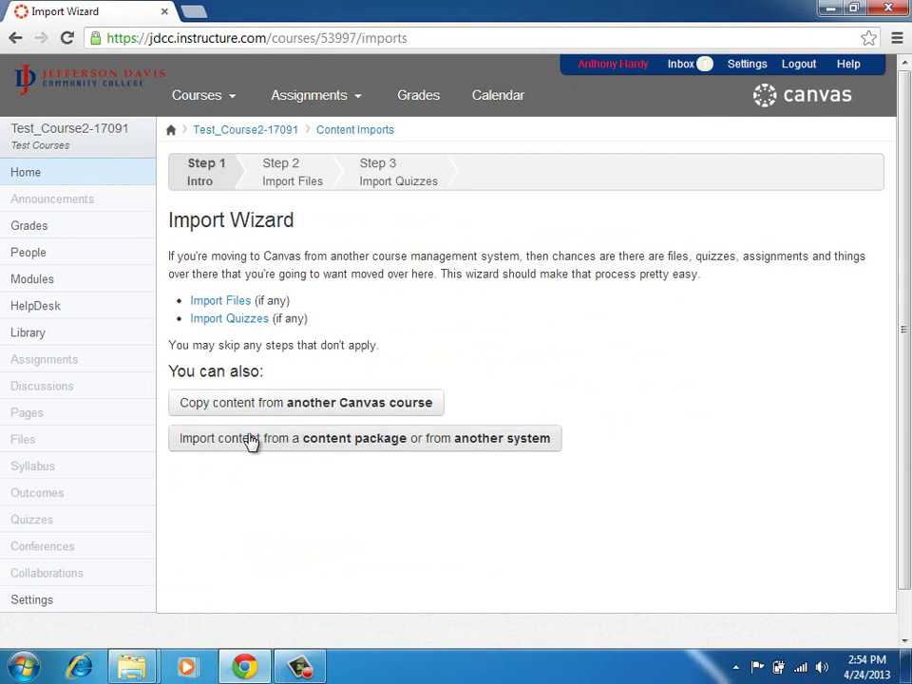
{"action": "left_click", "coordinate": [245, 328]}
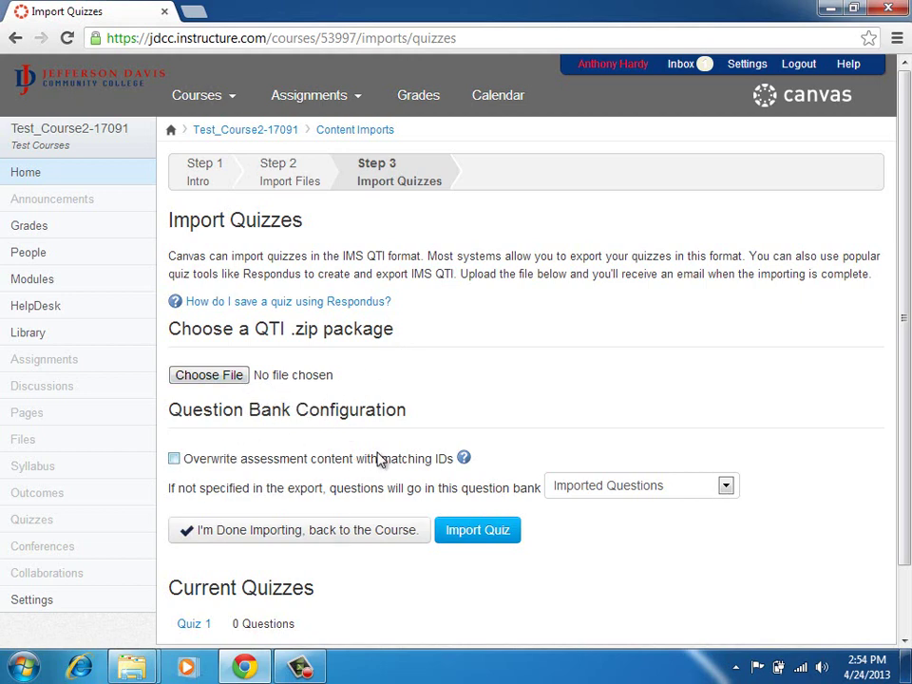
{"action": "left_click", "coordinate": [604, 490]}
{"action": "left_click", "coordinate": [604, 488]}
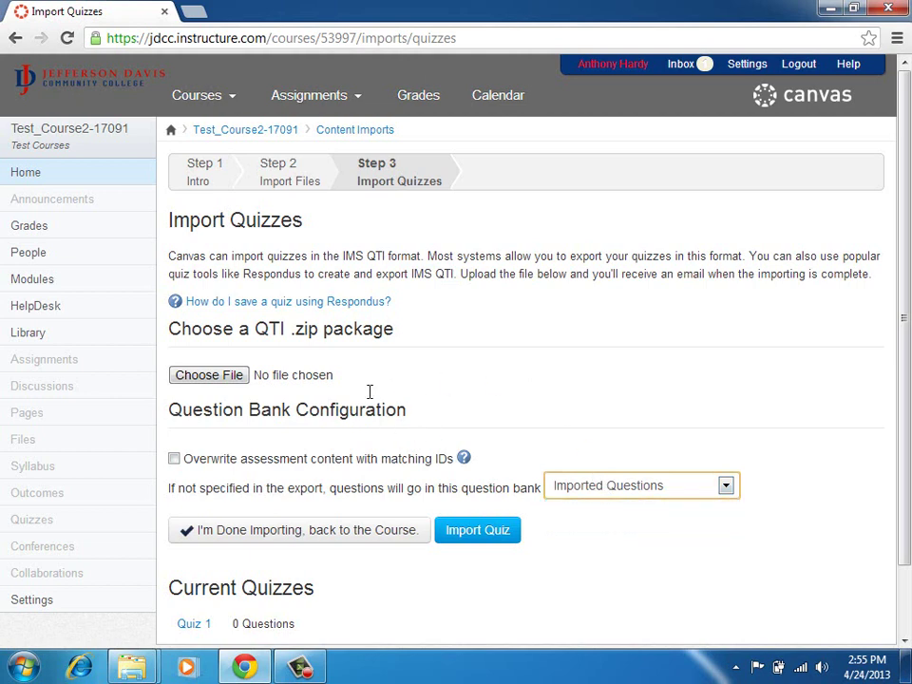
Step: Return to Bank 1 through the course's quizzes and start a new question in it
{"action": "left_click", "coordinate": [38, 518]}
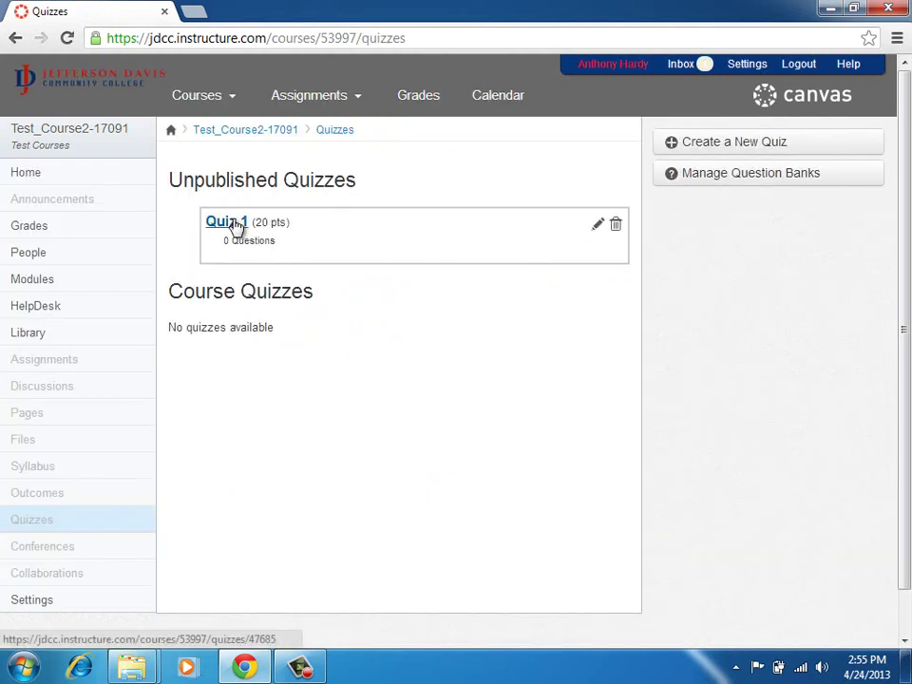
{"action": "left_click", "coordinate": [775, 177]}
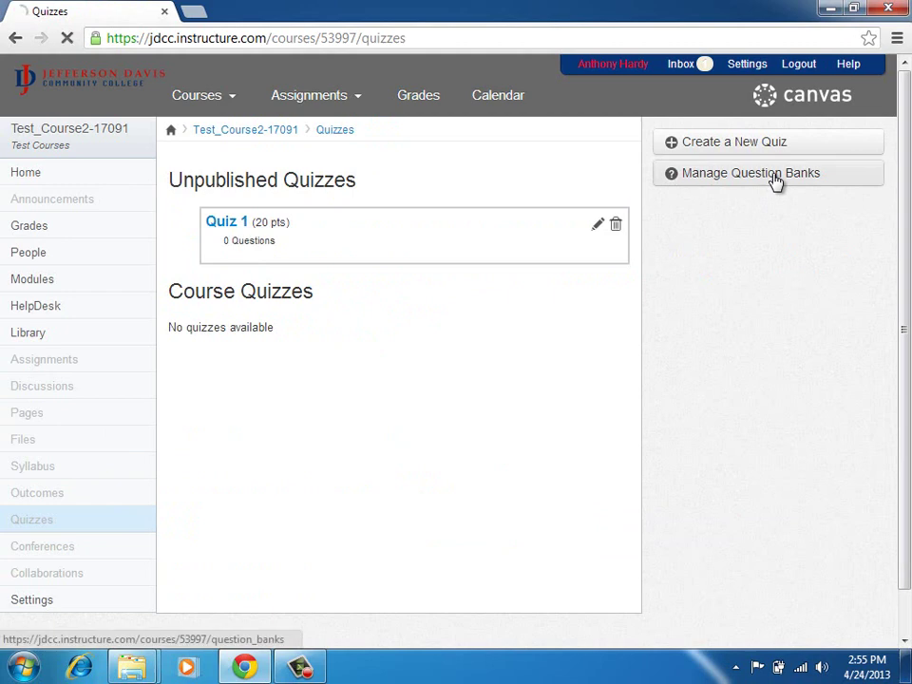
{"action": "left_click", "coordinate": [187, 253]}
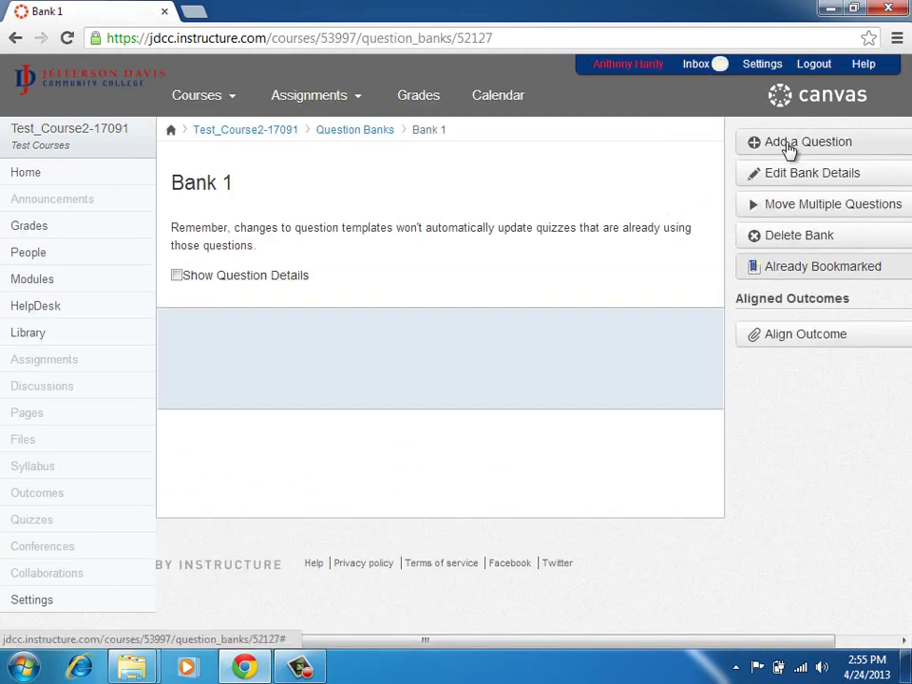
{"action": "left_click", "coordinate": [789, 150]}
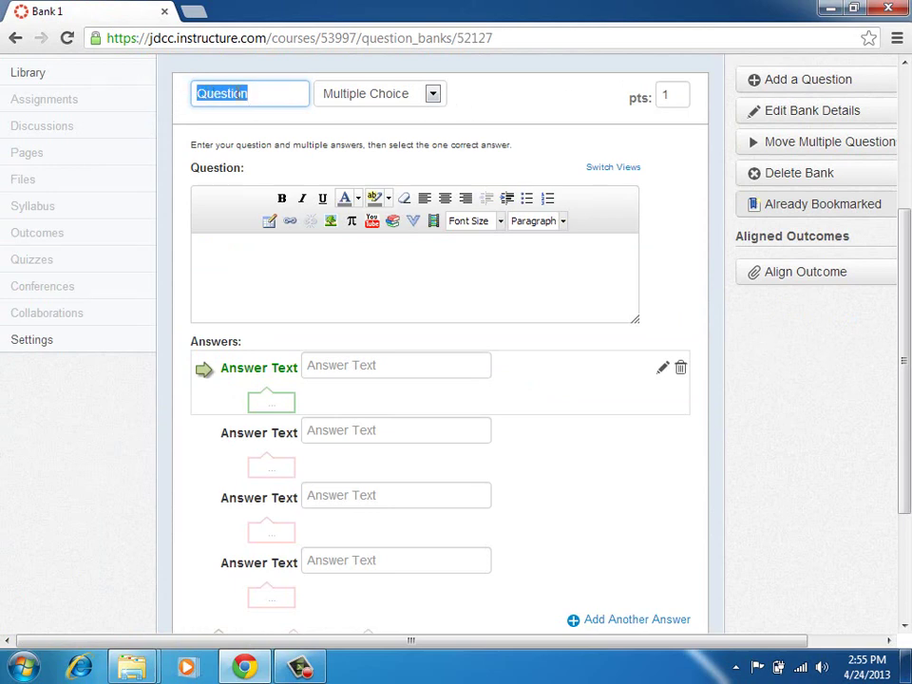
Step: Examine the new question's name field and the available question types, keeping Multiple Choice
{"action": "left_click_drag", "start_coordinate": [255, 94], "coordinate": [199, 93]}
{"action": "left_click", "coordinate": [430, 97]}
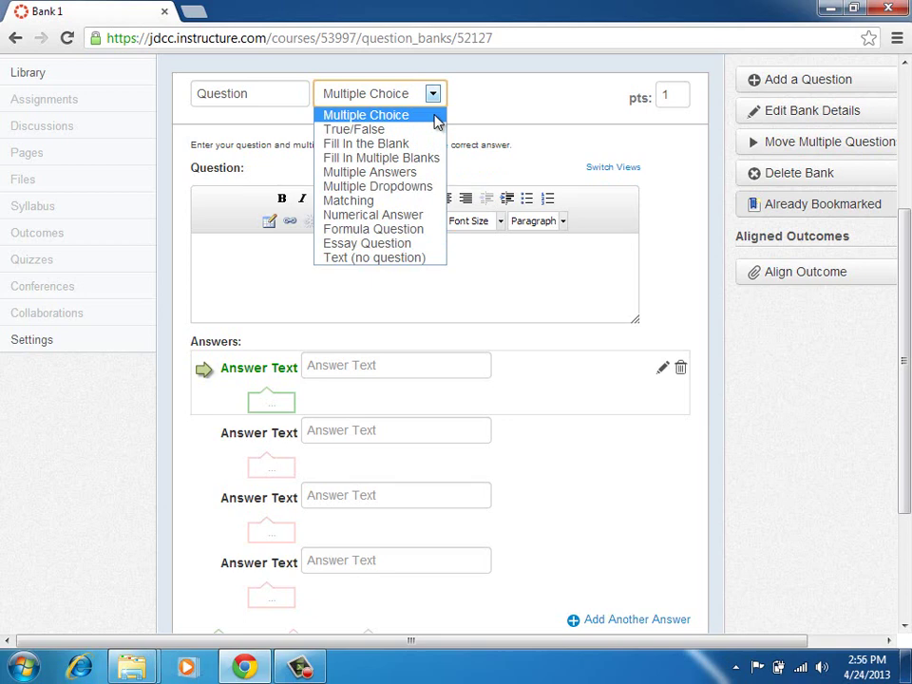
{"action": "left_click", "coordinate": [497, 88]}
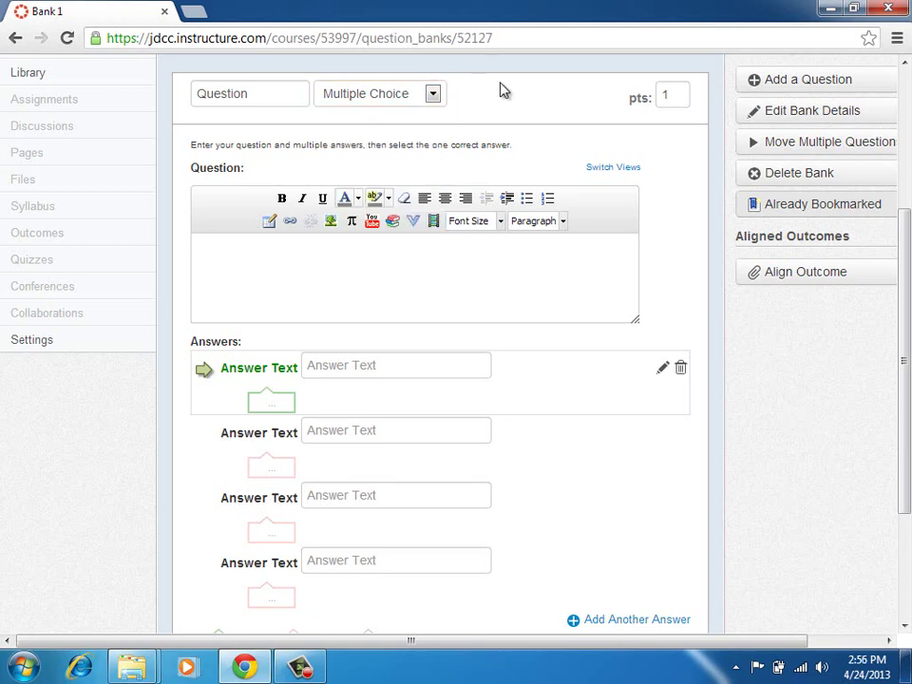
{"action": "scroll", "coordinate": [503, 91], "scroll_direction": "up", "scroll_amount": 3}
{"action": "mouse_move", "coordinate": [210, 107]}
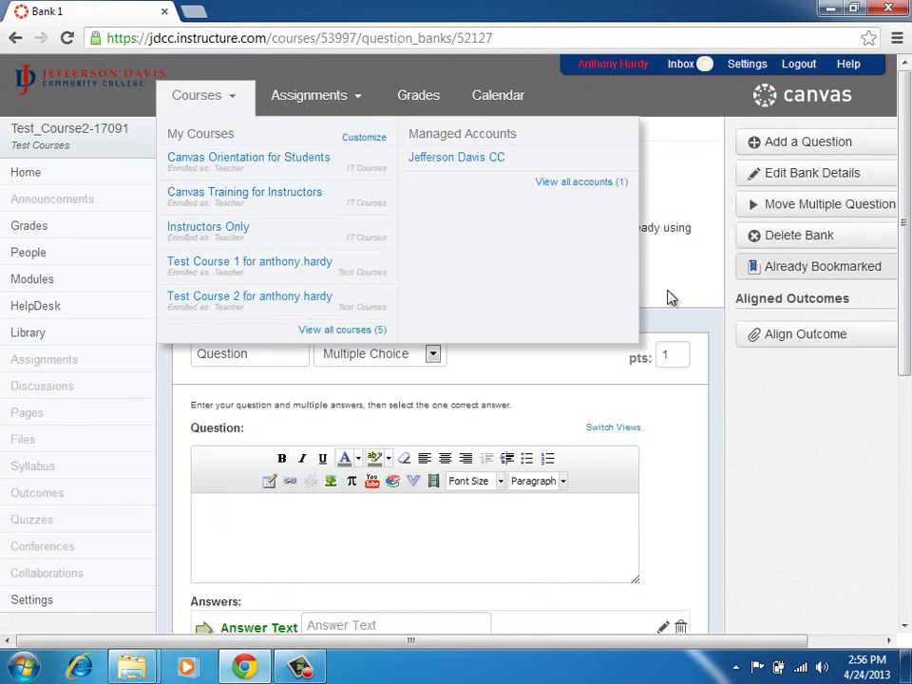
{"action": "scroll", "coordinate": [665, 300], "scroll_direction": "down", "scroll_amount": 2}
Step: Change the question type to Fill In Multiple Blanks and copy the example "Roses are [color1], violets are [color2]" into the question text
{"action": "left_click", "coordinate": [432, 176]}
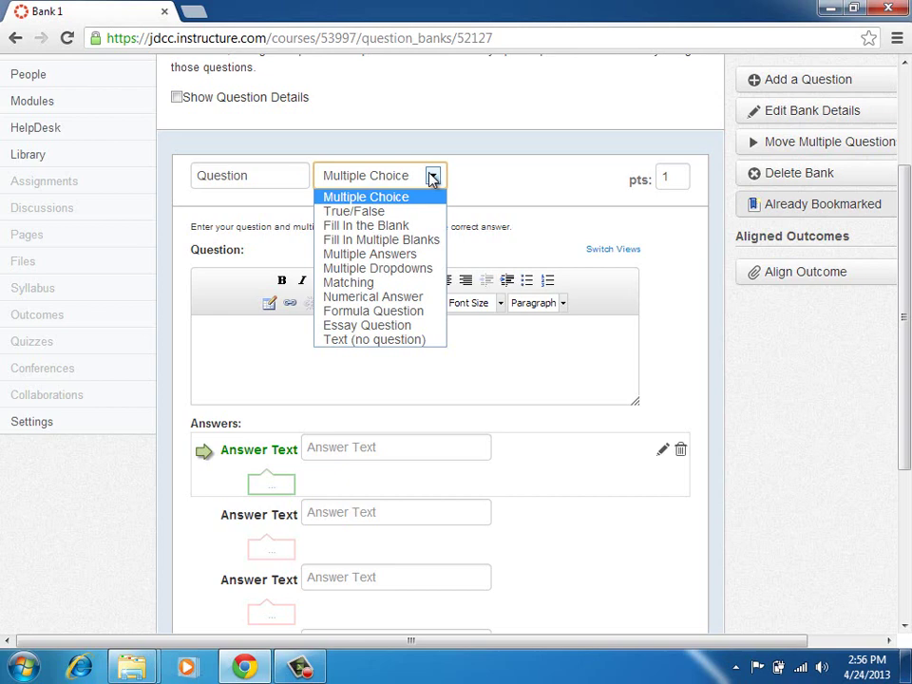
{"action": "left_click", "coordinate": [410, 239]}
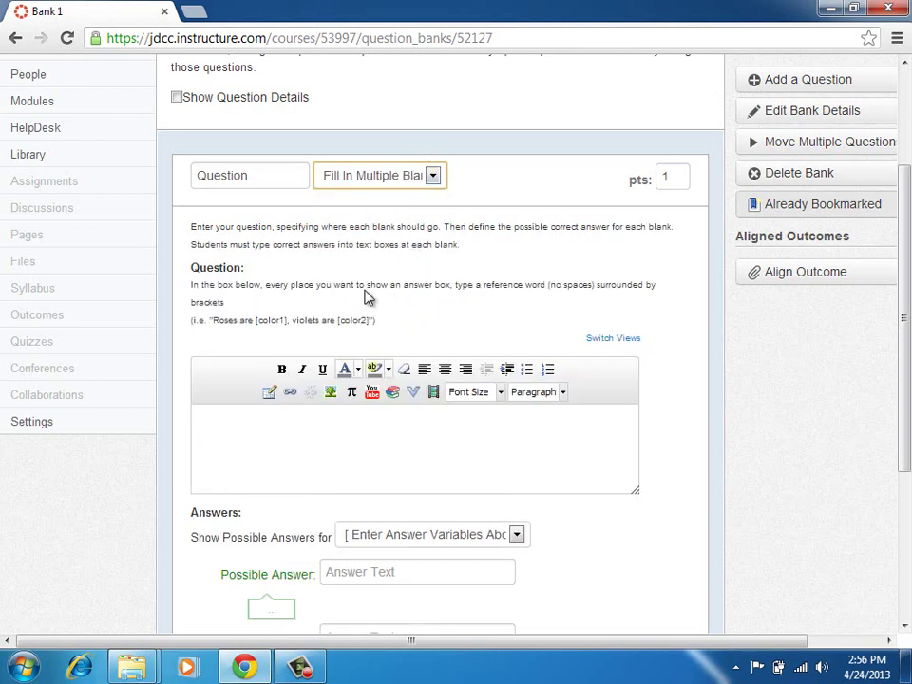
{"action": "left_click_drag", "start_coordinate": [214, 320], "coordinate": [366, 319]}
{"action": "key", "text": "ctrl+c"}
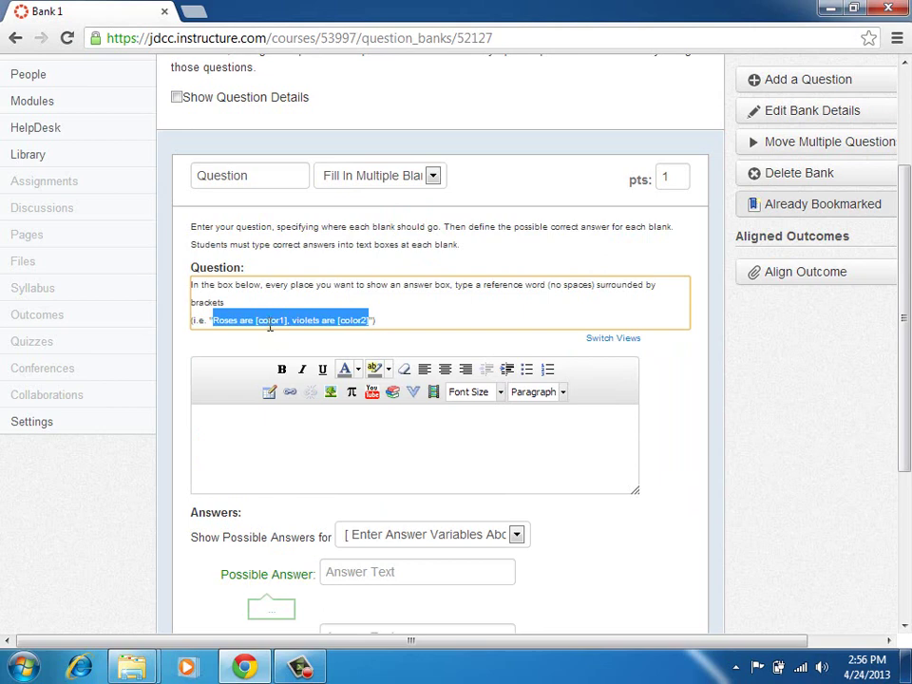
{"action": "left_click", "coordinate": [273, 420]}
{"action": "key", "text": "ctrl+v"}
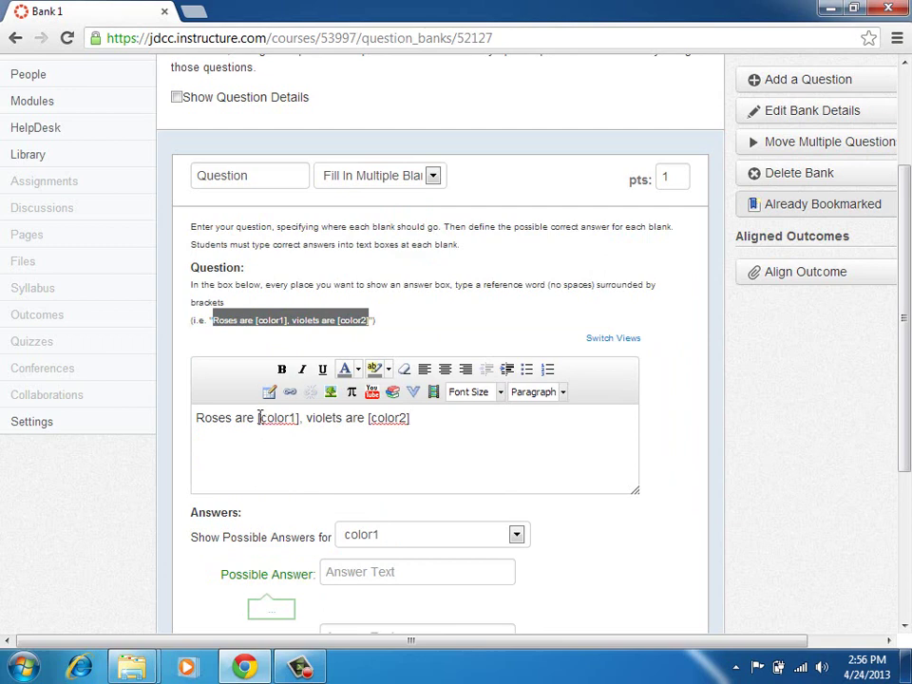
Step: View the possible-answer fields for the color1 and color2 blanks
{"action": "left_click", "coordinate": [413, 537]}
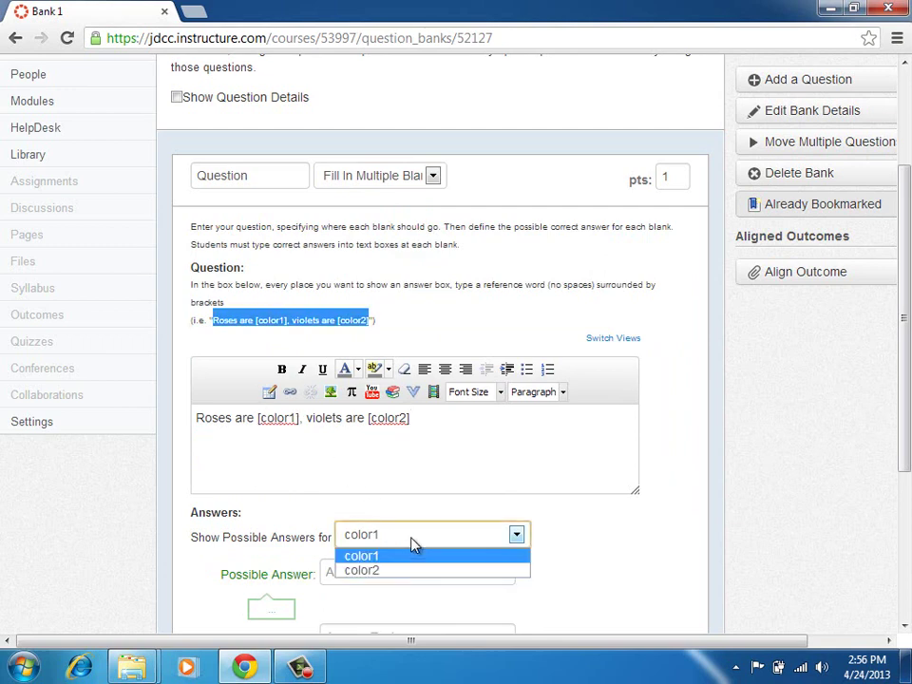
{"action": "left_click", "coordinate": [408, 553]}
{"action": "left_click", "coordinate": [589, 567]}
{"action": "scroll", "coordinate": [596, 542], "scroll_direction": "down", "scroll_amount": 2}
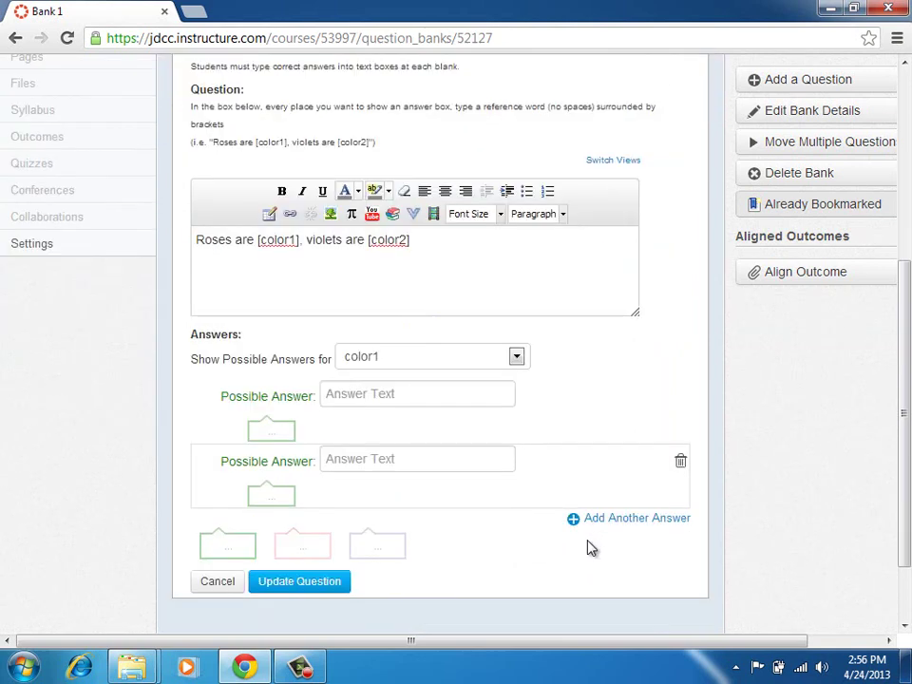
{"action": "left_click", "coordinate": [387, 358]}
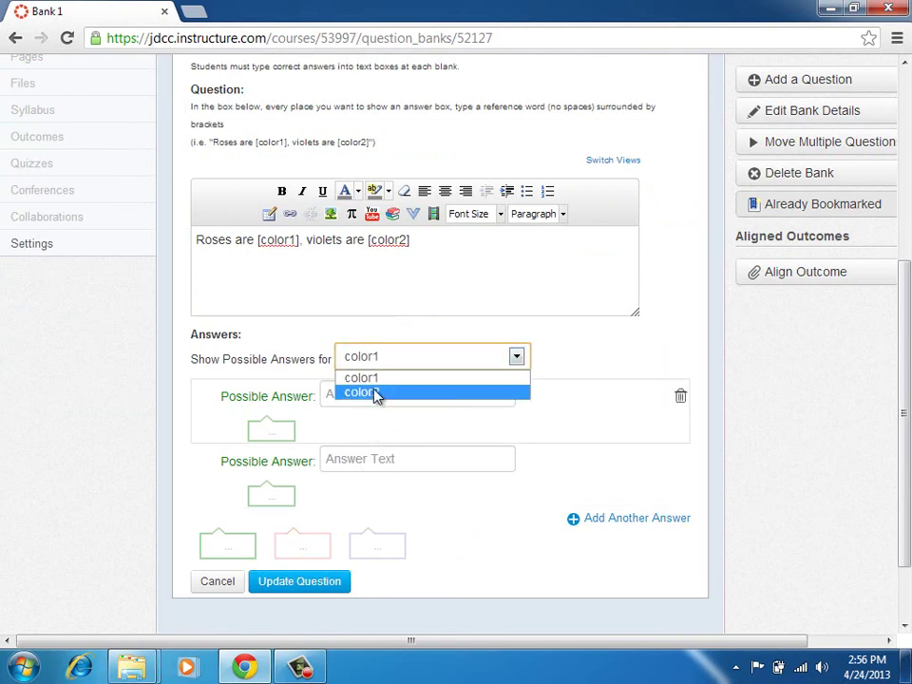
{"action": "left_click", "coordinate": [356, 393]}
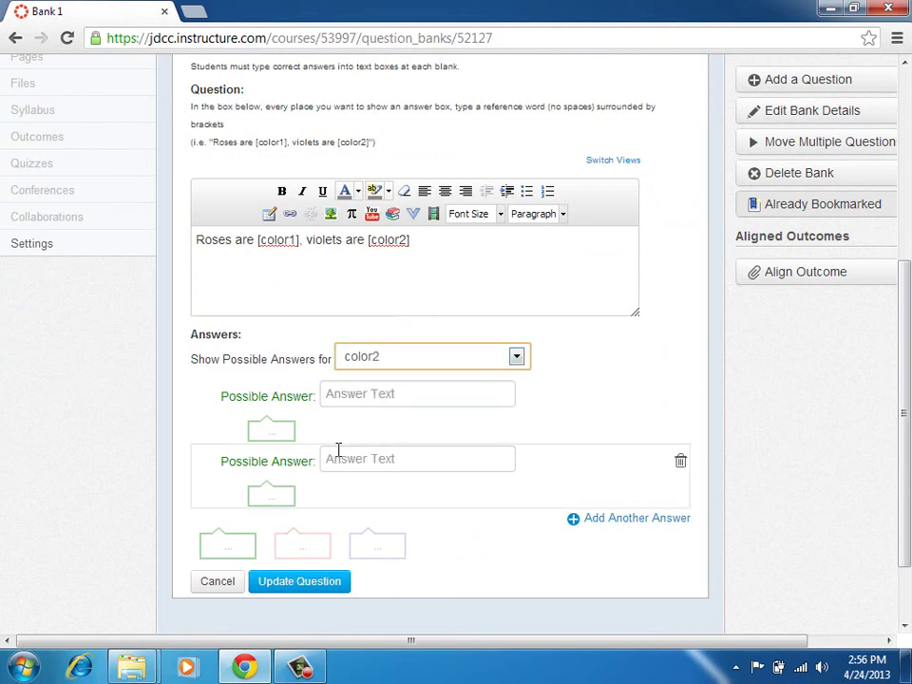
{"action": "scroll", "coordinate": [356, 456], "scroll_direction": "up", "scroll_amount": 1}
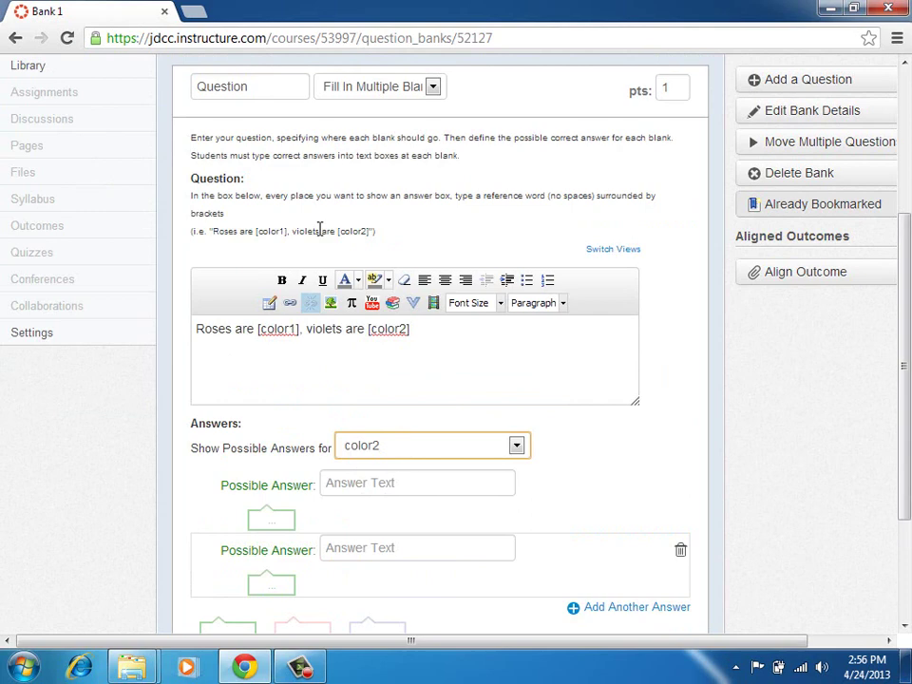
Step: Set the question type to Multiple Choice and replace the question text with "MultipleChoice"
{"action": "left_click", "coordinate": [397, 95]}
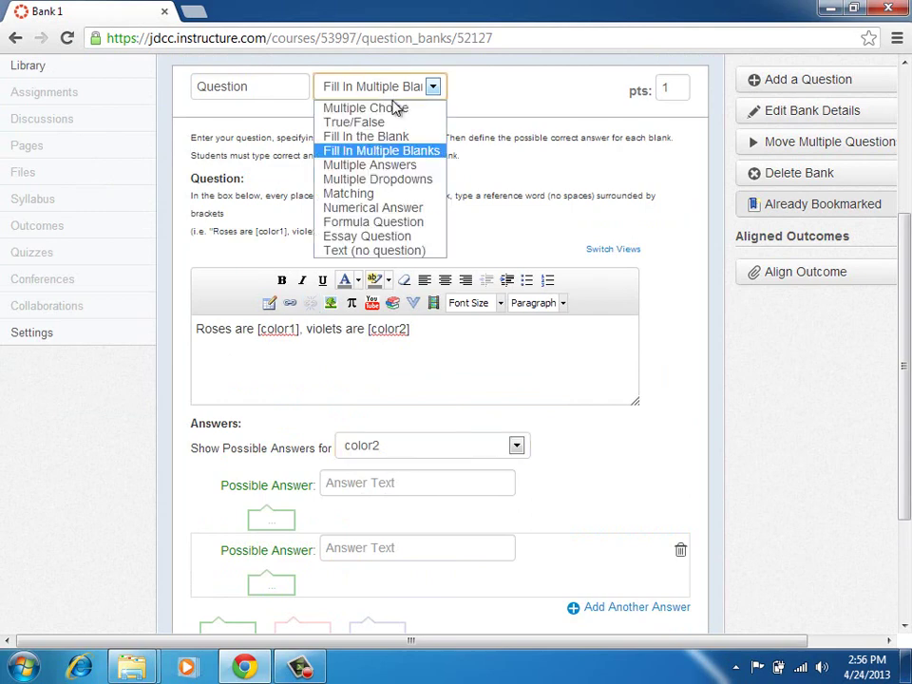
{"action": "left_click", "coordinate": [394, 108]}
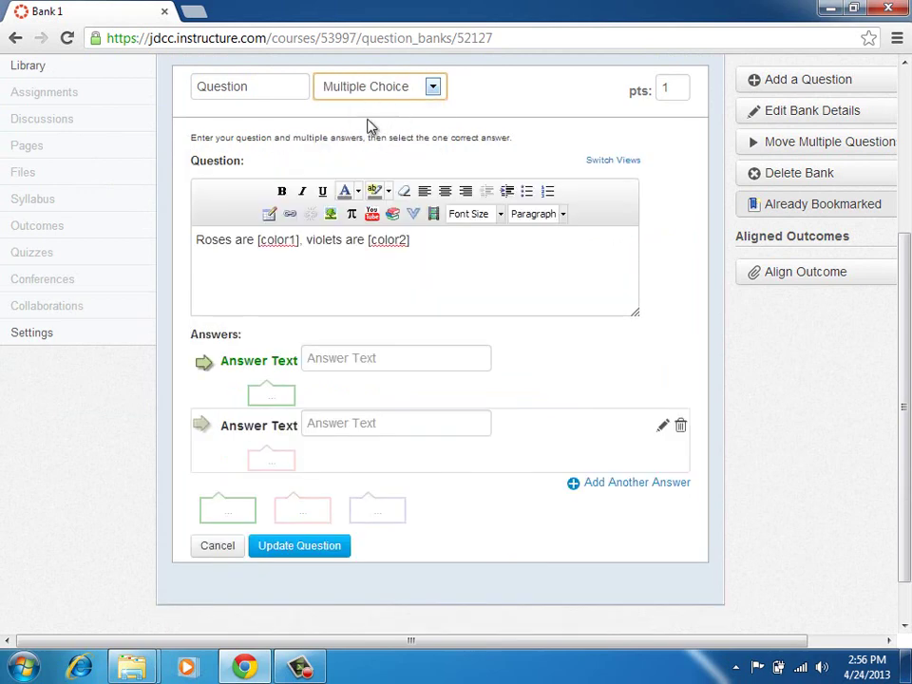
{"action": "left_click_drag", "start_coordinate": [434, 238], "coordinate": [12, 249]}
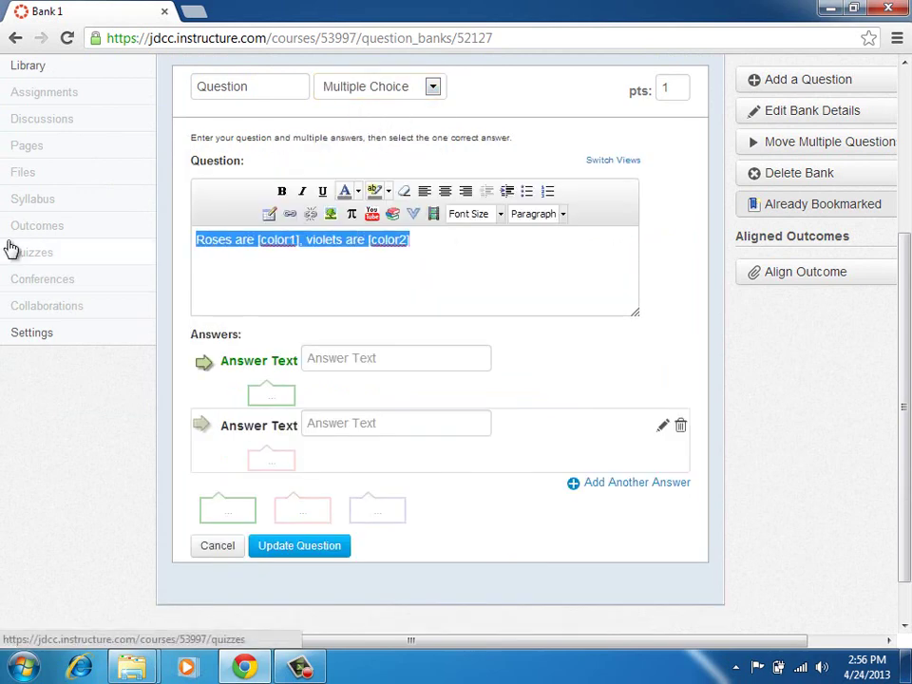
{"action": "type", "text": "Multiple"}
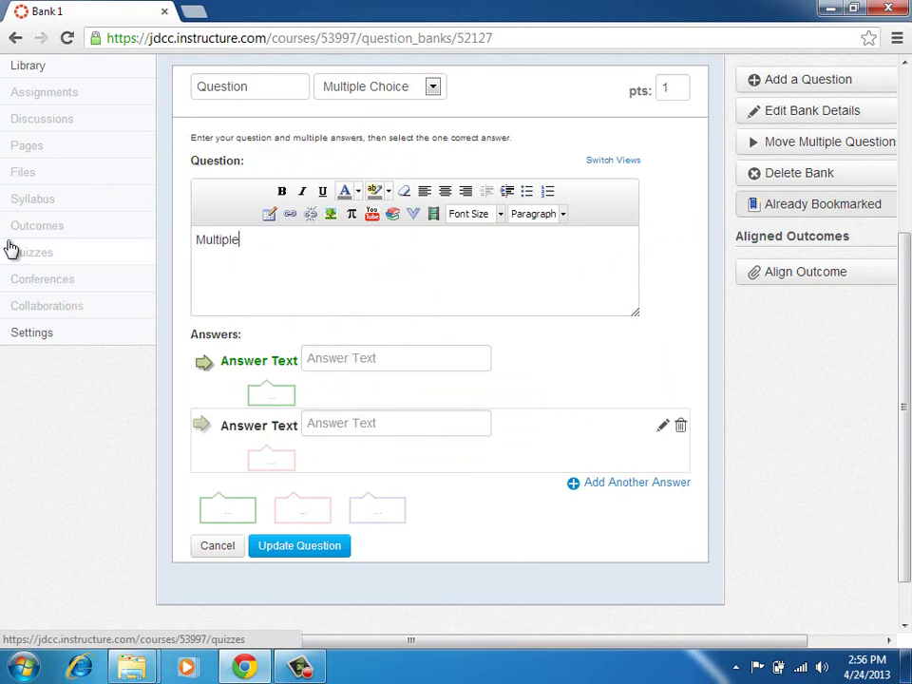
{"action": "type", "text": "Choice"}
{"action": "key", "text": "BackSpace"}
{"action": "key", "text": "BackSpace"}
{"action": "key", "text": "BackSpace"}
{"action": "key", "text": "BackSpace"}
{"action": "type", "text": "oice"}
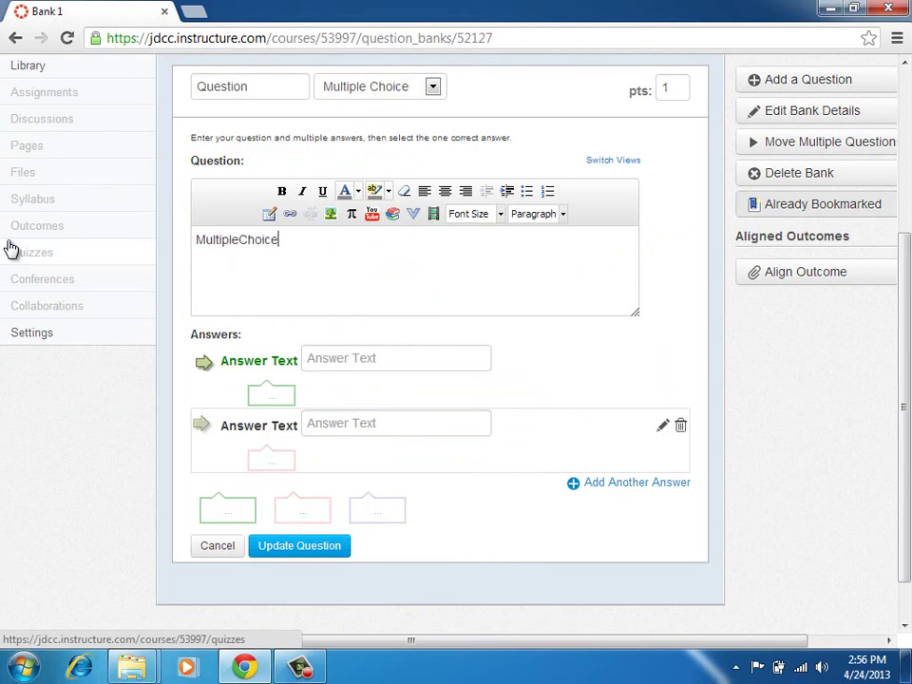
Step: Enter A as the correct answer and B as the second answer of the multiple-choice question
{"action": "left_click", "coordinate": [378, 357]}
{"action": "type", "text": "a"}
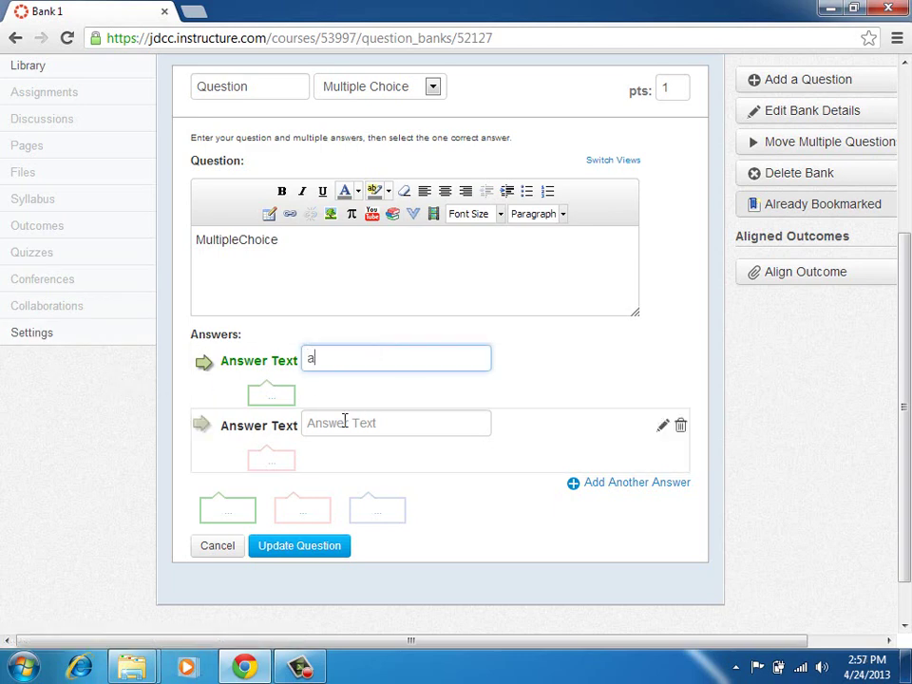
{"action": "key", "text": "BackSpace"}
{"action": "type", "text": "A"}
{"action": "left_click", "coordinate": [350, 421]}
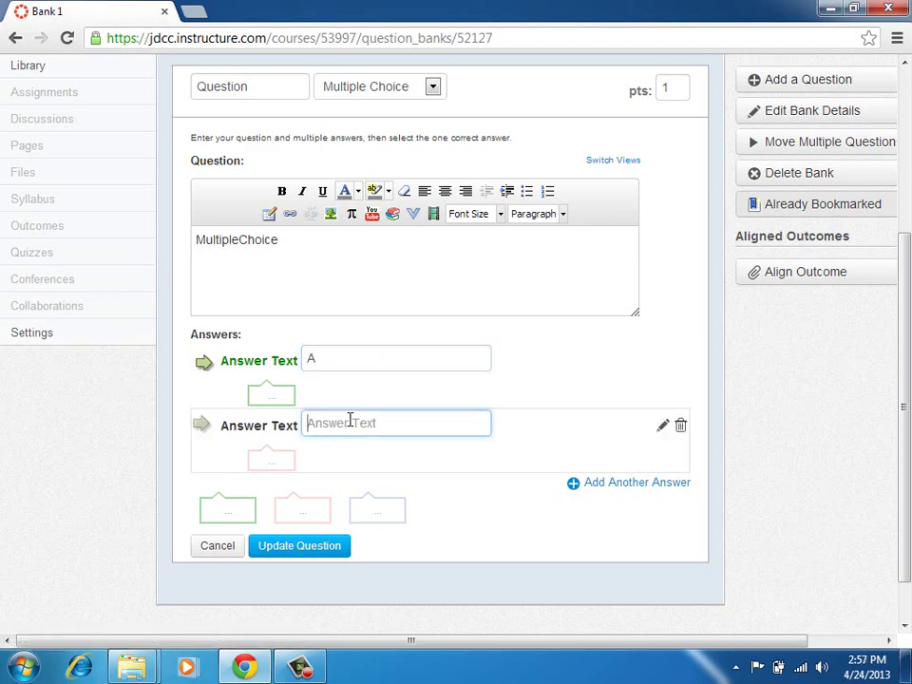
{"action": "type", "text": "B"}
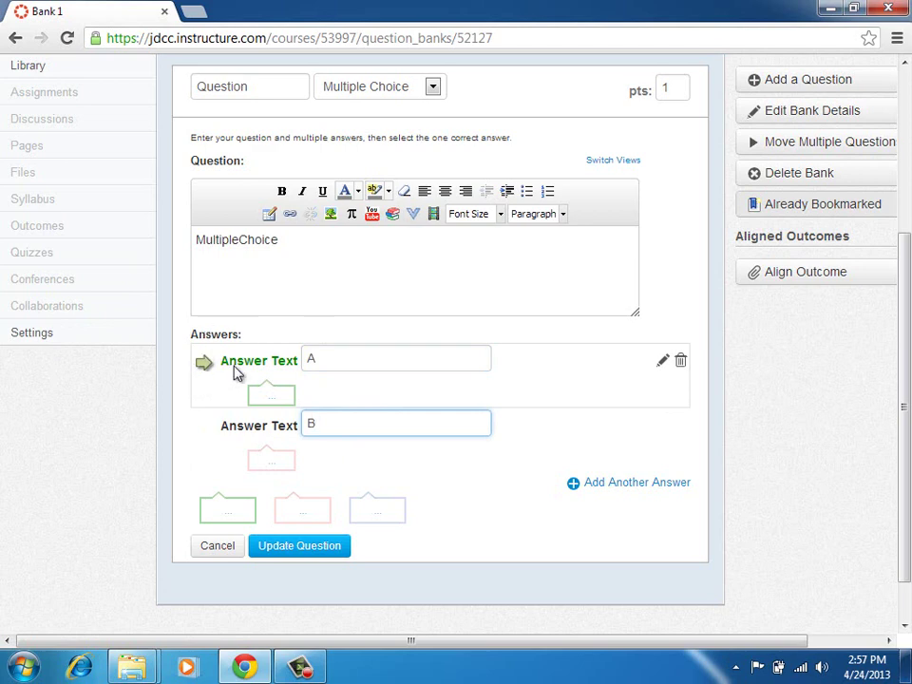
Step: Mark answer B as the correct answer of the multiple-choice question and save the question
{"action": "left_click", "coordinate": [202, 430]}
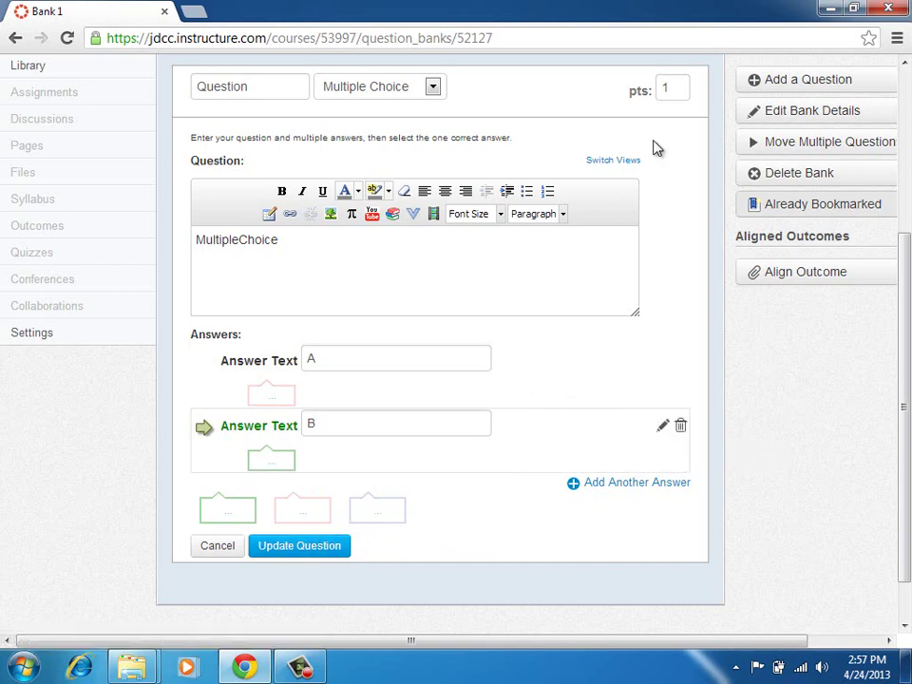
{"action": "left_click", "coordinate": [342, 544]}
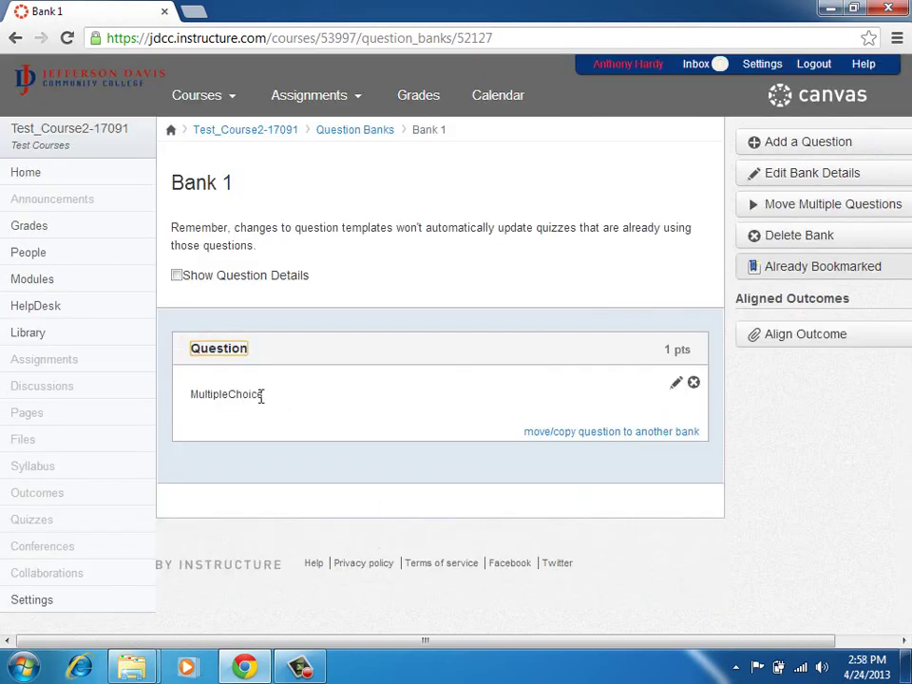
Step: Add a True/False question with the text "TF" and False as the correct answer, and save it to the bank
{"action": "left_click", "coordinate": [746, 145]}
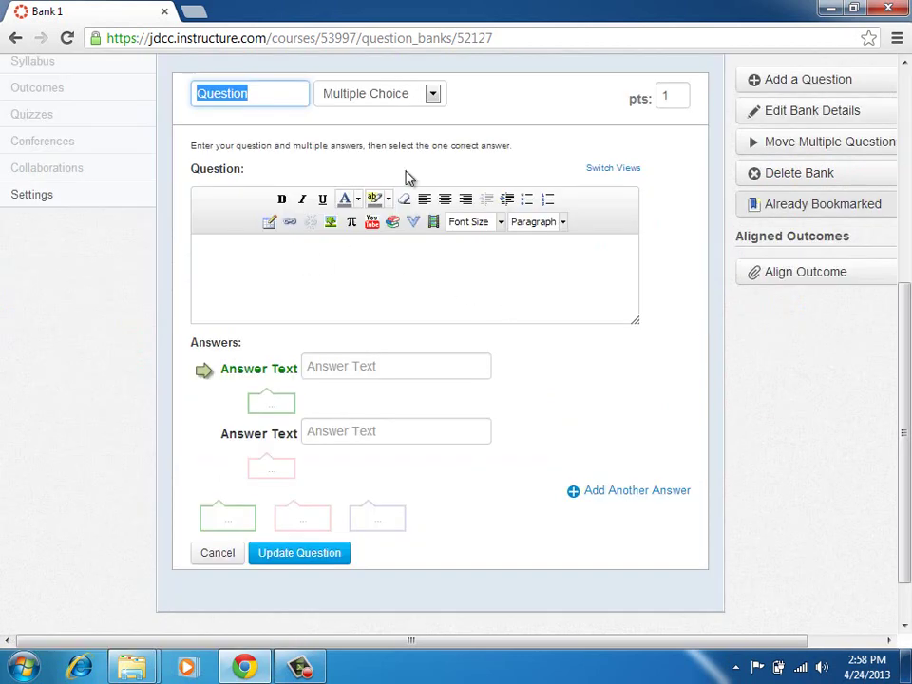
{"action": "left_click", "coordinate": [433, 94]}
{"action": "left_click", "coordinate": [409, 129]}
{"action": "left_click", "coordinate": [332, 257]}
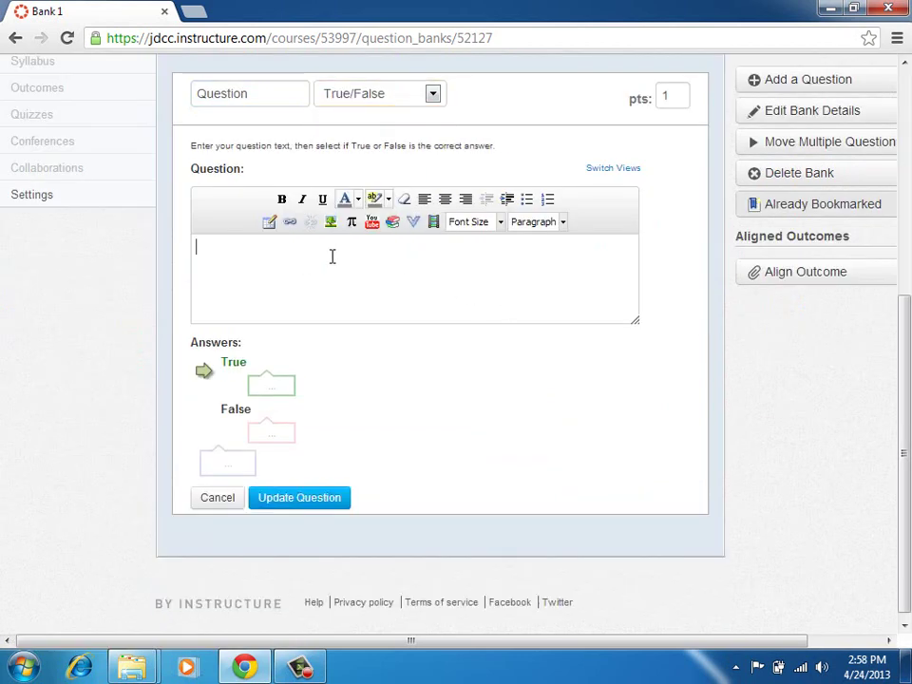
{"action": "type", "text": "TF"}
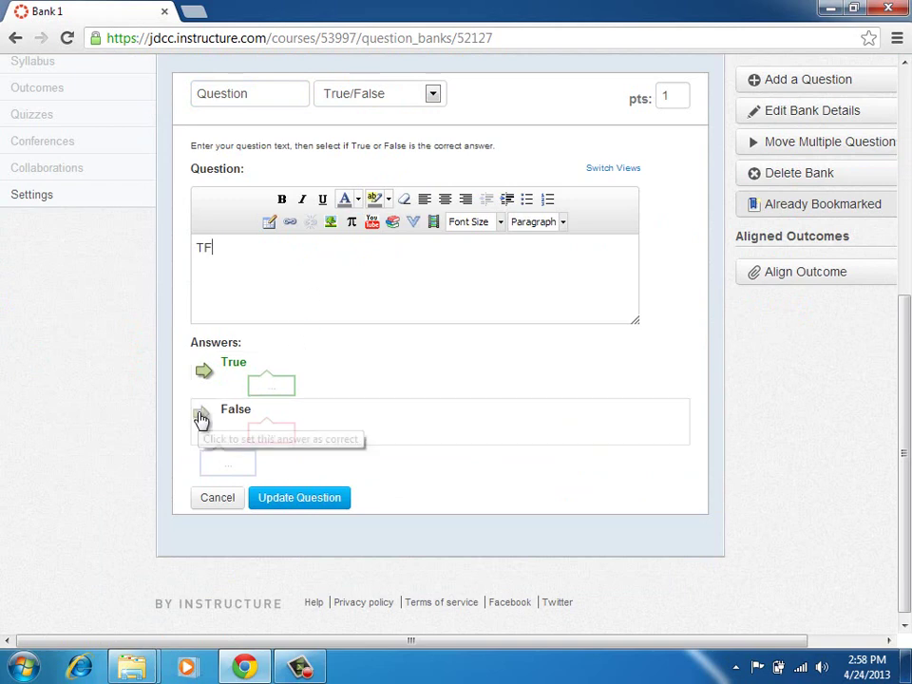
{"action": "left_click", "coordinate": [202, 418]}
{"action": "left_click", "coordinate": [297, 499]}
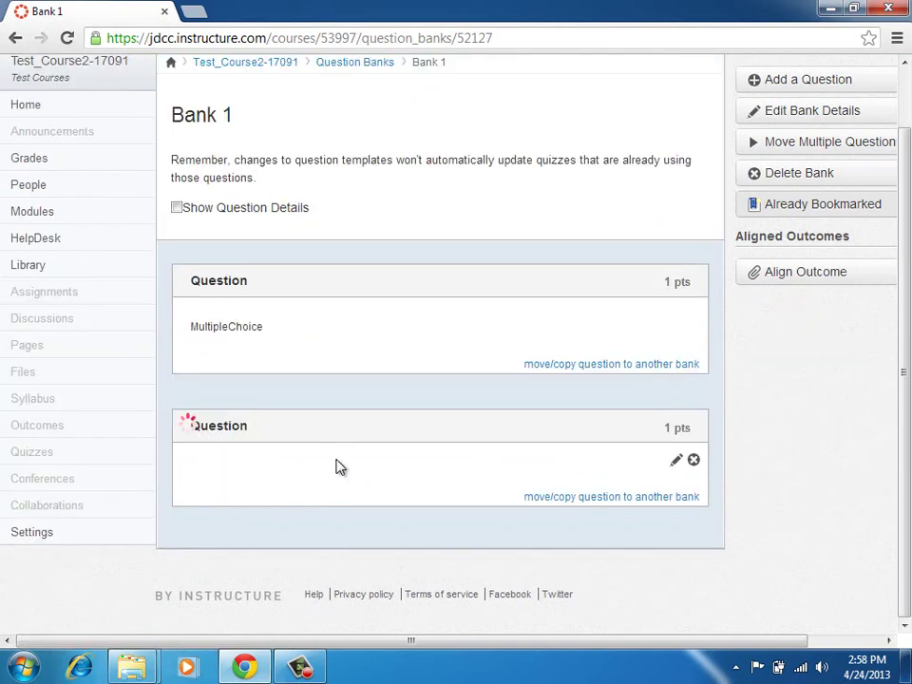
{"action": "left_click", "coordinate": [564, 203]}
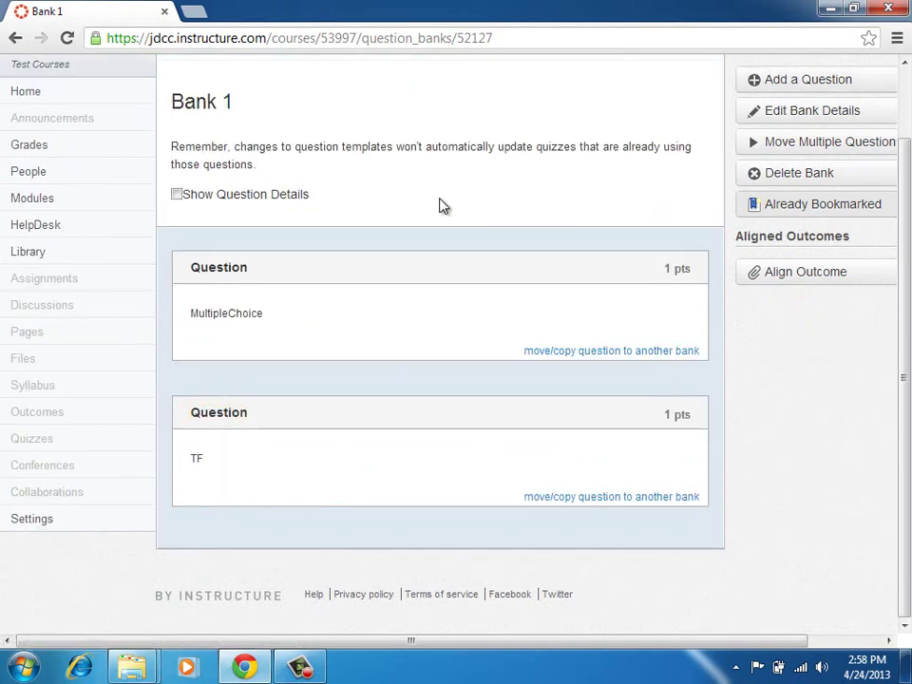
Step: Add a Fill In the Blank question with the text "____ ruled Rome after Julius Caesar."
{"action": "left_click", "coordinate": [755, 81]}
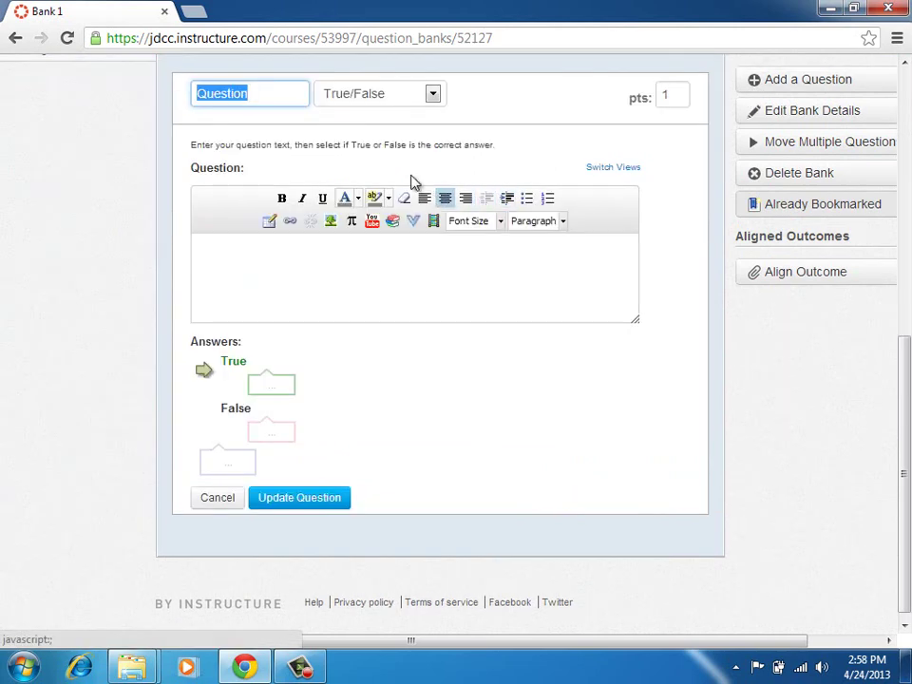
{"action": "left_click", "coordinate": [379, 87]}
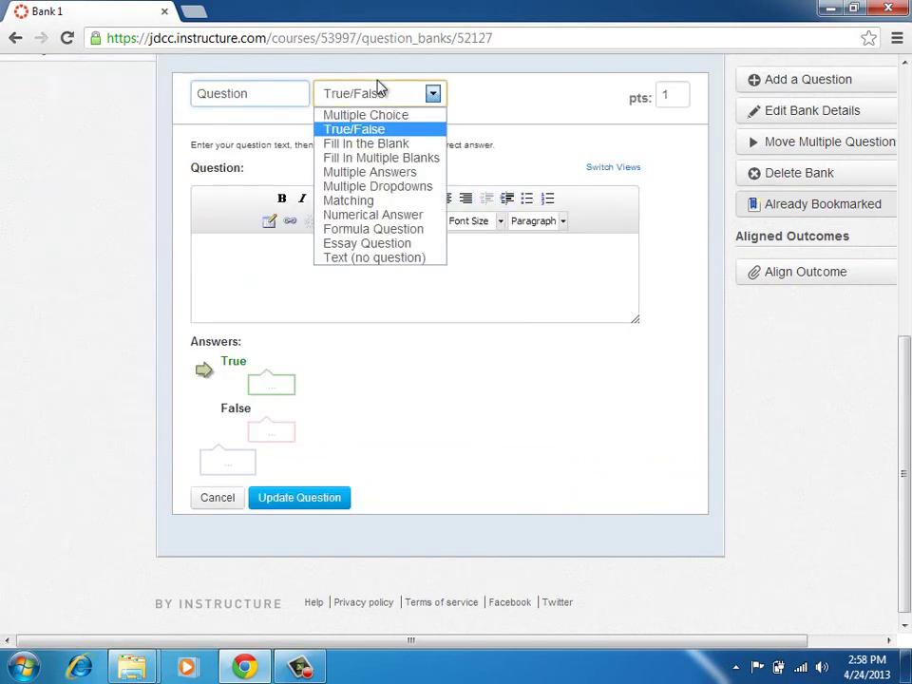
{"action": "left_click", "coordinate": [416, 144]}
{"action": "left_click", "coordinate": [378, 292]}
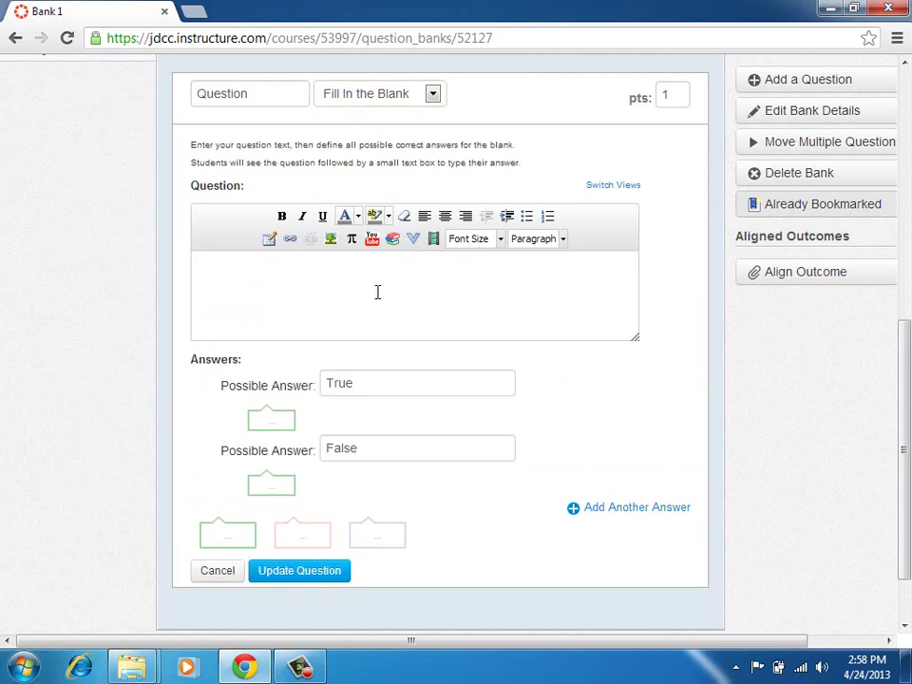
{"action": "type", "text": "____ ruled Rome after C"}
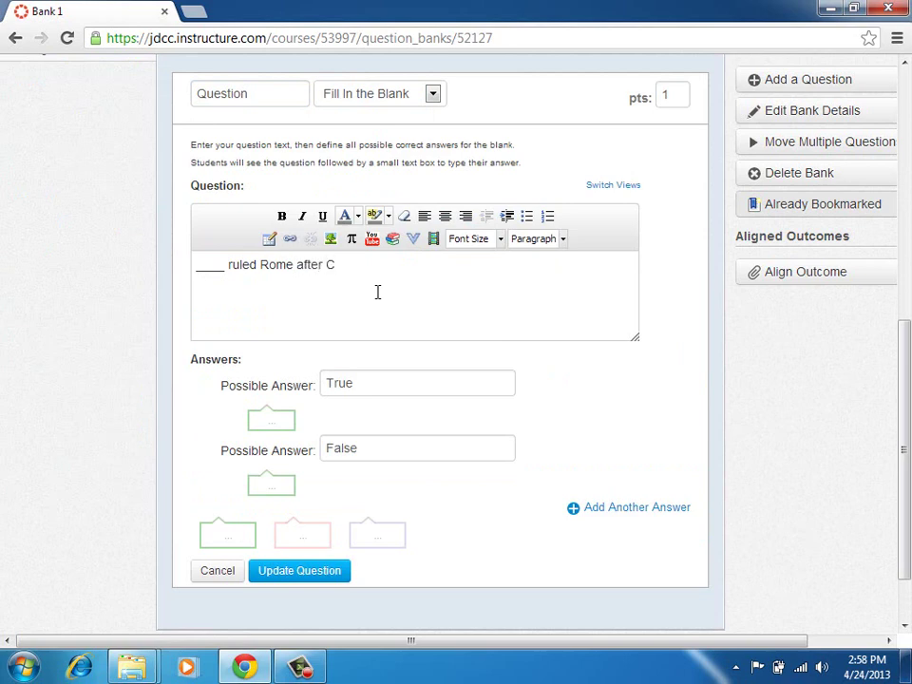
{"action": "key", "text": "BackSpace"}
{"action": "type", "text": "Julious"}
{"action": "key", "text": "BackSpace"}
{"action": "key", "text": "BackSpace"}
{"action": "type", "text": "s Caesar"}
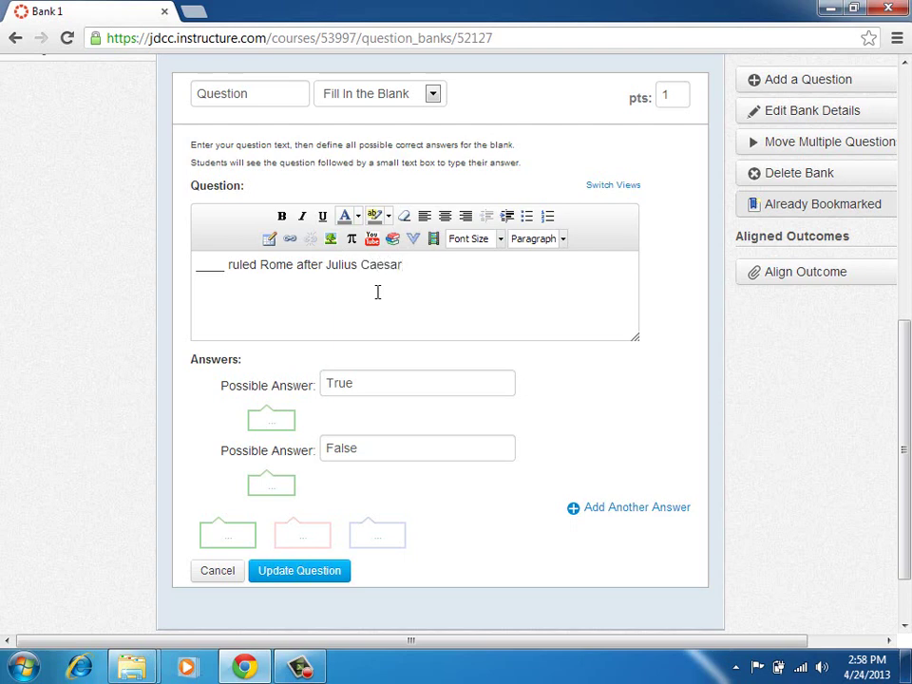
{"action": "type", "text": "."}
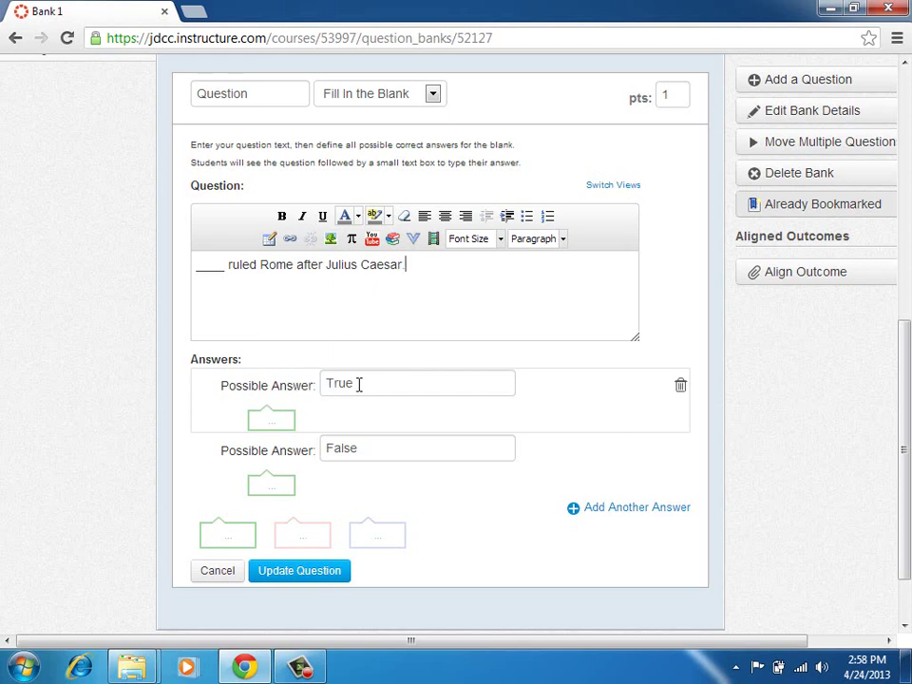
Step: Replace the two possible answers of the fill-in-the-blank question with "Marc Antony" and "Bob Hope"
{"action": "left_click_drag", "start_coordinate": [358, 383], "coordinate": [266, 382]}
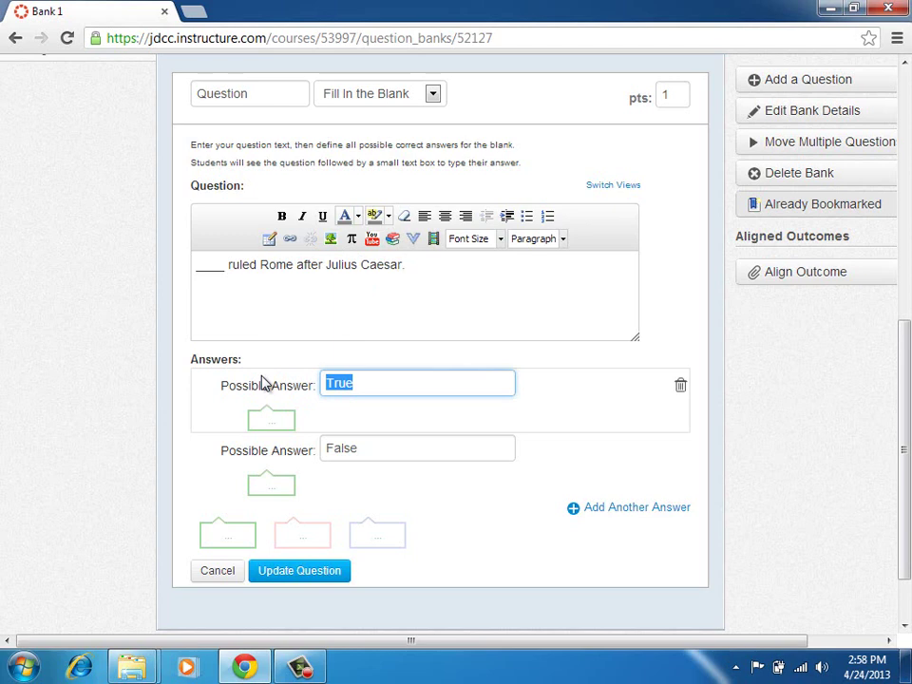
{"action": "type", "text": "Marc Antony"}
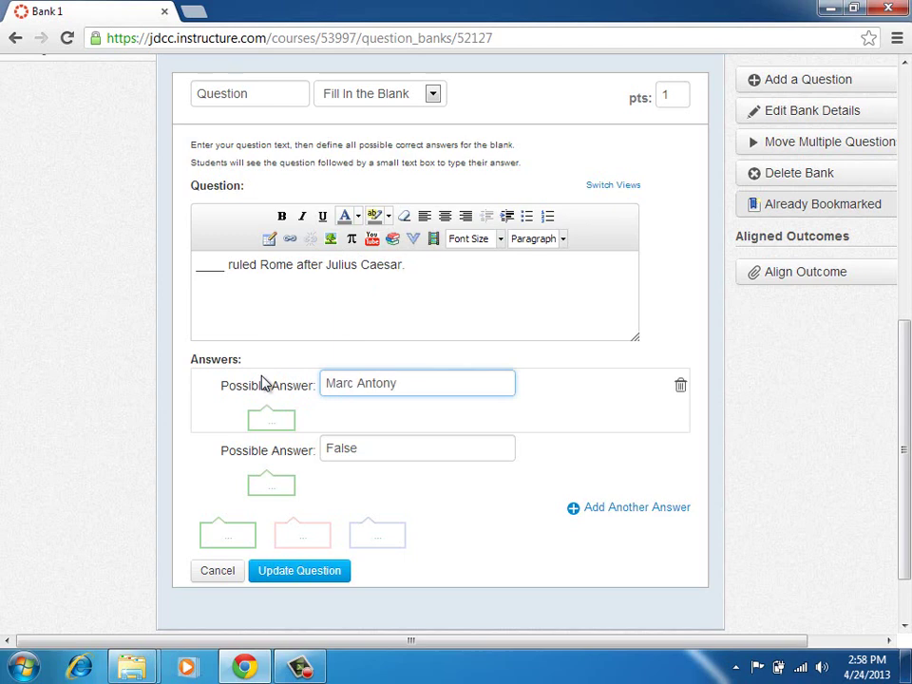
{"action": "left_click_drag", "start_coordinate": [374, 448], "coordinate": [283, 454]}
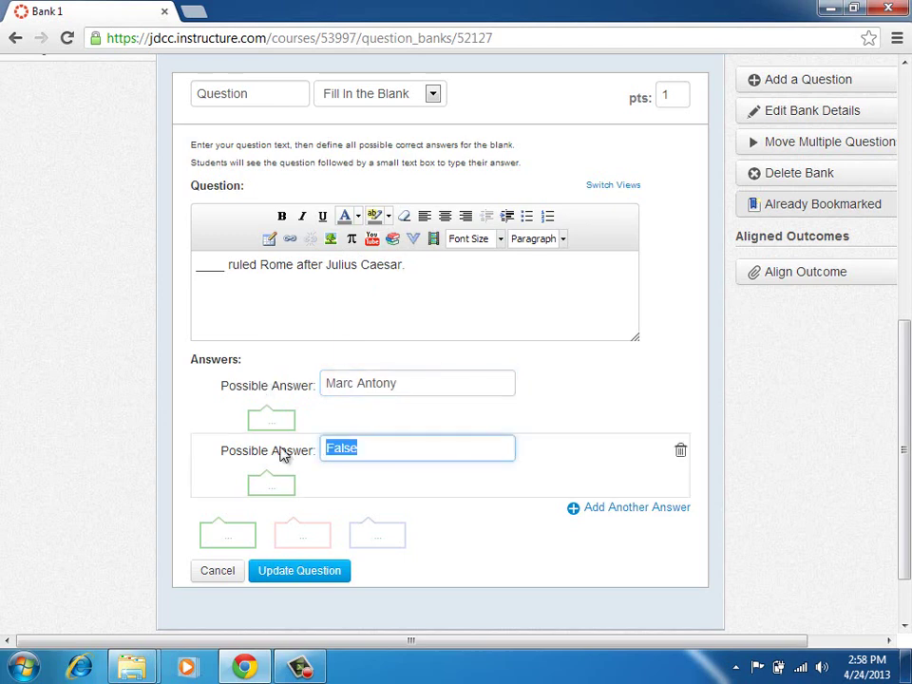
{"action": "type", "text": "Bob Hope"}
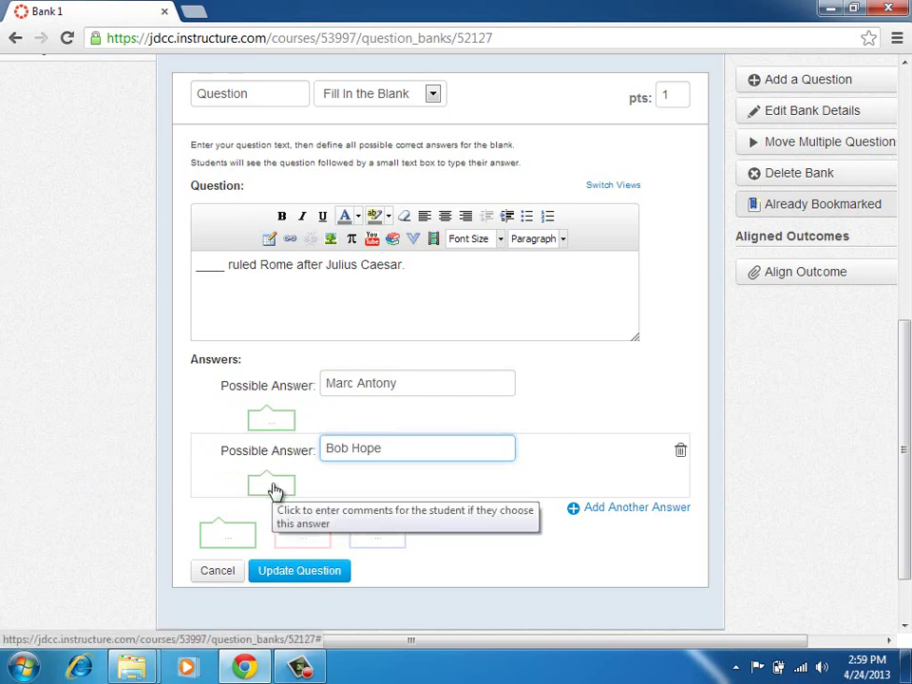
{"action": "left_click", "coordinate": [613, 513]}
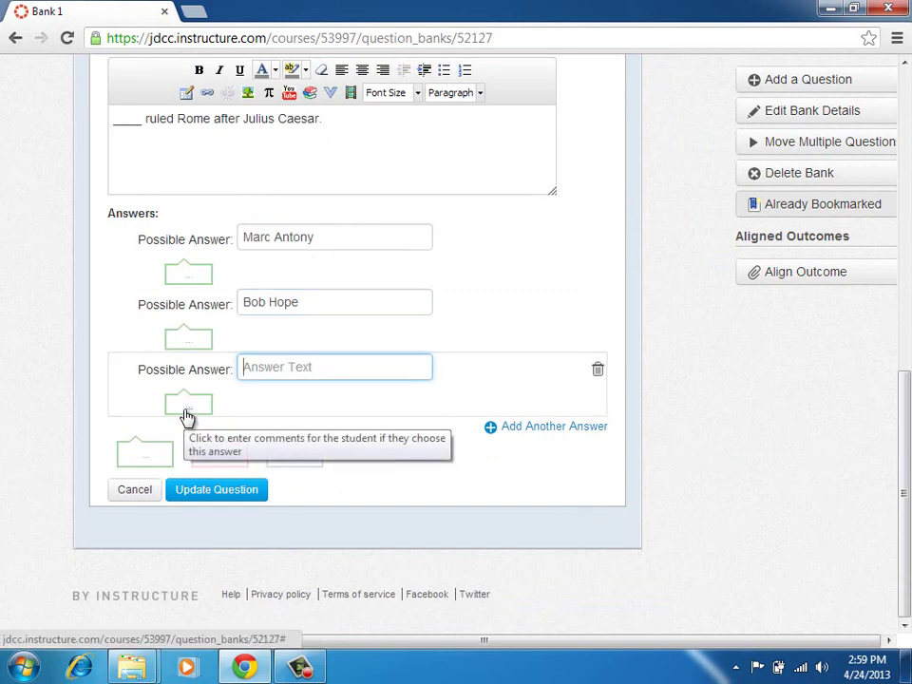
{"action": "left_click", "coordinate": [597, 370]}
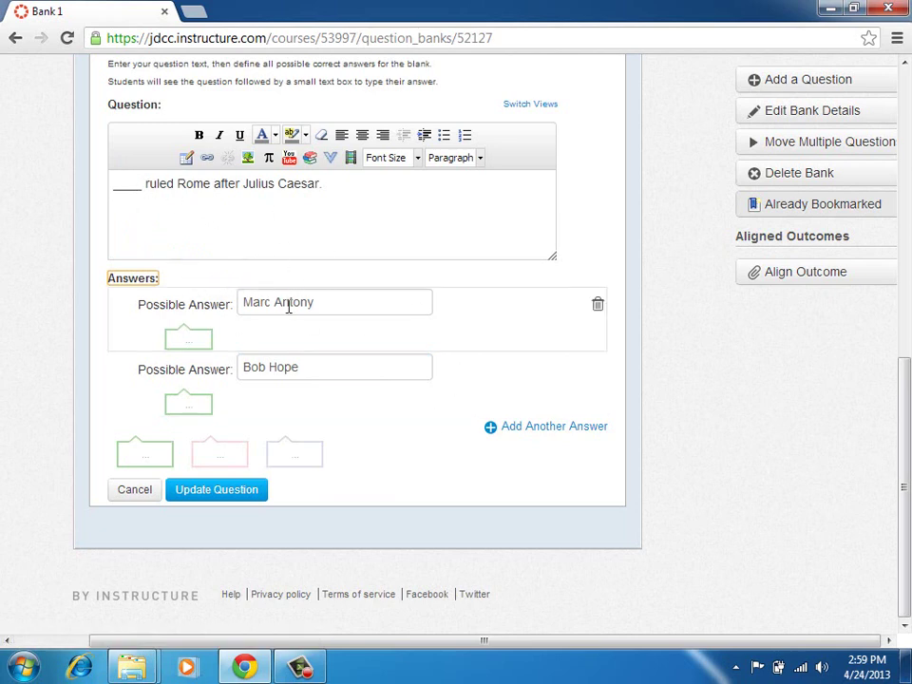
{"action": "left_click", "coordinate": [306, 367]}
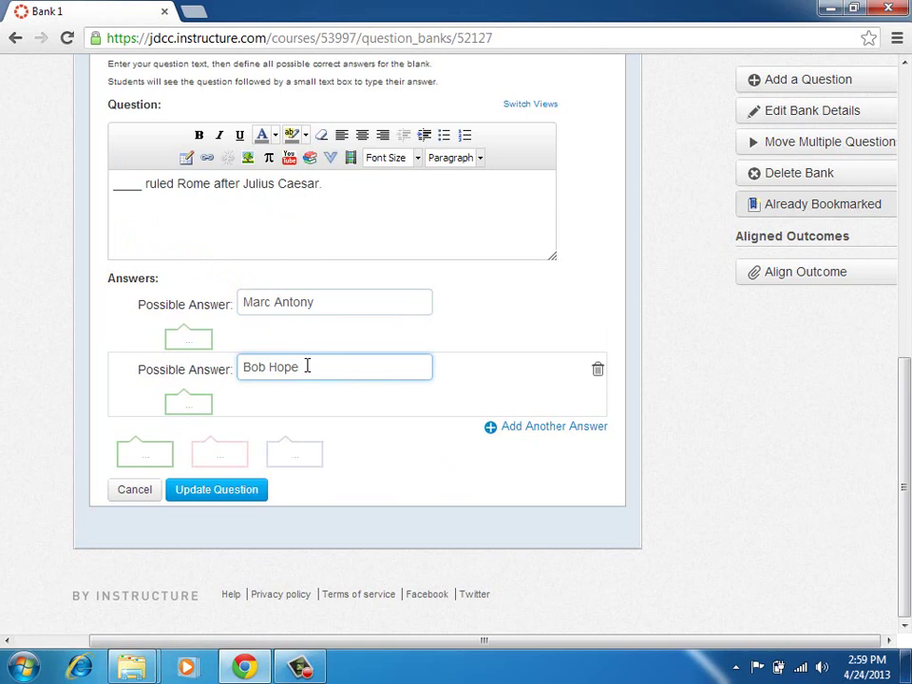
{"action": "left_click_drag", "start_coordinate": [305, 366], "coordinate": [248, 346]}
{"action": "left_click_drag", "start_coordinate": [317, 299], "coordinate": [251, 305]}
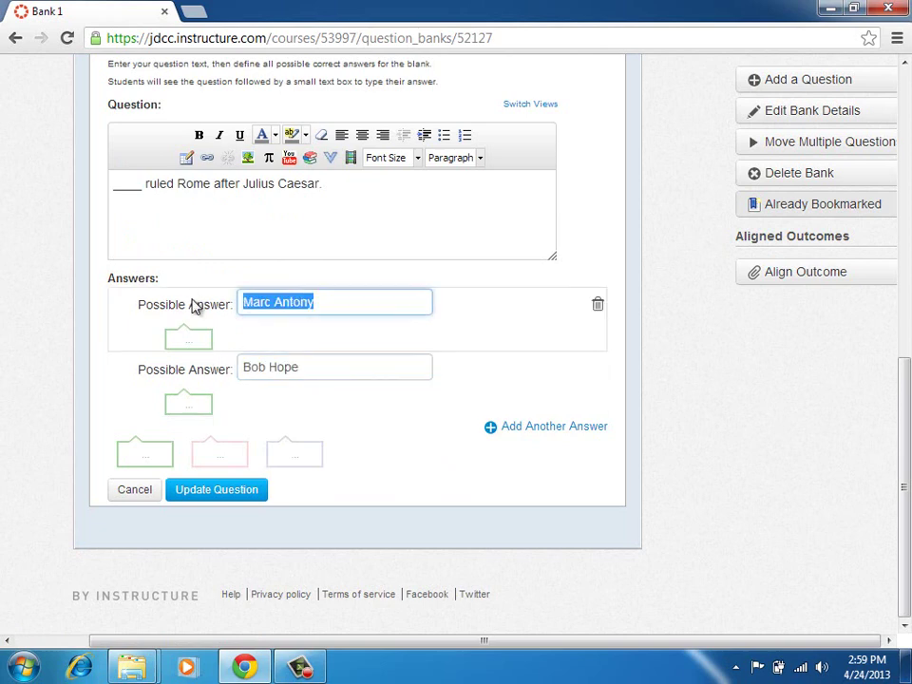
Step: Save the fill-in-the-blank question and start a new Matching question with the text "W?"
{"action": "left_click", "coordinate": [234, 493]}
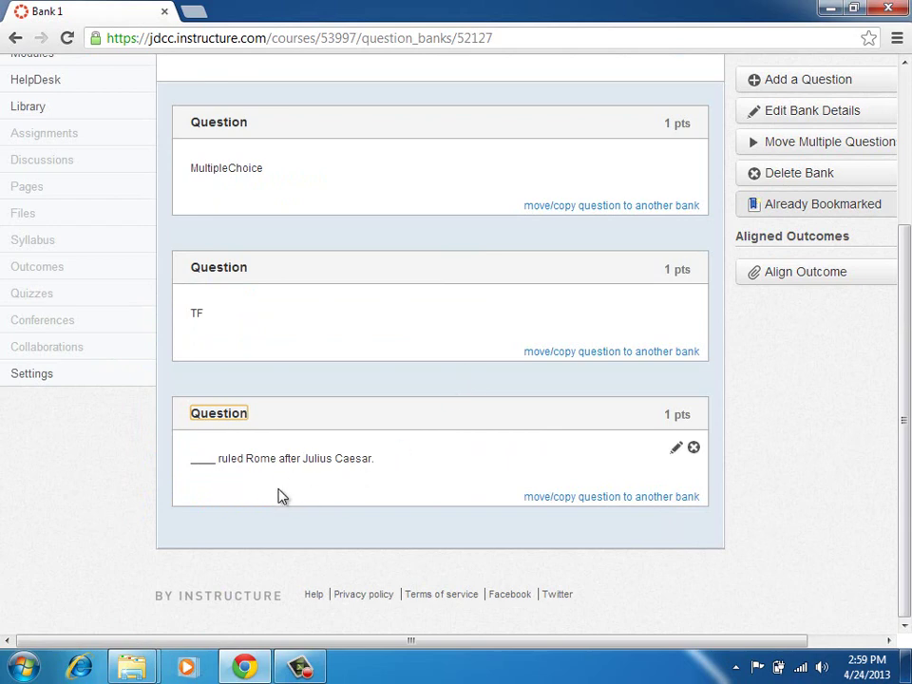
{"action": "left_click", "coordinate": [768, 86]}
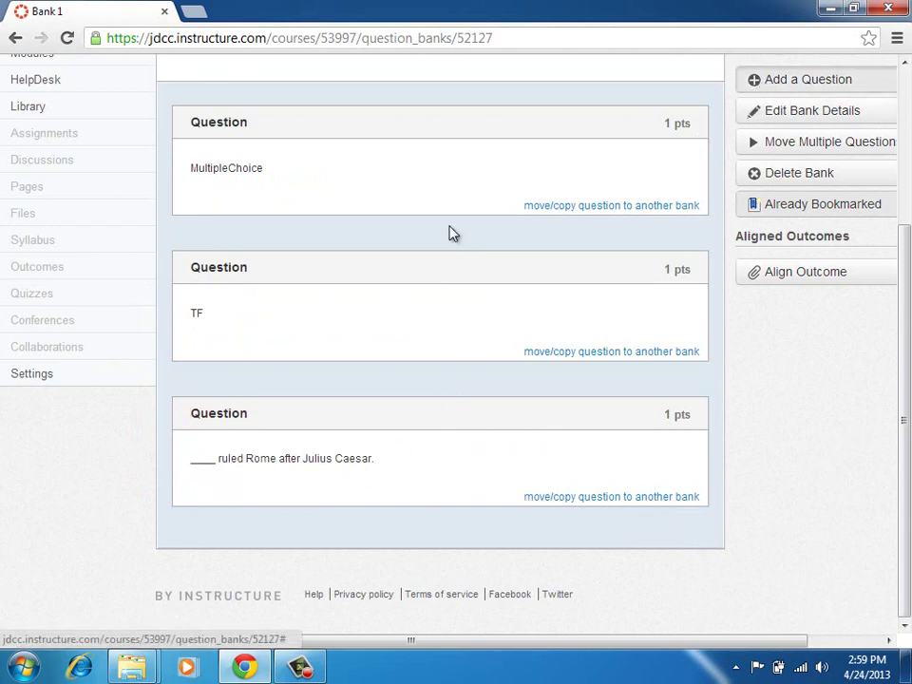
{"action": "left_click", "coordinate": [417, 95]}
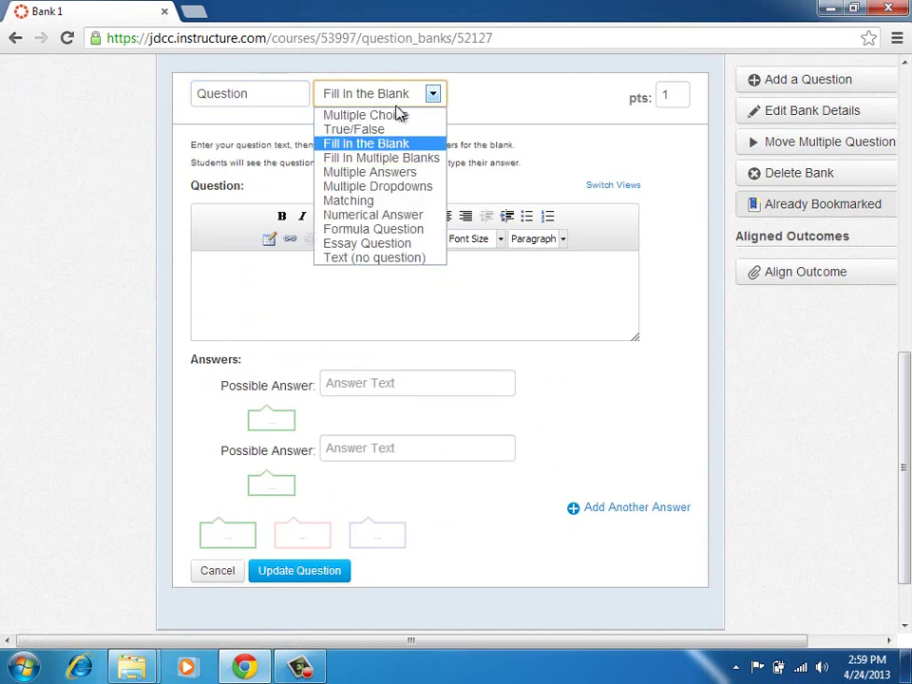
{"action": "left_click", "coordinate": [419, 201]}
{"action": "left_click", "coordinate": [390, 313]}
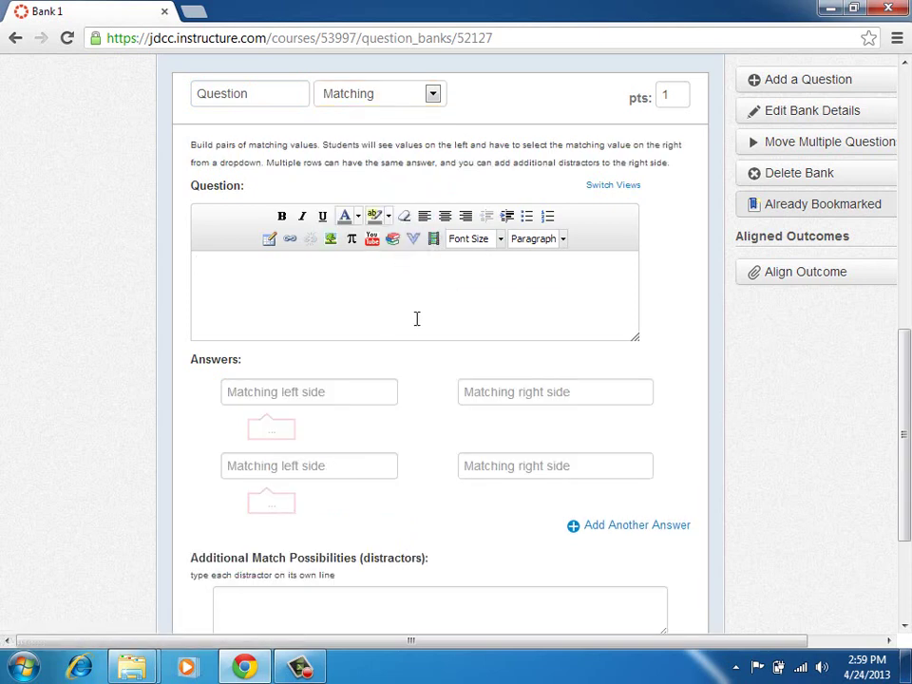
{"action": "type", "text": "W>"}
{"action": "type", "text": "?"}
Step: Enter the matching pairs A with a and B with b as the answers of the matching question
{"action": "scroll", "coordinate": [408, 314], "scroll_direction": "down", "scroll_amount": 2}
{"action": "left_click", "coordinate": [333, 214]}
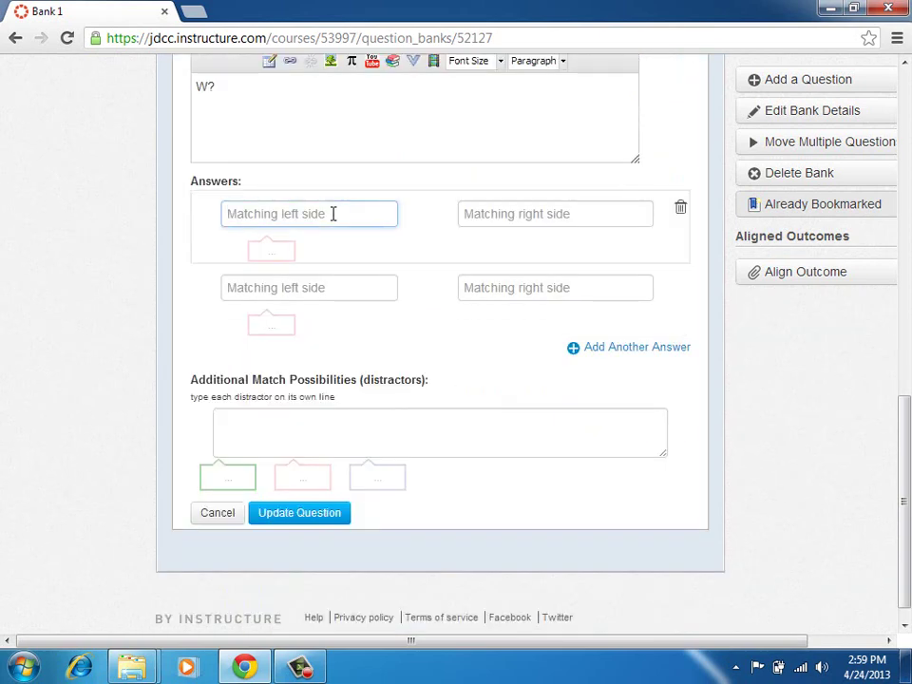
{"action": "type", "text": "A"}
{"action": "left_click", "coordinate": [315, 287]}
{"action": "type", "text": "B"}
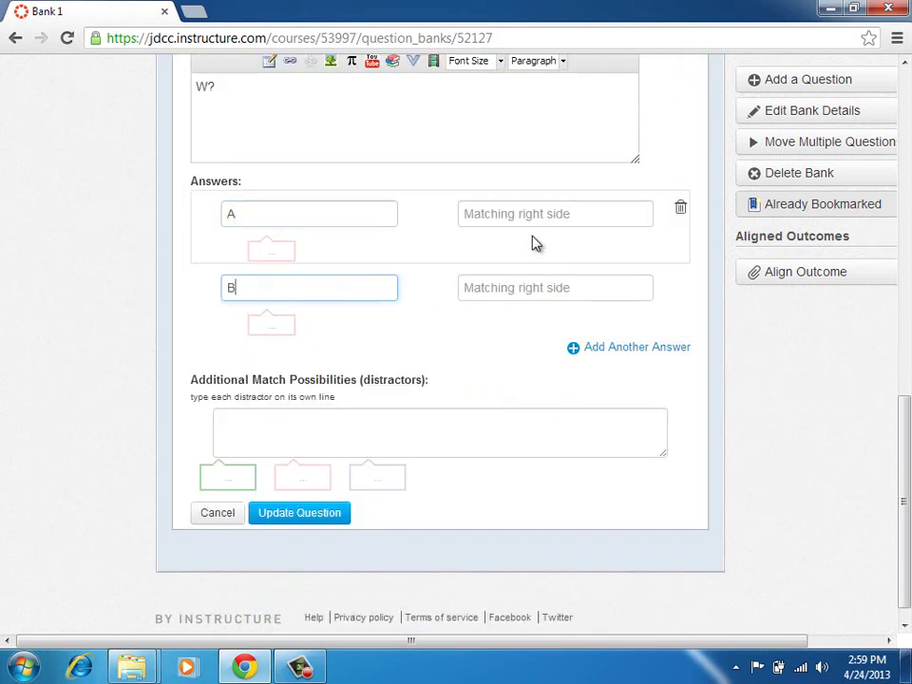
{"action": "left_click", "coordinate": [533, 216]}
{"action": "type", "text": "a"}
{"action": "left_click", "coordinate": [526, 285]}
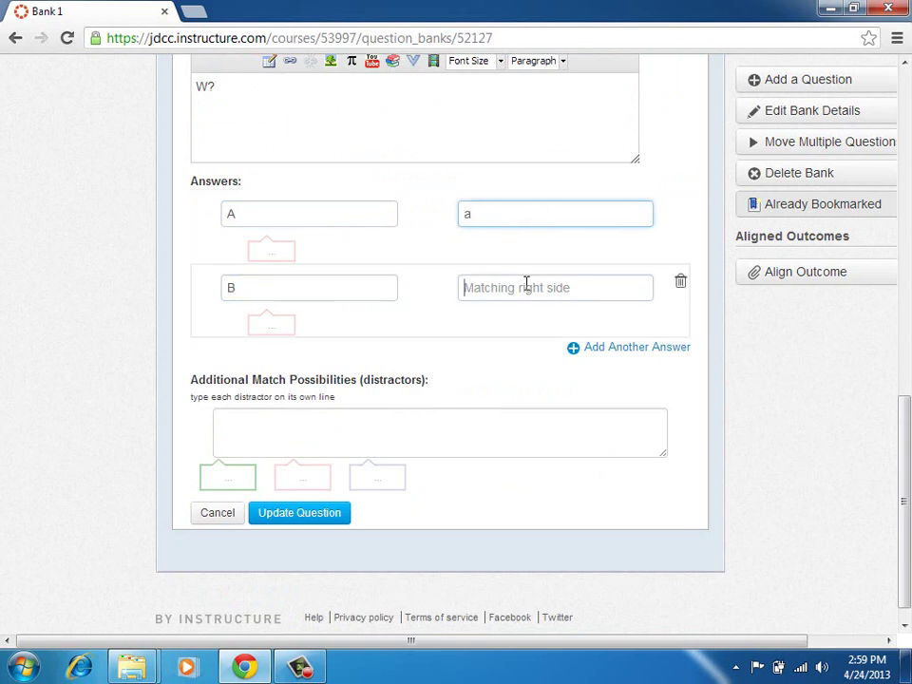
{"action": "type", "text": "b"}
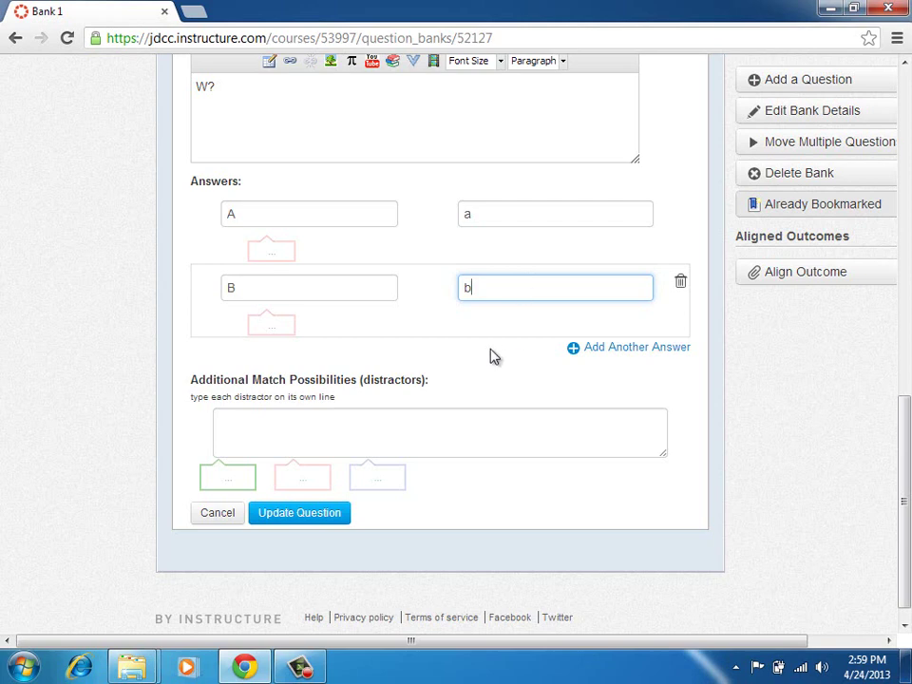
Step: Add the distractors e, f and g on separate lines and save the matching question
{"action": "left_click", "coordinate": [368, 425]}
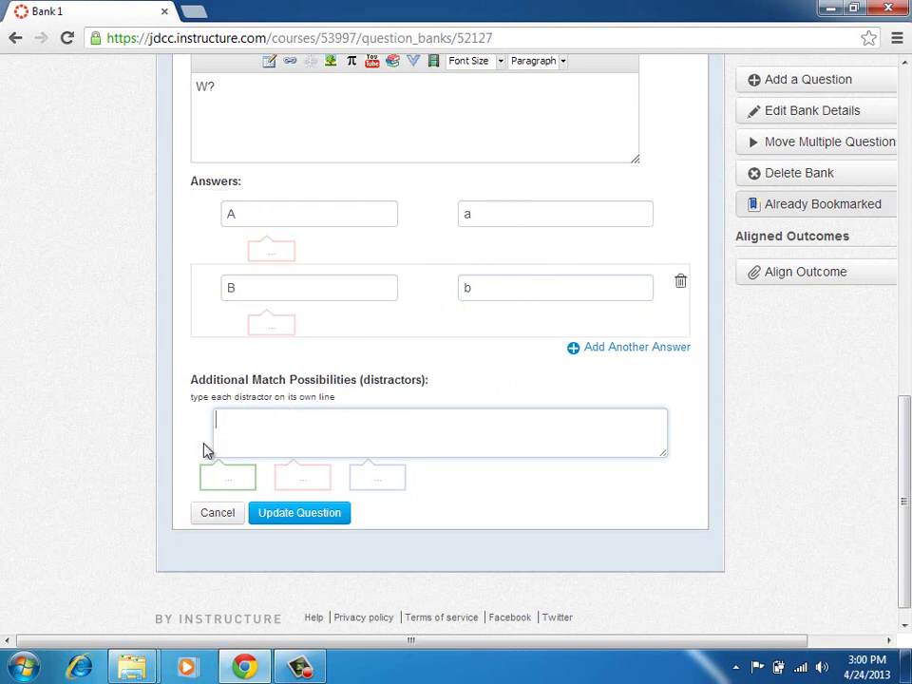
{"action": "type", "text": "e"}
{"action": "key", "text": "Return"}
{"action": "type", "text": "f"}
{"action": "key", "text": "Return"}
{"action": "type", "text": "g"}
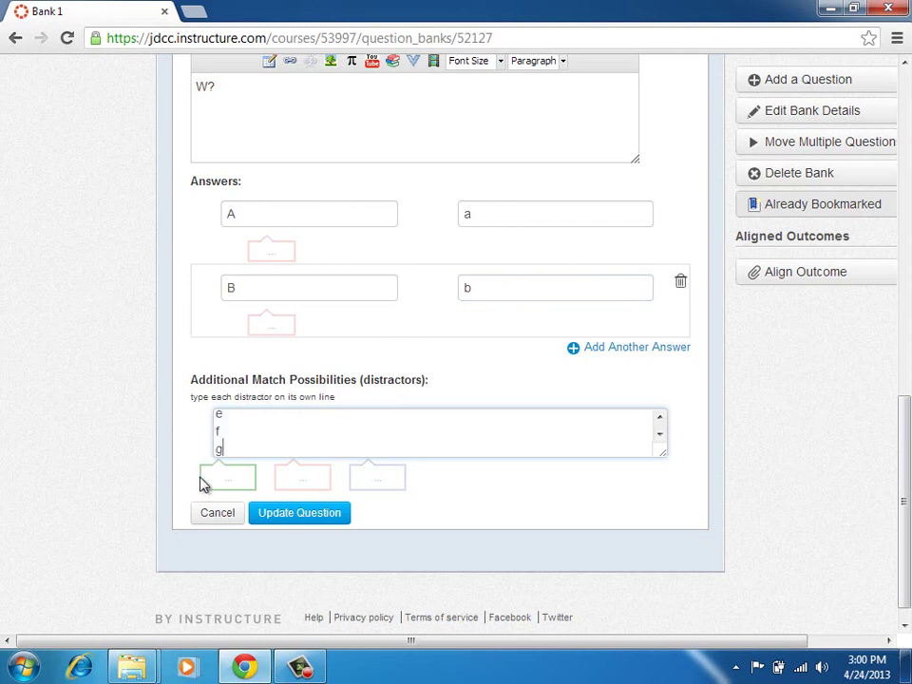
{"action": "left_click", "coordinate": [301, 513]}
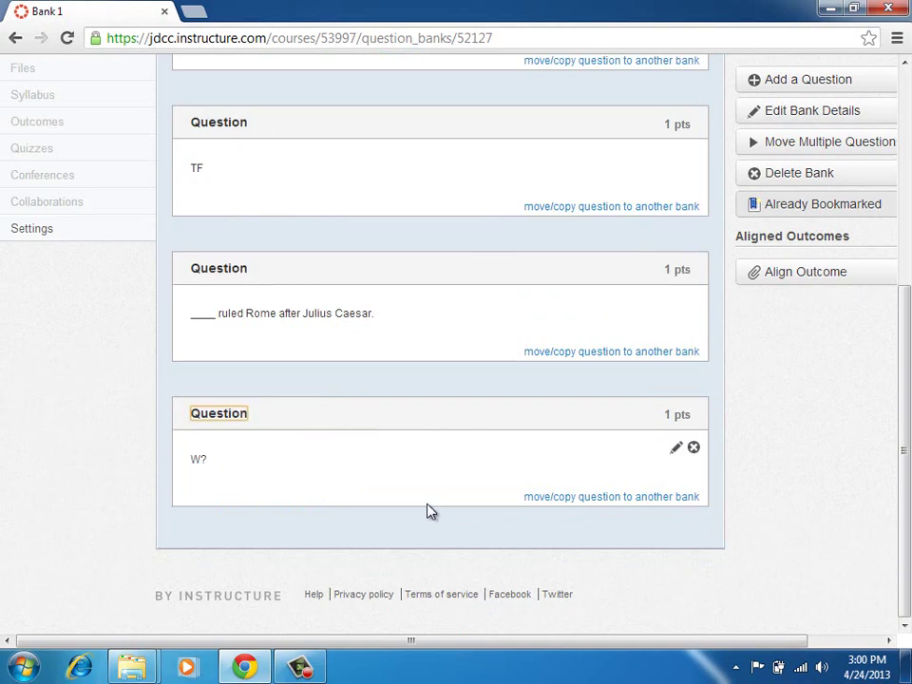
Step: Go to the course's quizzes and open Quiz 1
{"action": "scroll", "coordinate": [426, 511], "scroll_direction": "up", "scroll_amount": 4}
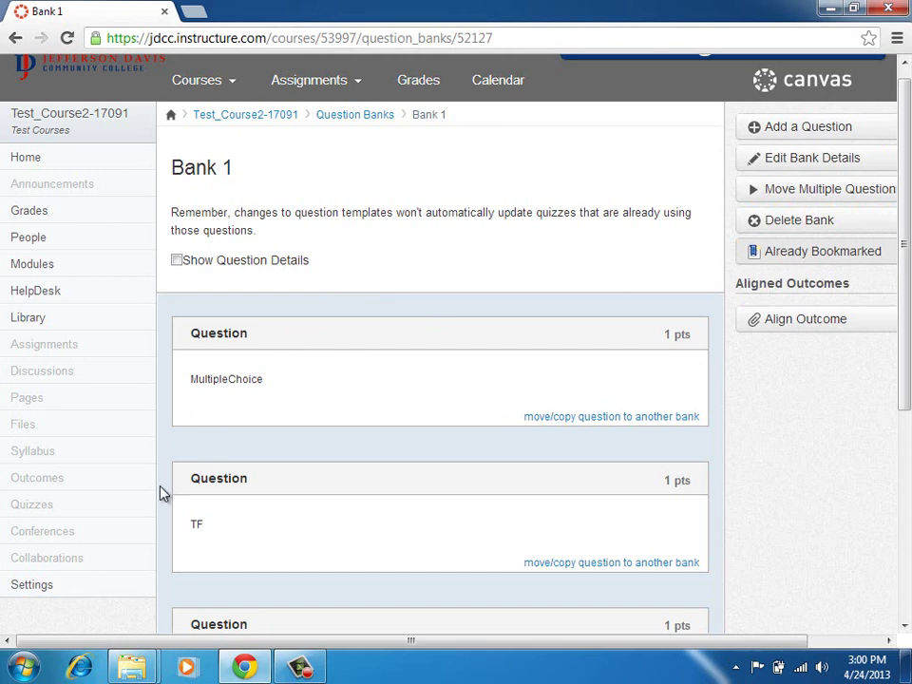
{"action": "left_click", "coordinate": [53, 505]}
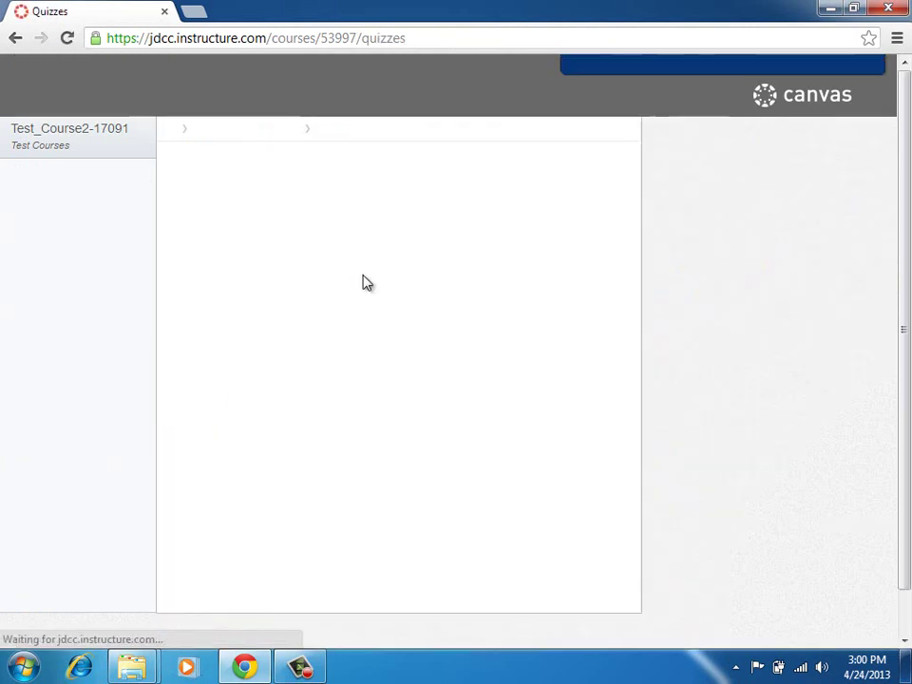
{"action": "left_click", "coordinate": [229, 222]}
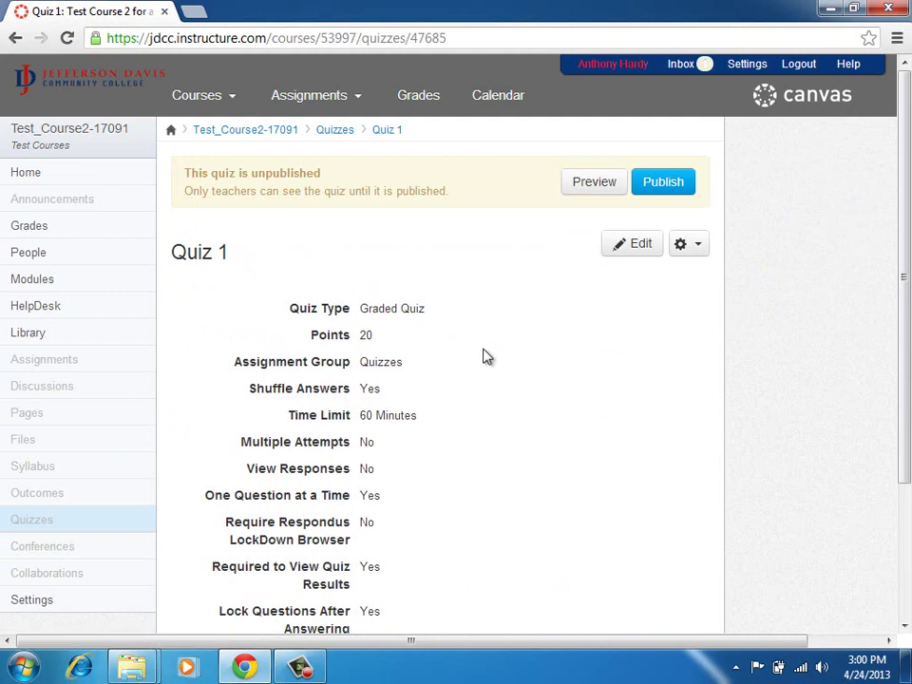
Step: Open Quiz 1's questions for editing and start a new question group named "Topic A"
{"action": "left_click", "coordinate": [627, 246]}
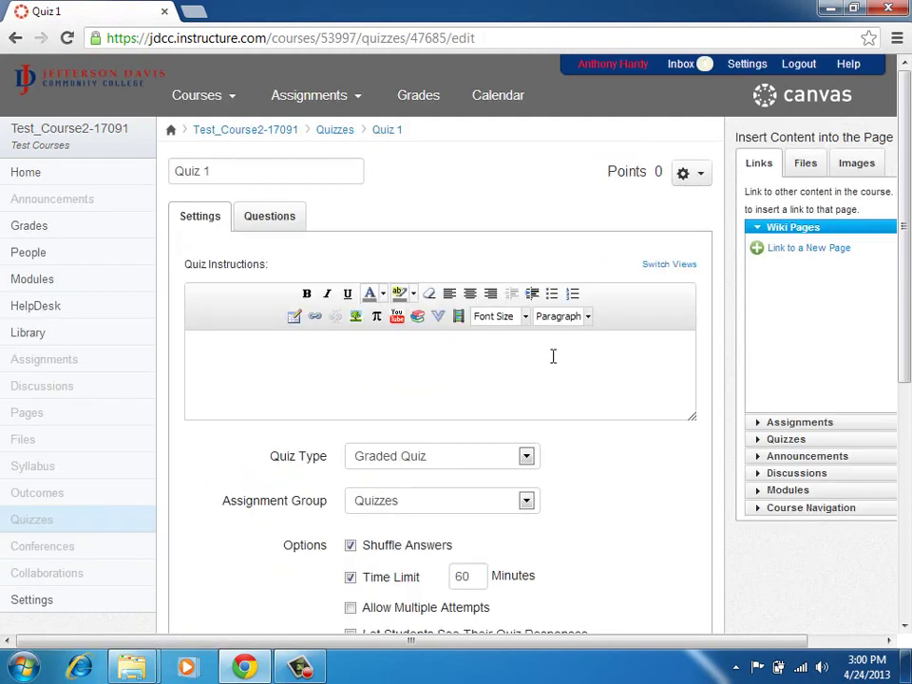
{"action": "left_click", "coordinate": [285, 221]}
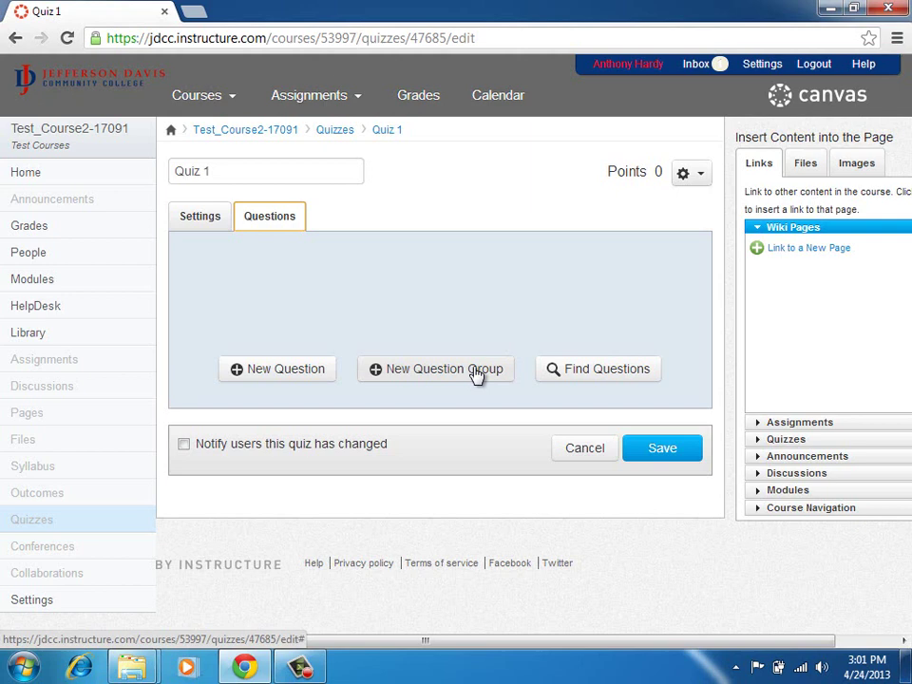
{"action": "left_click", "coordinate": [475, 371]}
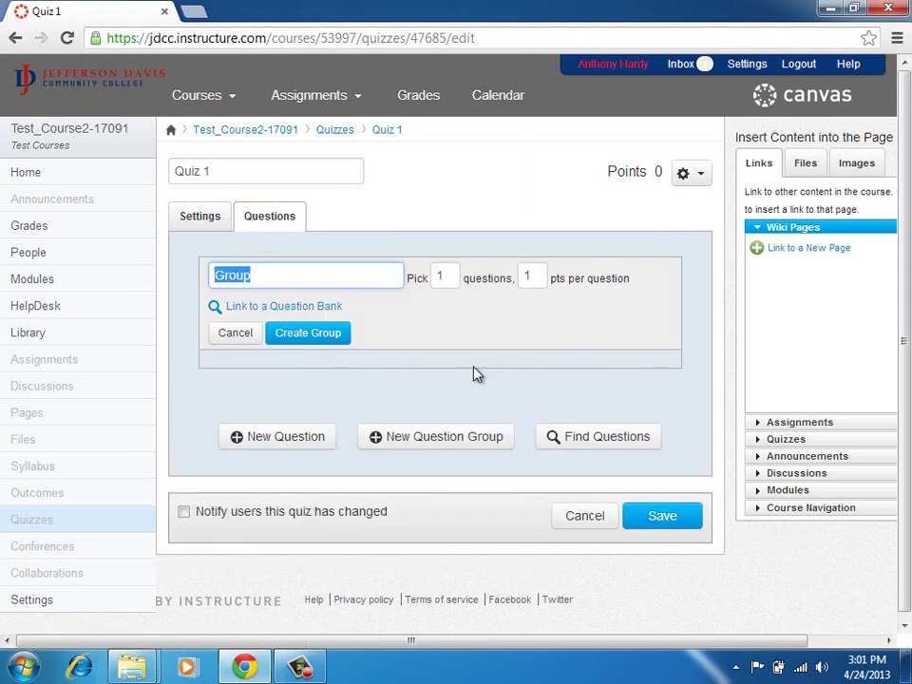
{"action": "type", "text": "Topics"}
{"action": "key", "text": "BackSpace"}
{"action": "type", "text": "A"}
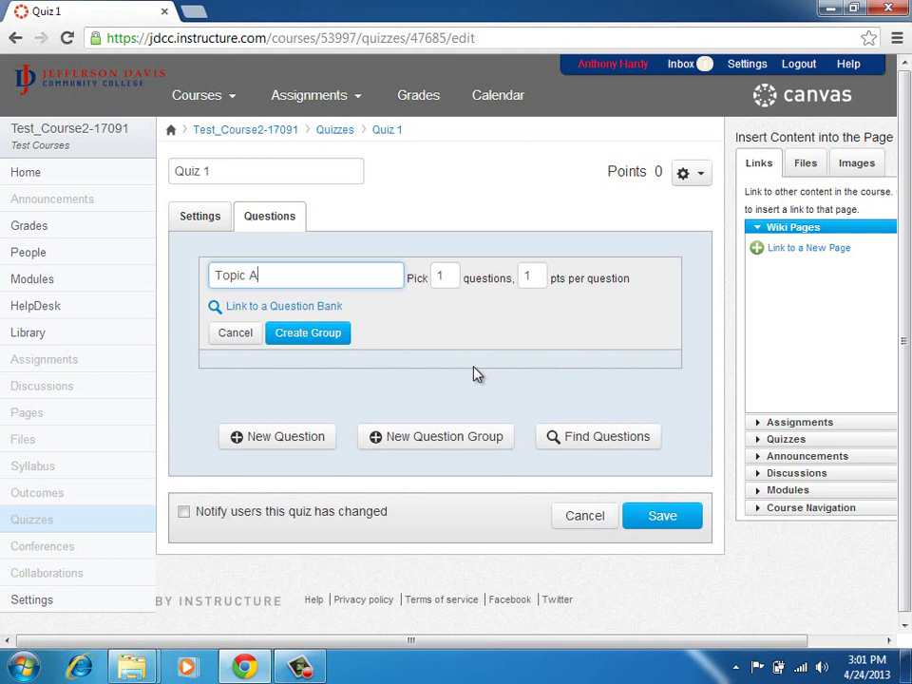
Step: Set the Topic A group to pick 5 questions at 2 points per question and save the group
{"action": "key", "text": "Tab"}
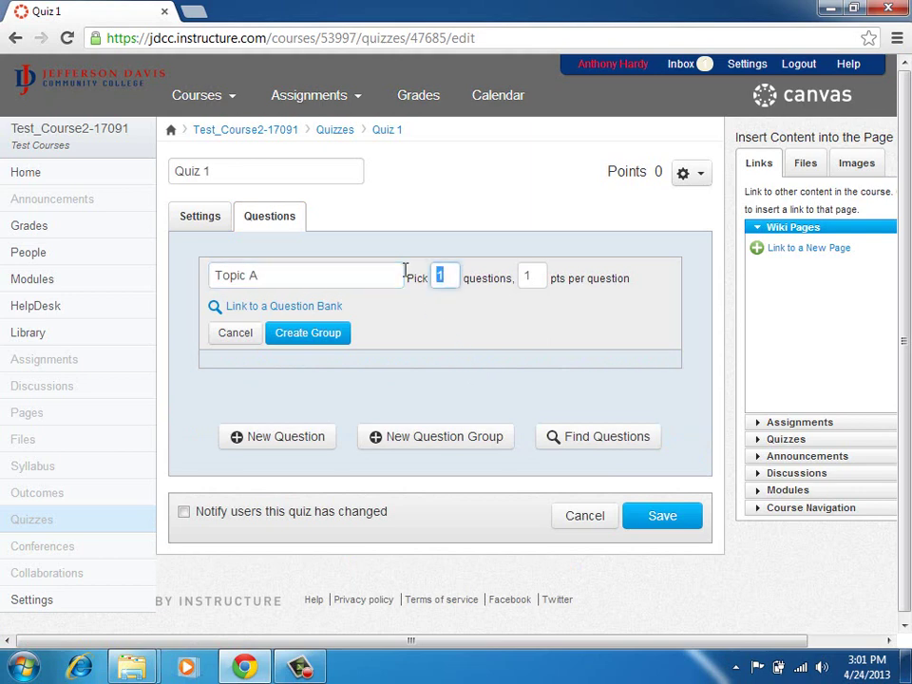
{"action": "type", "text": "5"}
{"action": "key", "text": "Tab"}
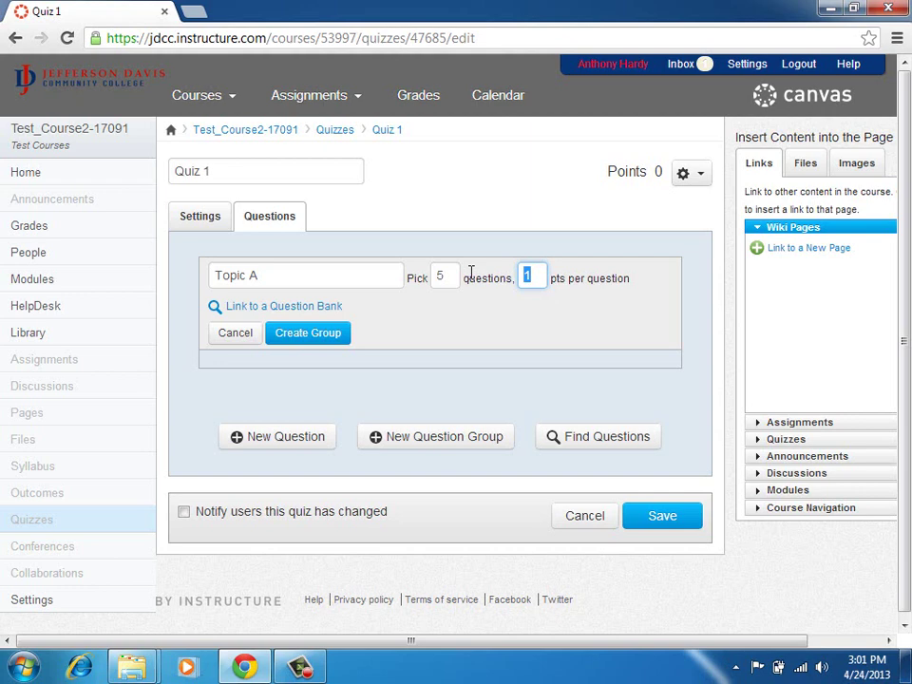
{"action": "type", "text": "2"}
{"action": "left_click", "coordinate": [325, 338]}
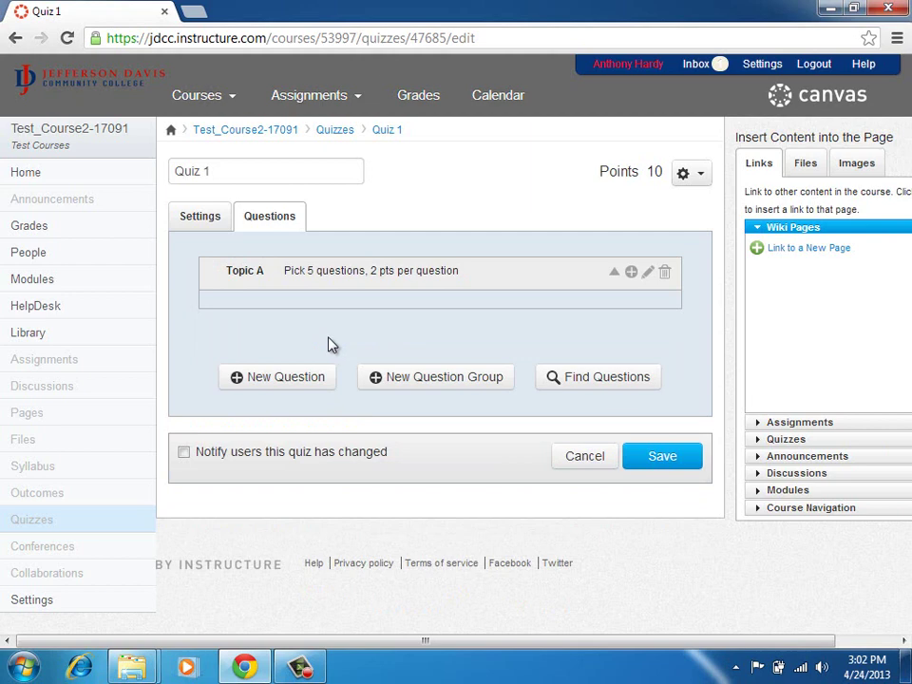
{"action": "left_click", "coordinate": [647, 273]}
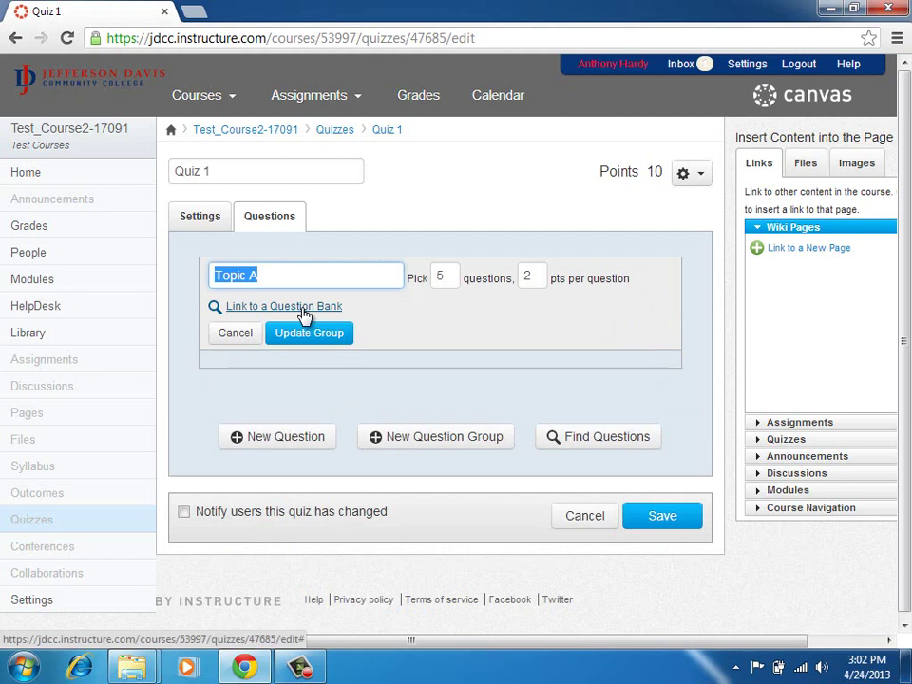
{"action": "left_click", "coordinate": [271, 336]}
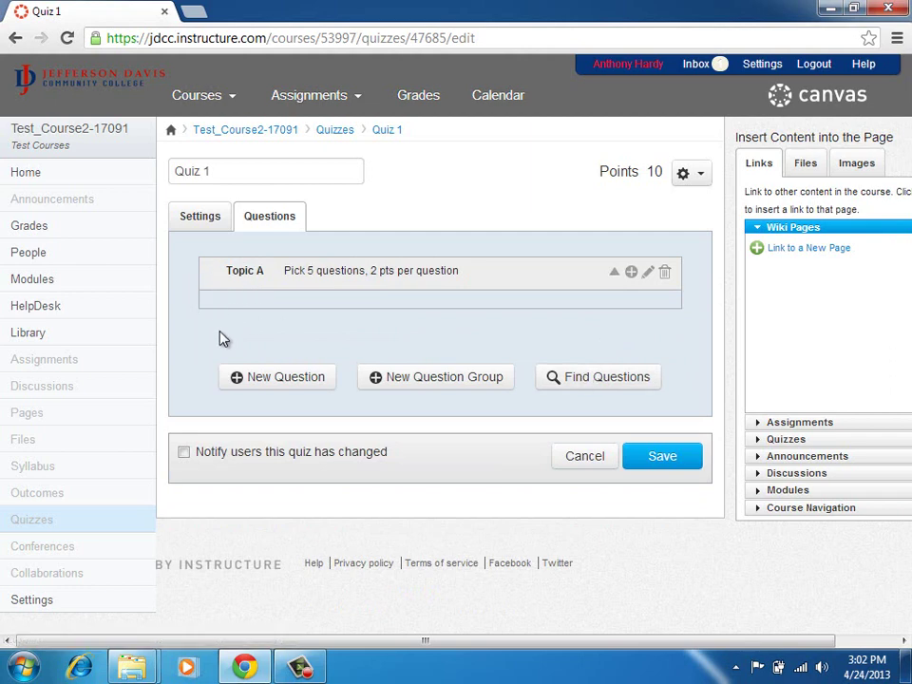
Step: Find all the questions in Bank 1 and add them to the Topic A quiz group
{"action": "left_click", "coordinate": [597, 380]}
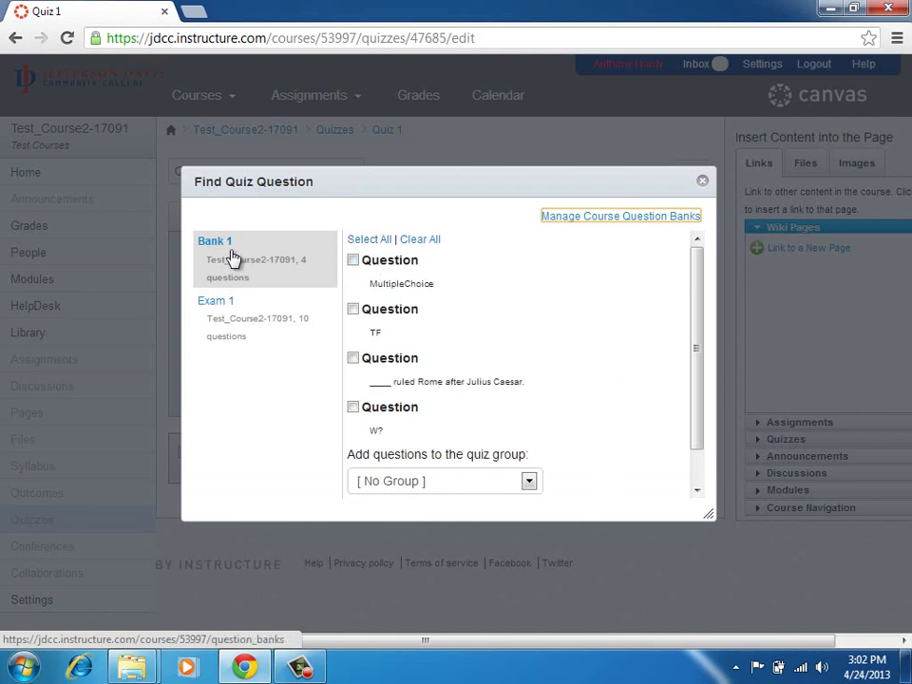
{"action": "left_click", "coordinate": [382, 247]}
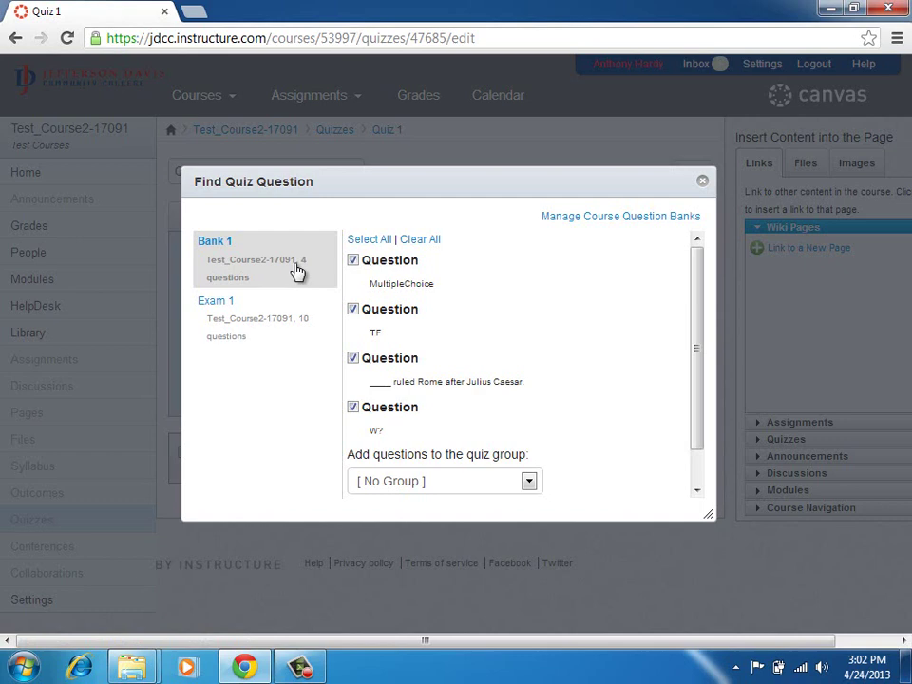
{"action": "left_click", "coordinate": [528, 482]}
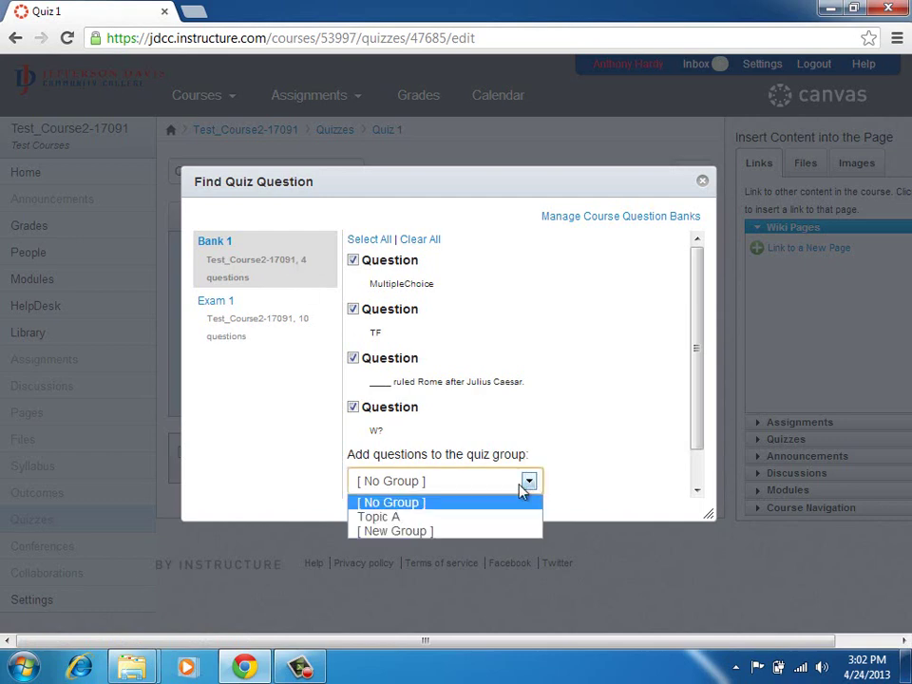
{"action": "left_click", "coordinate": [499, 517]}
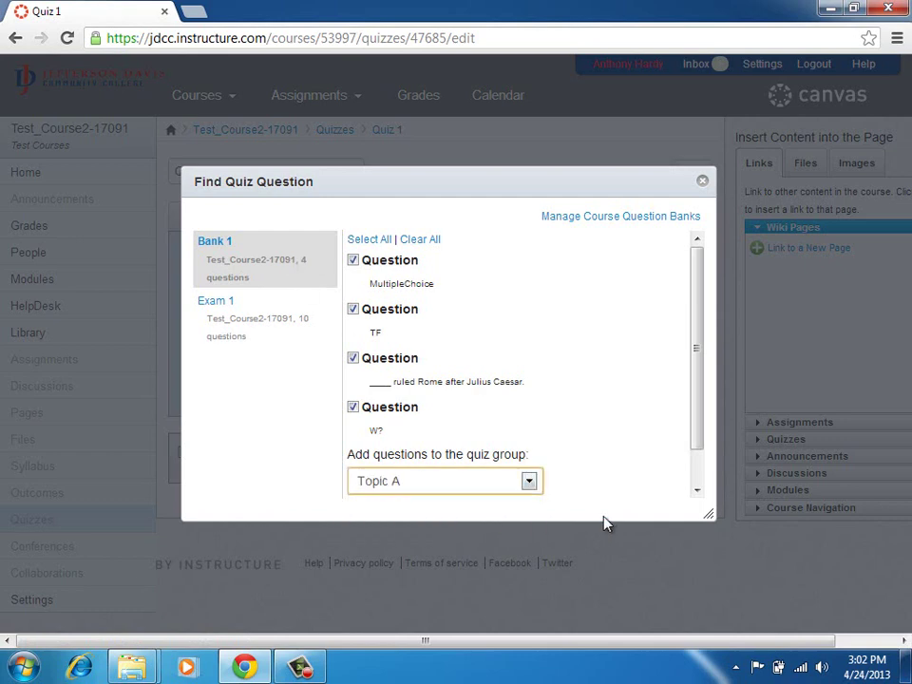
{"action": "left_click", "coordinate": [698, 489]}
{"action": "left_click", "coordinate": [400, 480]}
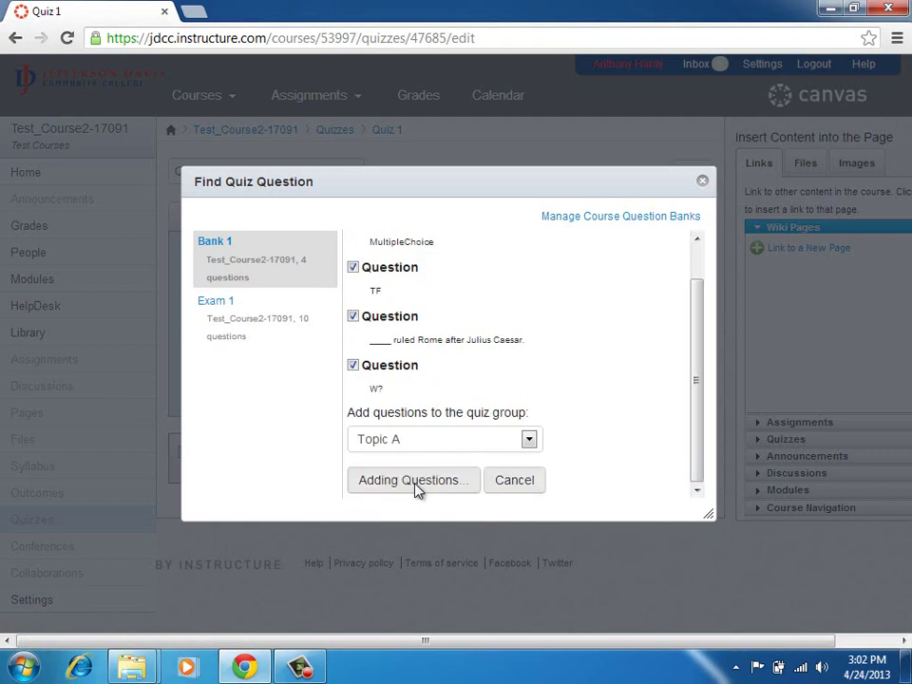
Step: Review the questions added to Topic A, save Quiz 1 and check its points on the quiz page
{"action": "scroll", "coordinate": [422, 499], "scroll_direction": "down", "scroll_amount": 5}
{"action": "mouse_move", "coordinate": [497, 386]}
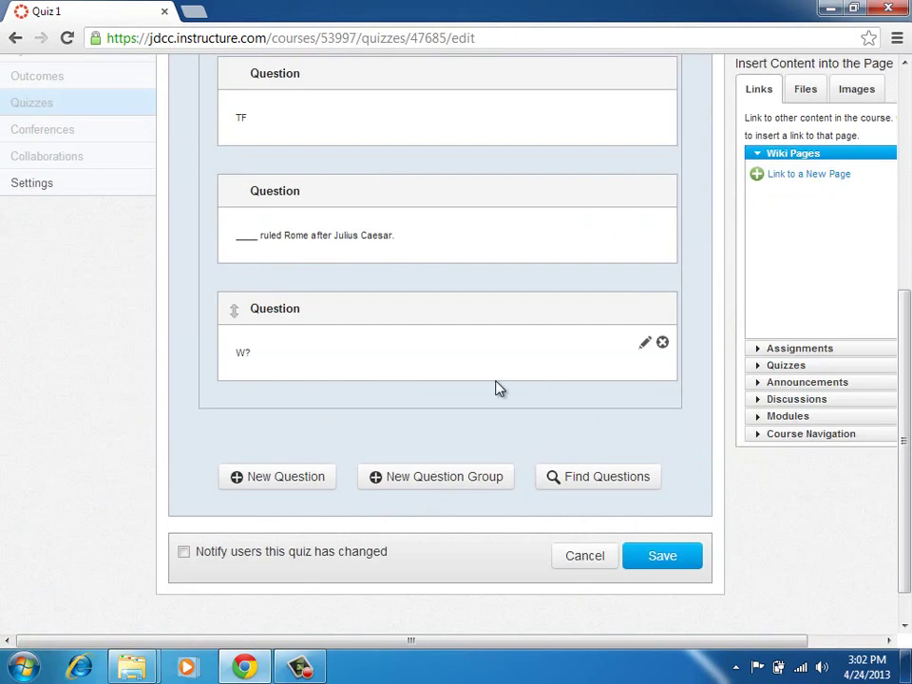
{"action": "scroll", "coordinate": [498, 386], "scroll_direction": "up", "scroll_amount": 4}
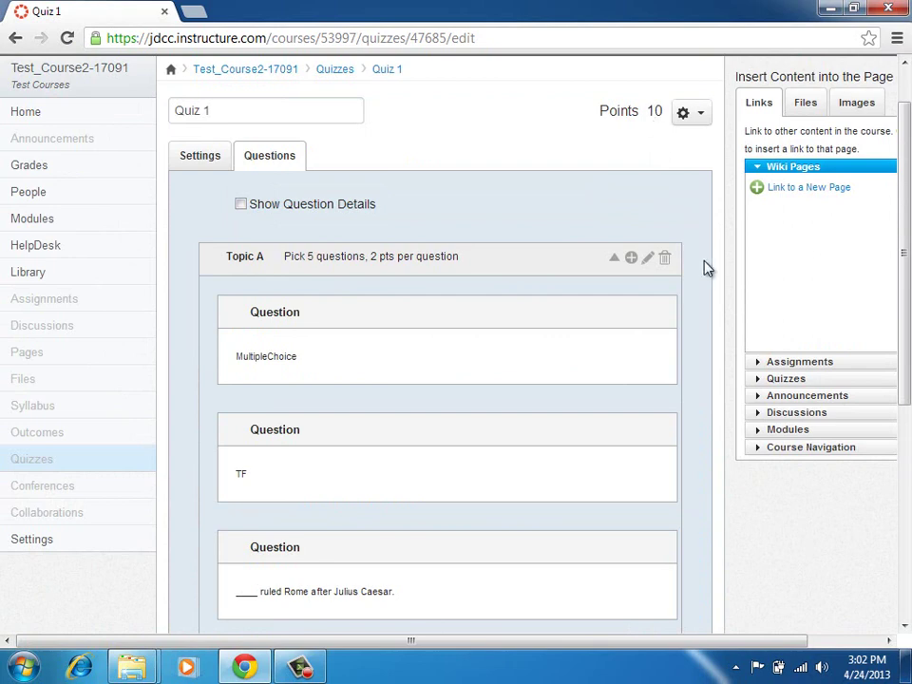
{"action": "scroll", "coordinate": [705, 269], "scroll_direction": "down", "scroll_amount": 5}
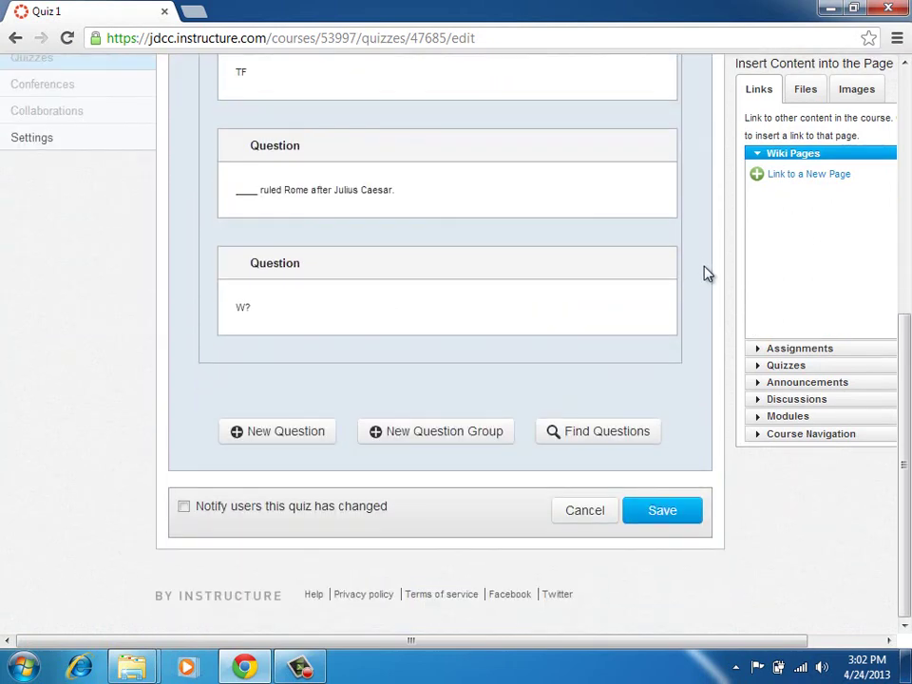
{"action": "left_click", "coordinate": [684, 513]}
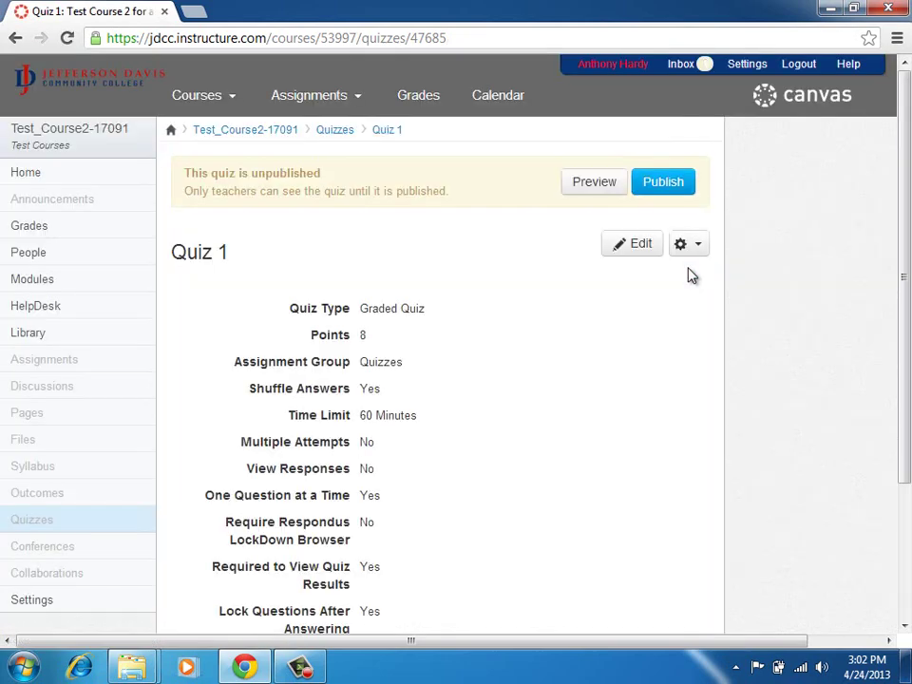
{"action": "double_click", "coordinate": [362, 335]}
Step: Reopen Quiz 1's questions for editing and start a new multiple choice question outside the group with the text "Last QUestion"
{"action": "left_click", "coordinate": [631, 244]}
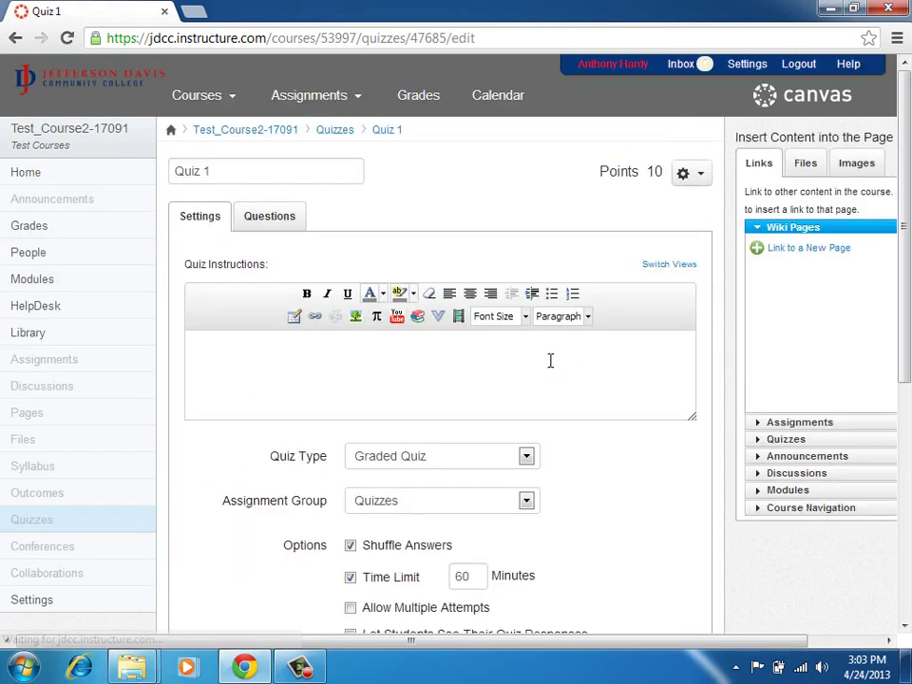
{"action": "left_click", "coordinate": [266, 218]}
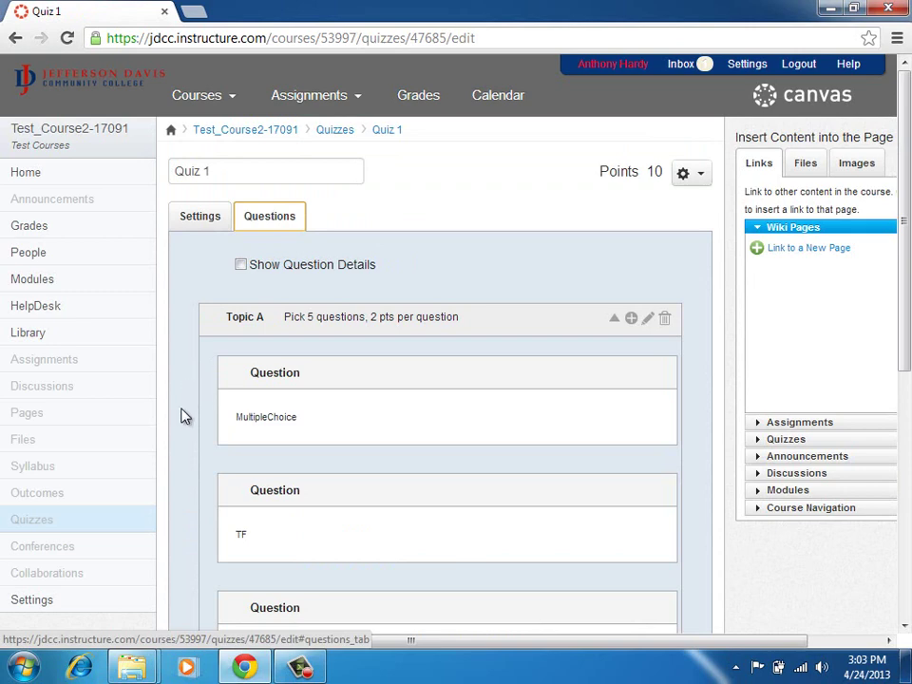
{"action": "scroll", "coordinate": [184, 416], "scroll_direction": "down", "scroll_amount": 5}
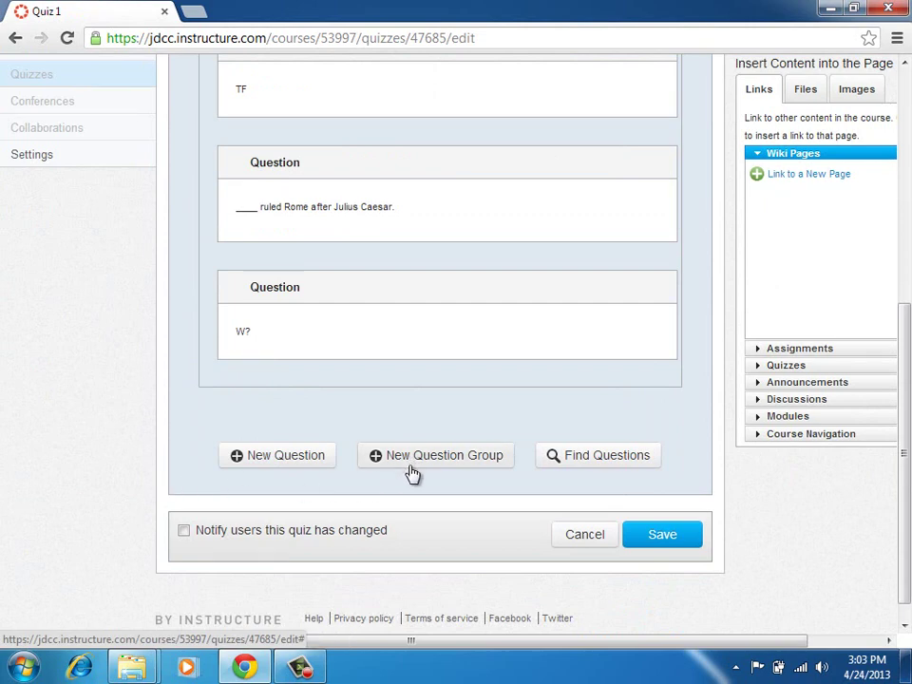
{"action": "left_click", "coordinate": [295, 458]}
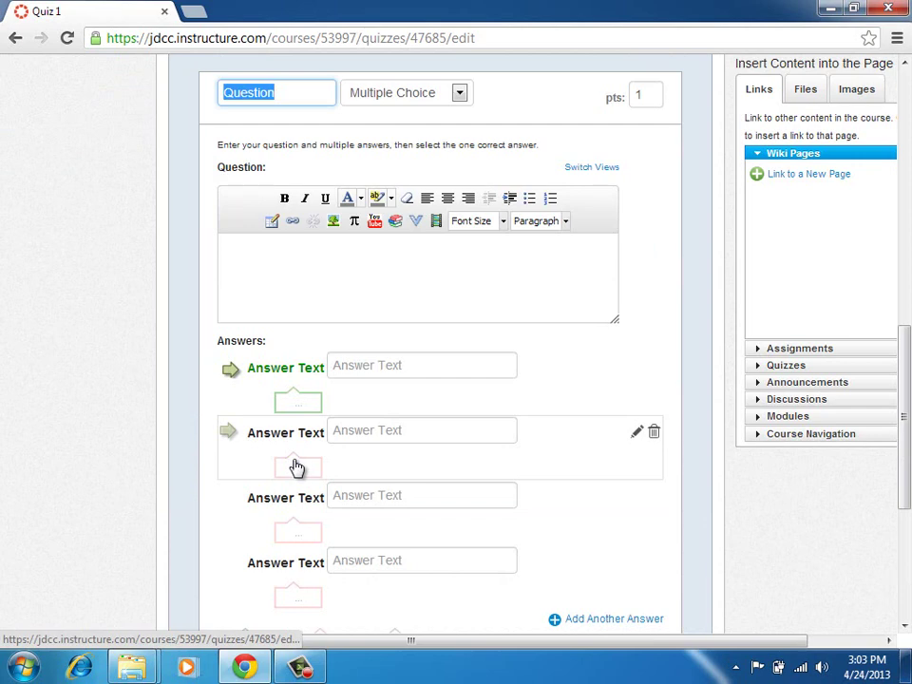
{"action": "left_click", "coordinate": [326, 294]}
{"action": "type", "text": "Last "}
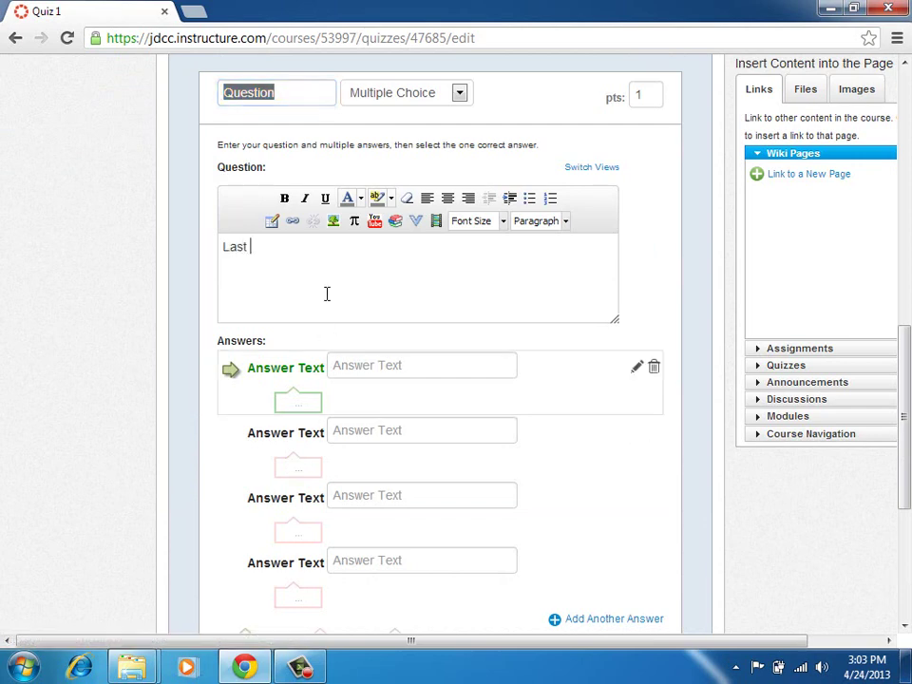
{"action": "type", "text": "QUestion"}
Step: Enter A, B, C and D as the possible answers, with A as the correct one
{"action": "left_click", "coordinate": [378, 367]}
{"action": "type", "text": "A"}
{"action": "left_click", "coordinate": [370, 429]}
{"action": "type", "text": "B"}
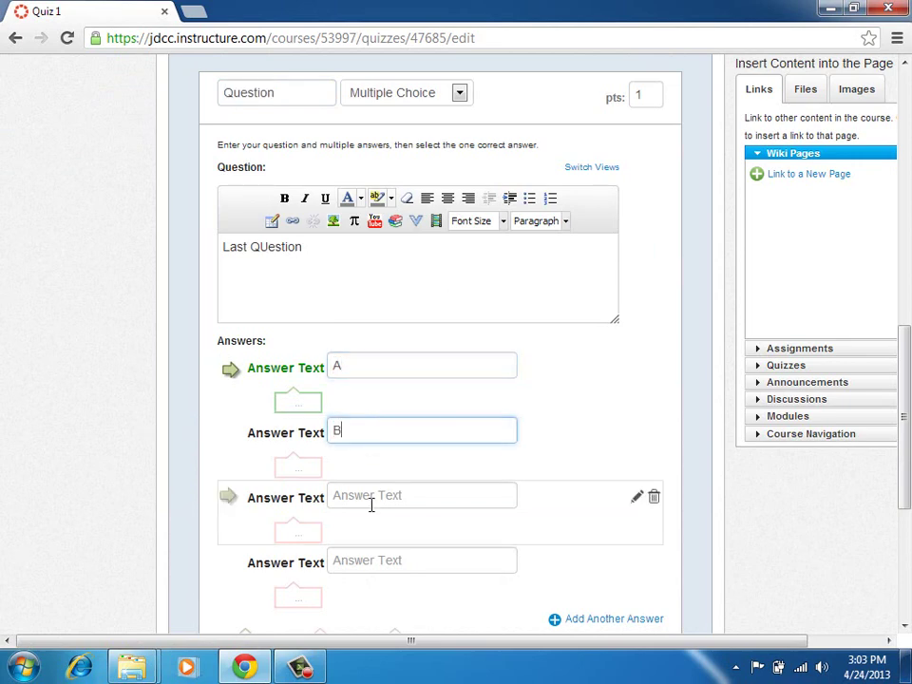
{"action": "left_click", "coordinate": [371, 497]}
{"action": "type", "text": "C"}
{"action": "left_click", "coordinate": [372, 552]}
{"action": "type", "text": "D"}
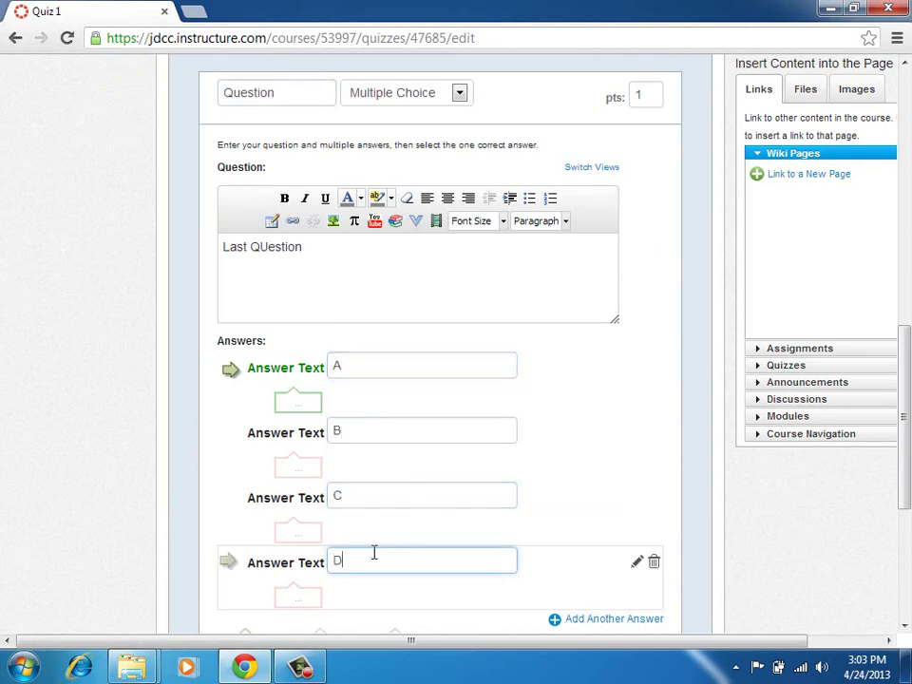
Step: Make the new multiple choice question worth 2 points and save the question
{"action": "left_click", "coordinate": [648, 96]}
{"action": "type", "text": "2"}
{"action": "scroll", "coordinate": [618, 428], "scroll_direction": "down", "scroll_amount": 3}
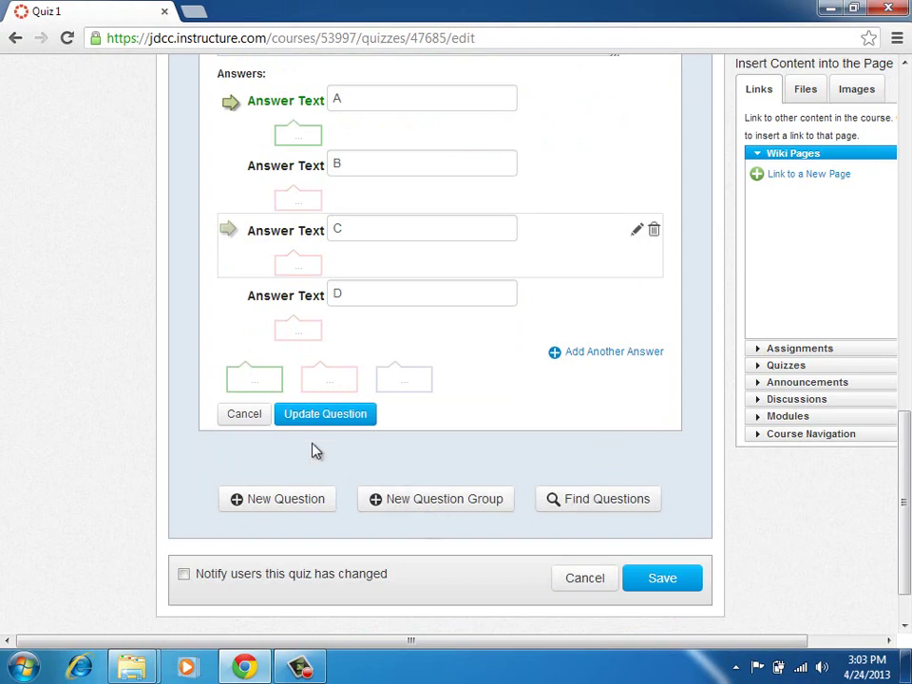
{"action": "left_click", "coordinate": [373, 414]}
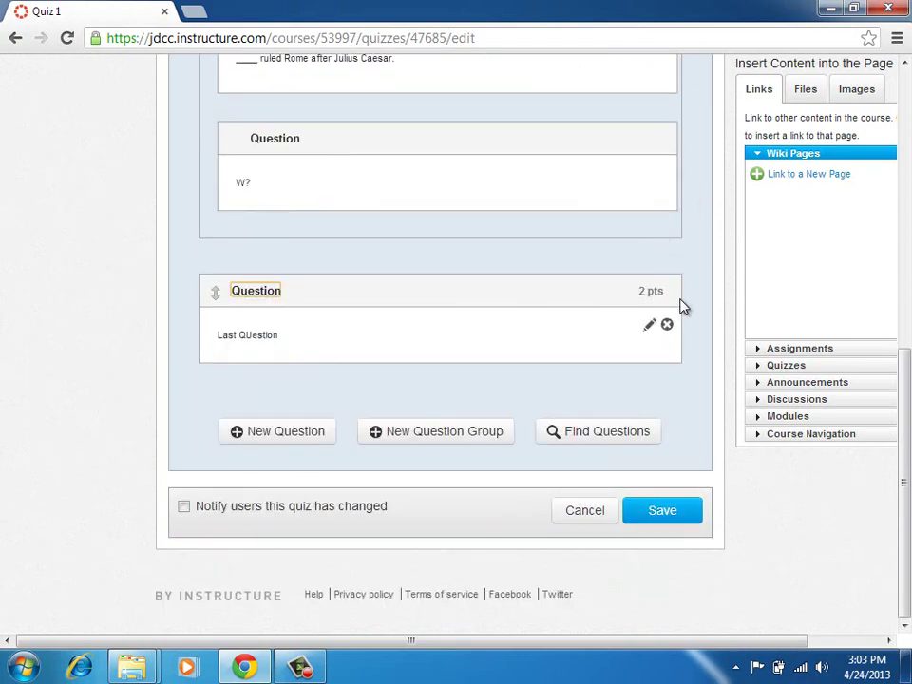
Step: Go back to the quiz settings and save Quiz 1 with the added question
{"action": "scroll", "coordinate": [686, 290], "scroll_direction": "up", "scroll_amount": 6}
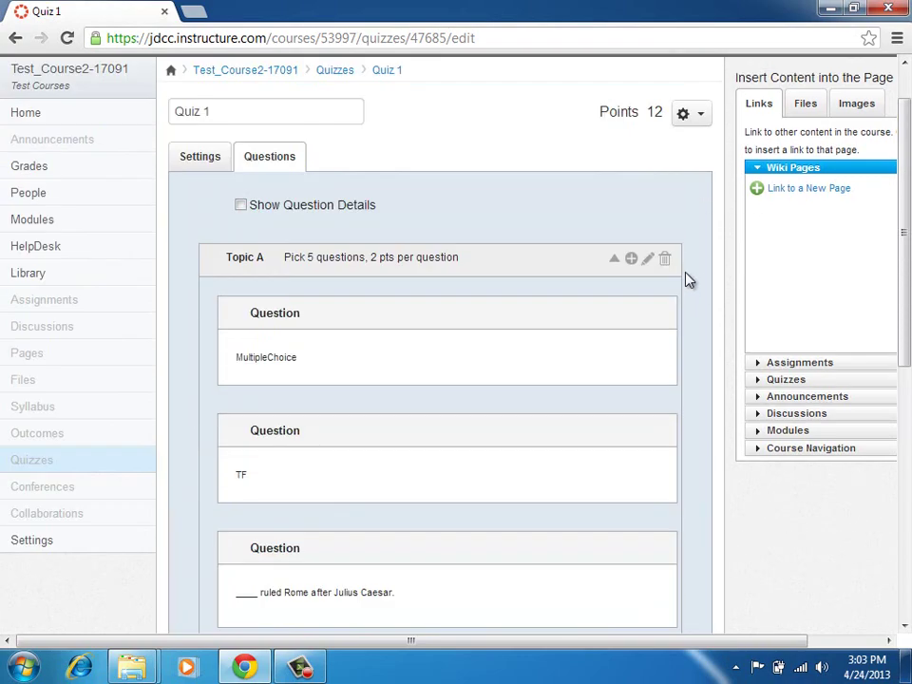
{"action": "left_click", "coordinate": [208, 167]}
{"action": "scroll", "coordinate": [575, 461], "scroll_direction": "down", "scroll_amount": 3}
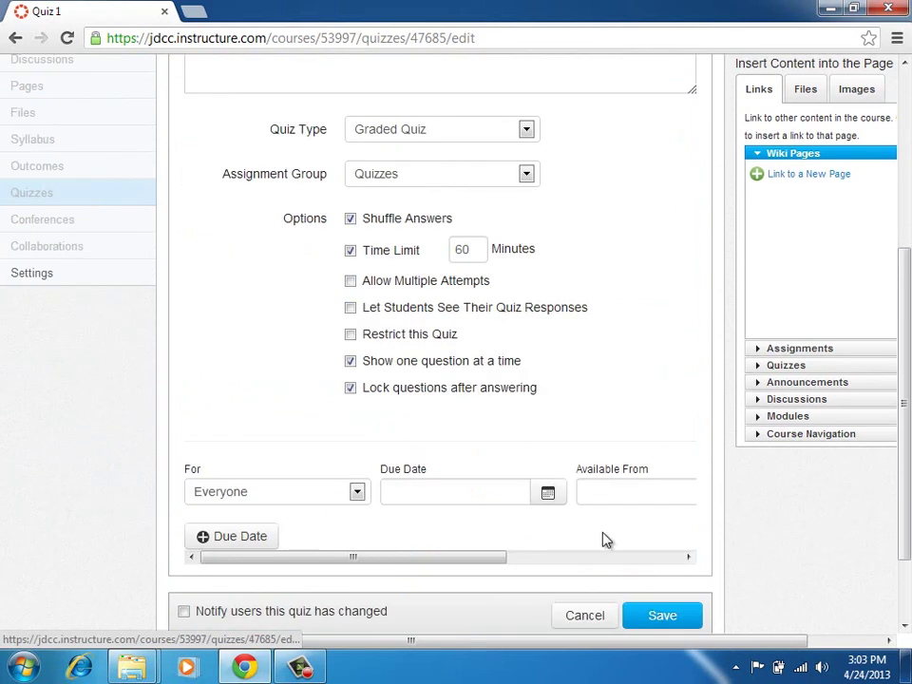
{"action": "left_click", "coordinate": [654, 616]}
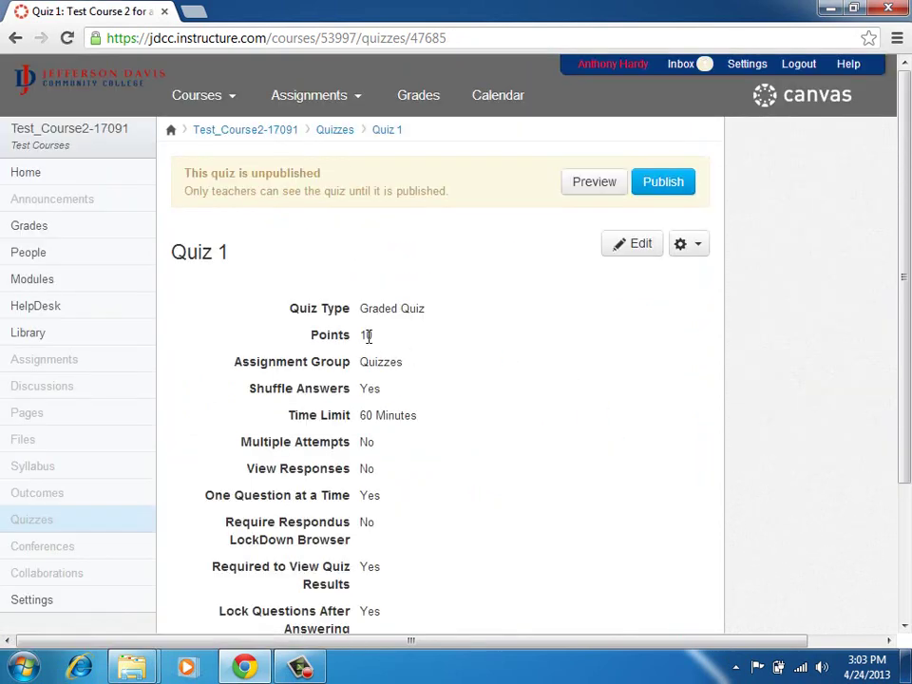
Step: Try to change the Topic A group in Quiz 1 to pick 4 questions at 4 points each and save the quiz
{"action": "left_click", "coordinate": [635, 244]}
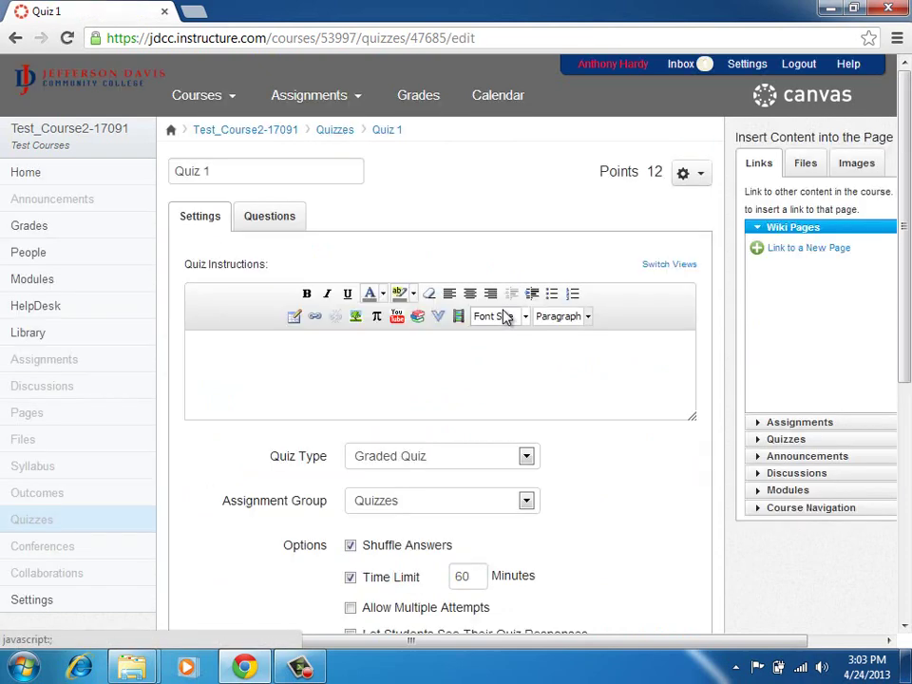
{"action": "left_click", "coordinate": [294, 218]}
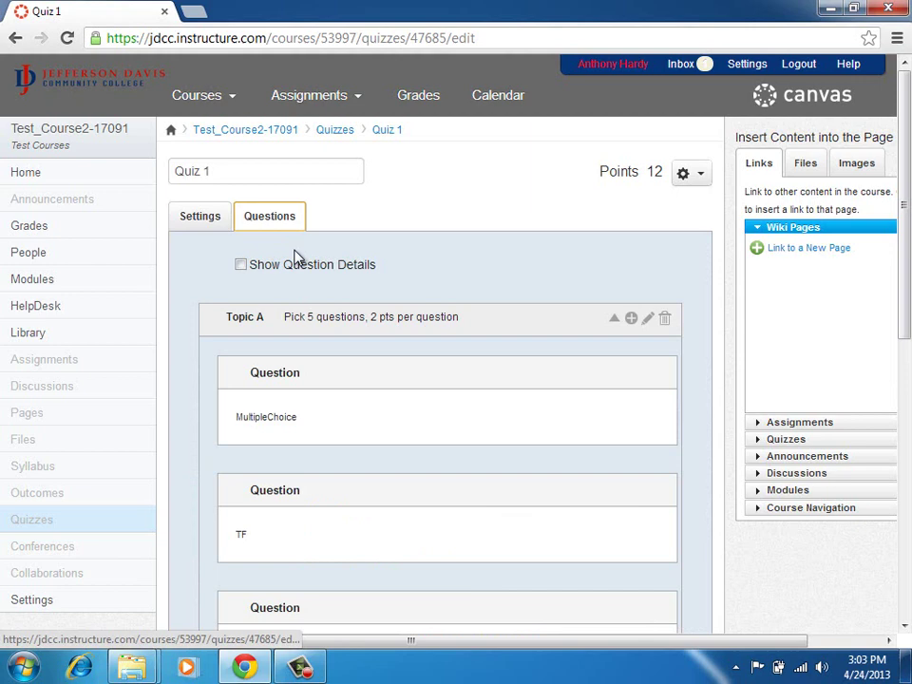
{"action": "left_click", "coordinate": [647, 318]}
{"action": "left_click", "coordinate": [521, 322]}
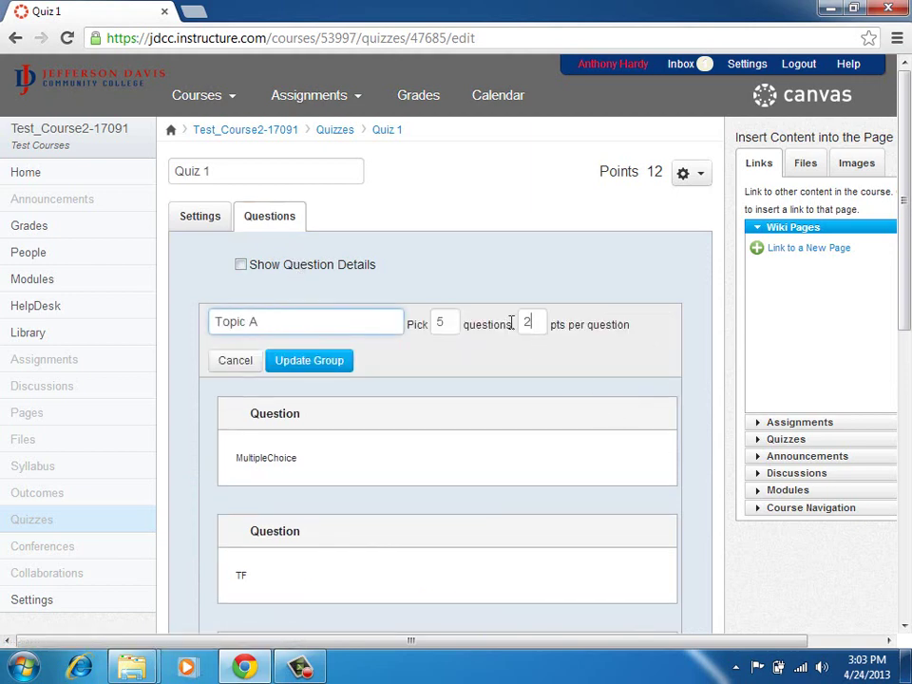
{"action": "double_click", "coordinate": [522, 322]}
{"action": "type", "text": "4"}
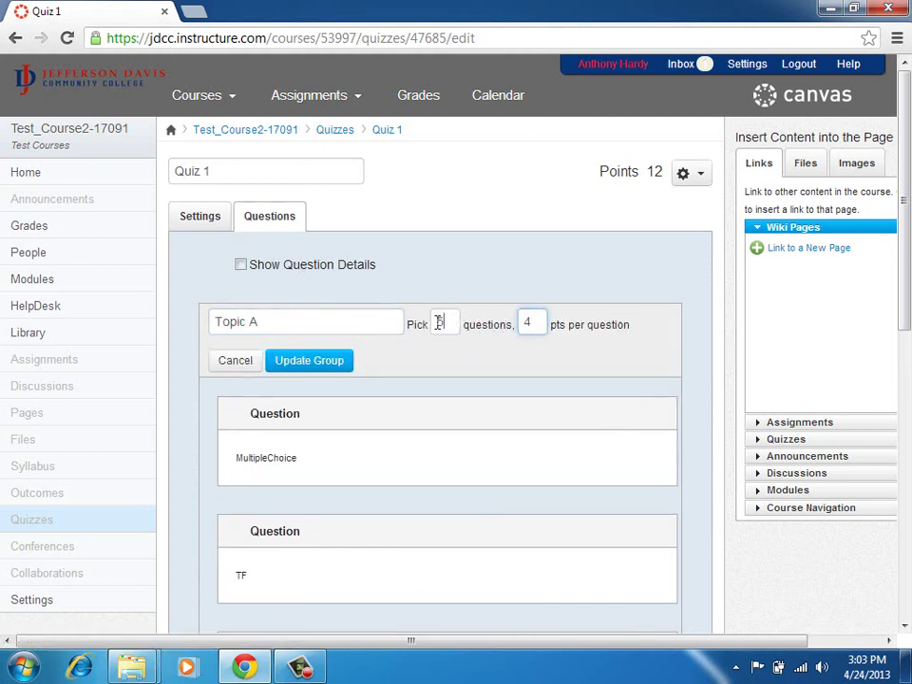
{"action": "double_click", "coordinate": [439, 322]}
{"action": "type", "text": "4"}
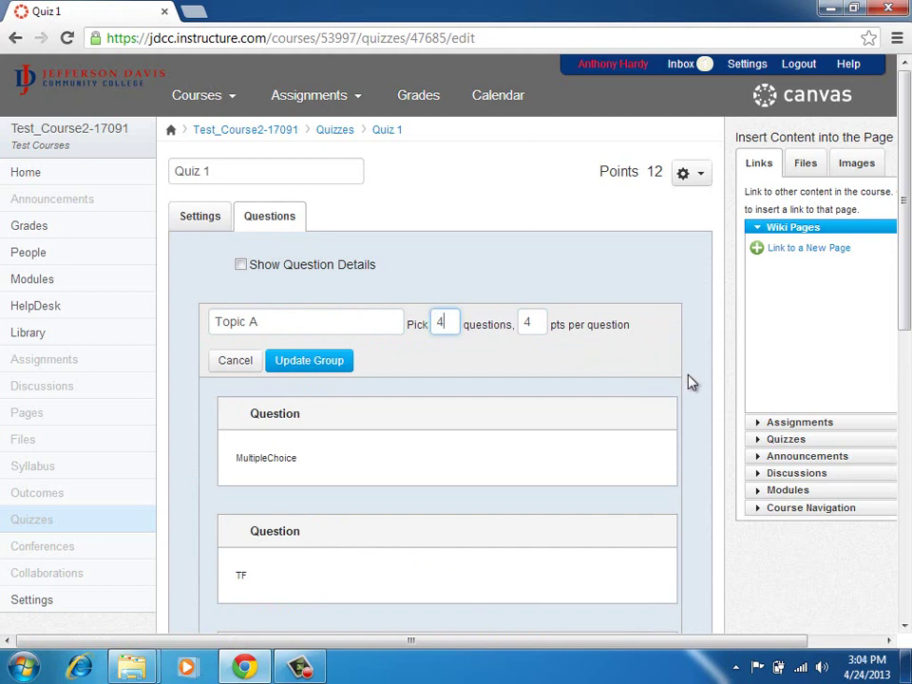
{"action": "scroll", "coordinate": [694, 404], "scroll_direction": "down", "scroll_amount": 2}
{"action": "scroll", "coordinate": [692, 427], "scroll_direction": "down", "scroll_amount": 3}
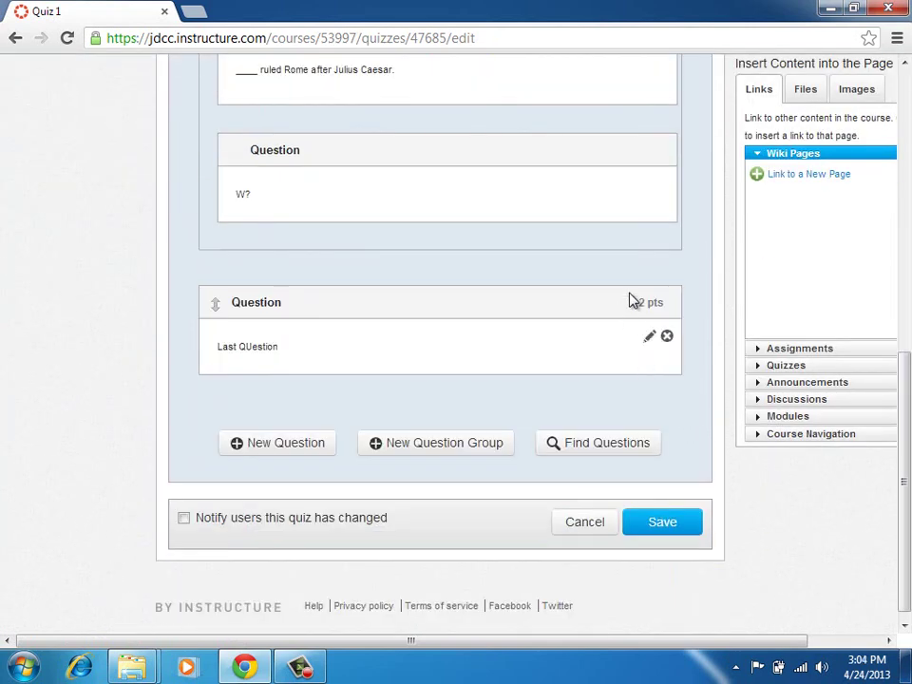
{"action": "left_click", "coordinate": [659, 528]}
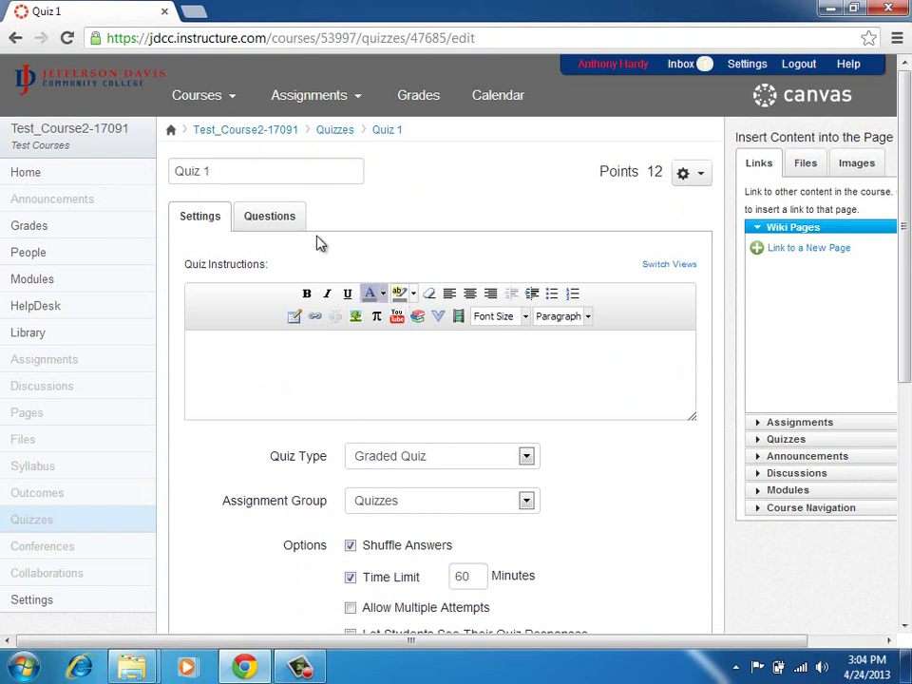
Step: Set the Topic A question group to pick 4 questions at 4 points per question and update the group
{"action": "left_click", "coordinate": [276, 216]}
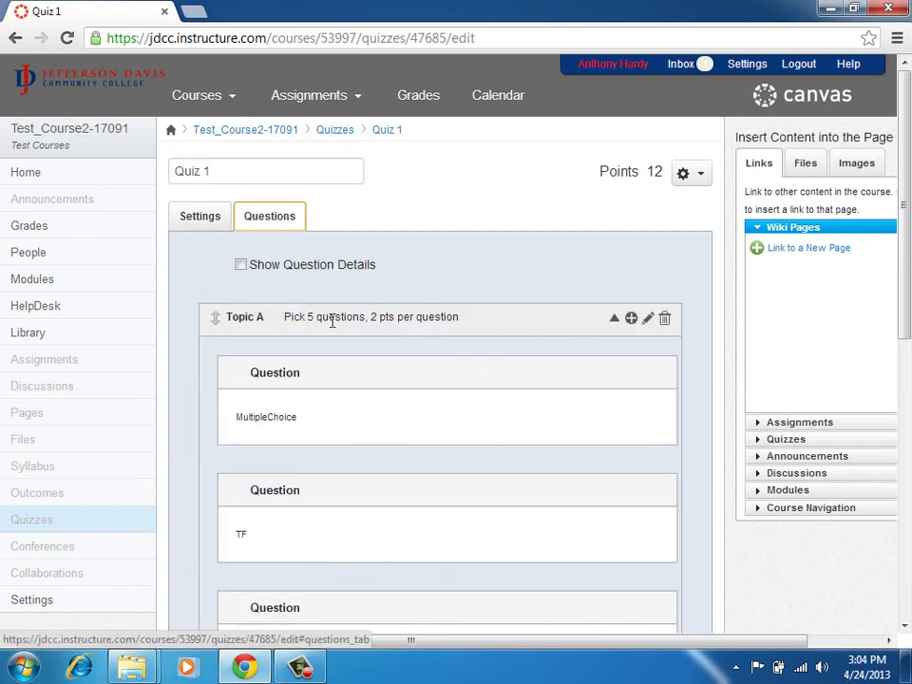
{"action": "left_click", "coordinate": [647, 319]}
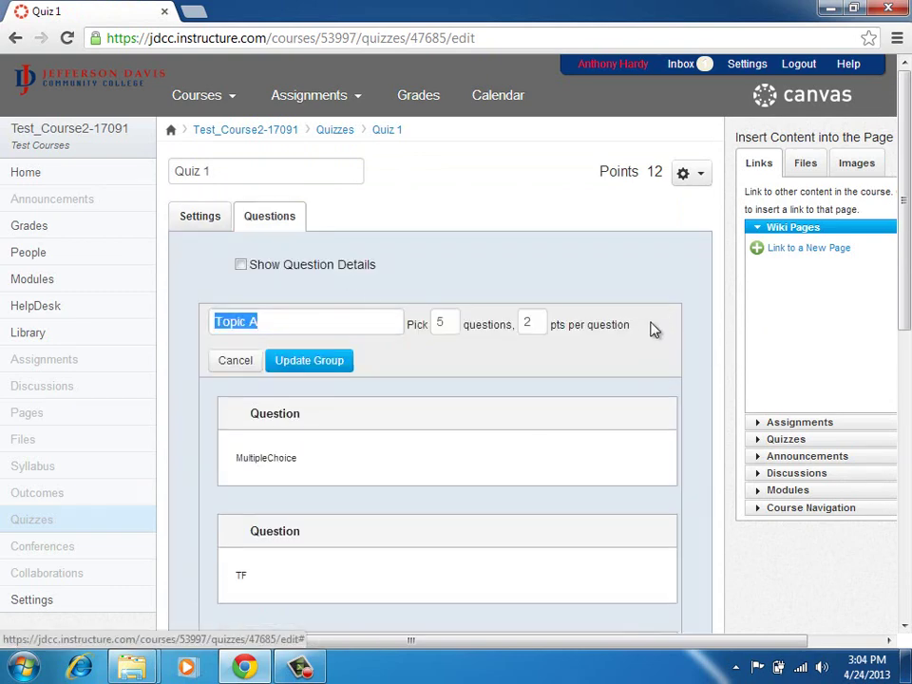
{"action": "double_click", "coordinate": [446, 323]}
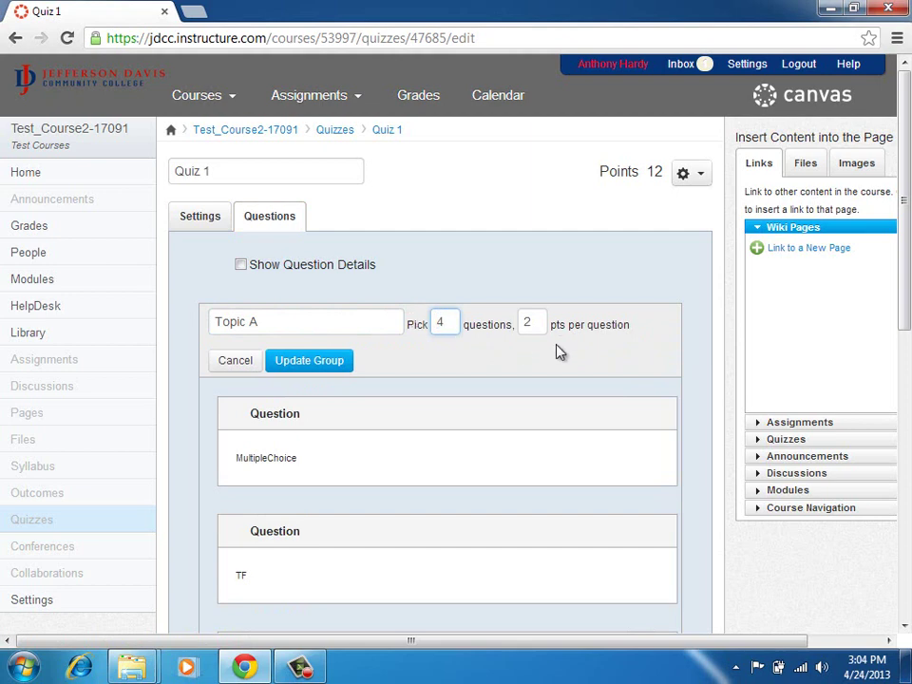
{"action": "key", "text": "Tab"}
{"action": "type", "text": "4"}
{"action": "left_click", "coordinate": [310, 360]}
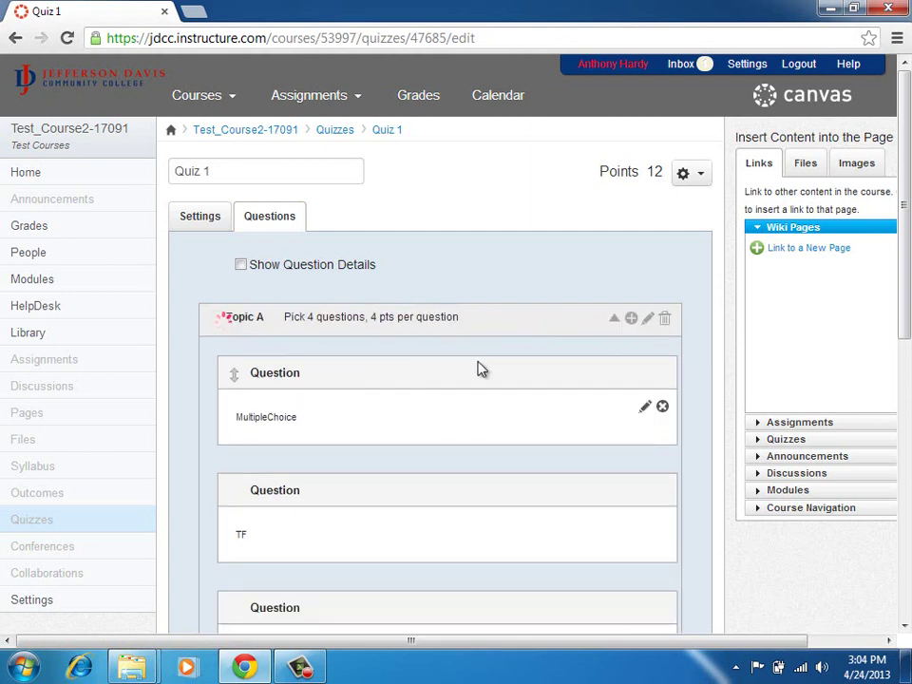
Step: Change the points of the separate "Last QUestion" multiple choice question to 4 and update the question
{"action": "scroll", "coordinate": [419, 456], "scroll_direction": "down", "scroll_amount": 4}
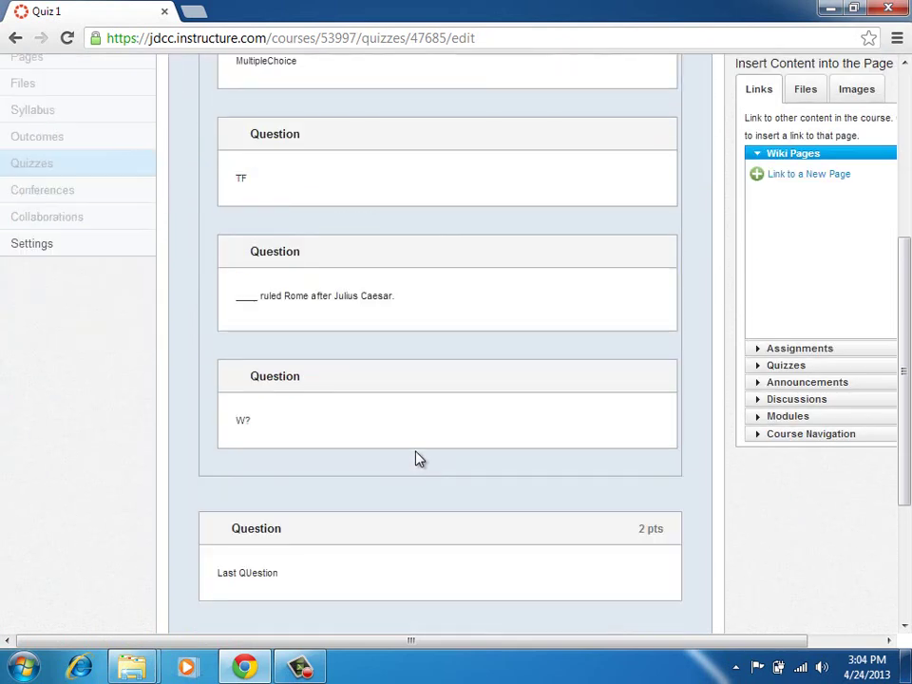
{"action": "scroll", "coordinate": [419, 459], "scroll_direction": "down", "scroll_amount": 1}
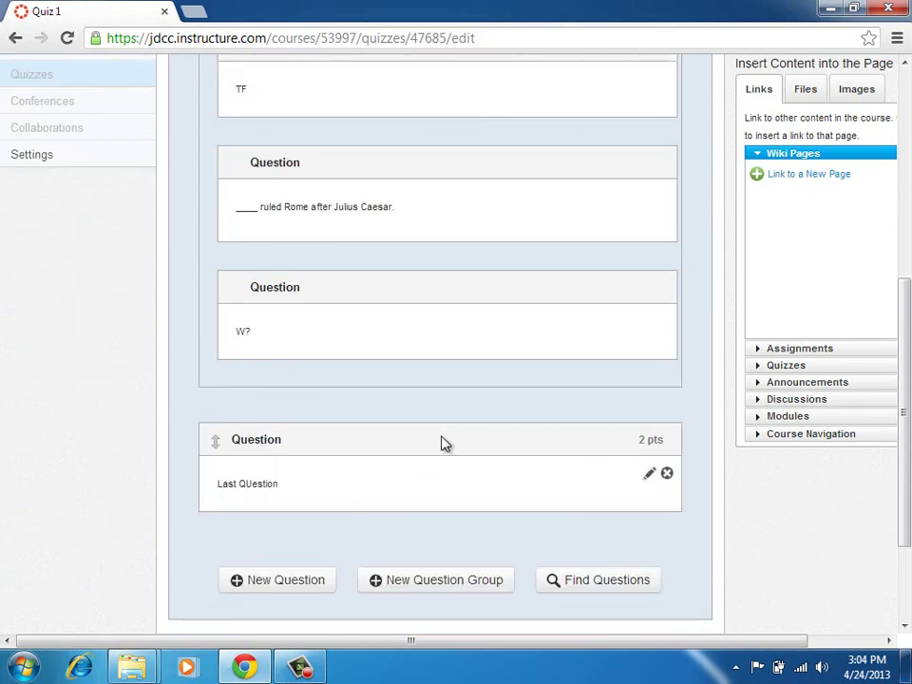
{"action": "left_click", "coordinate": [649, 478]}
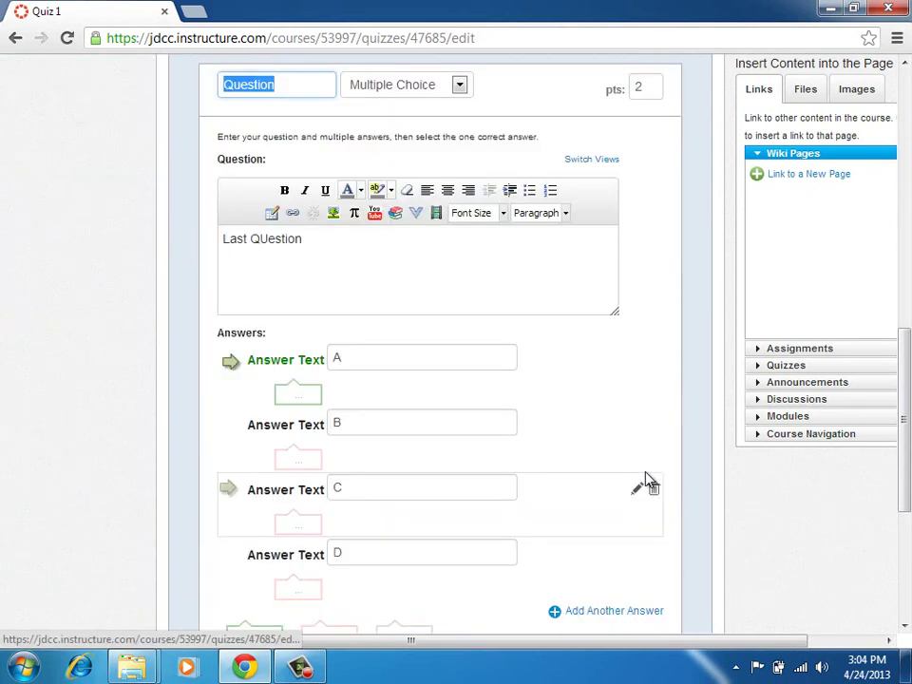
{"action": "double_click", "coordinate": [642, 88]}
{"action": "type", "text": "4"}
{"action": "scroll", "coordinate": [686, 444], "scroll_direction": "down", "scroll_amount": 3}
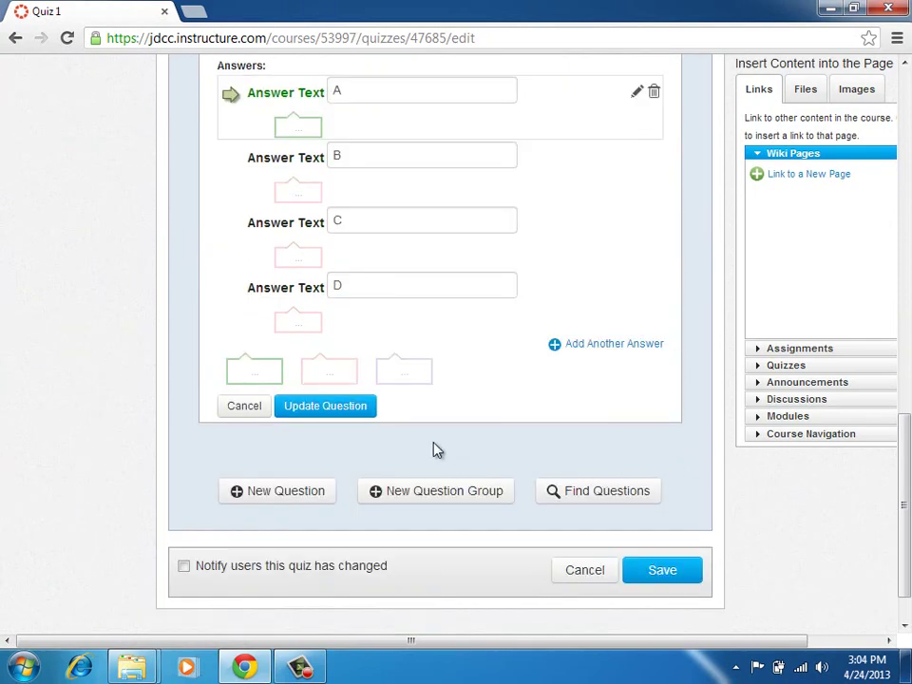
{"action": "key", "text": "Return"}
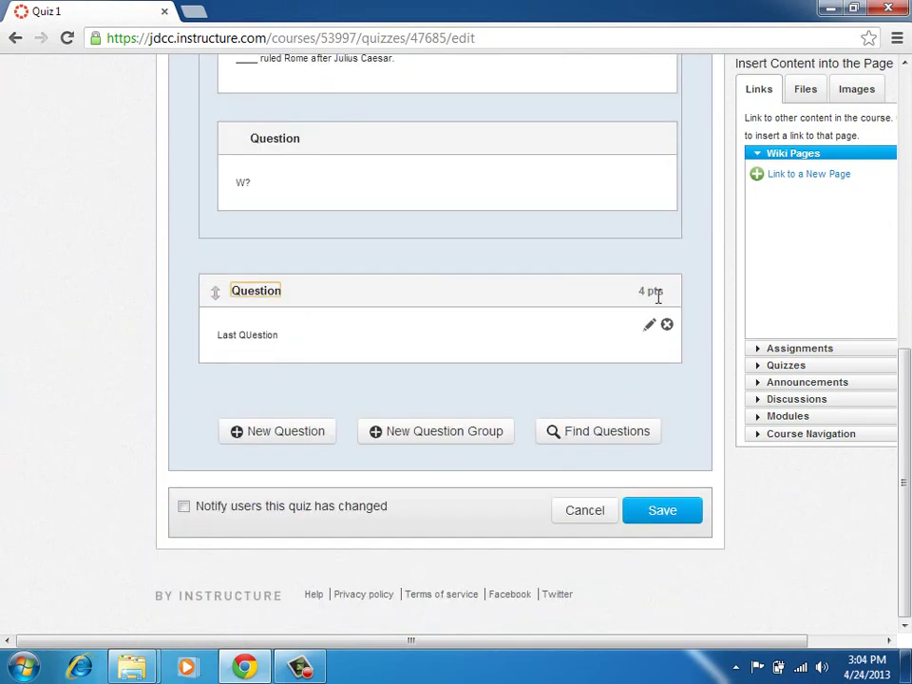
Step: Save Quiz 1 with the adjusted points and publish it
{"action": "scroll", "coordinate": [665, 303], "scroll_direction": "up", "scroll_amount": 6}
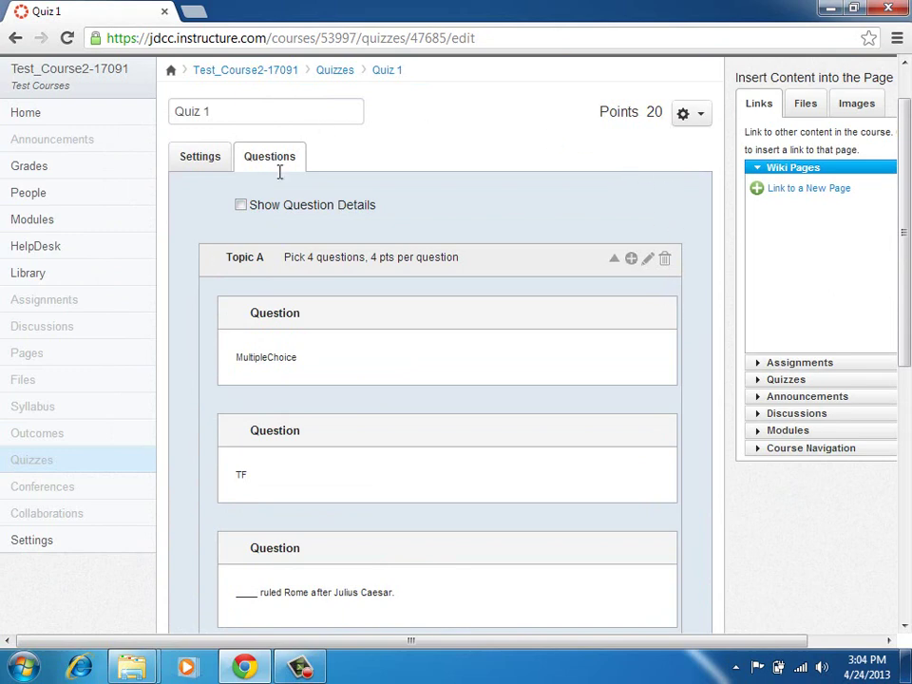
{"action": "scroll", "coordinate": [719, 415], "scroll_direction": "down", "scroll_amount": 1}
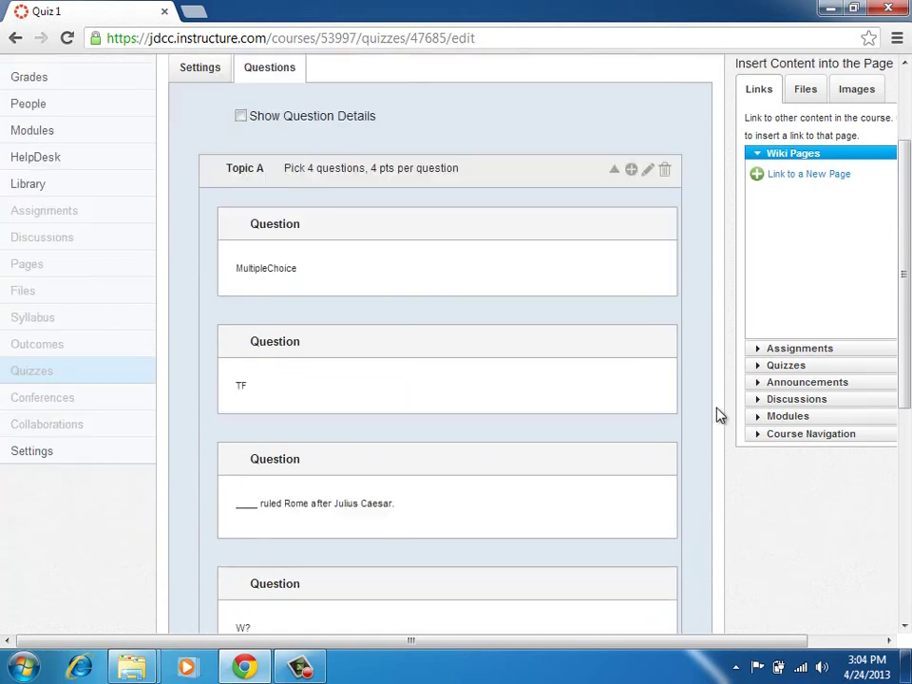
{"action": "scroll", "coordinate": [719, 415], "scroll_direction": "down", "scroll_amount": 5}
{"action": "left_click", "coordinate": [670, 518]}
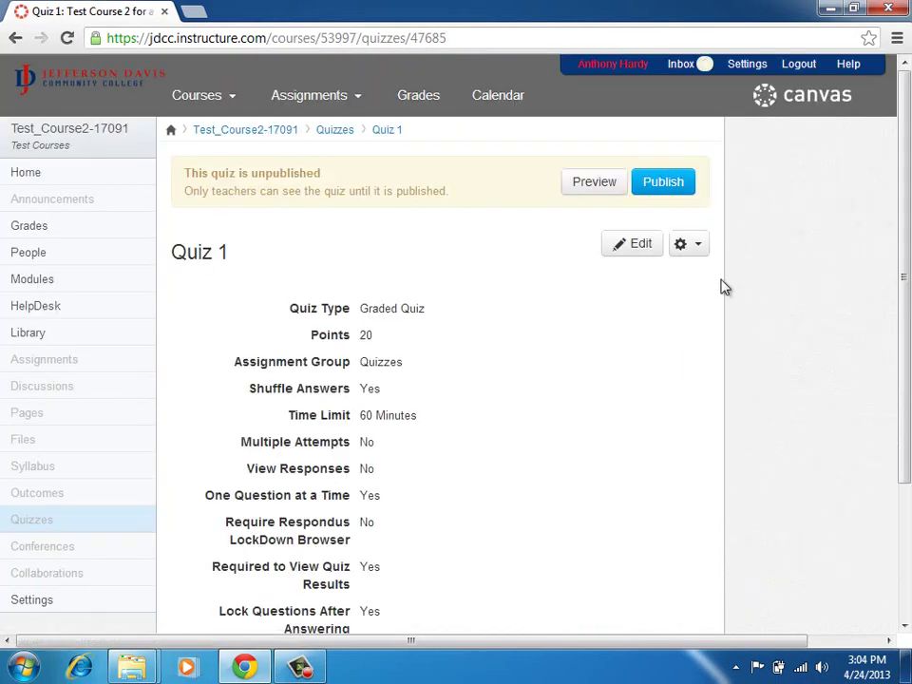
{"action": "left_click", "coordinate": [665, 184]}
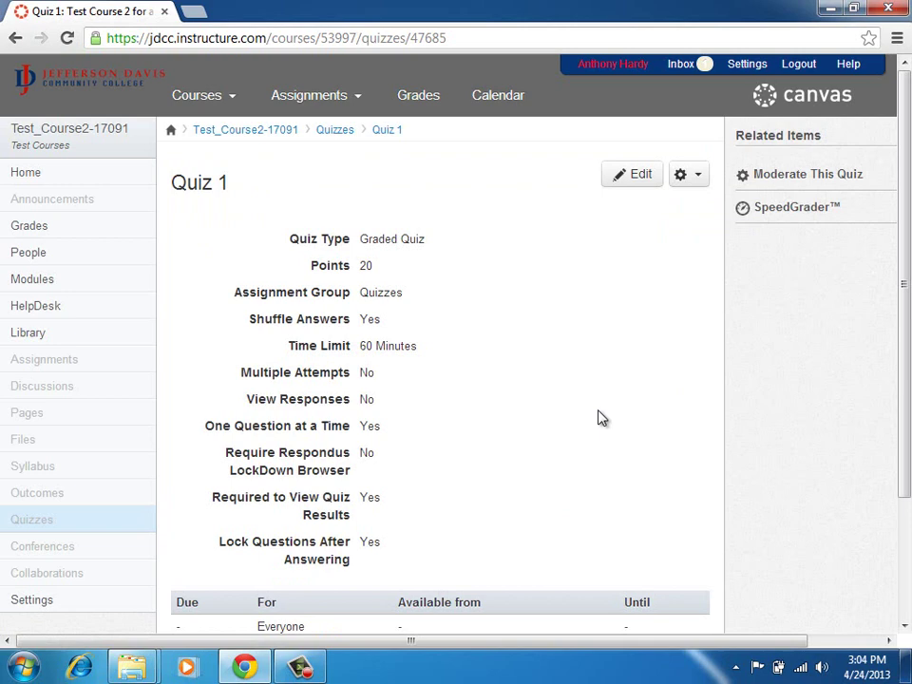
Step: Begin taking the published Quiz 1 and answer the true/false question with True
{"action": "scroll", "coordinate": [600, 417], "scroll_direction": "down", "scroll_amount": 3}
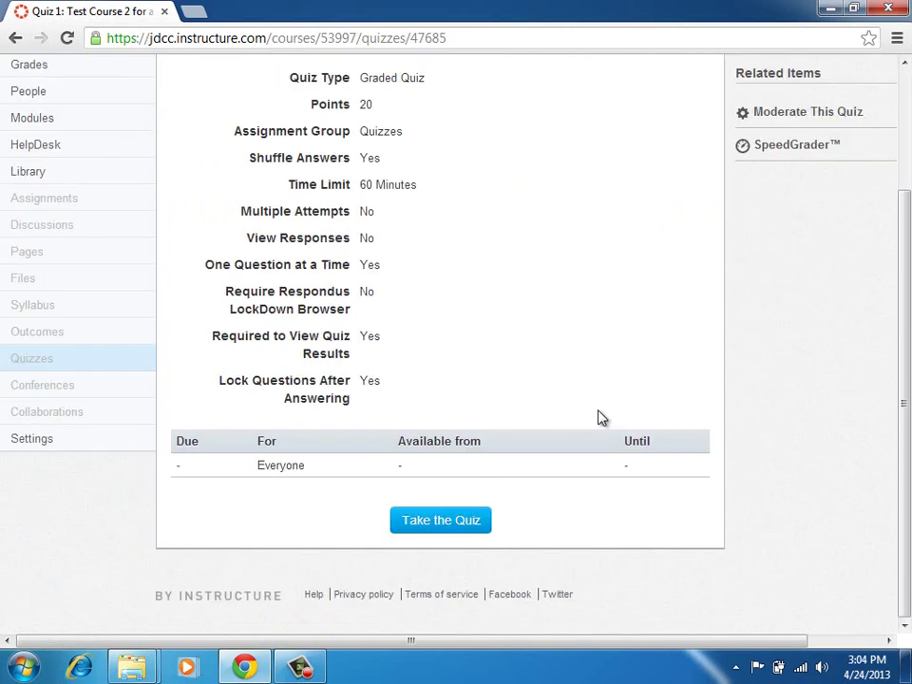
{"action": "left_click", "coordinate": [453, 529]}
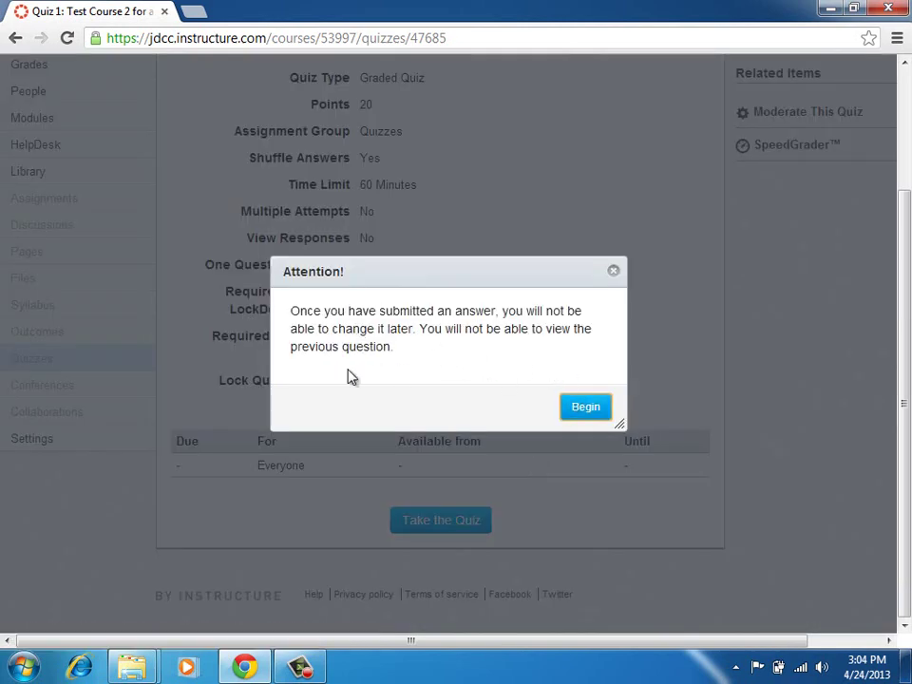
{"action": "left_click", "coordinate": [586, 408]}
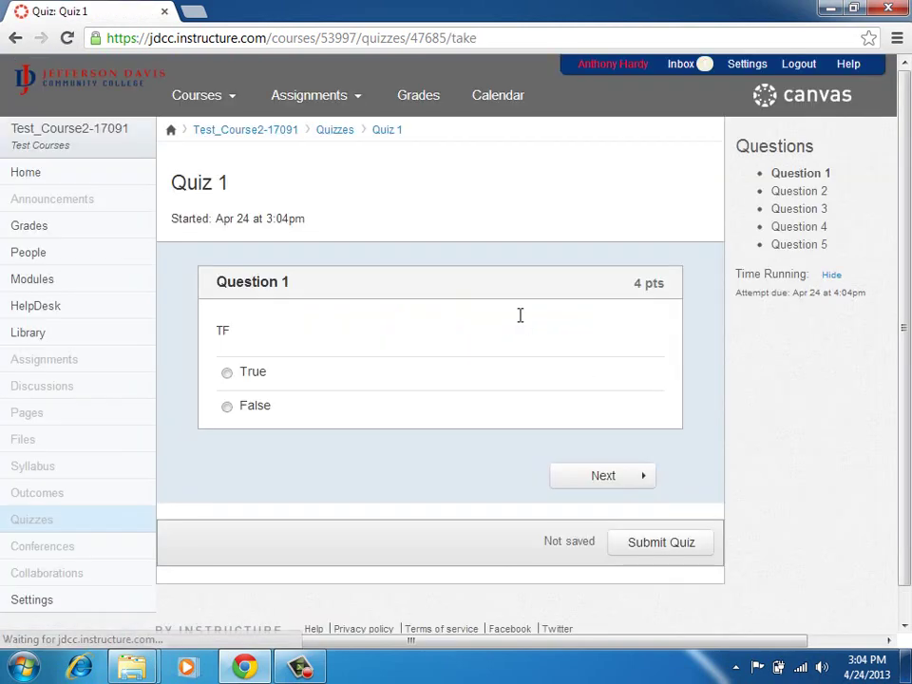
{"action": "left_click", "coordinate": [226, 371]}
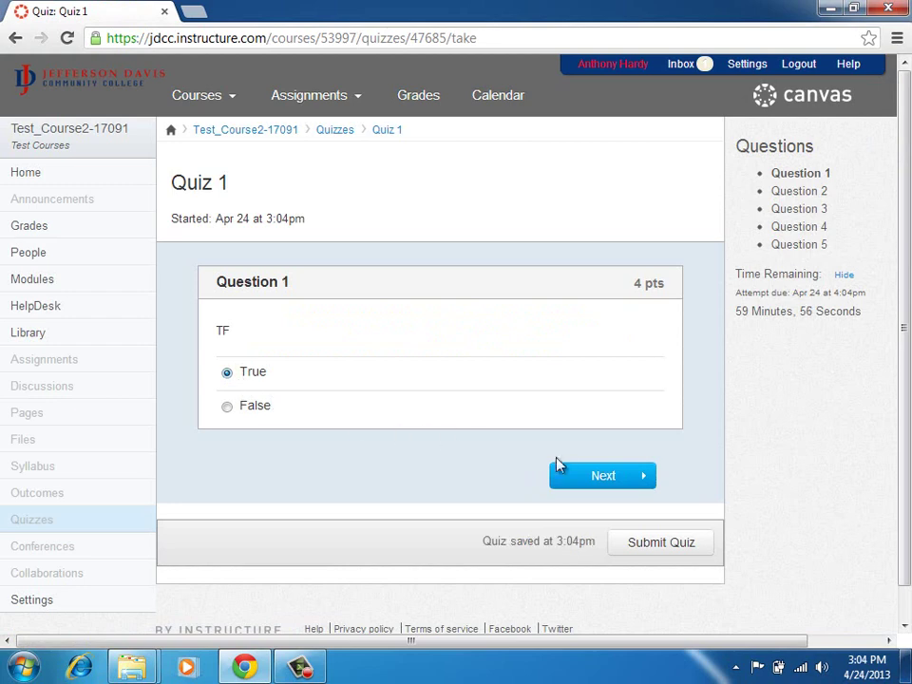
{"action": "left_click", "coordinate": [575, 475]}
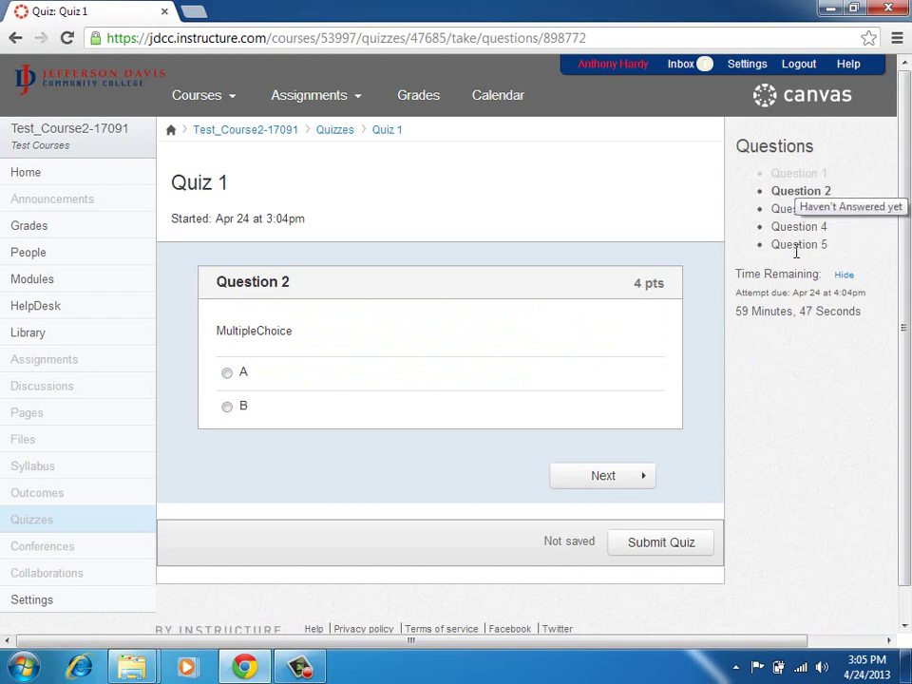
Step: Answer the "MultipleChoice" question with A, and match both A and B to b in the "W?" question
{"action": "left_click", "coordinate": [227, 372]}
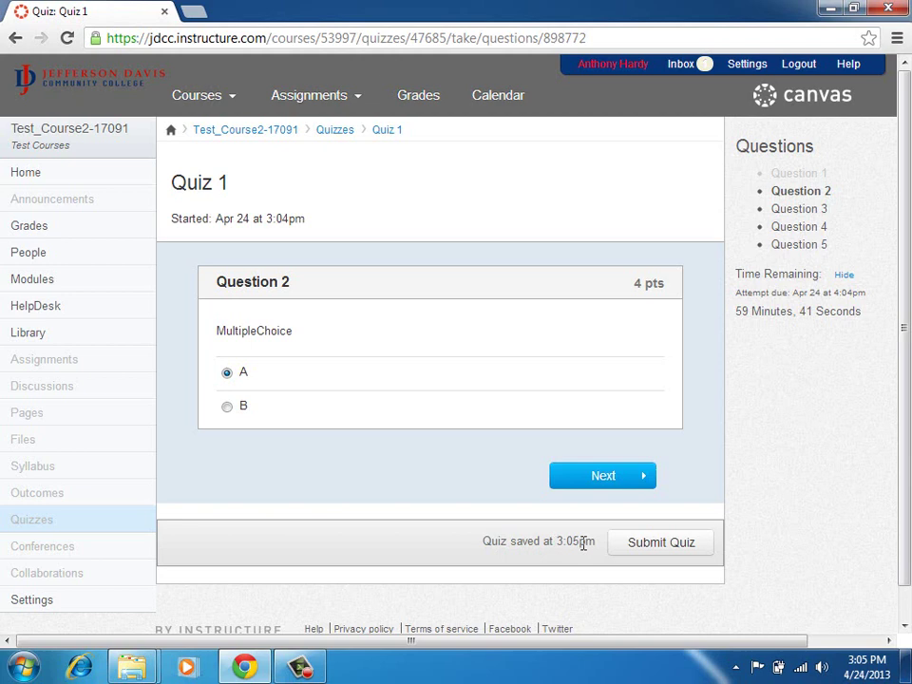
{"action": "left_click", "coordinate": [583, 480]}
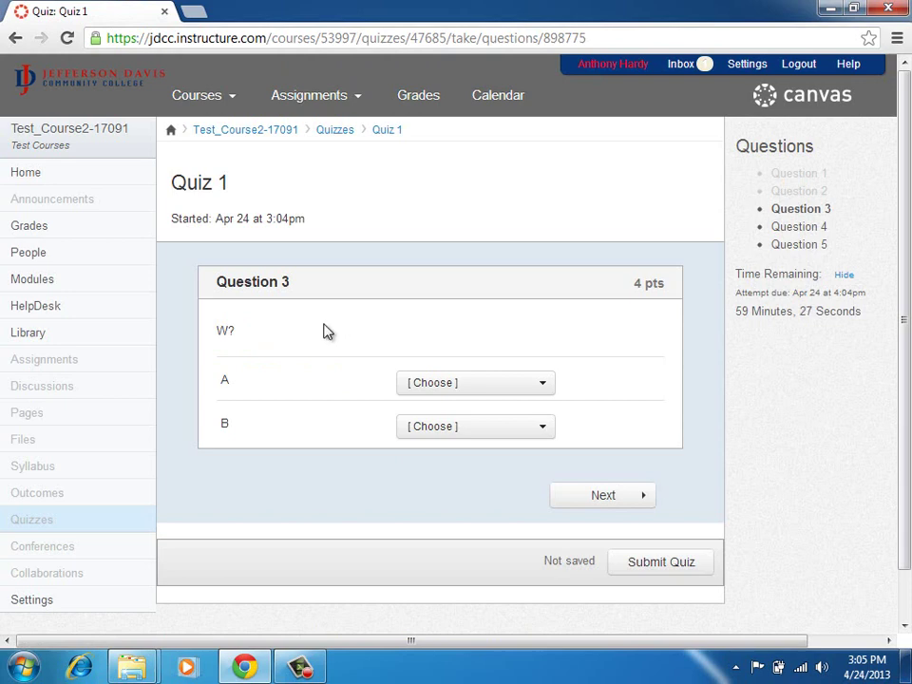
{"action": "left_click", "coordinate": [510, 382]}
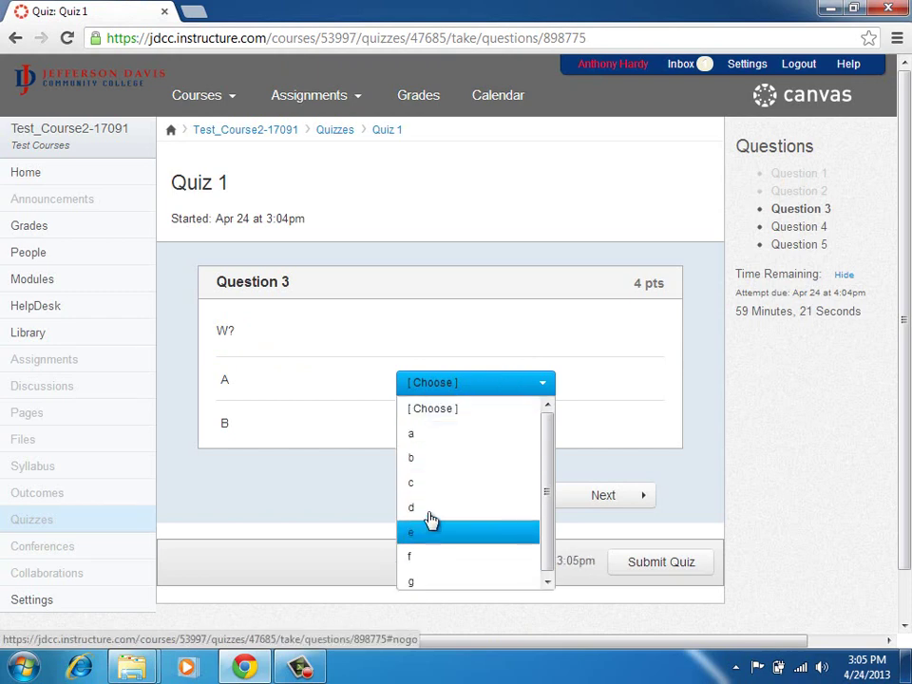
{"action": "left_click", "coordinate": [430, 460]}
{"action": "left_click", "coordinate": [453, 432]}
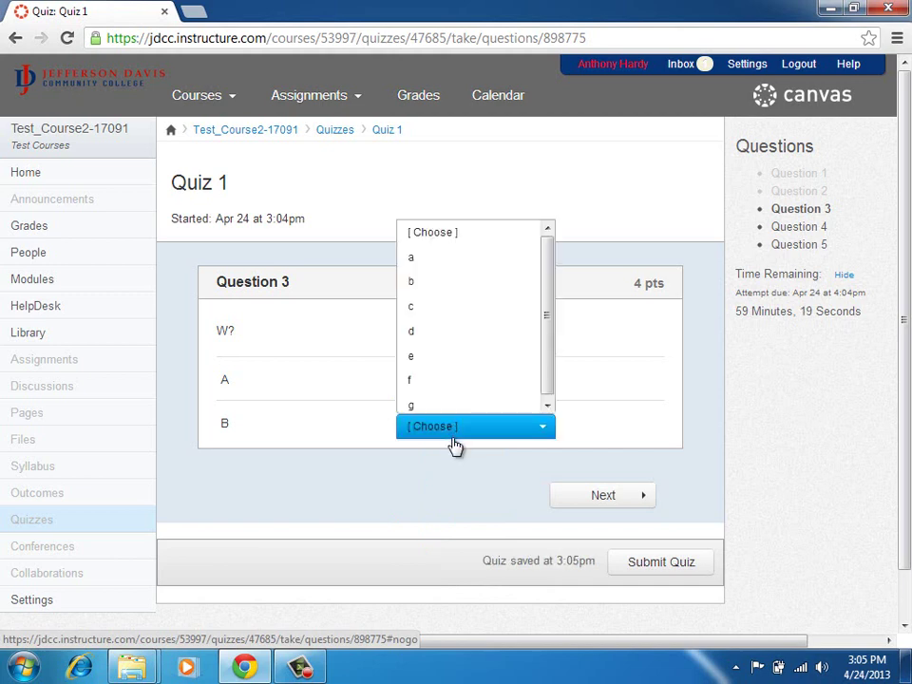
{"action": "left_click", "coordinate": [440, 281]}
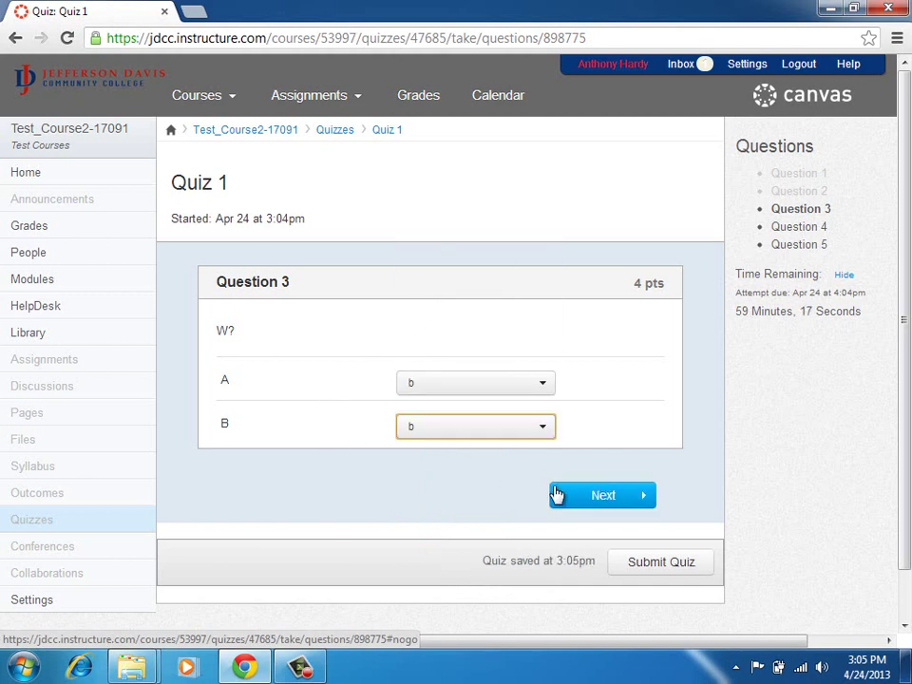
{"action": "left_click", "coordinate": [603, 493]}
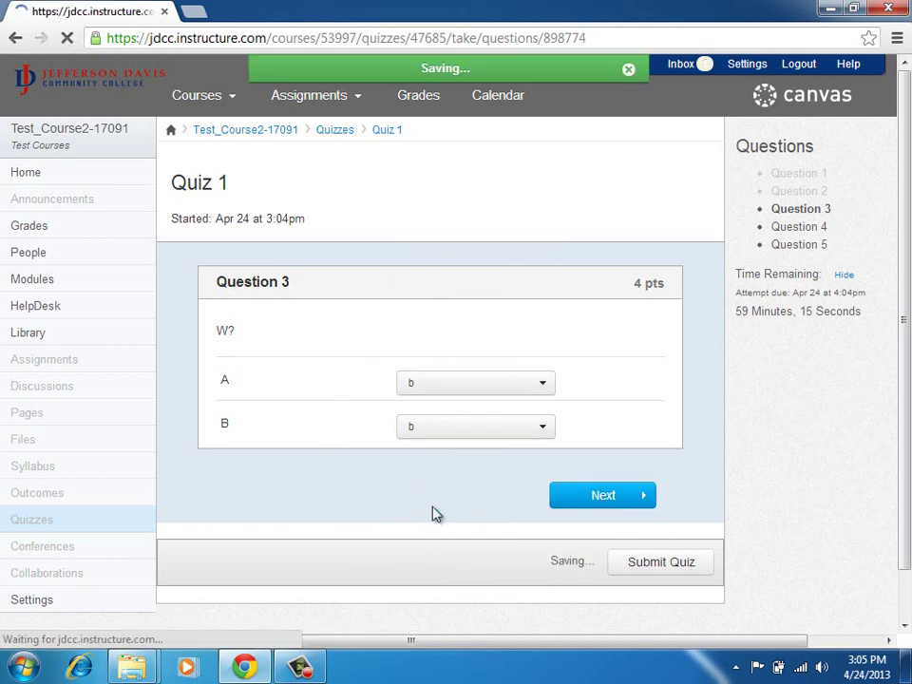
Step: Enter "Marcus Aureli" in the blank about who ruled Rome after Julius Caesar, and choose A for the "Last QUestion" question
{"action": "left_click", "coordinate": [357, 372]}
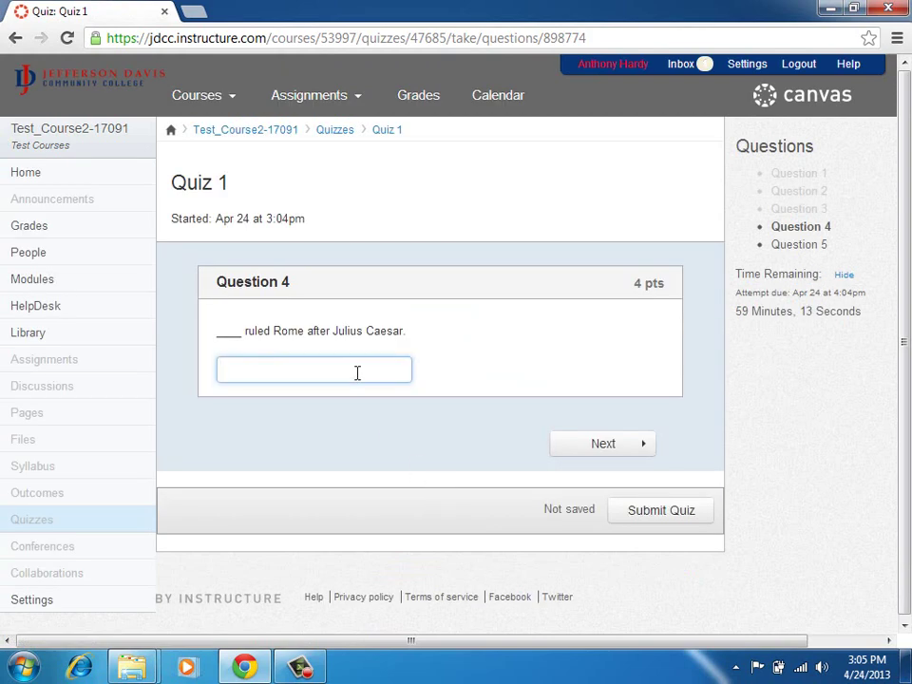
{"action": "type", "text": "Marcus Aurelio"}
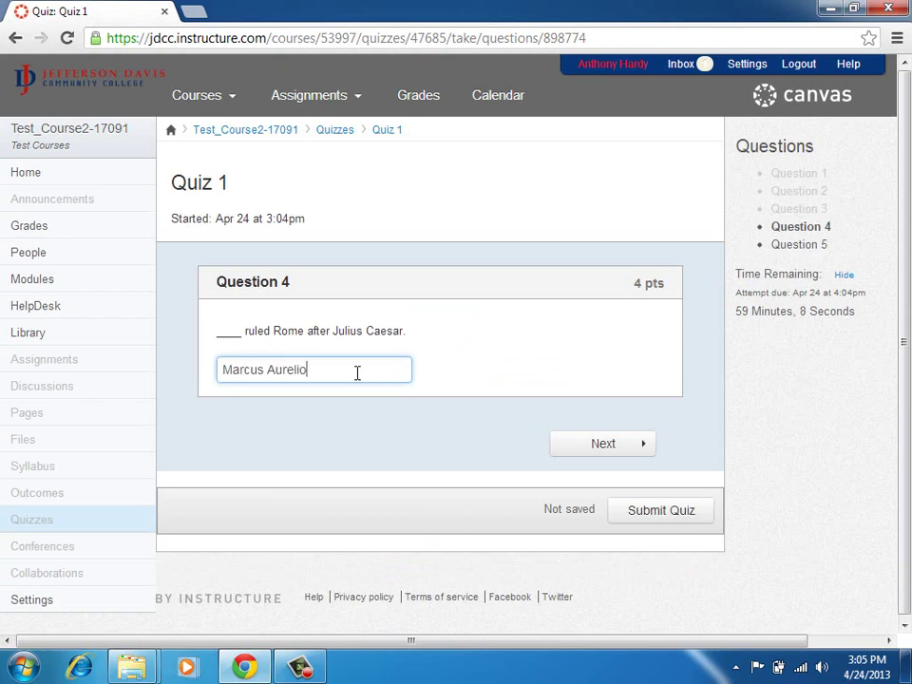
{"action": "key", "text": "BackSpace"}
{"action": "left_click", "coordinate": [570, 444]}
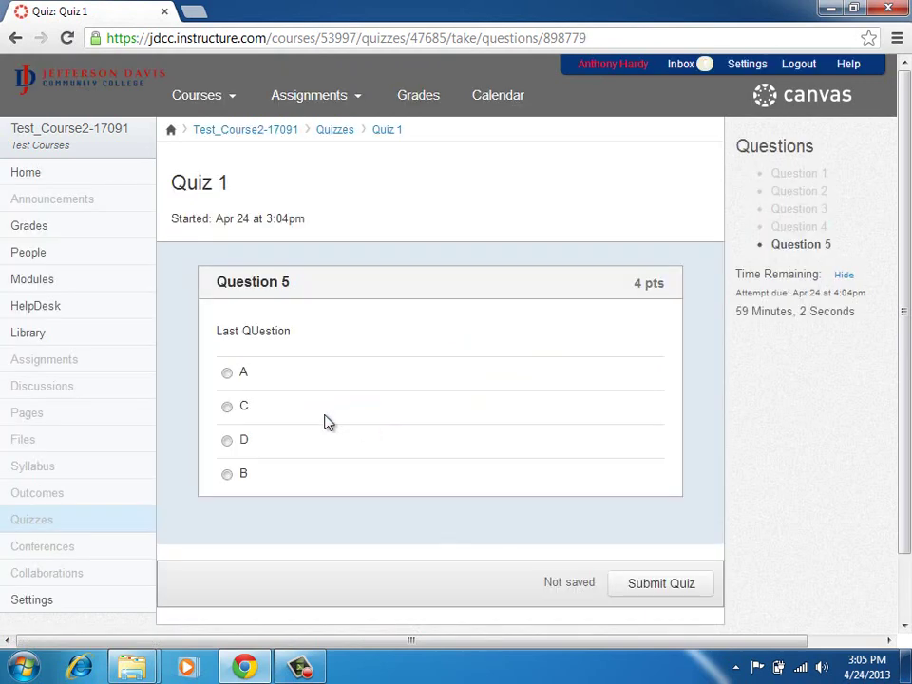
{"action": "left_click", "coordinate": [228, 374]}
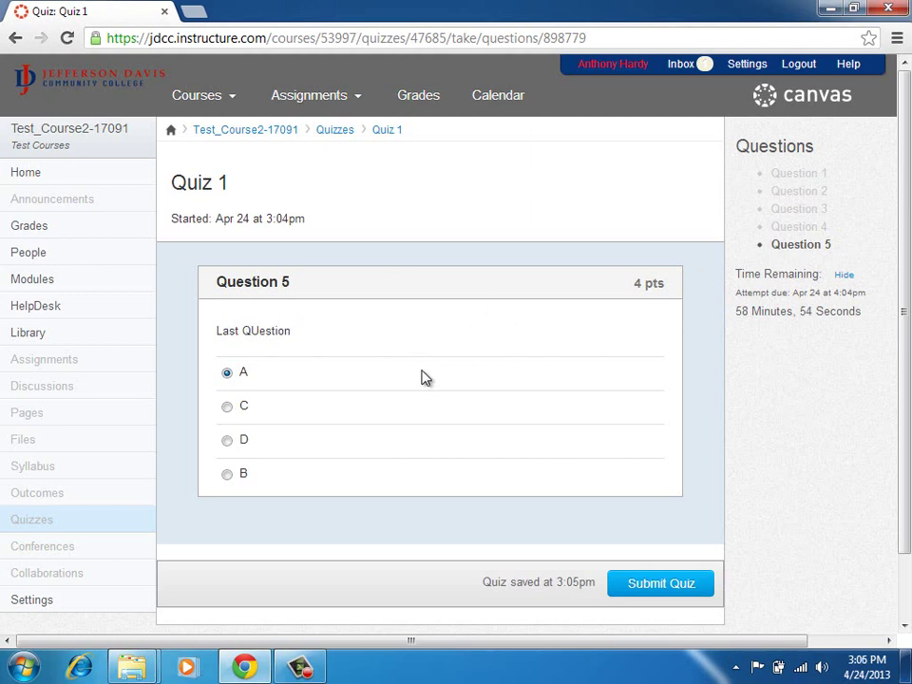
Step: Submit the completed Quiz 1 attempt and review its submission details and the marked answers to each question
{"action": "left_click", "coordinate": [649, 585]}
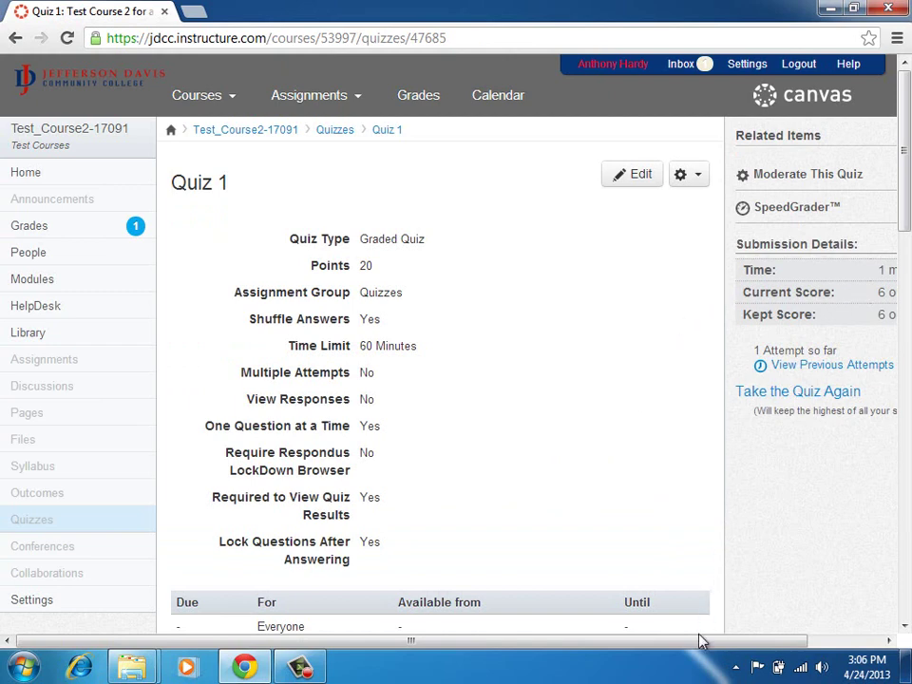
{"action": "left_click_drag", "start_coordinate": [702, 643], "coordinate": [785, 647]}
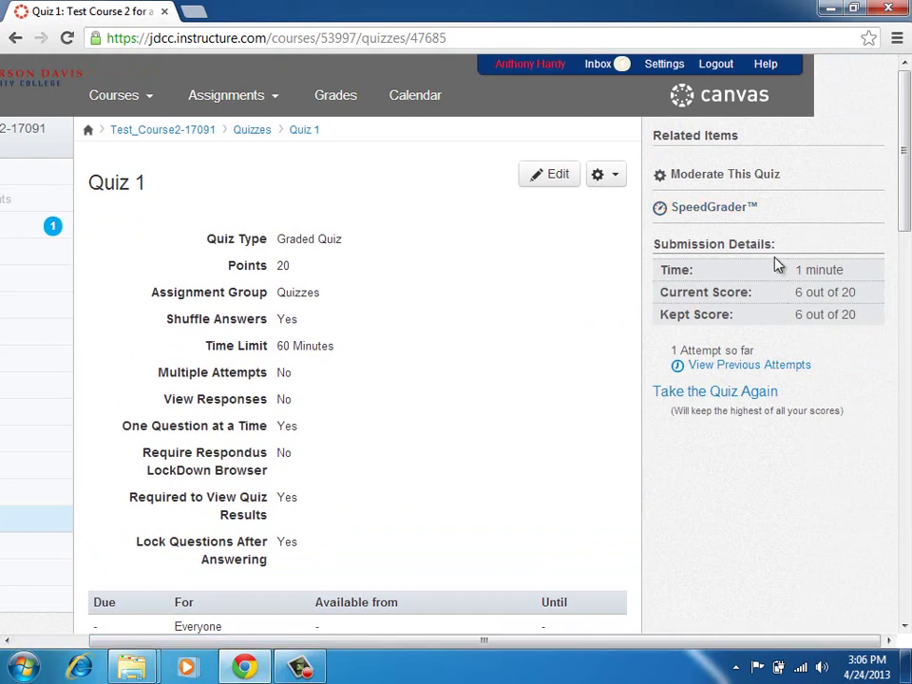
{"action": "double_click", "coordinate": [800, 271]}
{"action": "double_click", "coordinate": [798, 293]}
{"action": "double_click", "coordinate": [799, 315]}
{"action": "scroll", "coordinate": [410, 487], "scroll_direction": "down", "scroll_amount": 3}
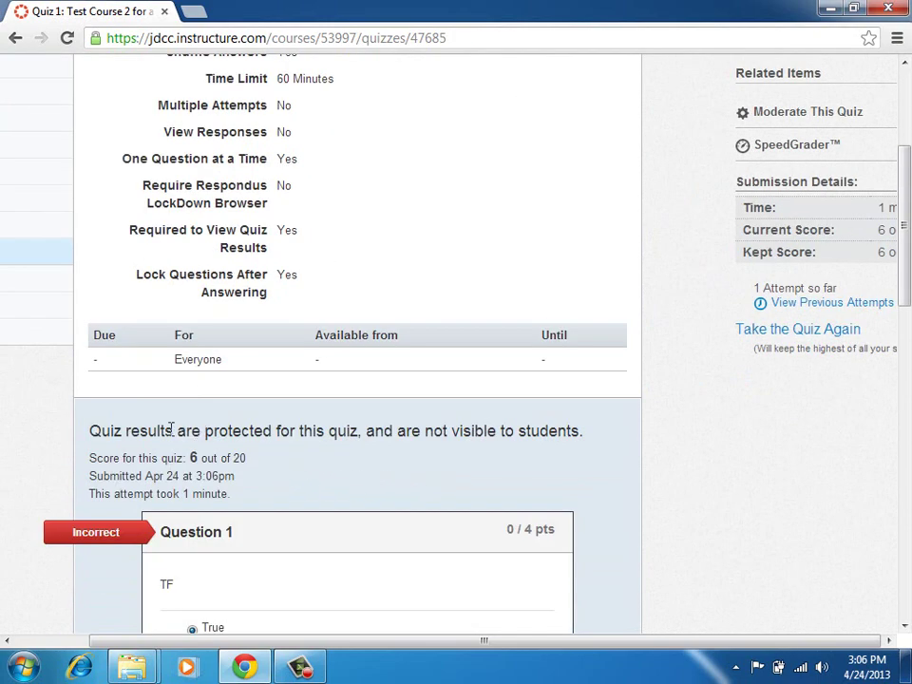
{"action": "scroll", "coordinate": [144, 519], "scroll_direction": "down", "scroll_amount": 10}
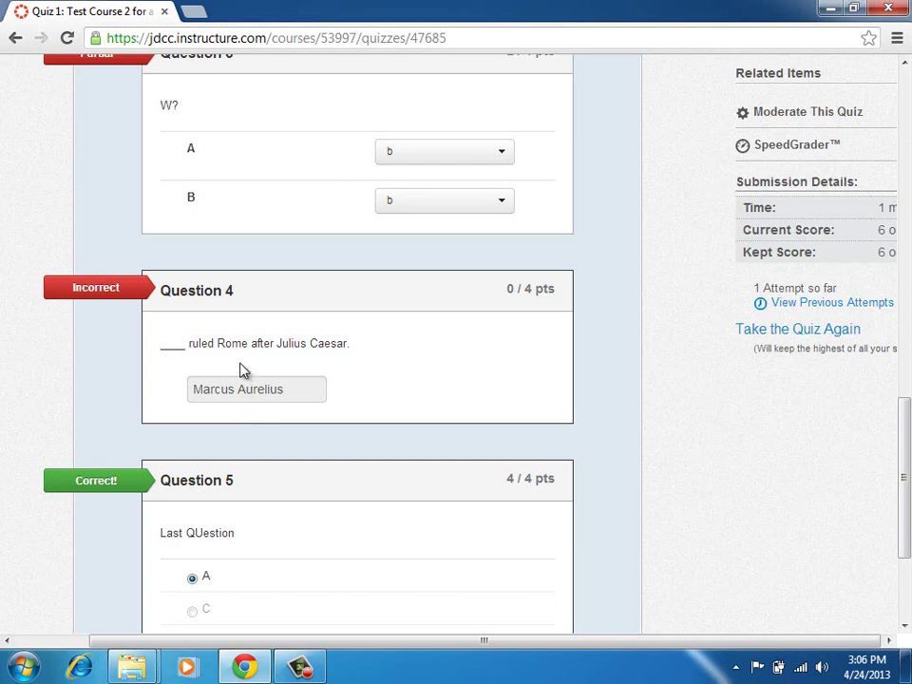
{"action": "scroll", "coordinate": [580, 354], "scroll_direction": "up", "scroll_amount": 5}
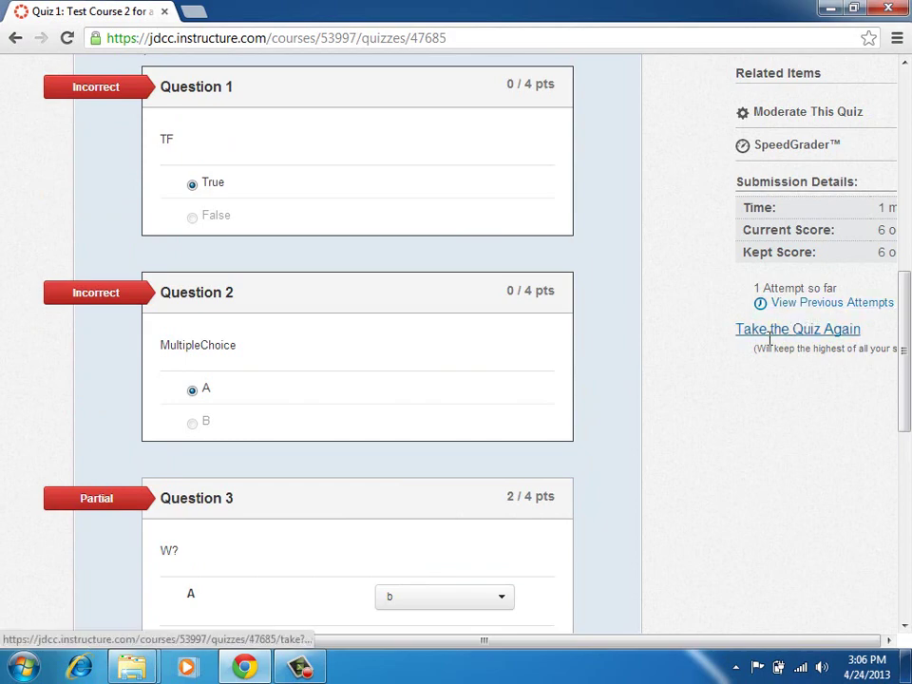
{"action": "scroll", "coordinate": [617, 404], "scroll_direction": "up", "scroll_amount": 4}
{"action": "scroll", "coordinate": [602, 394], "scroll_direction": "up", "scroll_amount": 4}
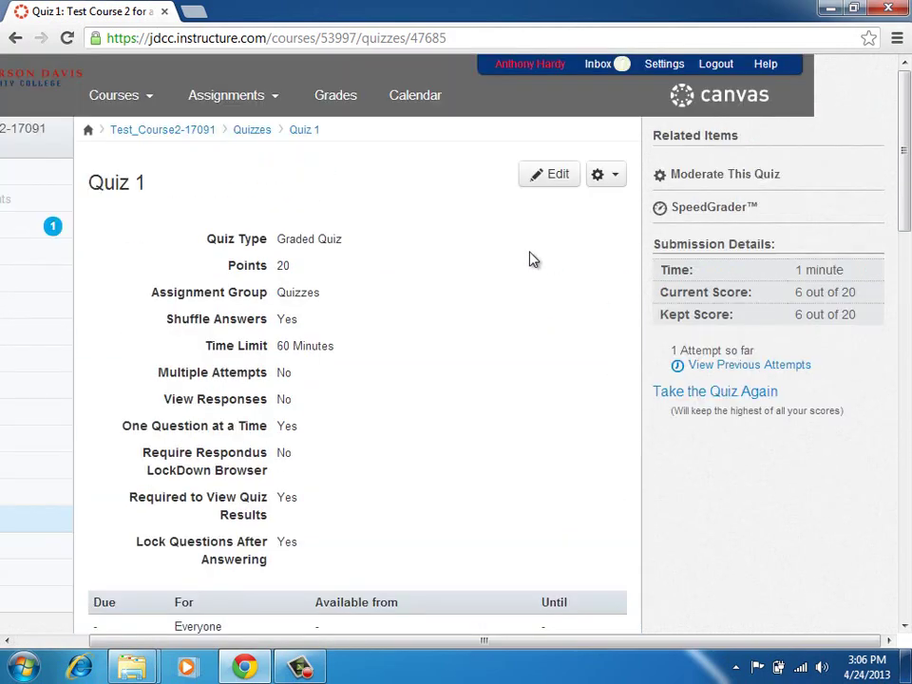
Step: Moderate Quiz 1, enter 1 extra attempt in the first listed student's extensions, and cancel without saving
{"action": "left_click", "coordinate": [722, 179]}
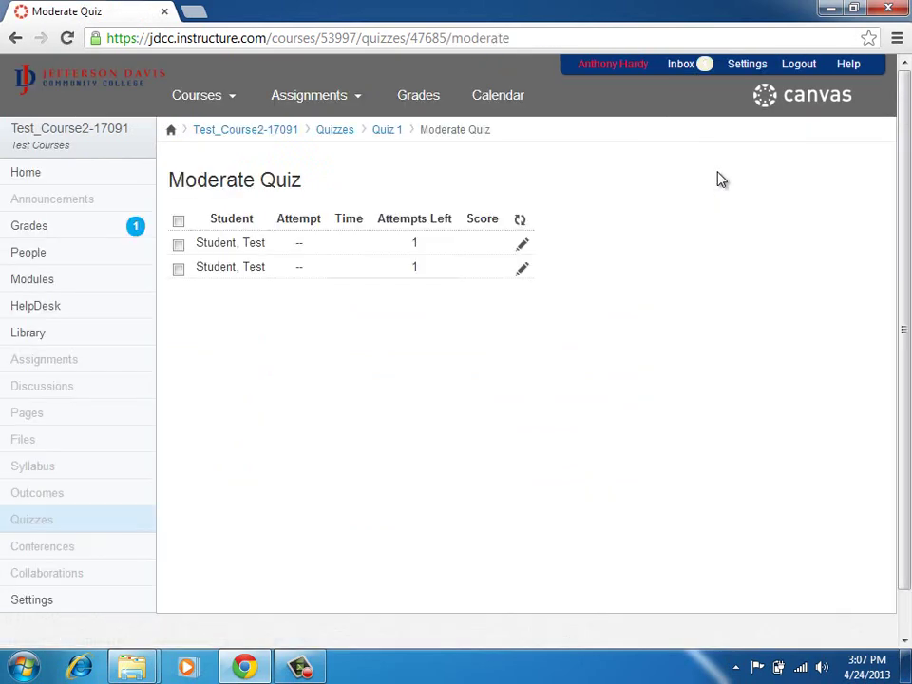
{"action": "left_click", "coordinate": [523, 247]}
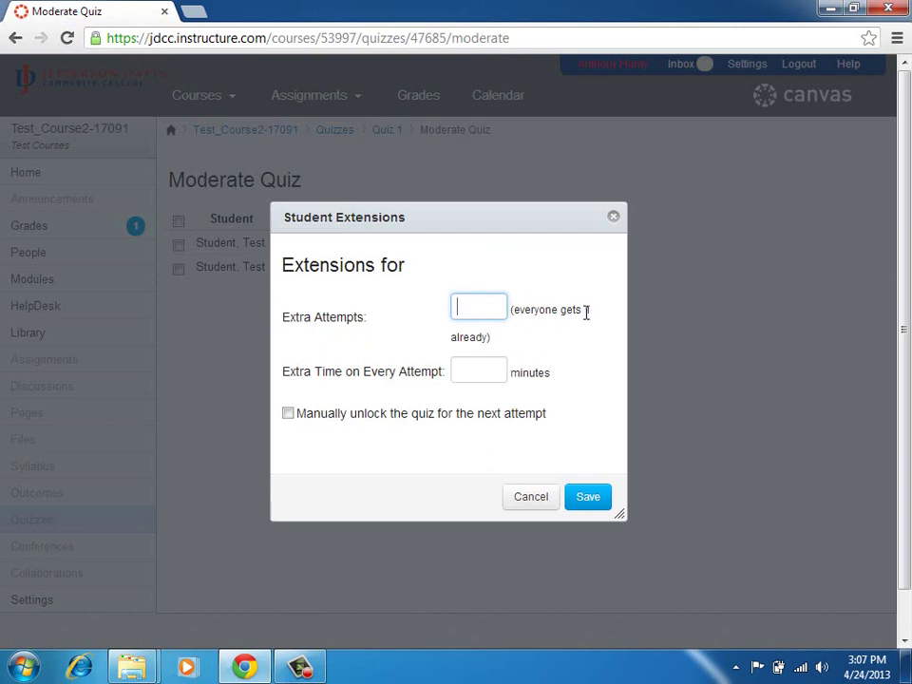
{"action": "type", "text": "1"}
{"action": "left_click", "coordinate": [481, 371]}
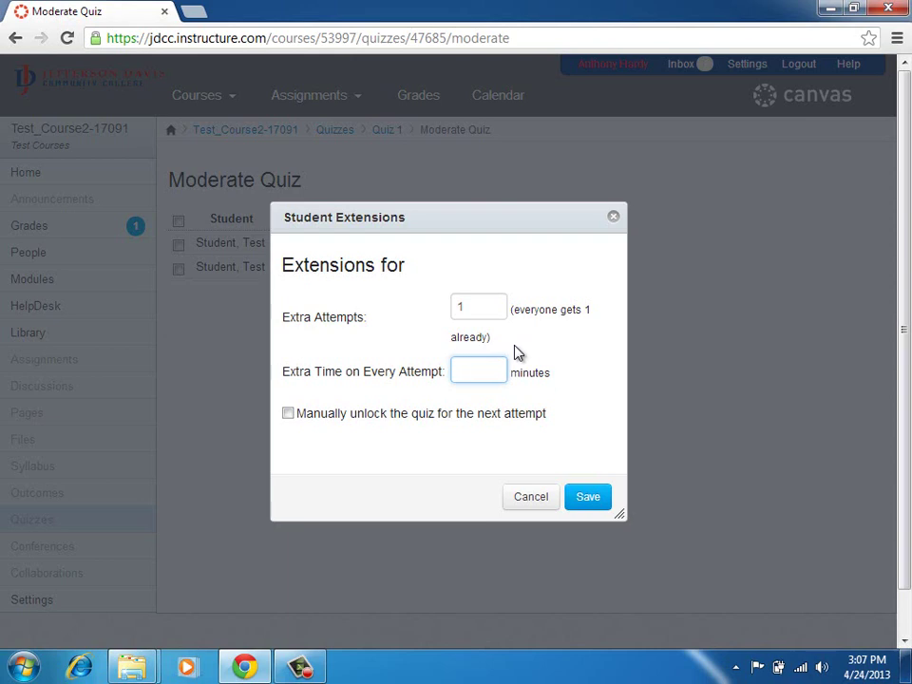
{"action": "left_click", "coordinate": [544, 498]}
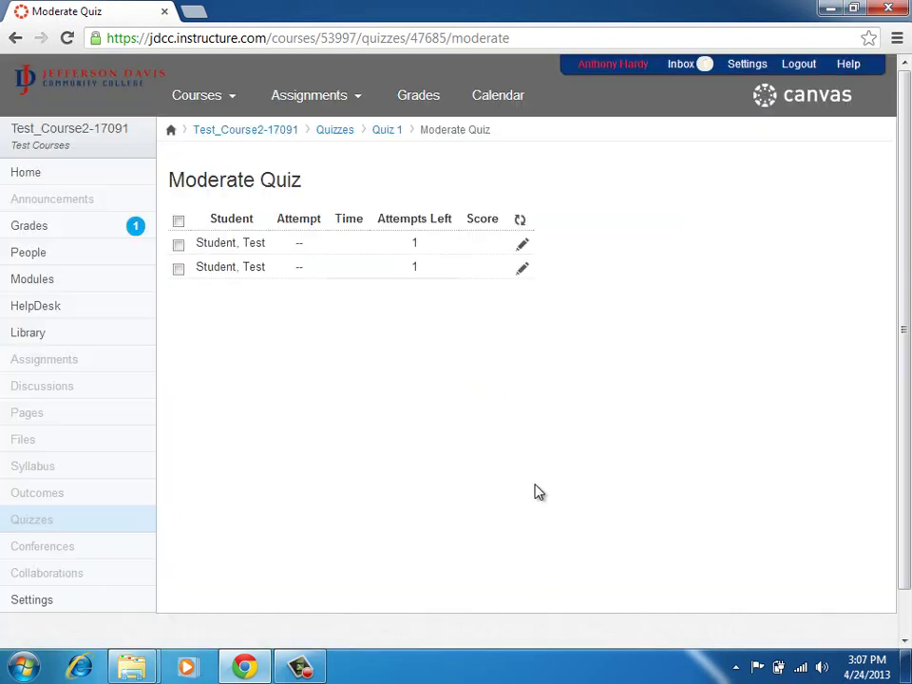
Step: Examine the Test Student's Quiz 1 entry in the gradebook and its submission in SpeedGrader
{"action": "left_click", "coordinate": [128, 236]}
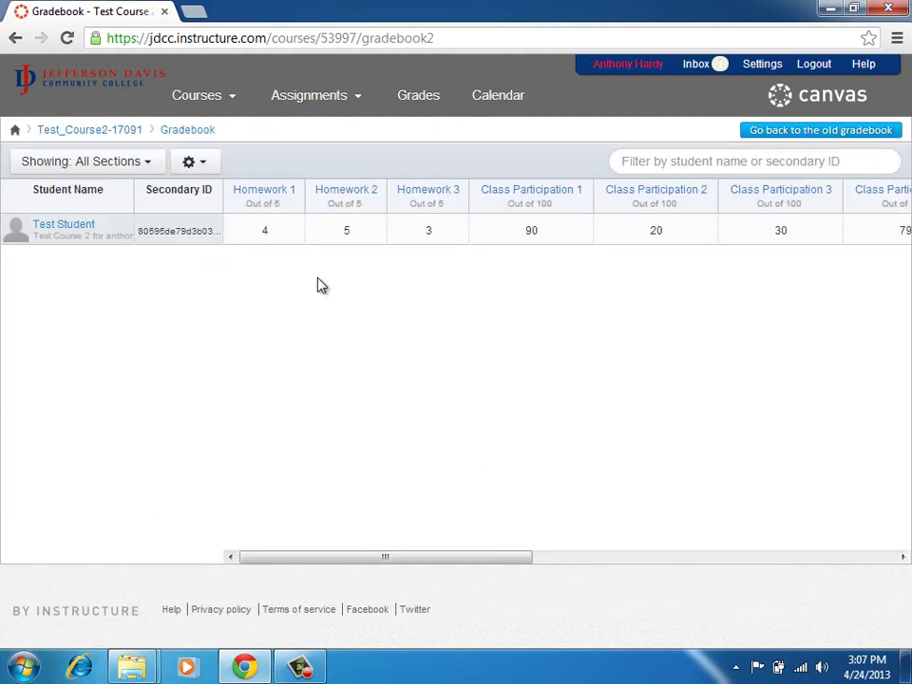
{"action": "left_click_drag", "start_coordinate": [467, 561], "coordinate": [688, 562]}
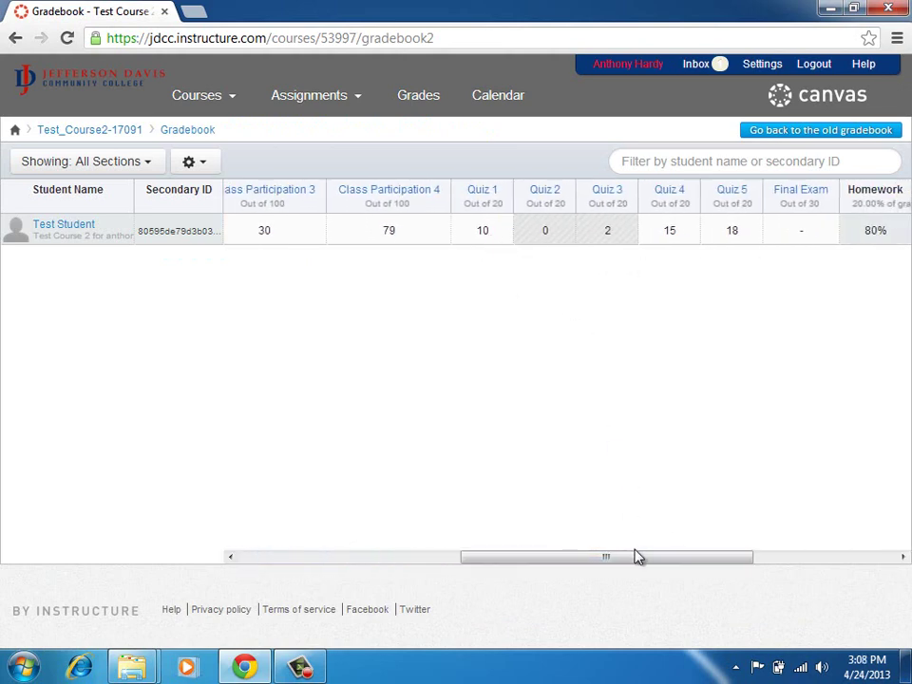
{"action": "left_click_drag", "start_coordinate": [661, 557], "coordinate": [614, 557]}
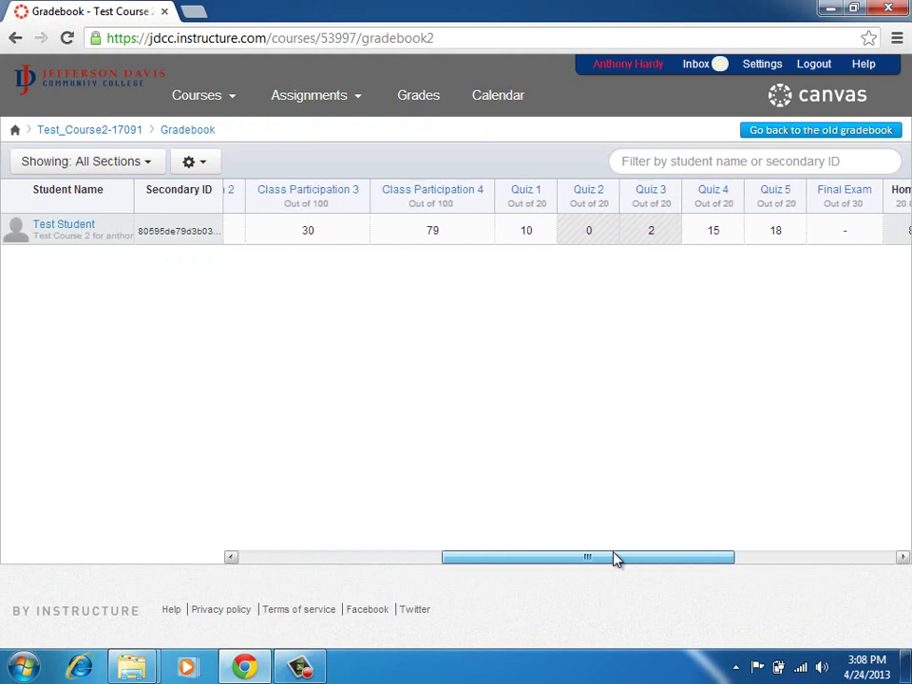
{"action": "left_click", "coordinate": [538, 237]}
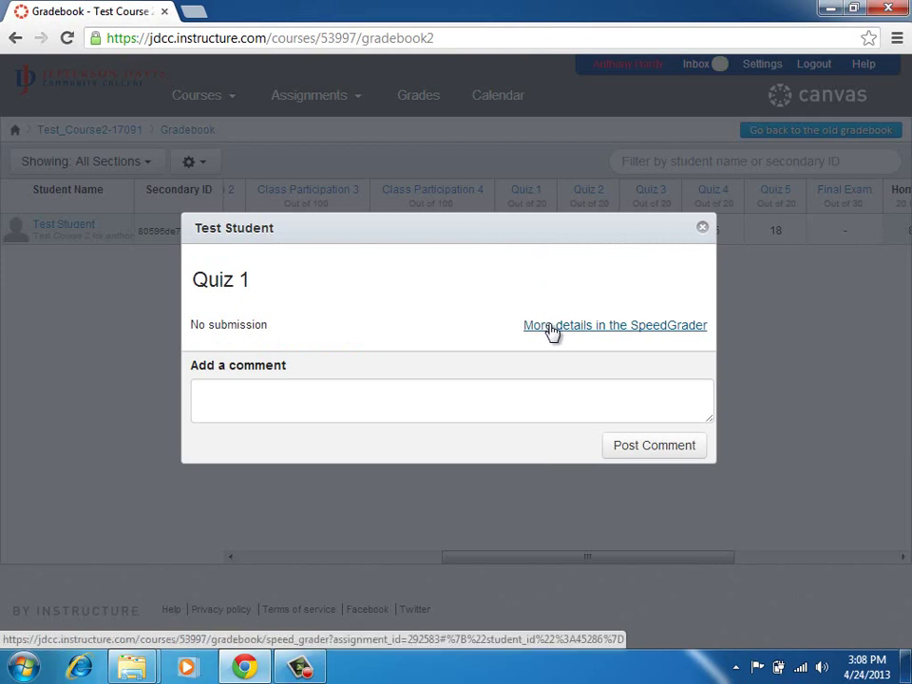
{"action": "left_click", "coordinate": [552, 329]}
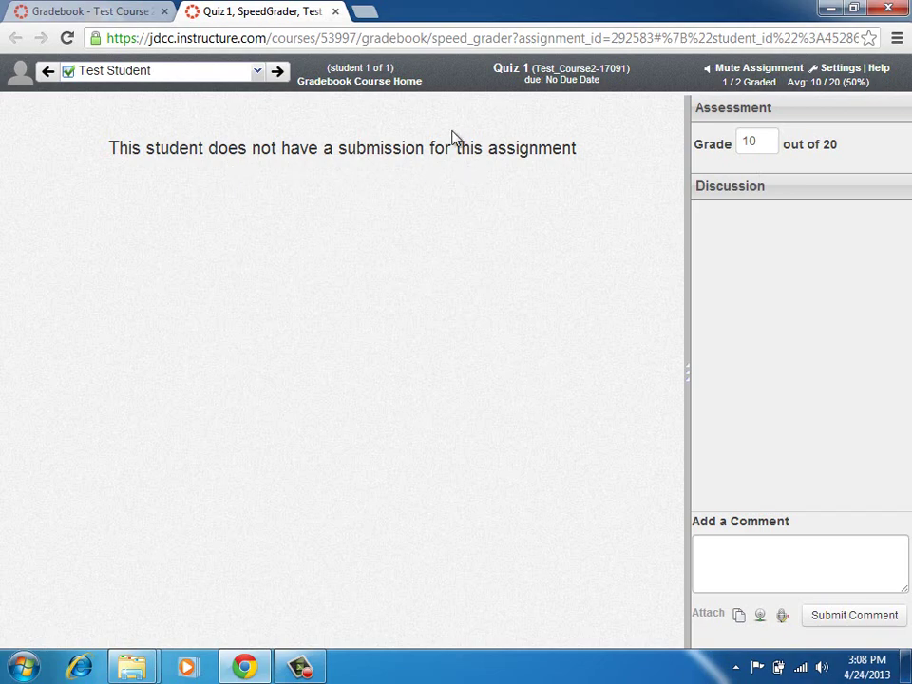
{"action": "left_click", "coordinate": [337, 11]}
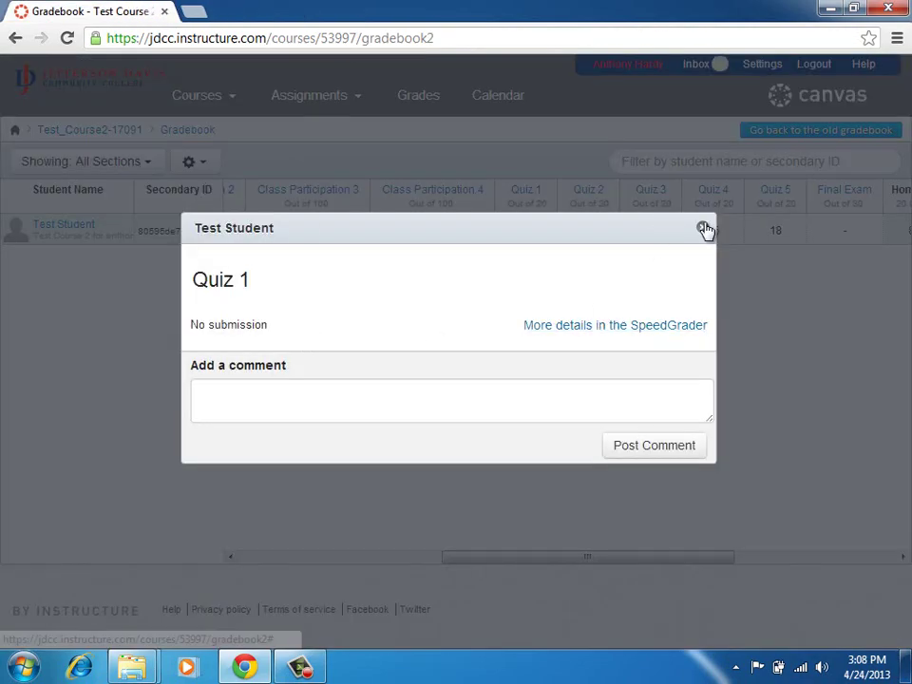
{"action": "left_click", "coordinate": [703, 229]}
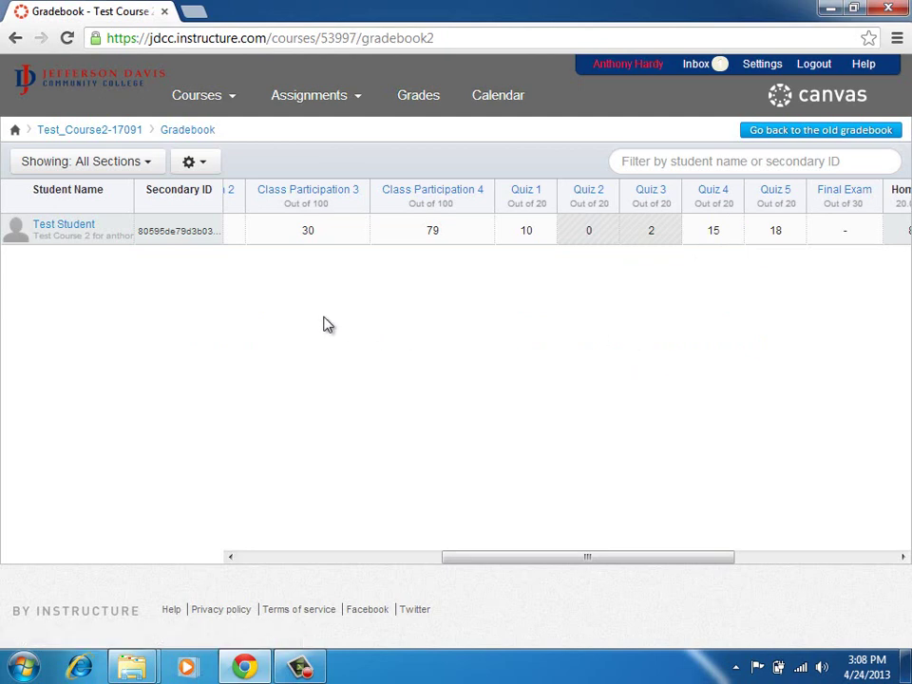
{"action": "left_click_drag", "start_coordinate": [709, 558], "coordinate": [282, 559]}
Step: Examine Quiz 1's full settings, reached from the course's assignment list, and leave the editor without saving
{"action": "left_click", "coordinate": [104, 131]}
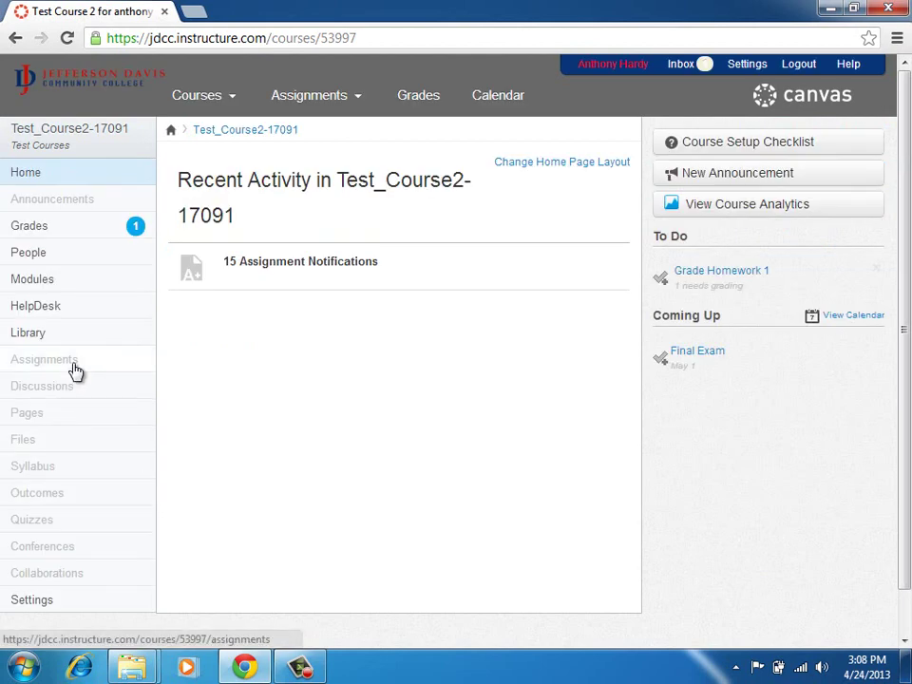
{"action": "left_click", "coordinate": [47, 521]}
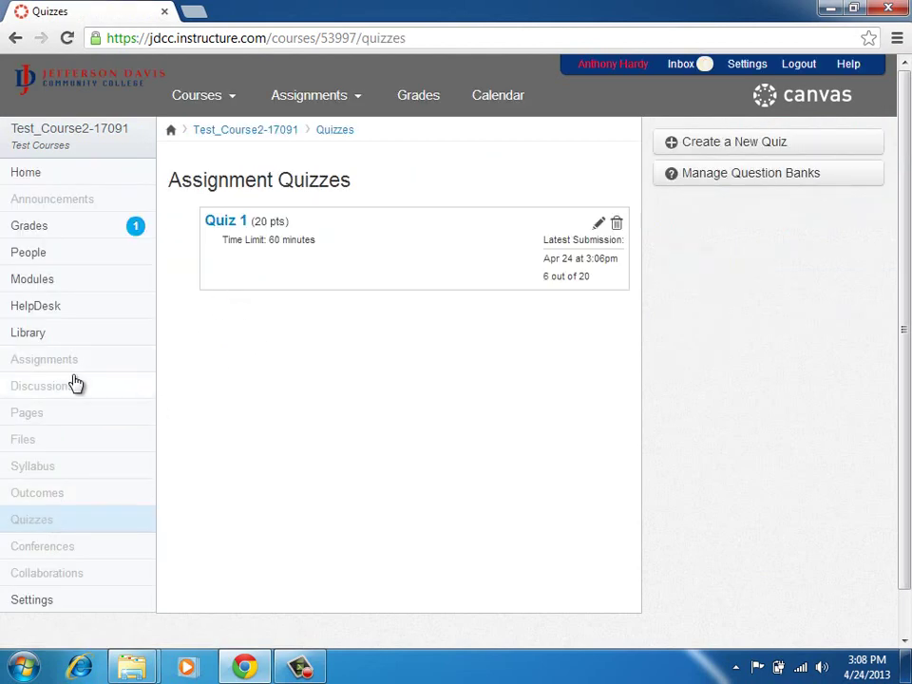
{"action": "left_click", "coordinate": [55, 361]}
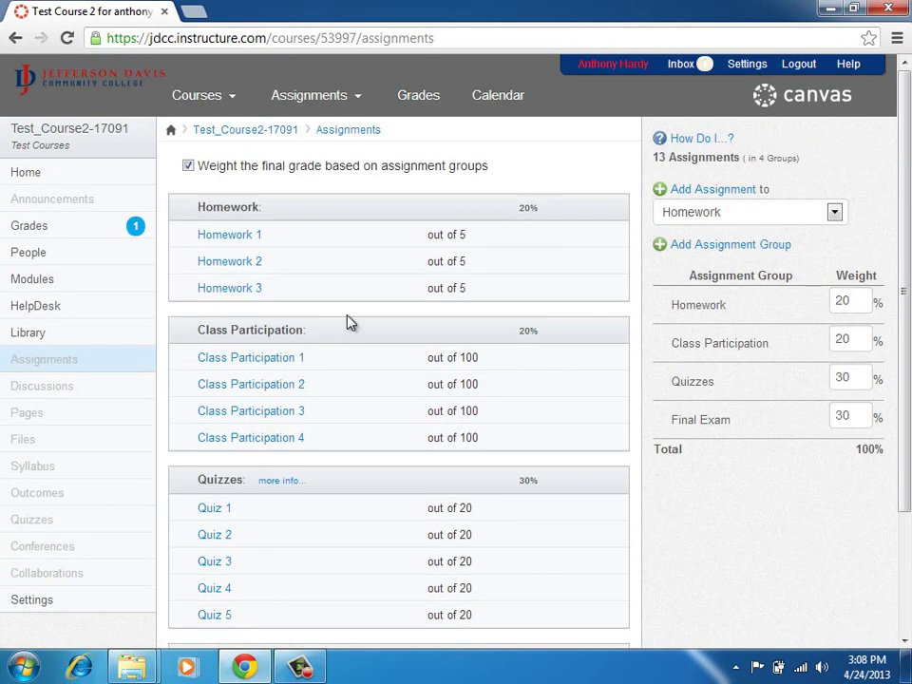
{"action": "scroll", "coordinate": [350, 328], "scroll_direction": "down", "scroll_amount": 3}
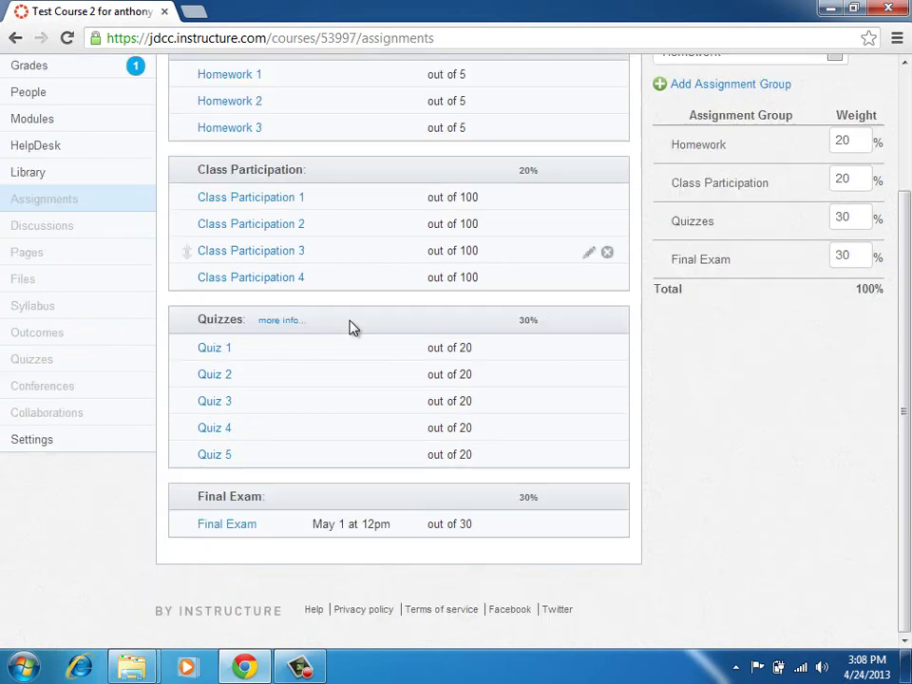
{"action": "left_click", "coordinate": [587, 349]}
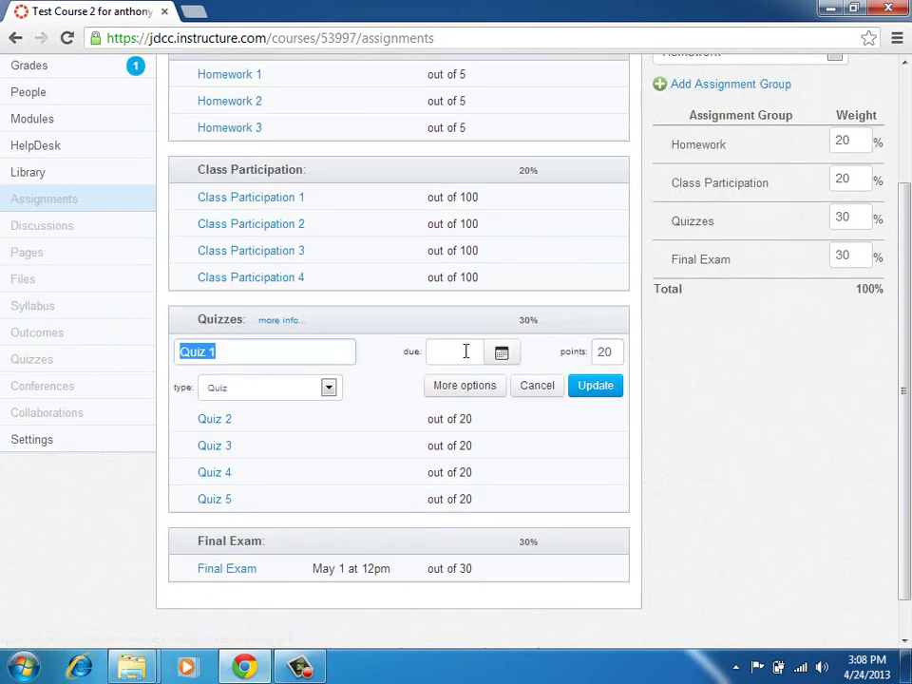
{"action": "left_click", "coordinate": [461, 387]}
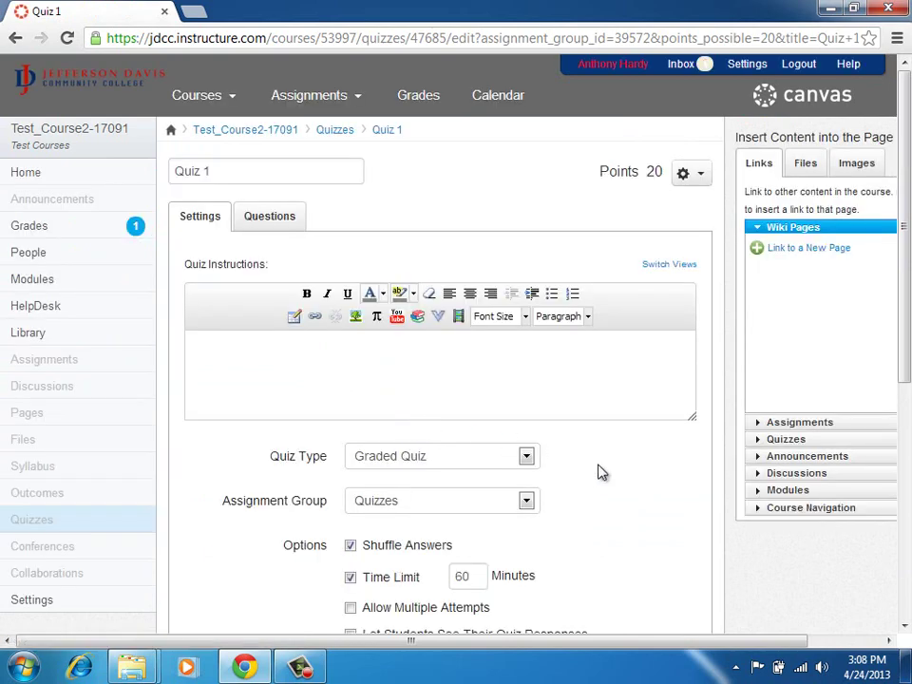
{"action": "scroll", "coordinate": [598, 472], "scroll_direction": "down", "scroll_amount": 1}
{"action": "scroll", "coordinate": [600, 473], "scroll_direction": "down", "scroll_amount": 1}
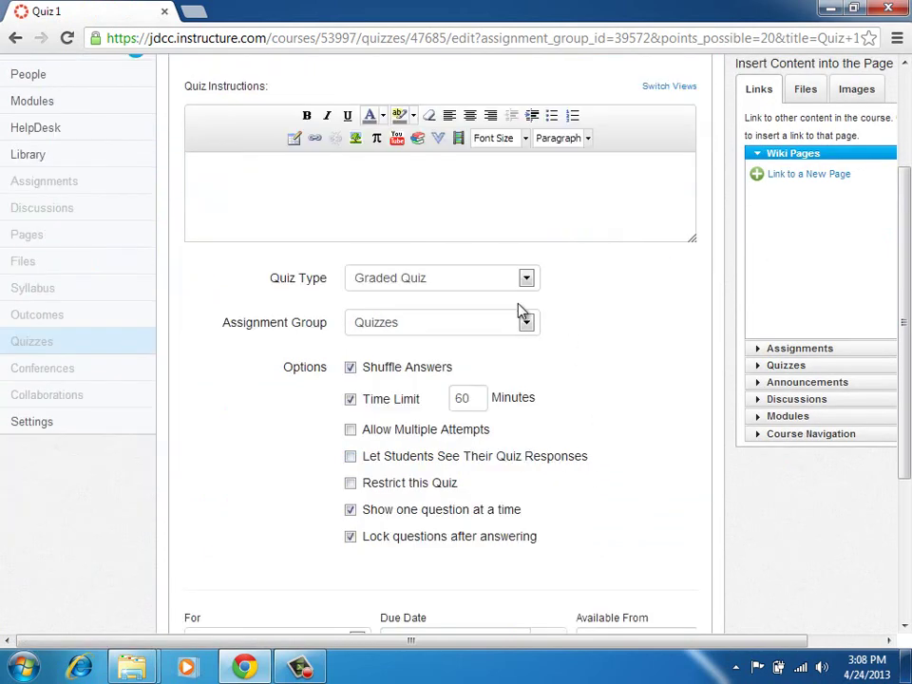
{"action": "scroll", "coordinate": [299, 472], "scroll_direction": "down", "scroll_amount": 3}
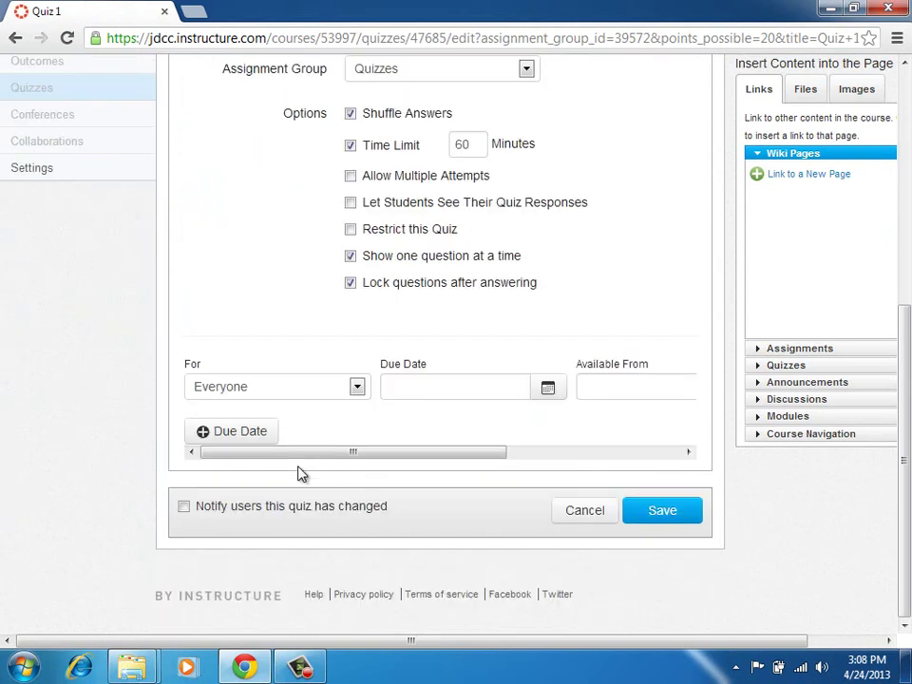
{"action": "left_click", "coordinate": [578, 508]}
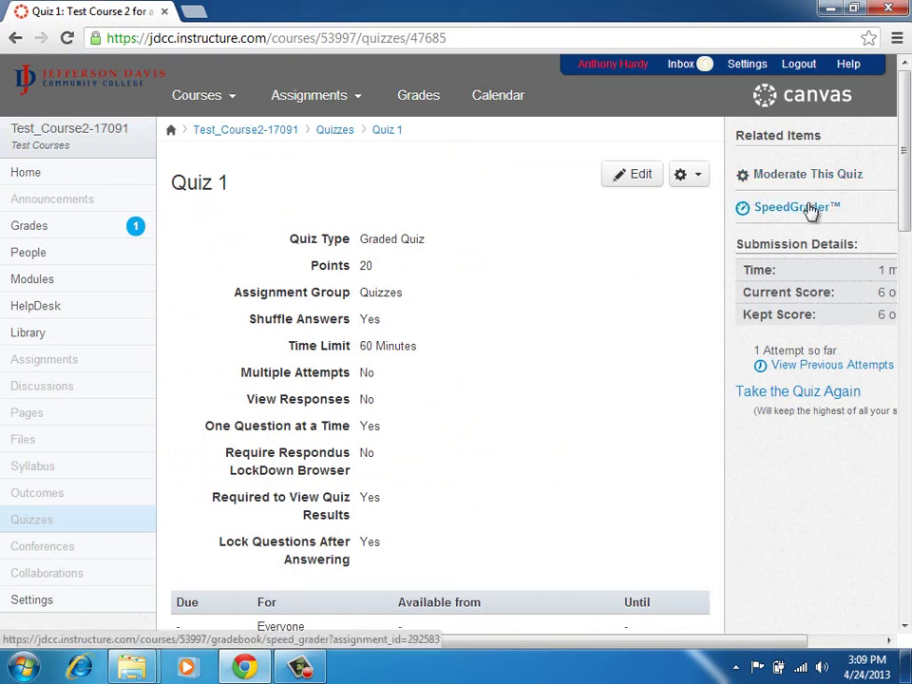
Step: Check the current score in Quiz 1's submission details
{"action": "left_click_drag", "start_coordinate": [699, 640], "coordinate": [849, 641]}
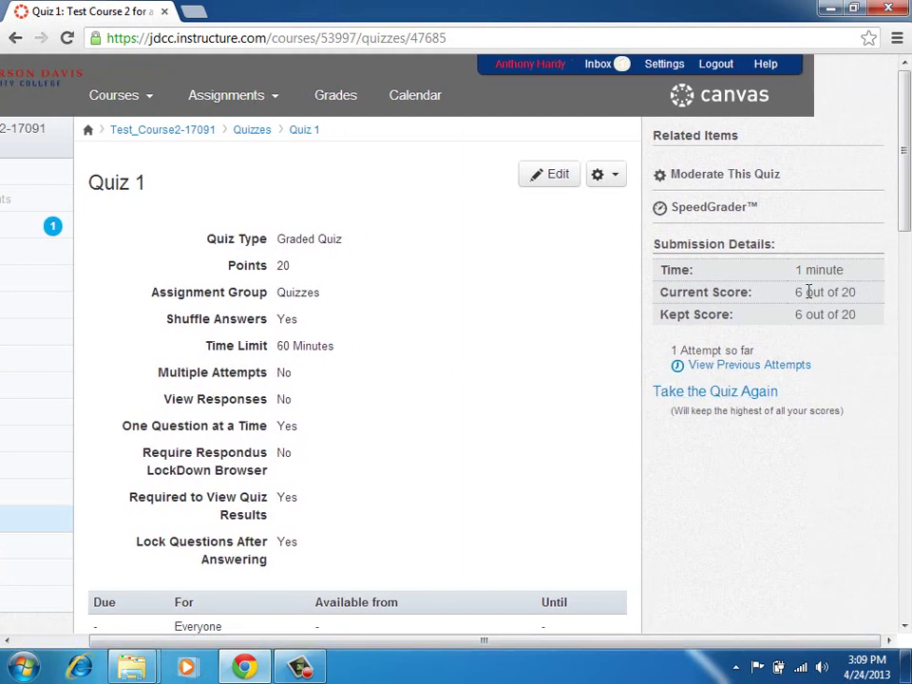
{"action": "left_click_drag", "start_coordinate": [808, 292], "coordinate": [795, 292]}
{"action": "left_click", "coordinate": [798, 293]}
{"action": "scroll", "coordinate": [55, 641], "scroll_direction": "left", "scroll_amount": 2}
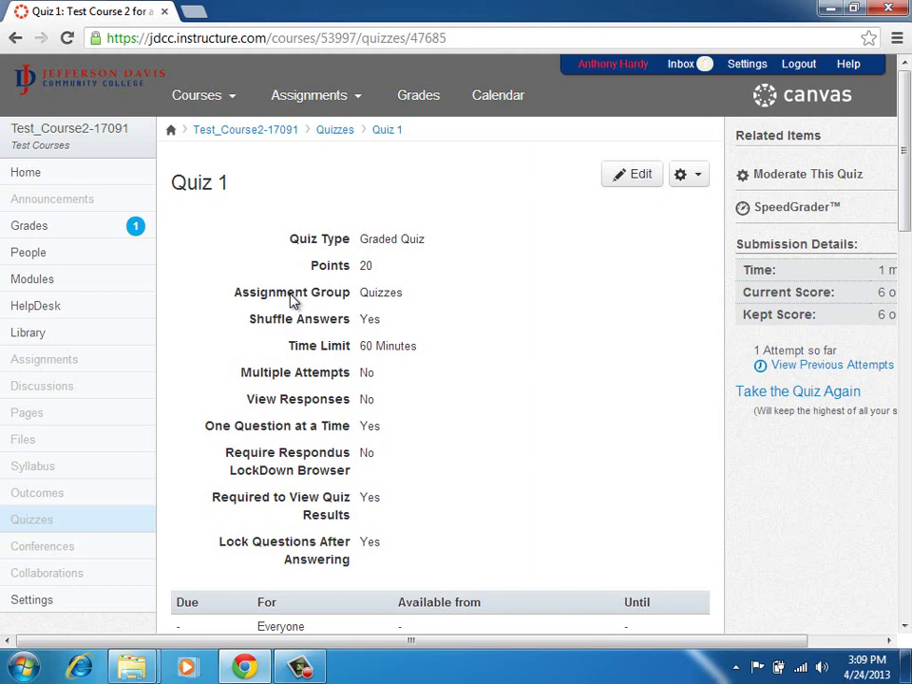
Step: Create a new course module named "Quizzes"
{"action": "left_click", "coordinate": [72, 278]}
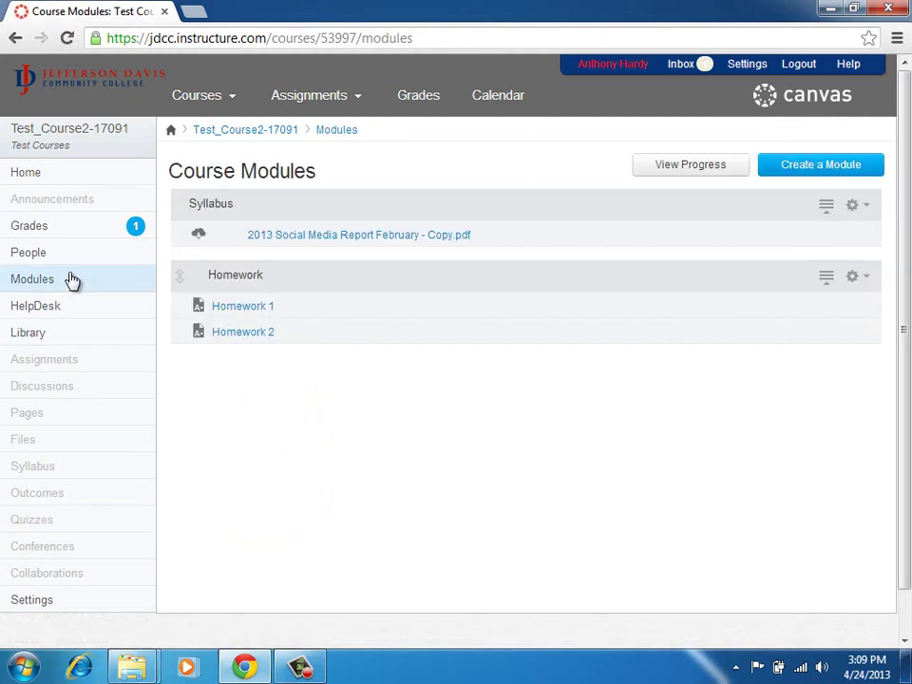
{"action": "left_click", "coordinate": [68, 367]}
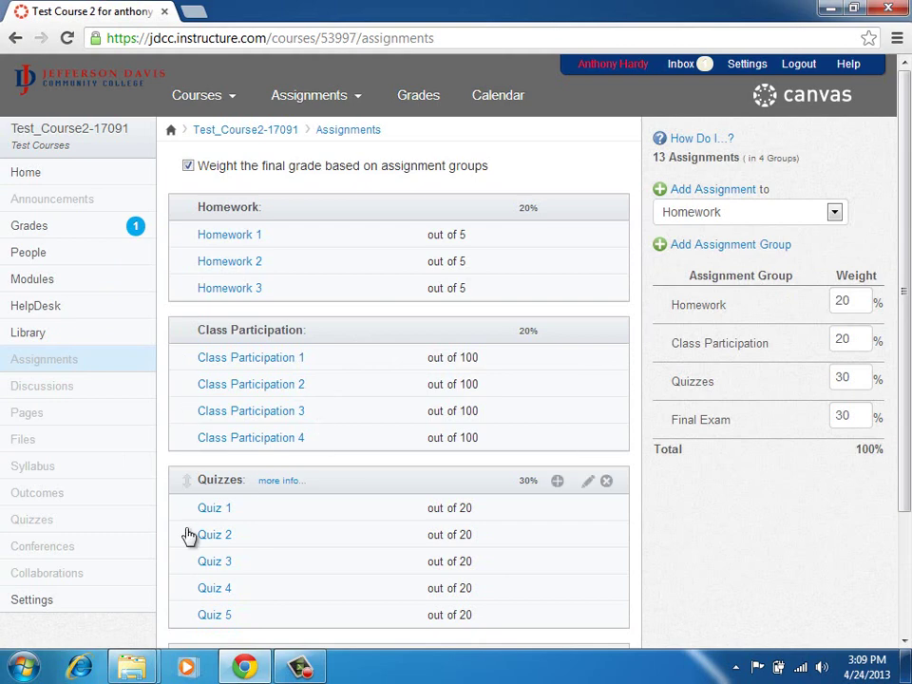
{"action": "left_click", "coordinate": [61, 285]}
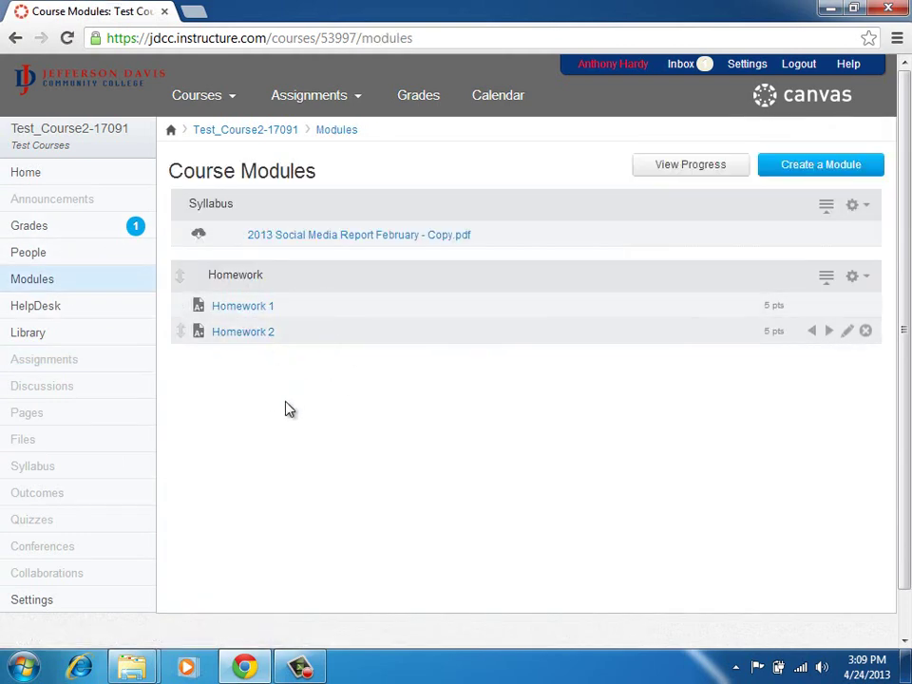
{"action": "left_click", "coordinate": [860, 173]}
{"action": "type", "text": "Quizzes"}
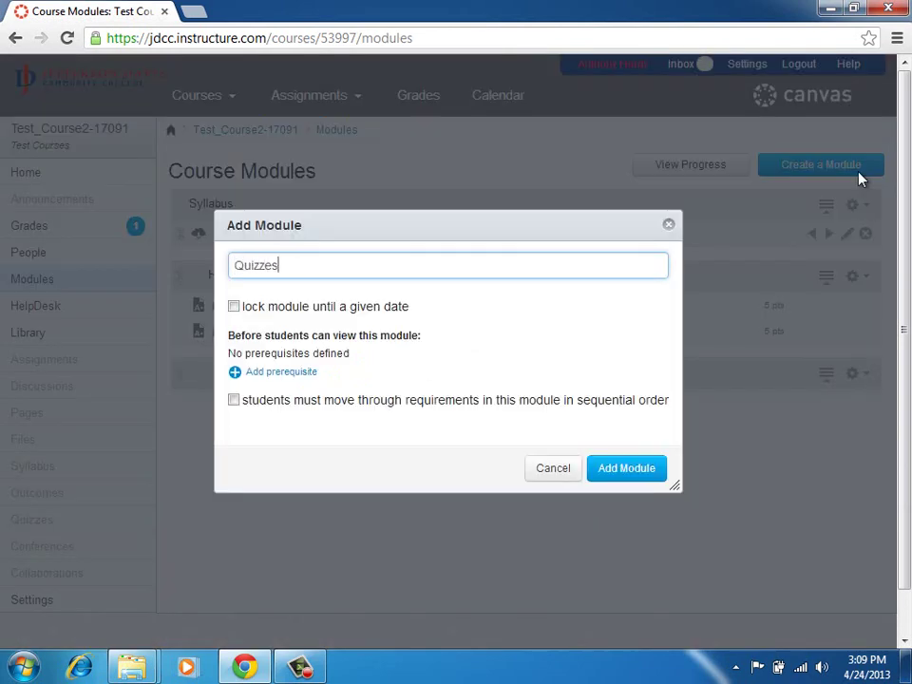
{"action": "key", "text": "Return"}
Step: Add the existing Quiz 1 to the Quizzes module with an indentation of 2 levels
{"action": "left_click", "coordinate": [855, 372]}
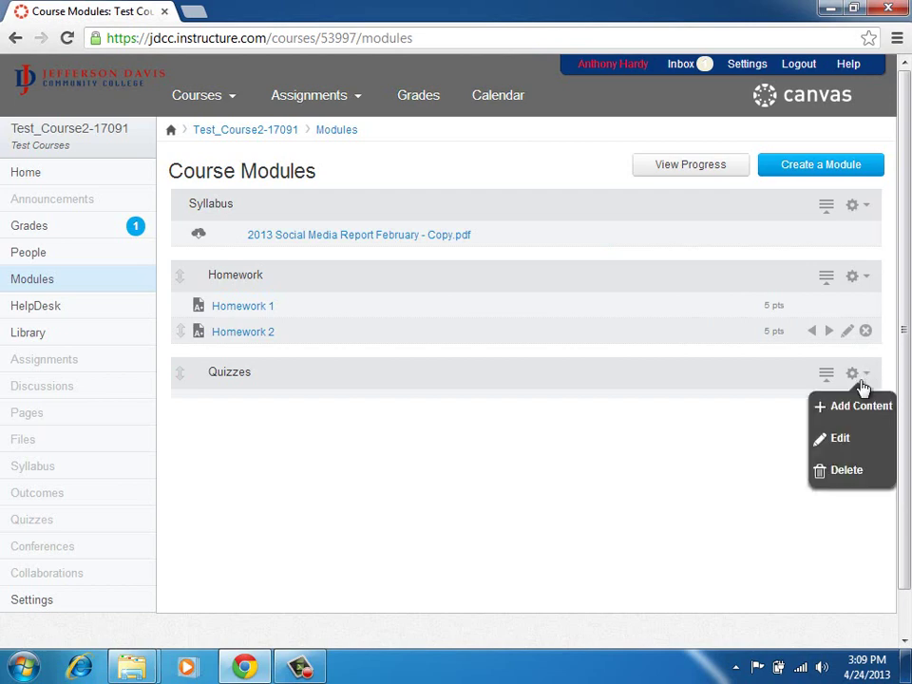
{"action": "left_click", "coordinate": [828, 407]}
{"action": "left_click", "coordinate": [454, 266]}
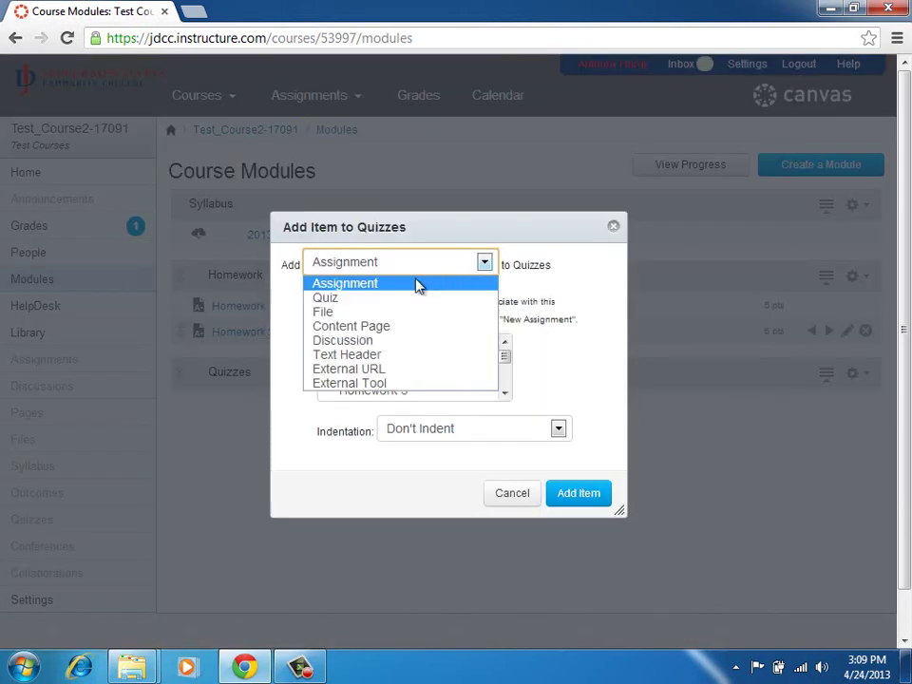
{"action": "left_click", "coordinate": [403, 300]}
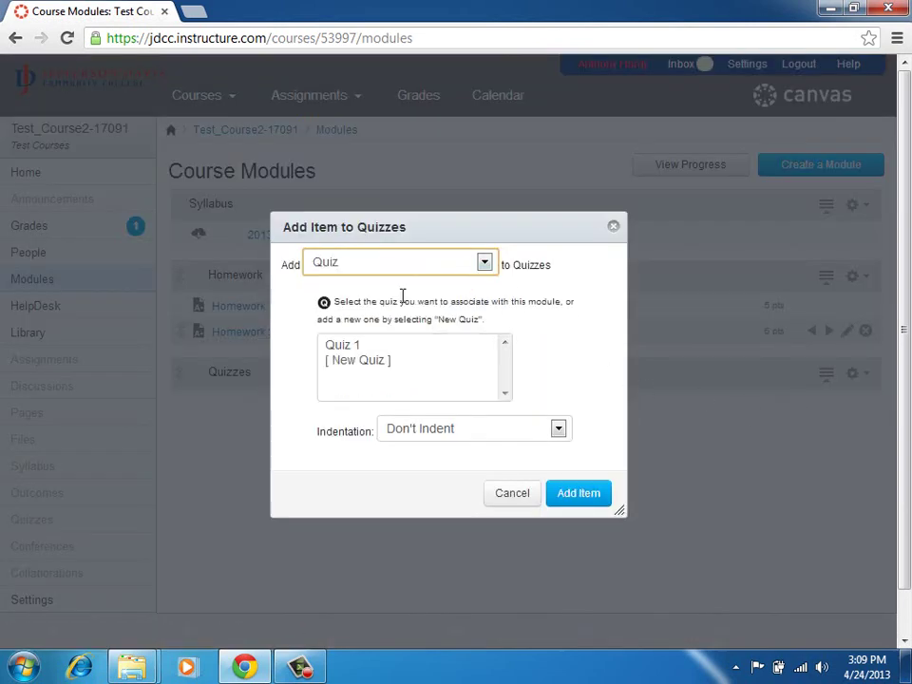
{"action": "left_click", "coordinate": [353, 346]}
{"action": "left_click", "coordinate": [472, 432]}
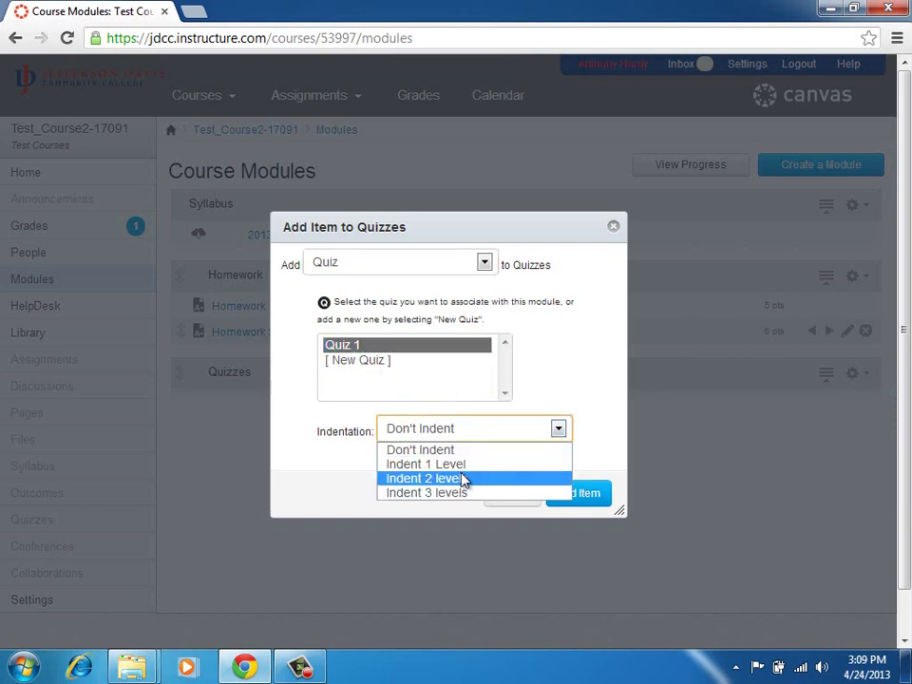
{"action": "left_click", "coordinate": [464, 481]}
{"action": "left_click", "coordinate": [576, 493]}
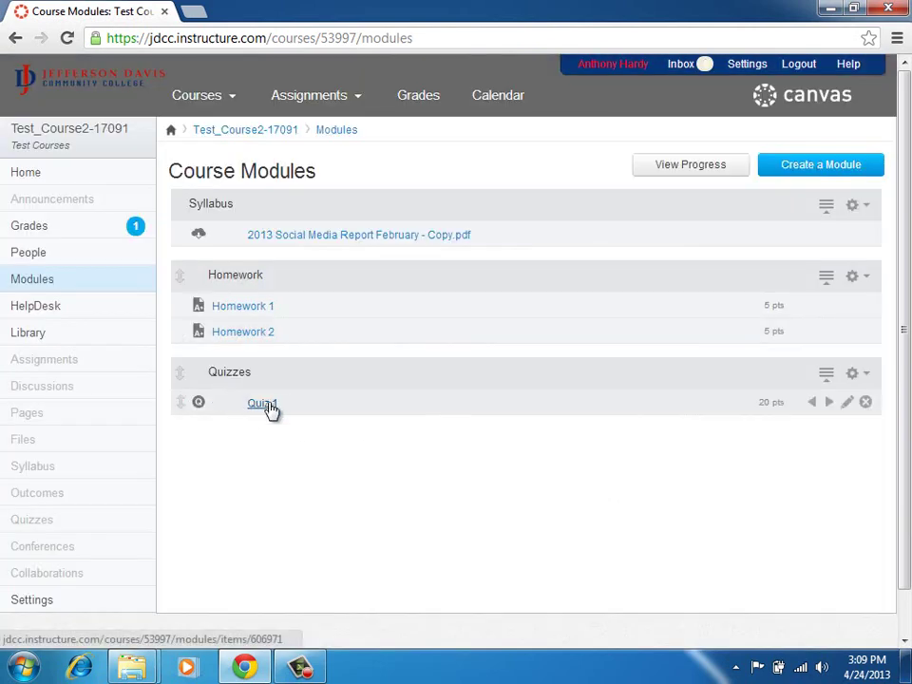